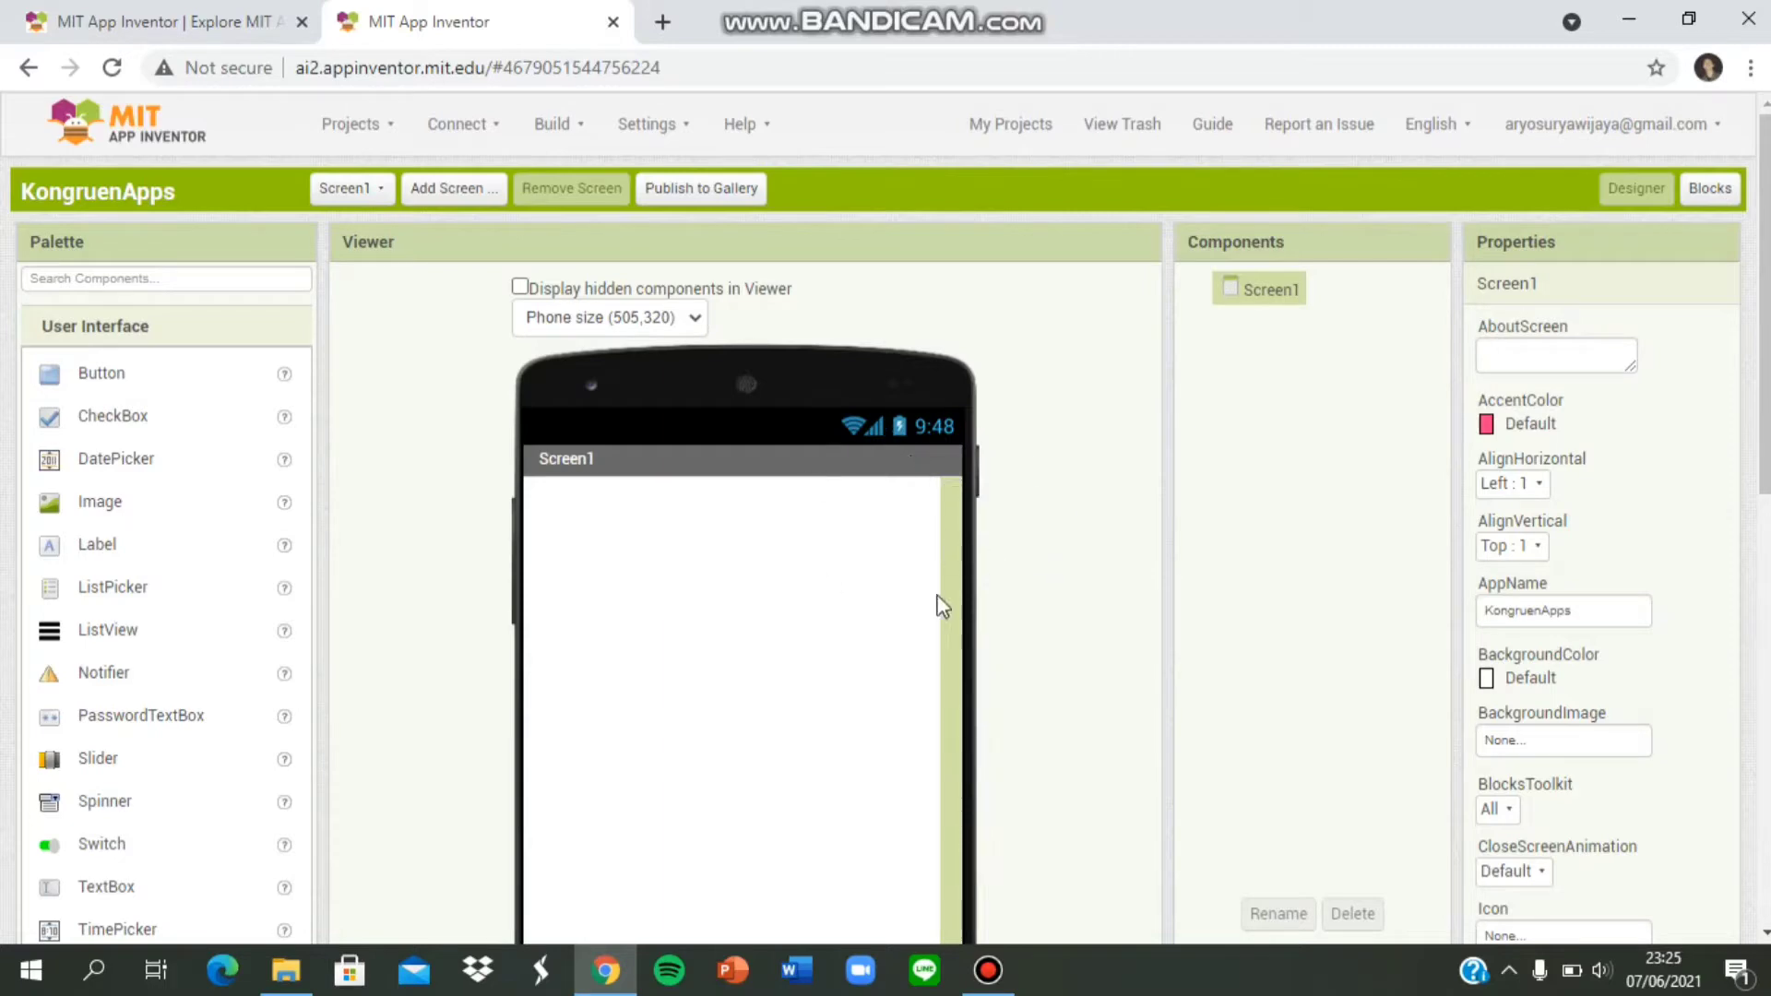
Upload the image 0. Template Awal from the BAHAN UAS APLIKASI folder as Screen1's background image.
scroll(893, 515, down, 3)
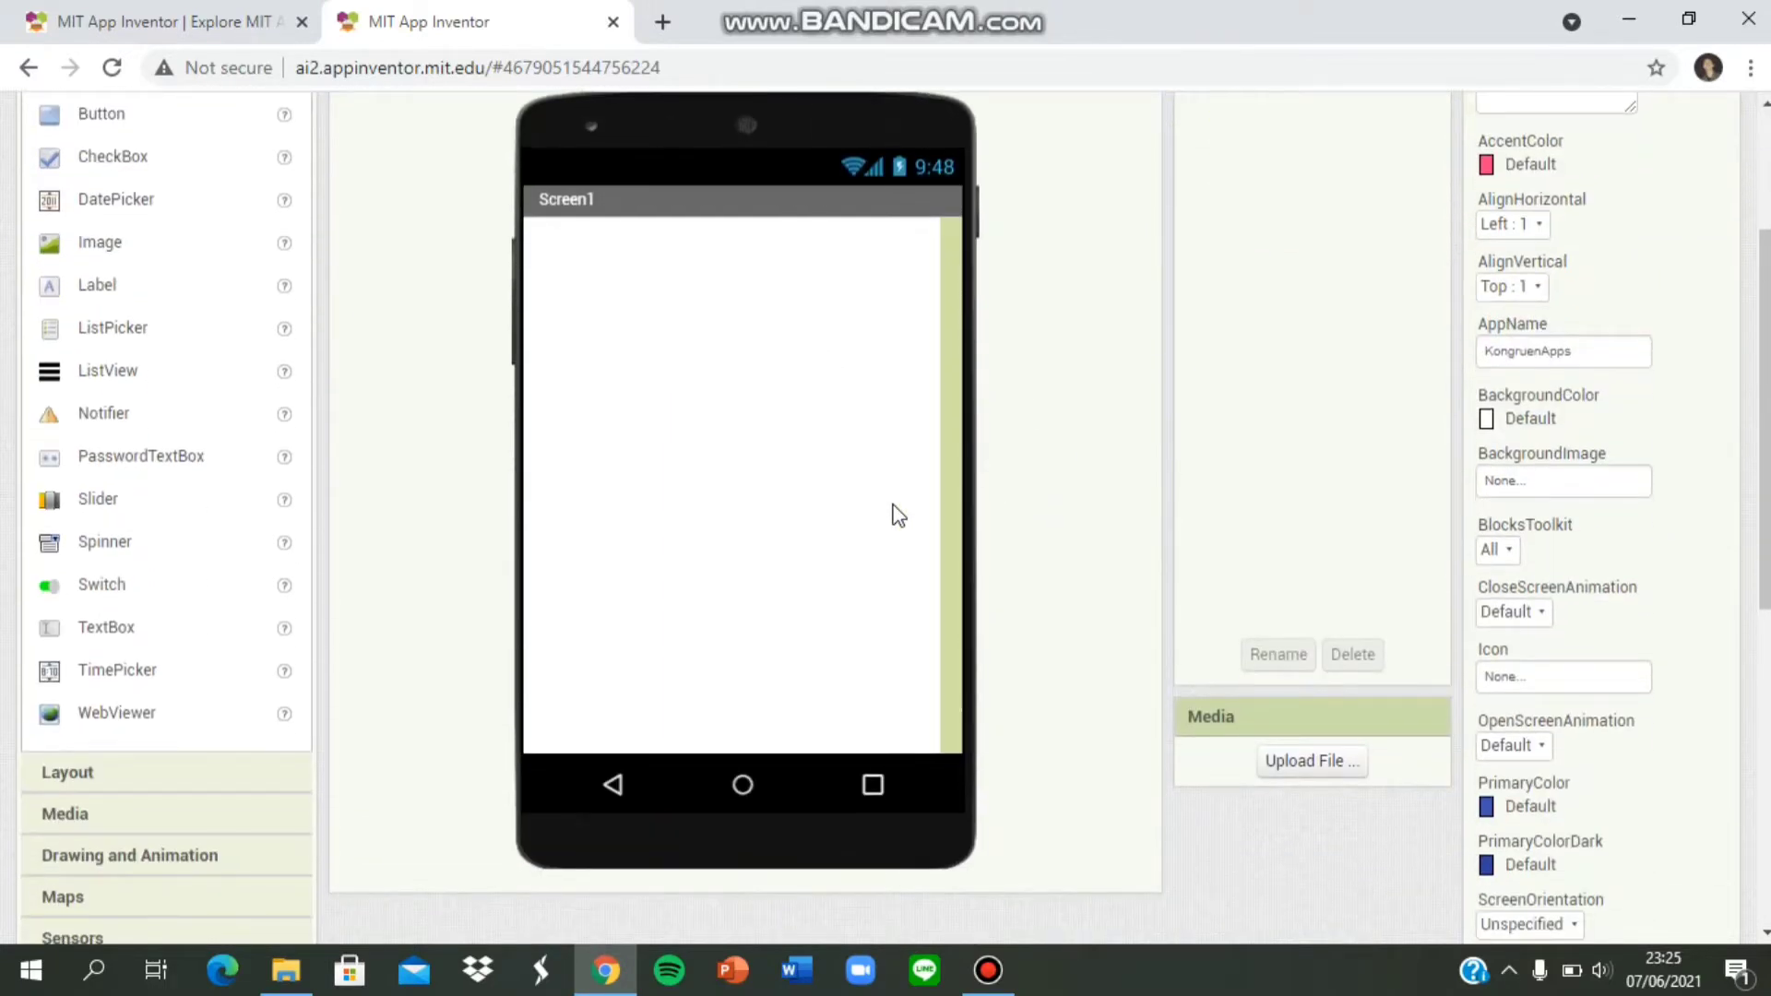
scroll(893, 514, up, 2)
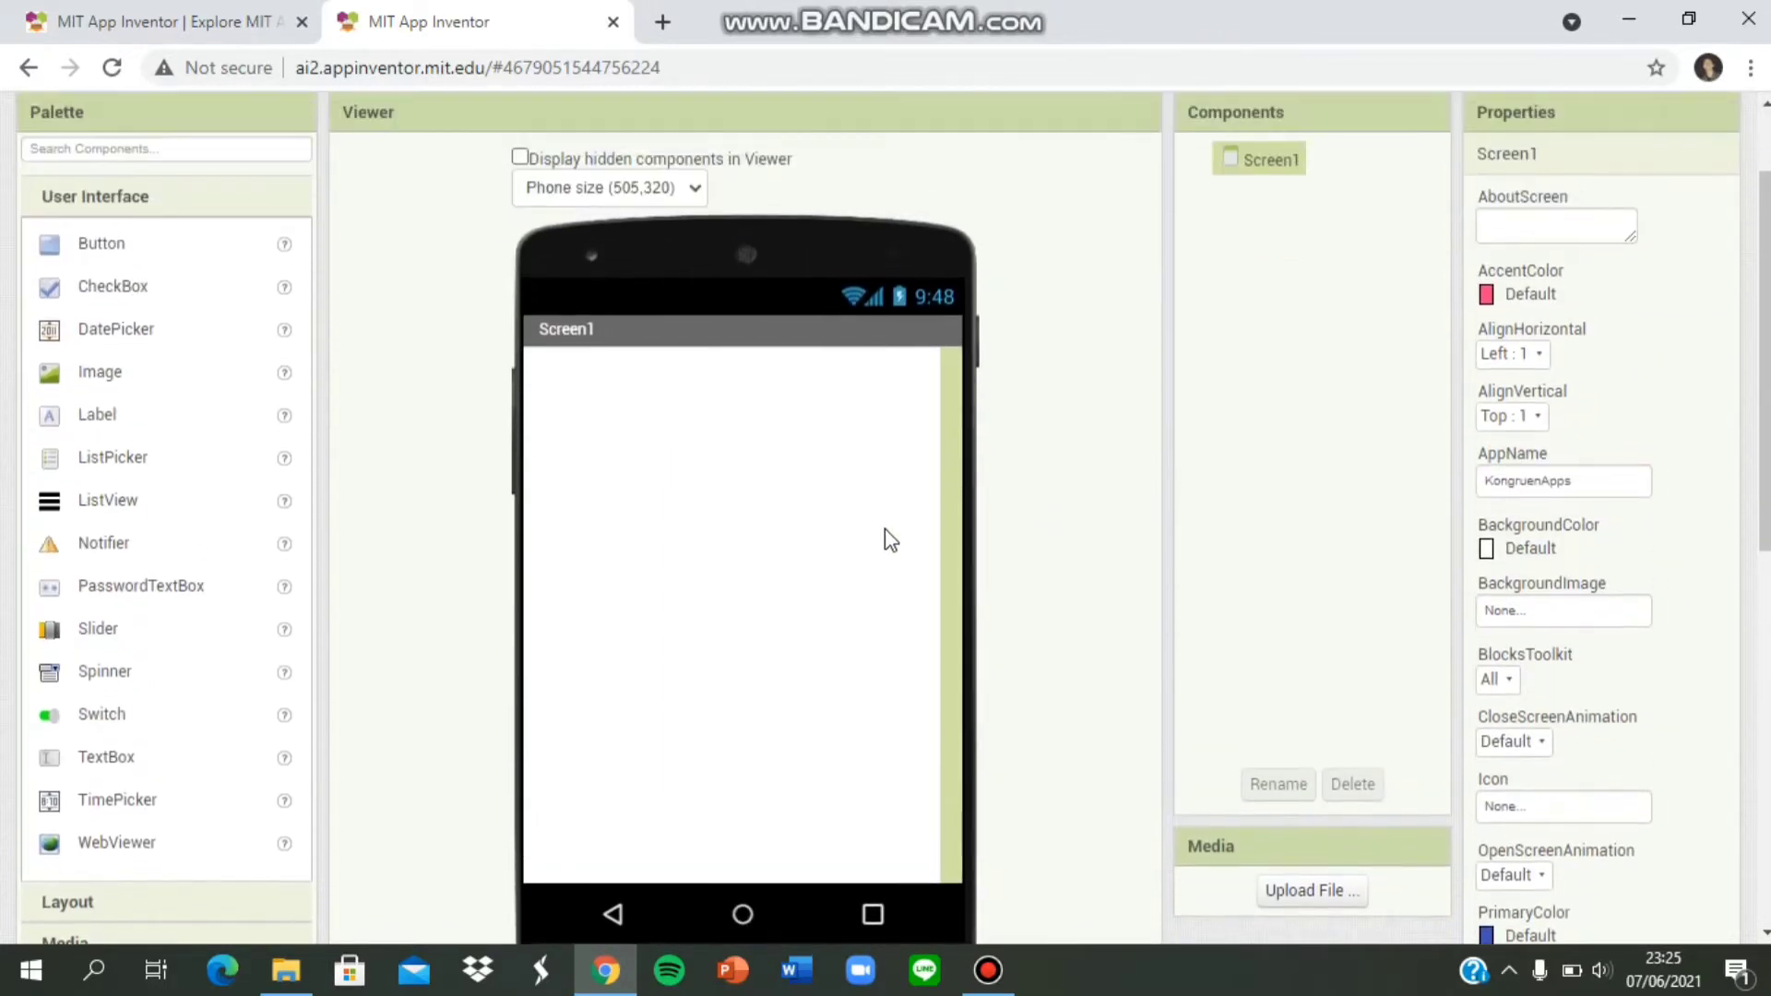
click(1555, 612)
click(1531, 829)
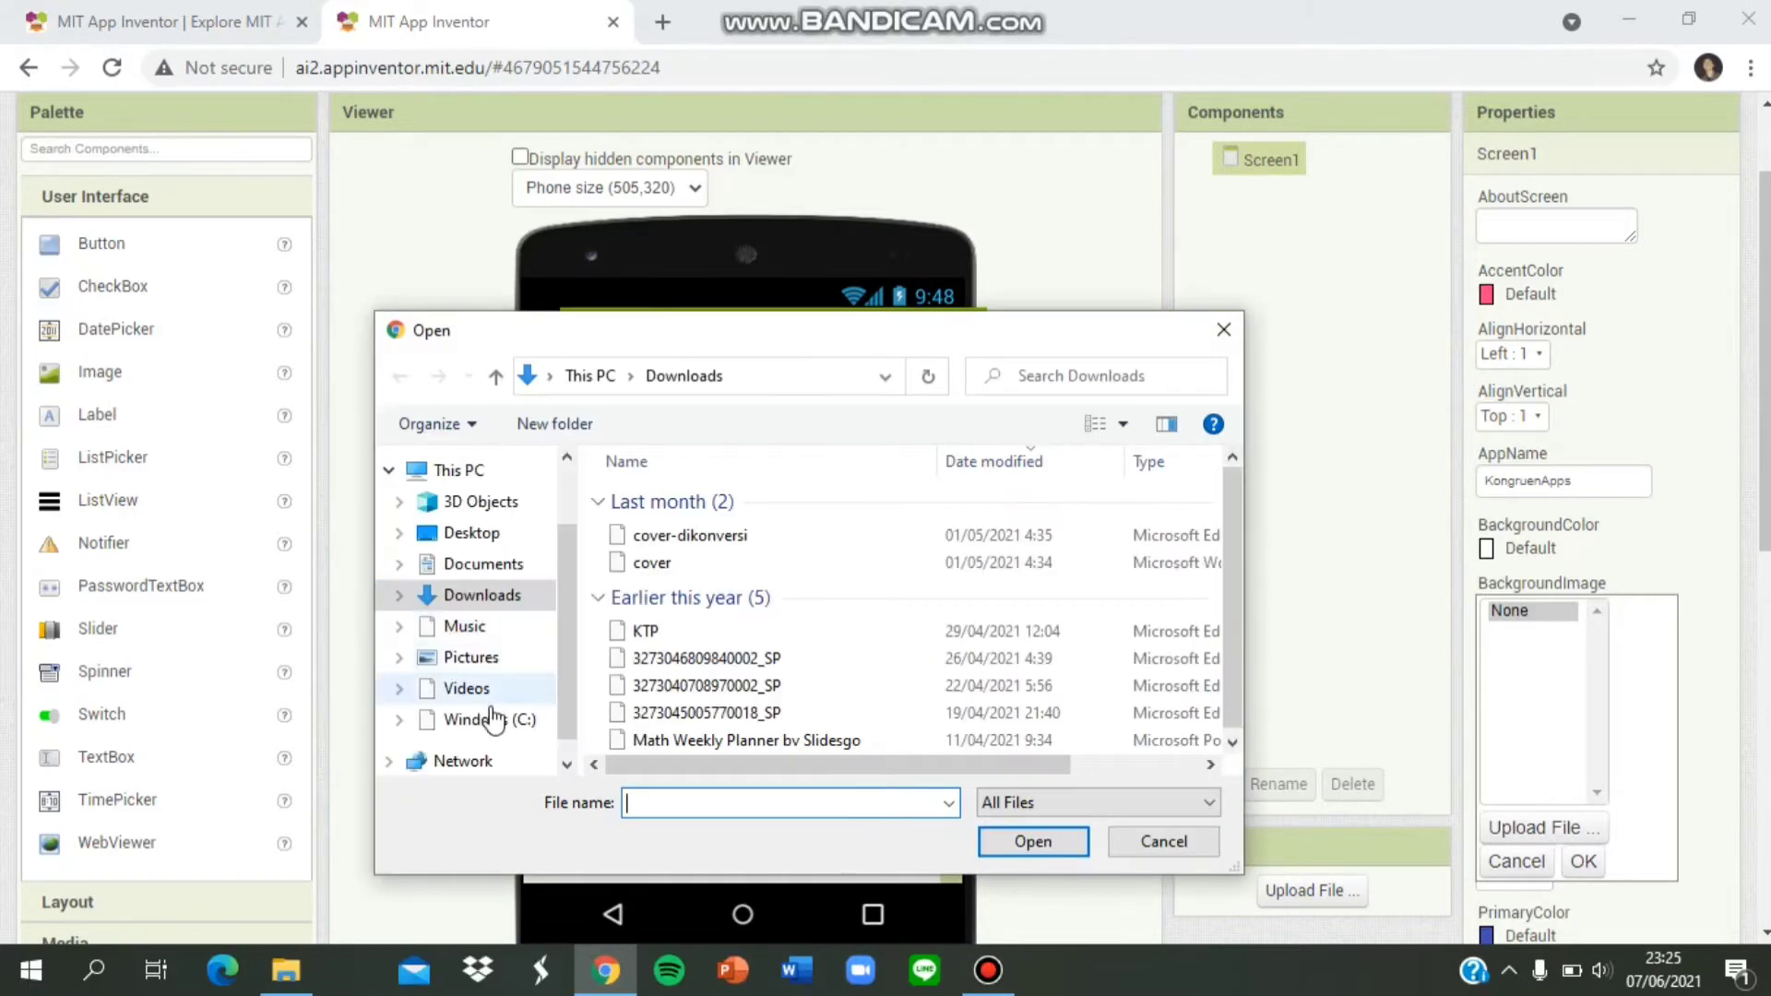
scroll(496, 719, down, 1)
click(508, 678)
click(694, 508)
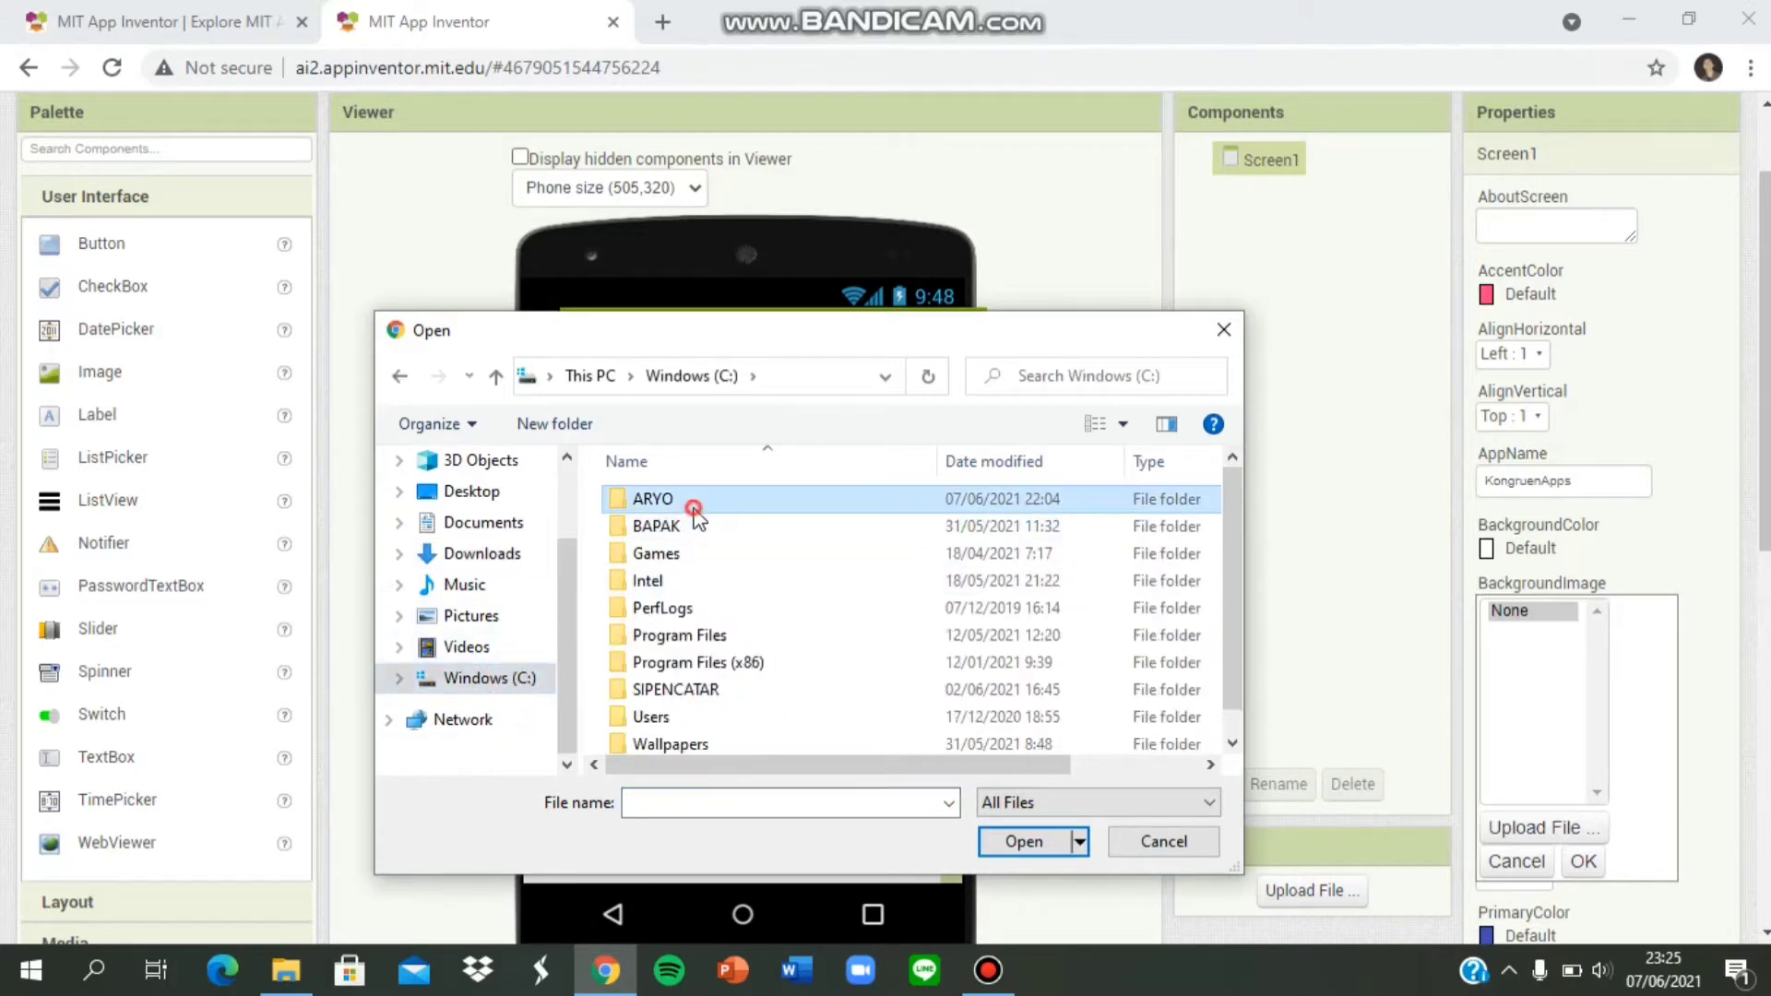
double_click(694, 508)
double_click(697, 505)
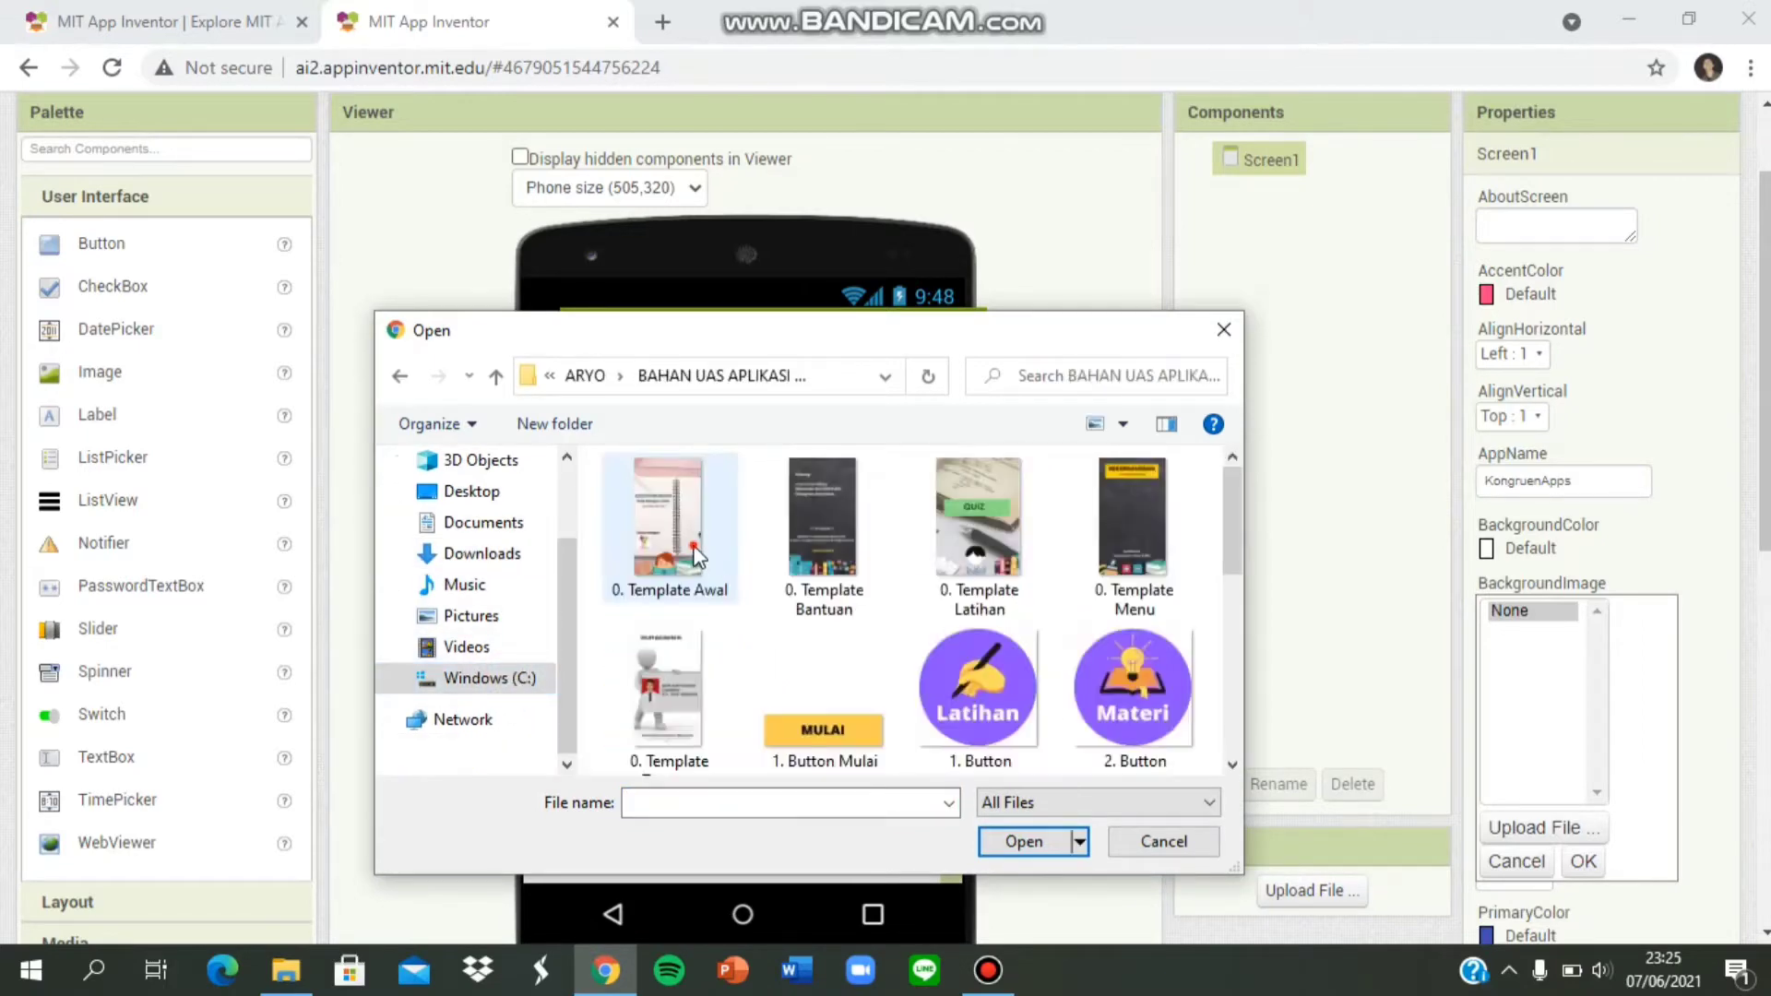
click(694, 555)
click(1020, 841)
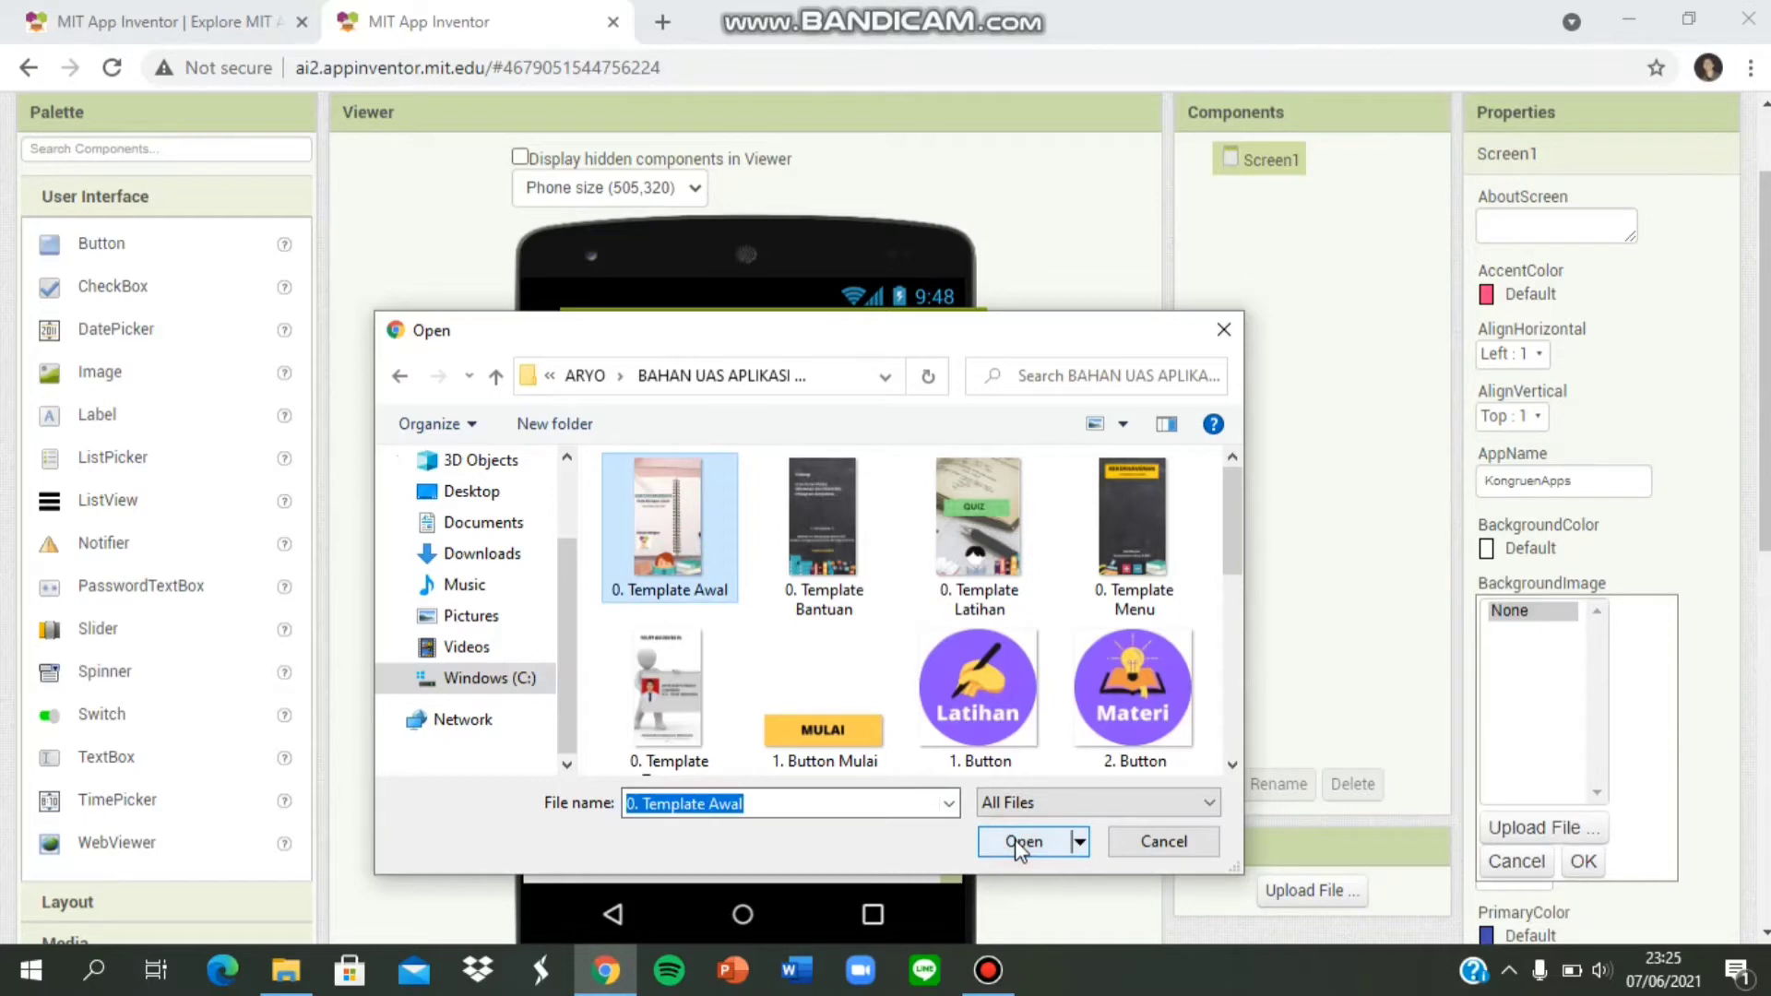
click(844, 441)
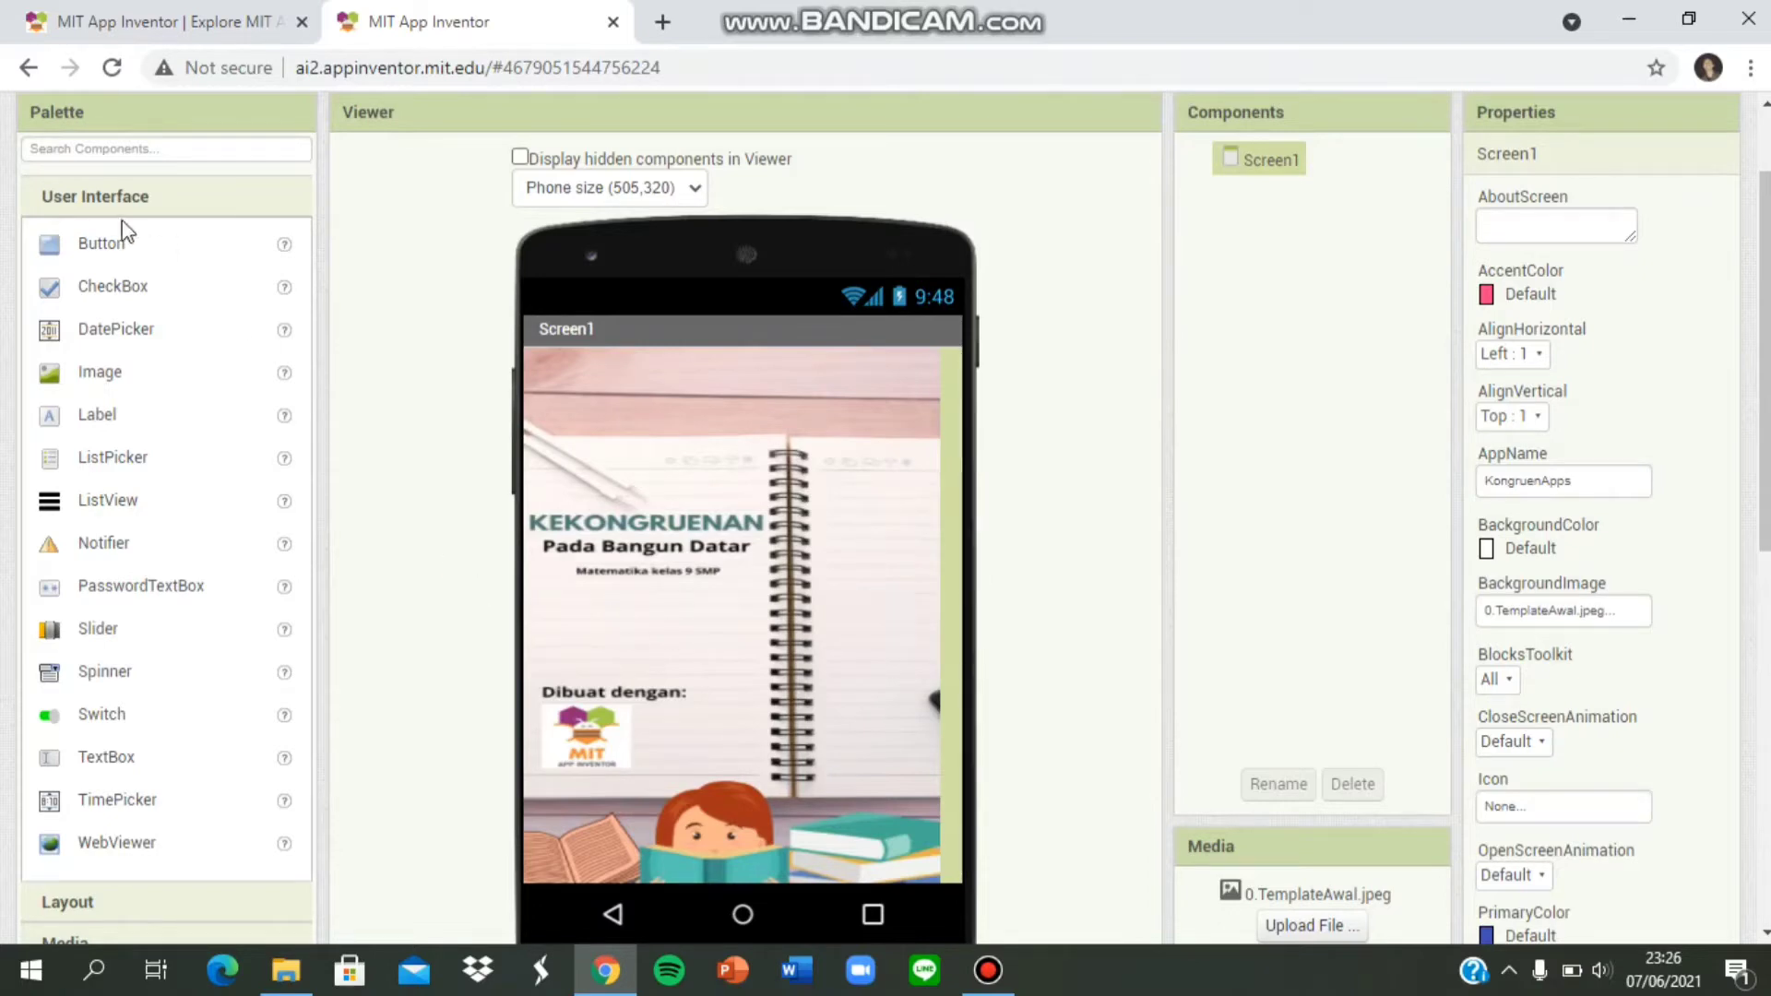
Add a HorizontalArrangement at the start of the screen and set its background color to None.
scroll(166, 222, down, 4)
click(154, 513)
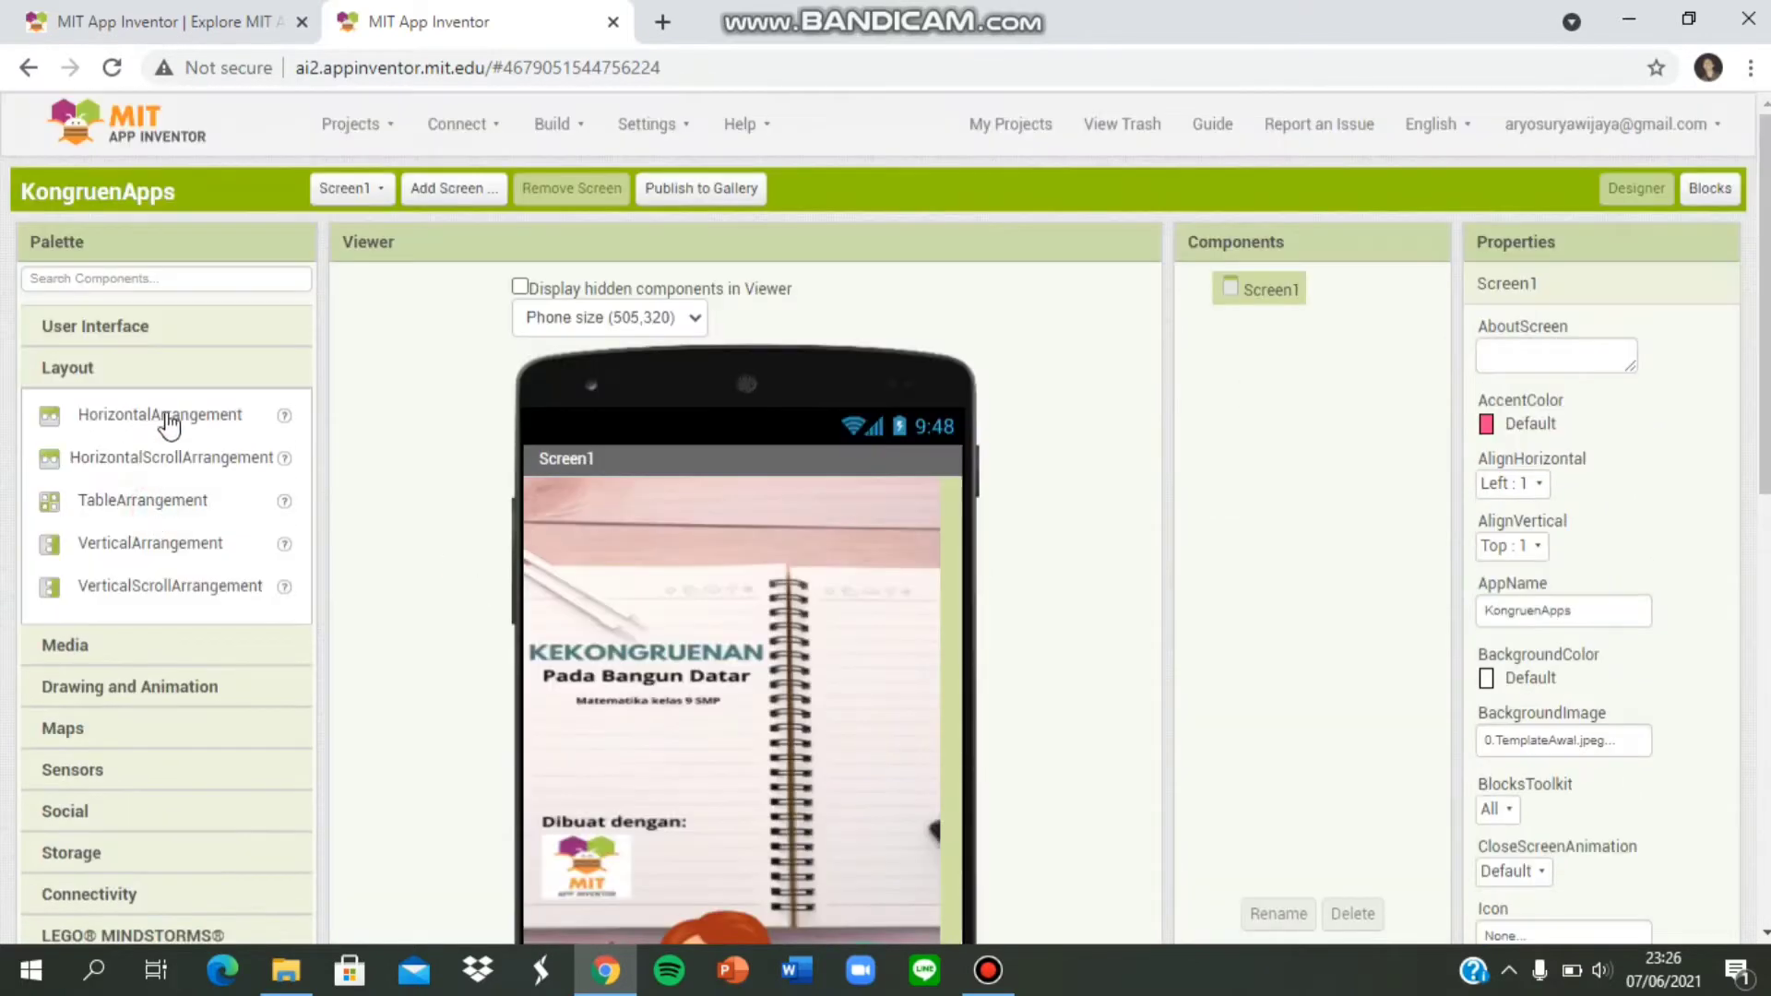
scroll(158, 406, down, 2)
drag(157, 297, 641, 503)
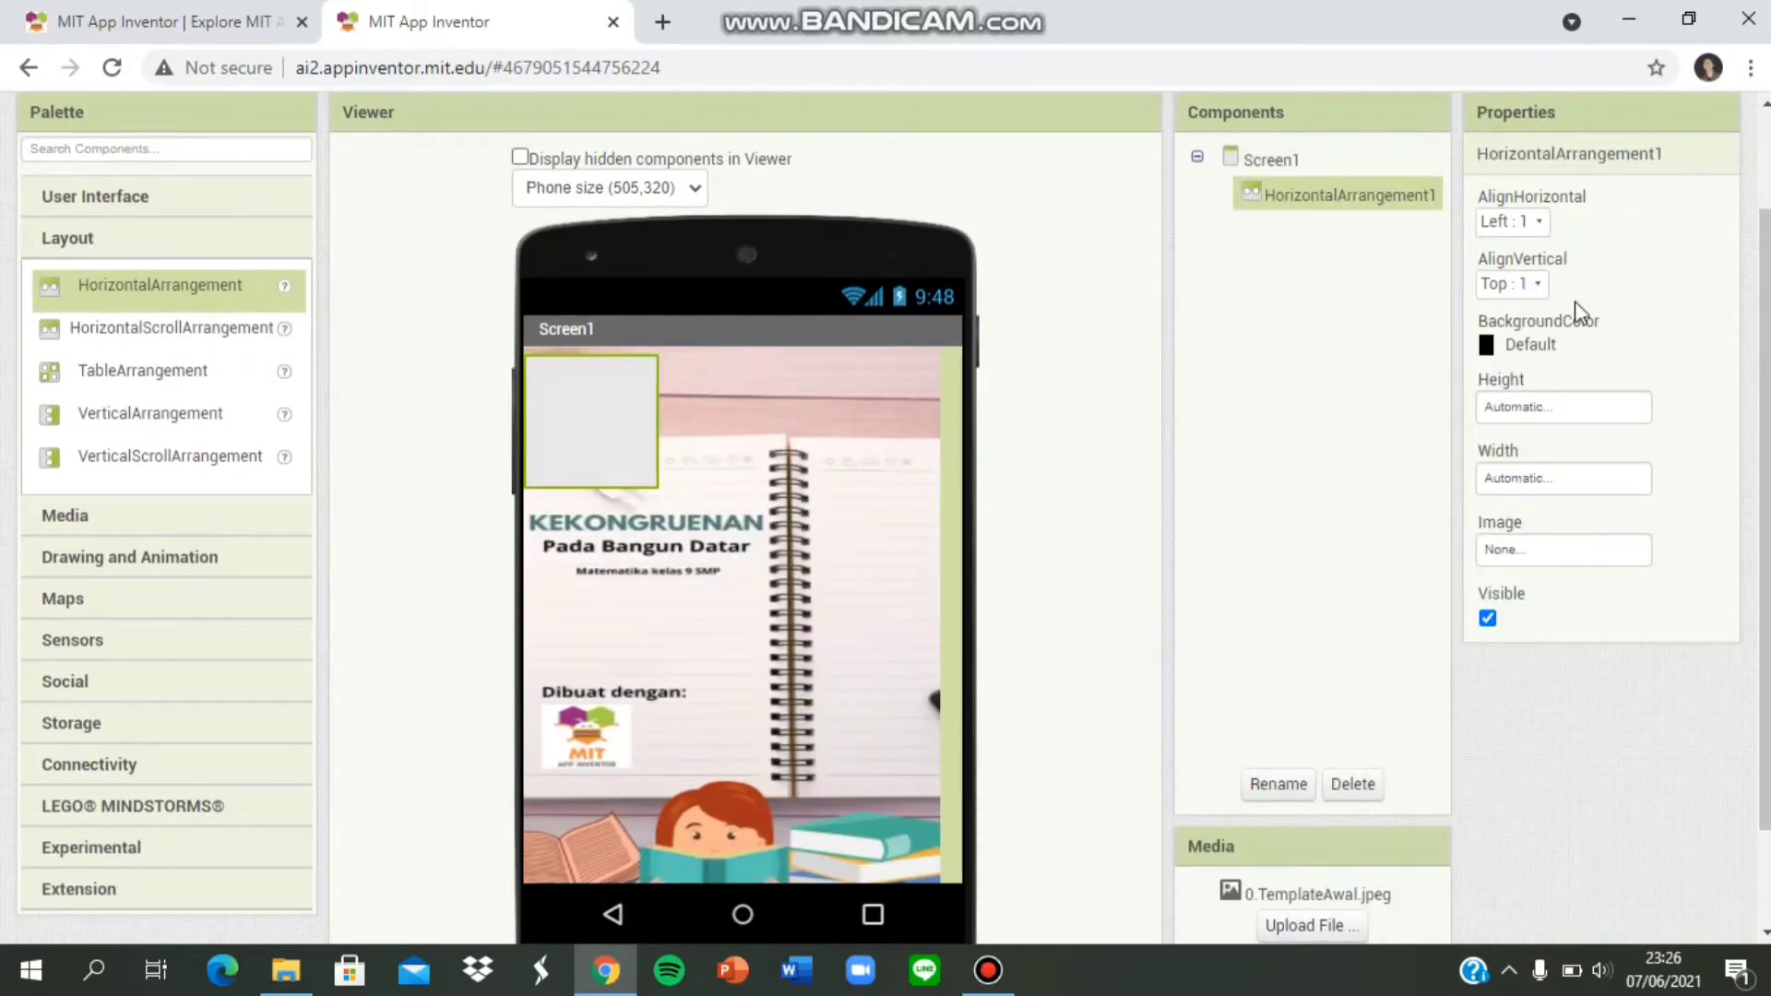
click(1529, 347)
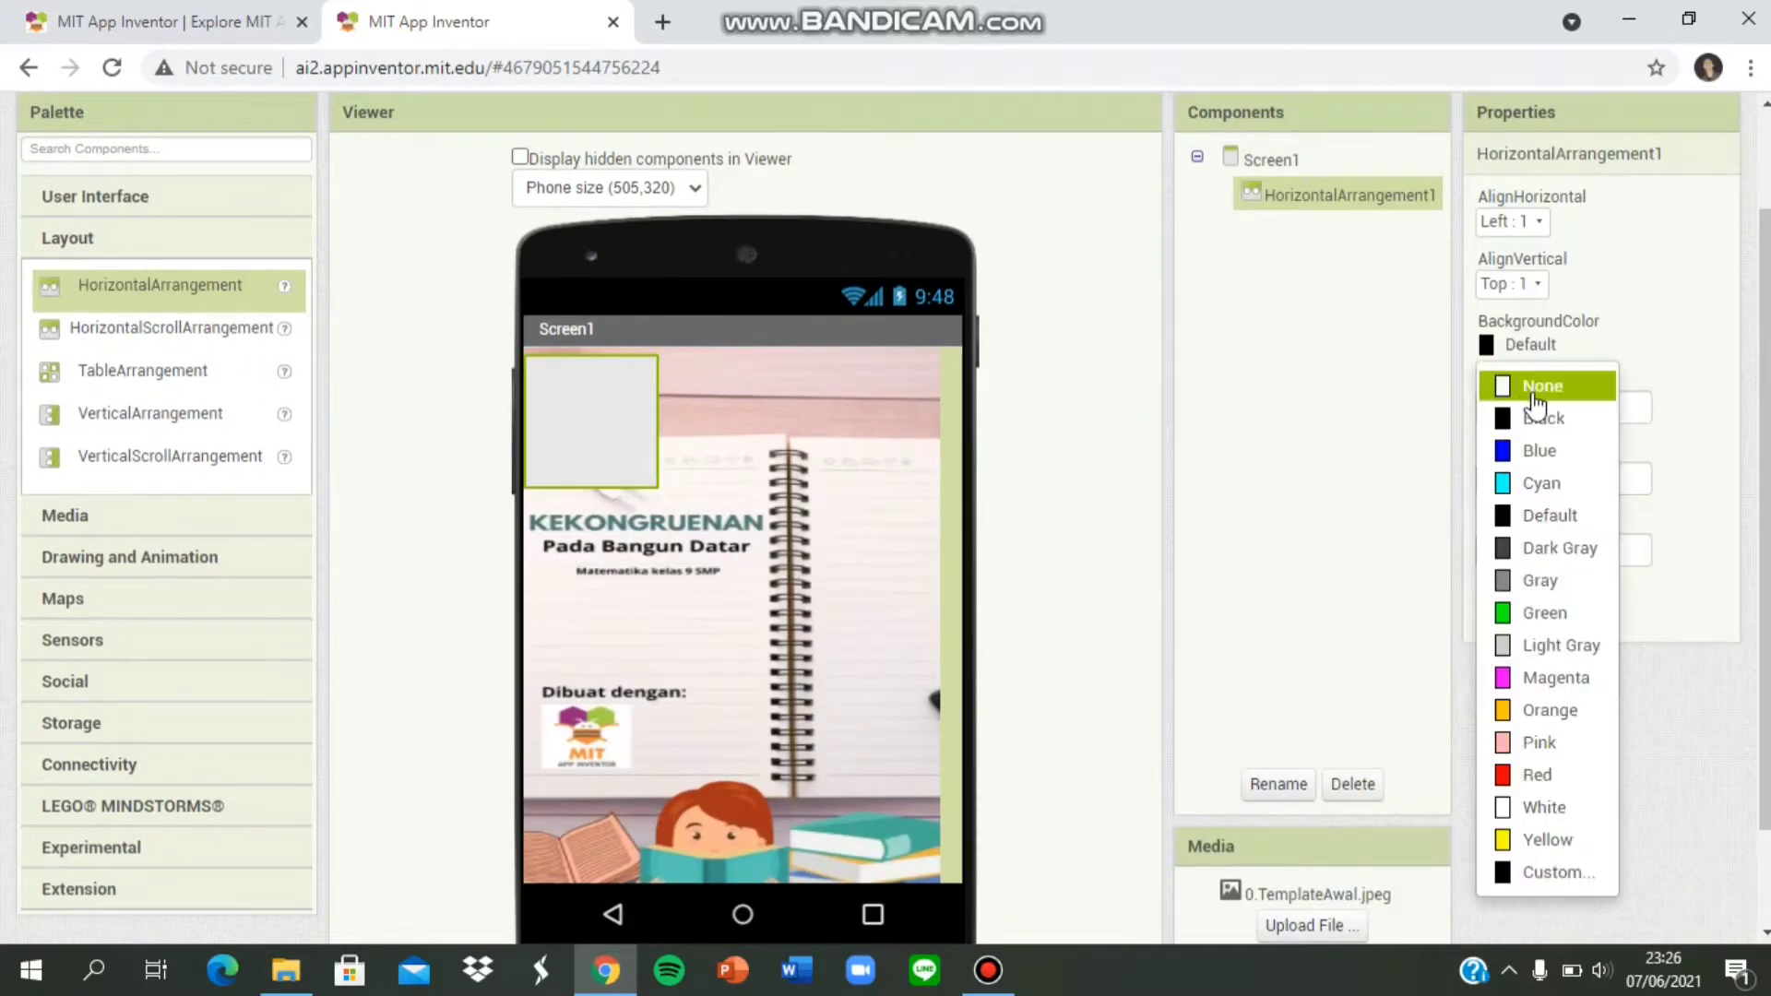
click(1531, 385)
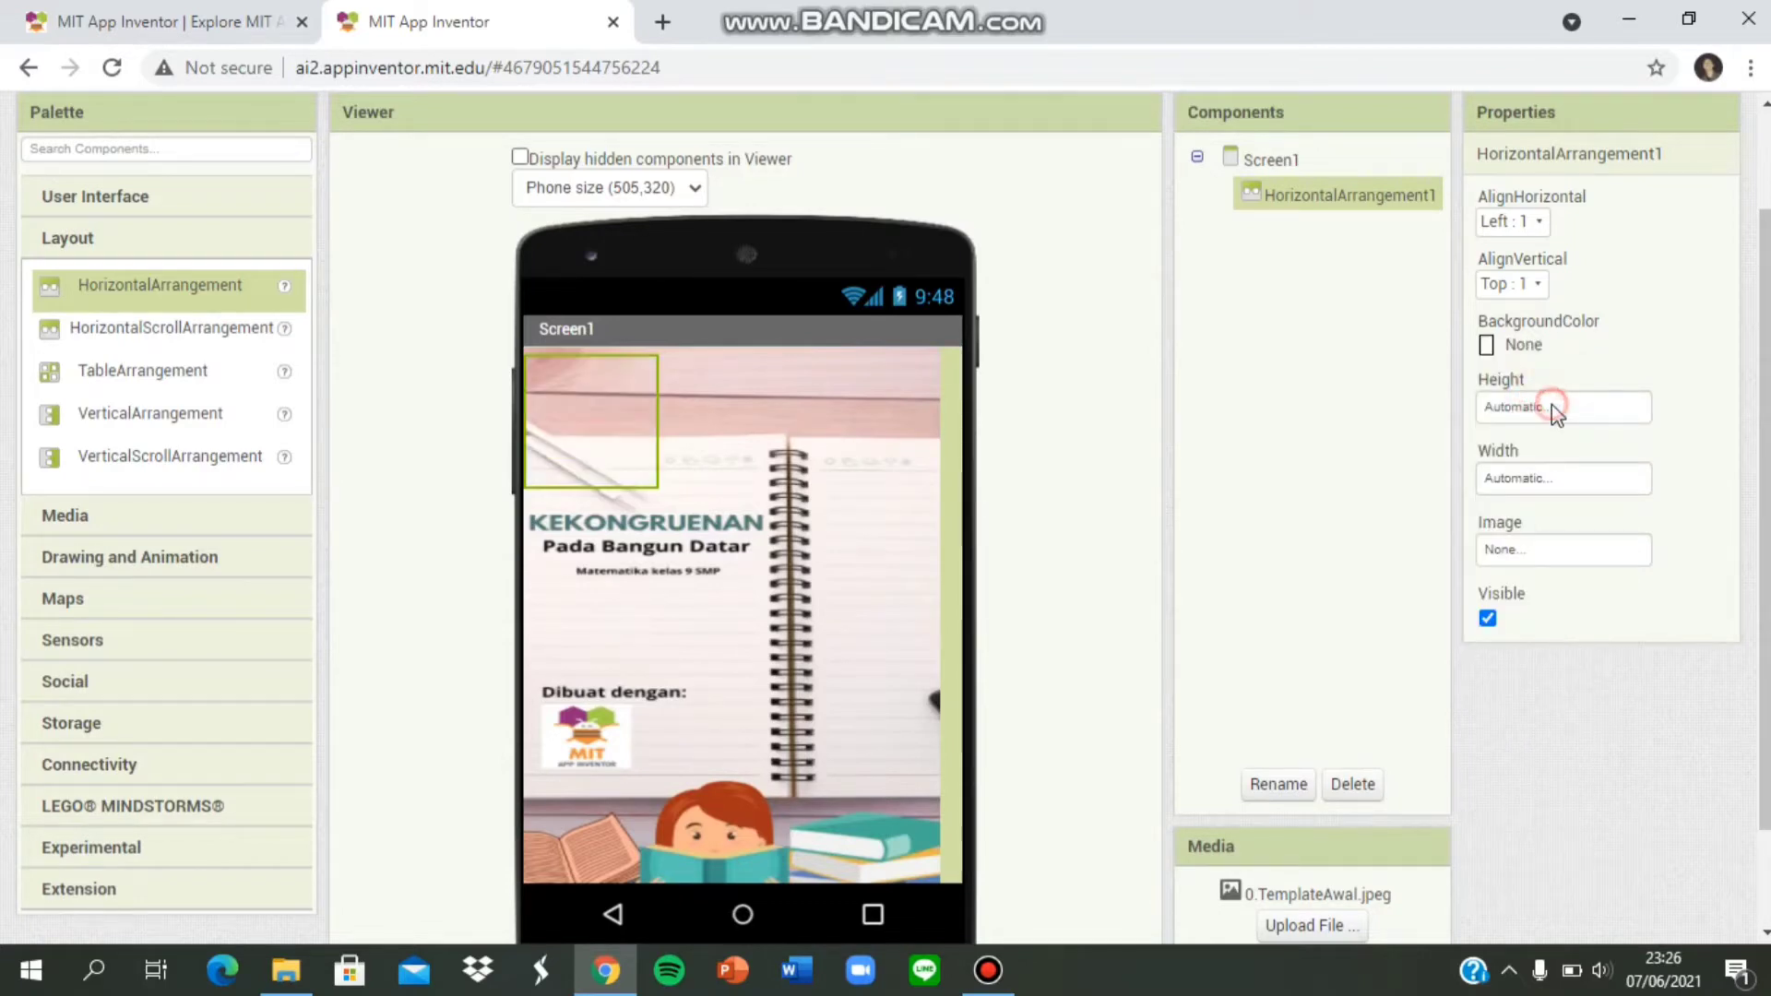
Set the first HorizontalArrangement's height to 45 percent and its width to 100 percent.
click(1552, 407)
click(1543, 490)
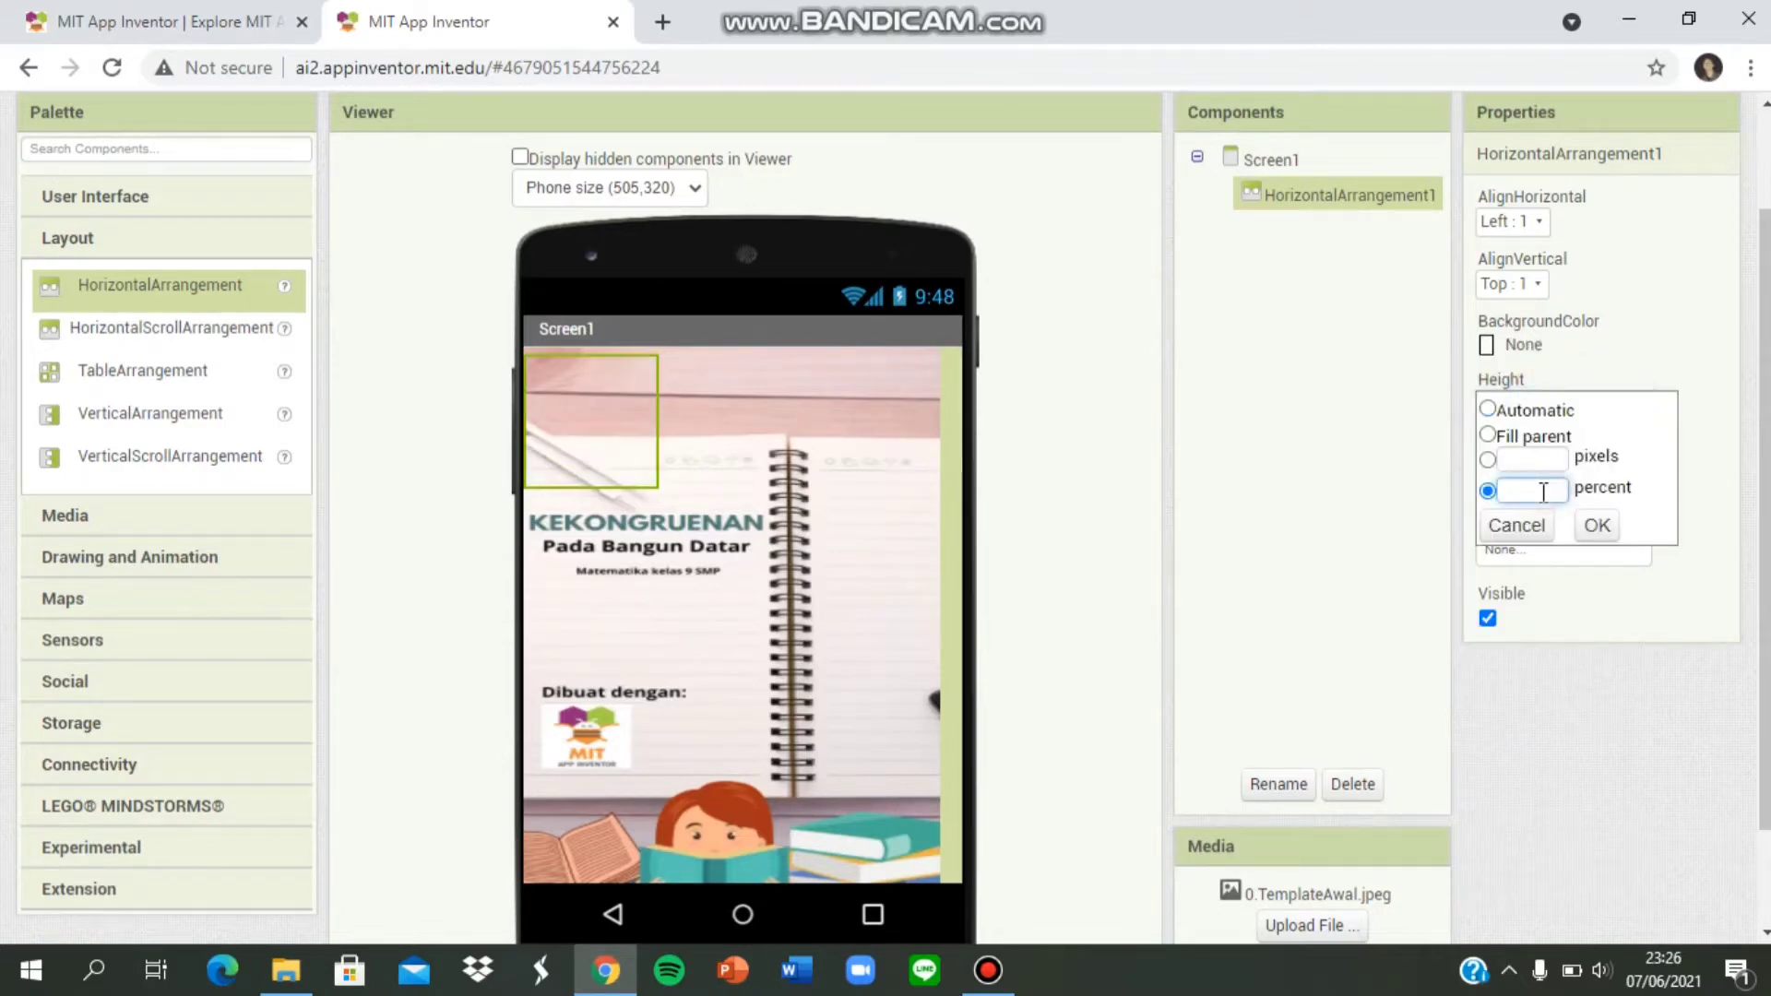
text(45)
click(1596, 524)
click(1535, 482)
click(1538, 562)
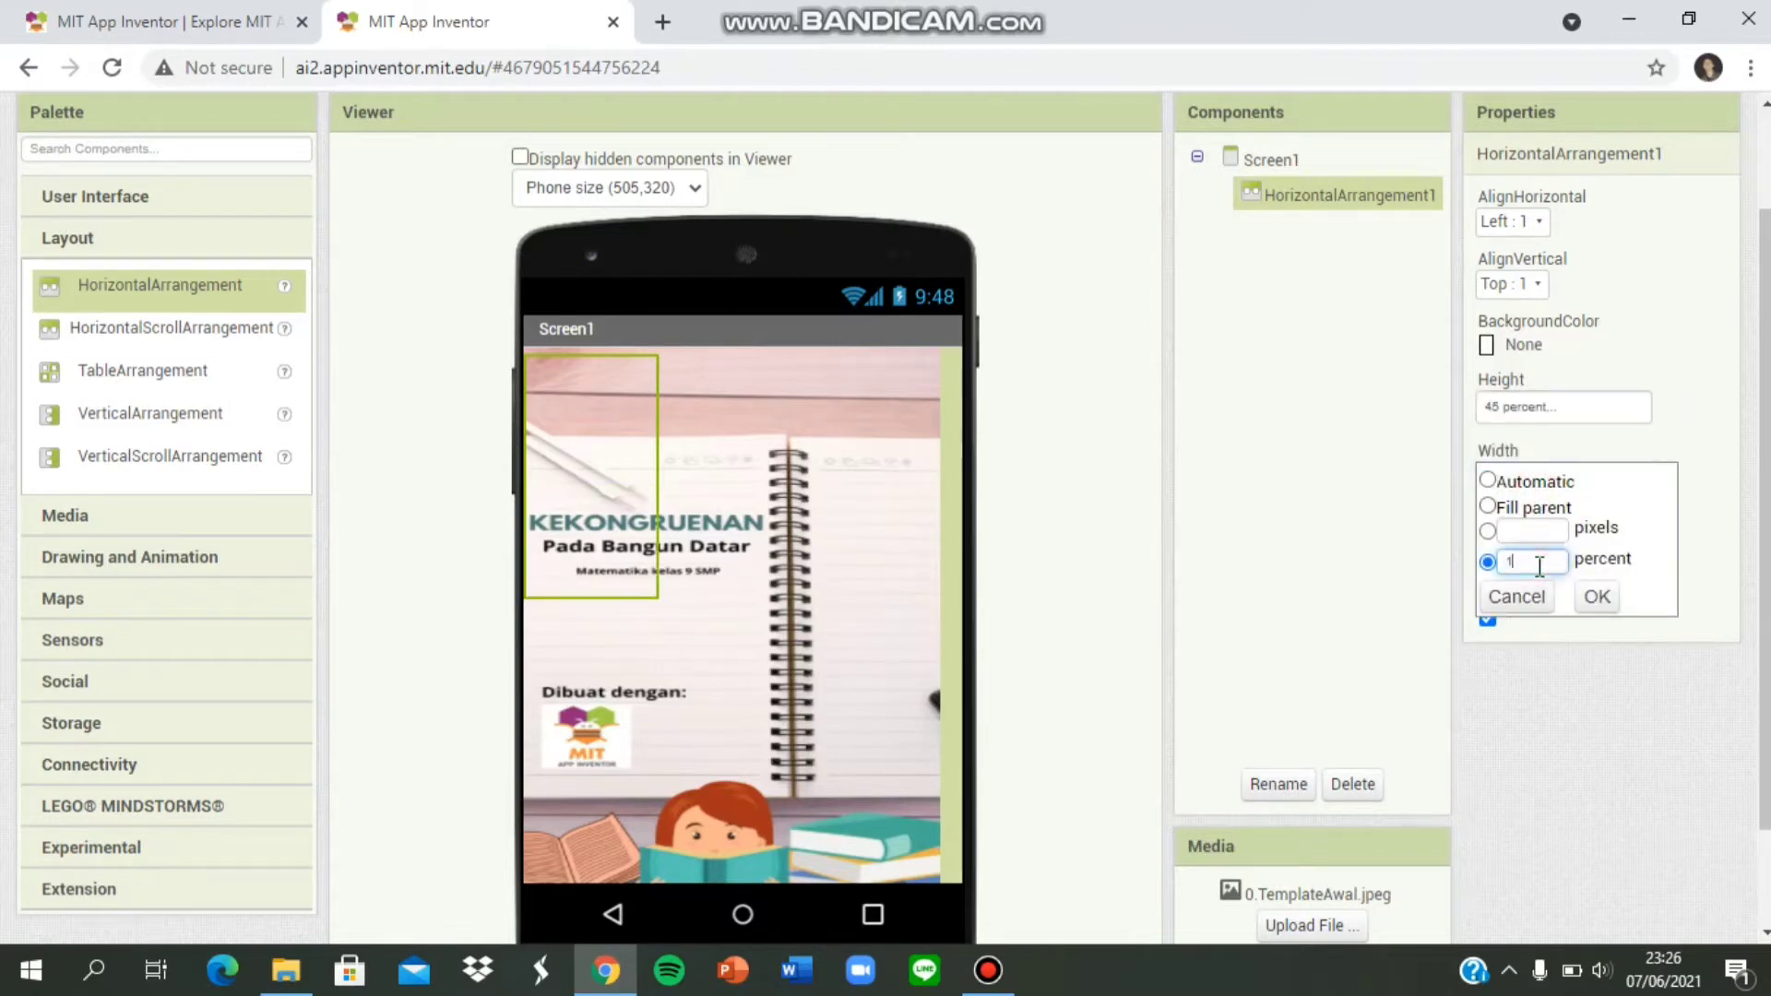
click(1596, 597)
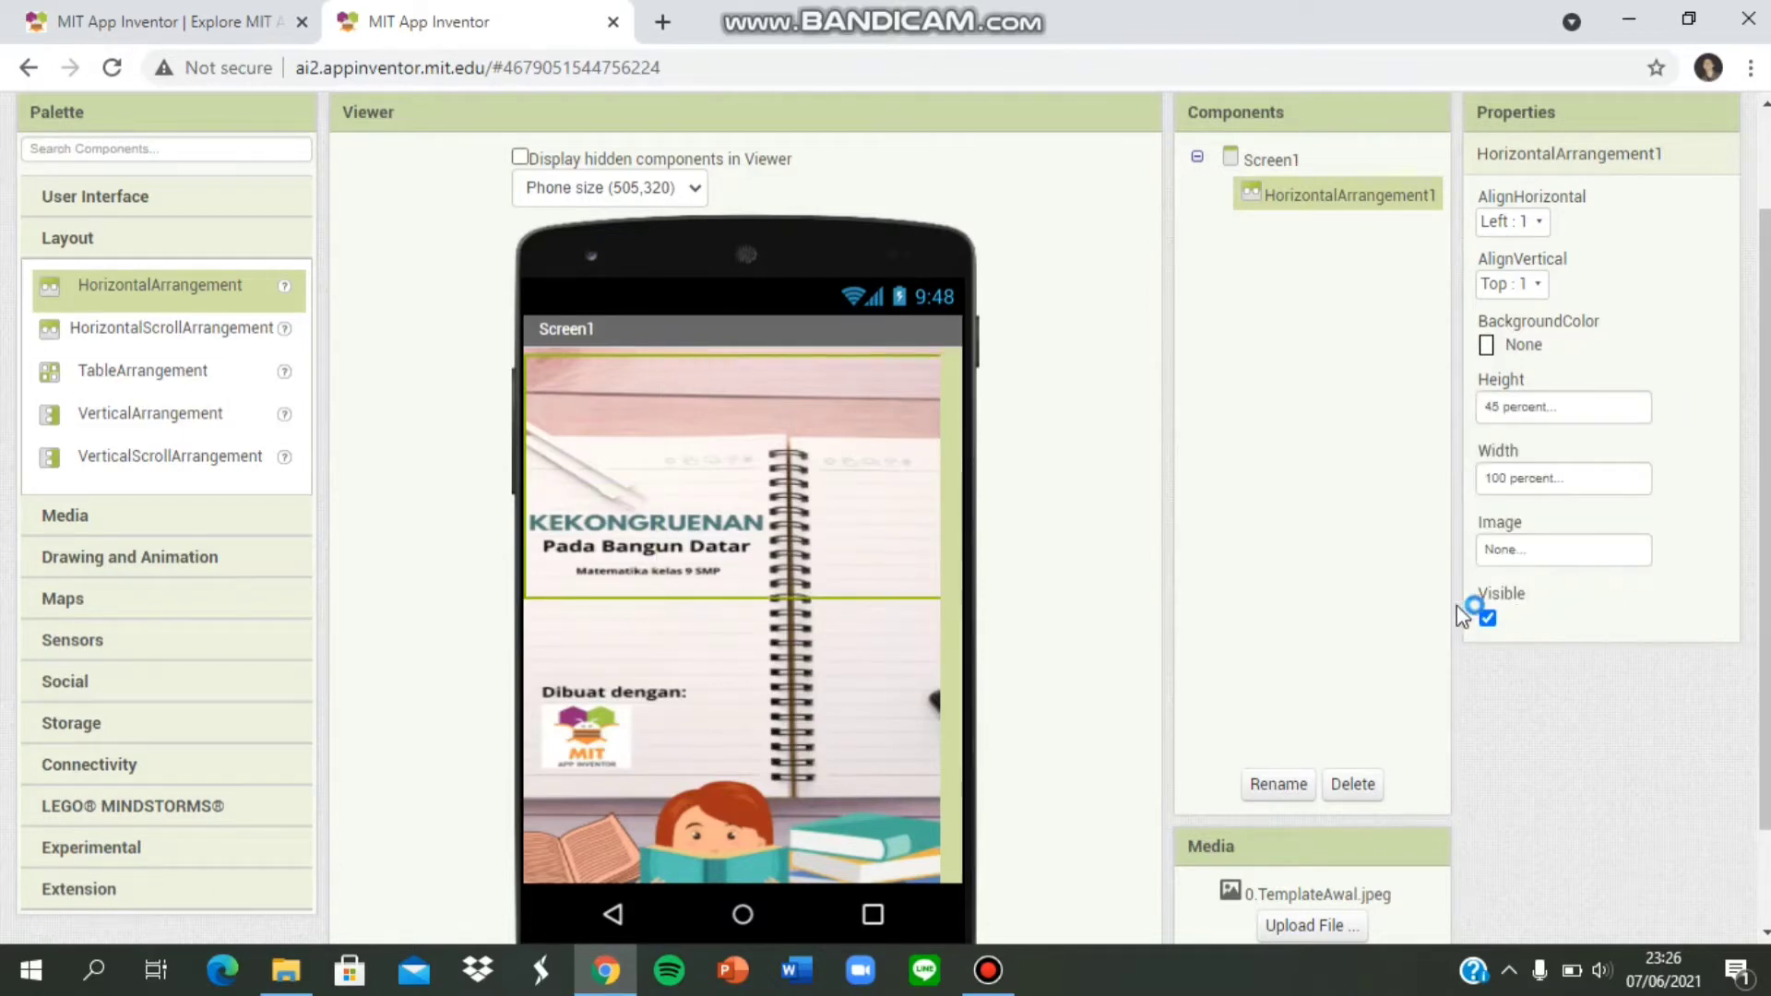
Add a second HorizontalArrangement below the first one and set its width to 100 percent.
scroll(138, 271, down, 2)
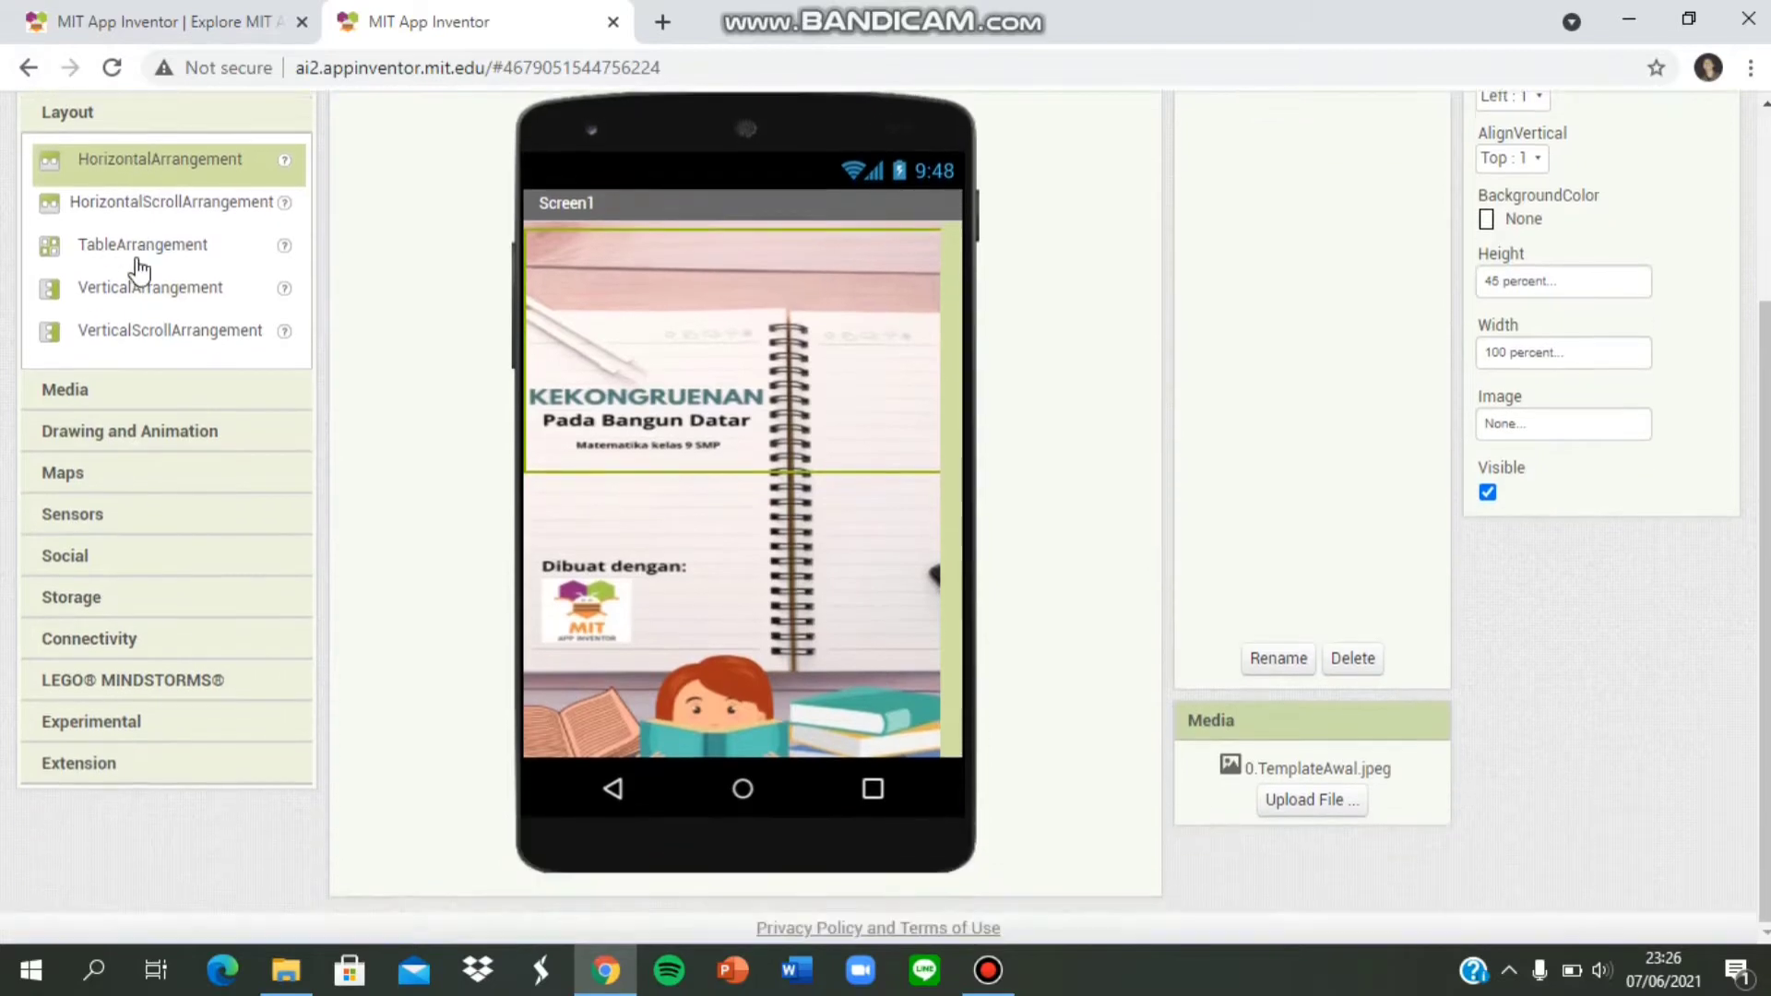
drag(147, 164, 629, 549)
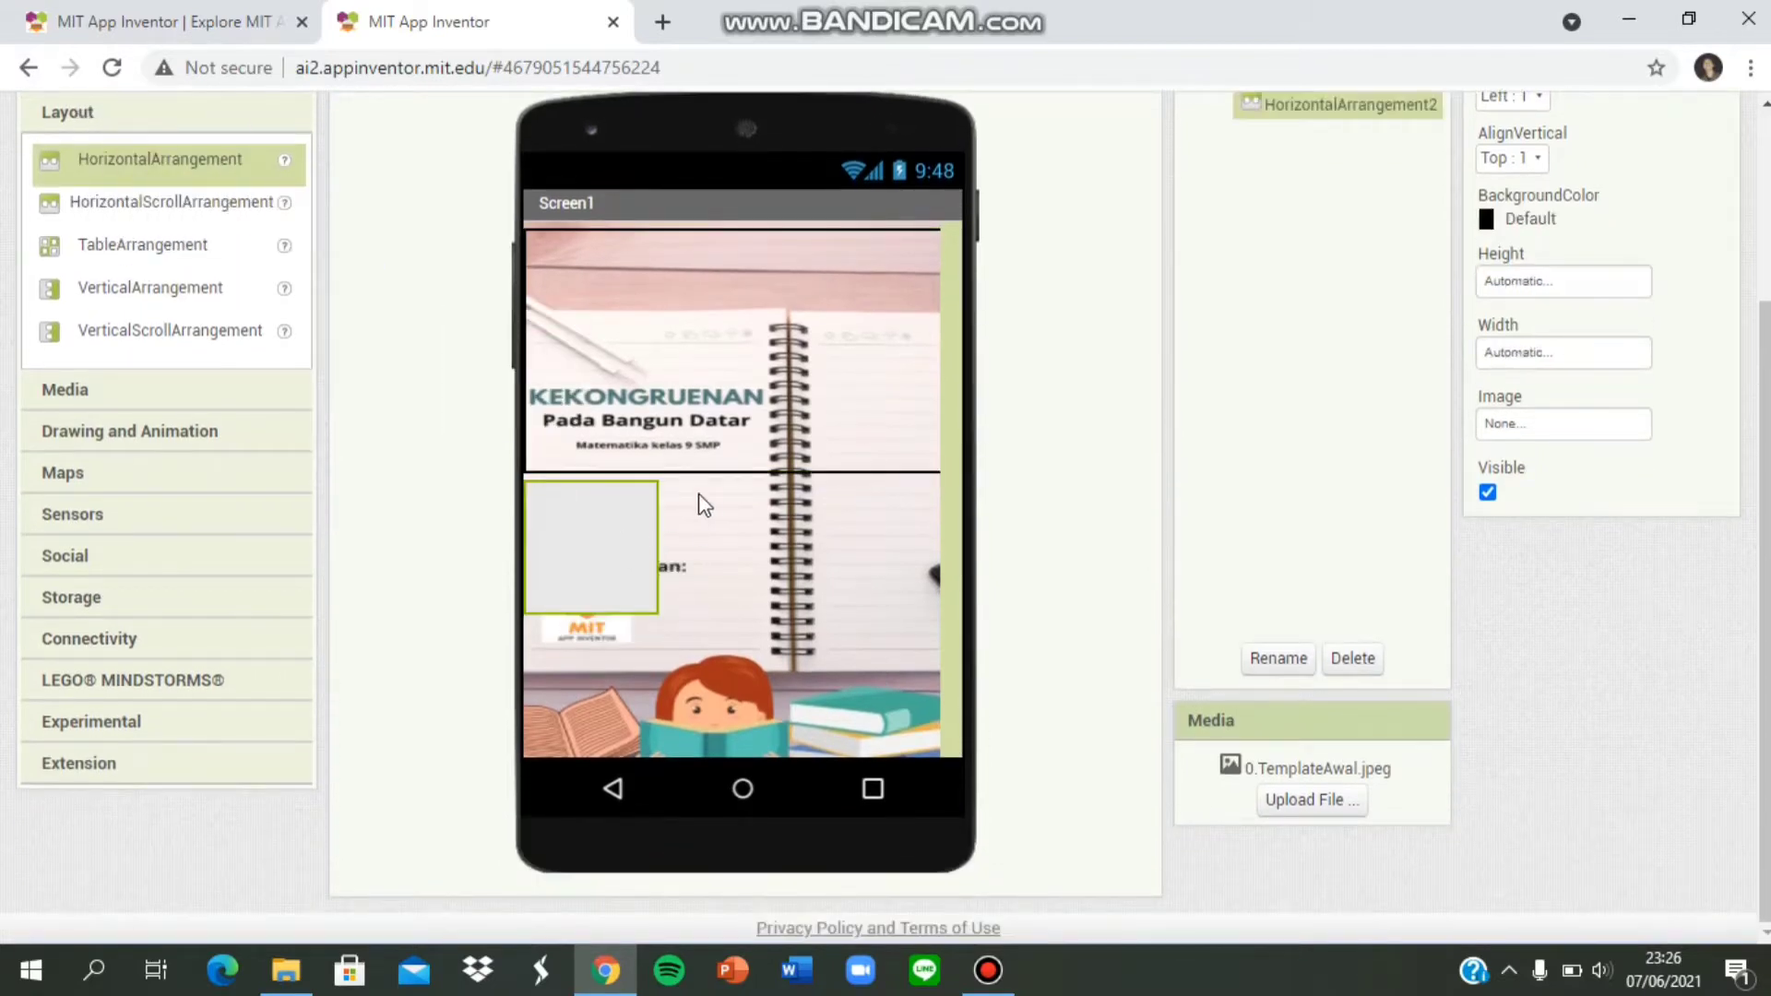
click(1529, 360)
click(1533, 437)
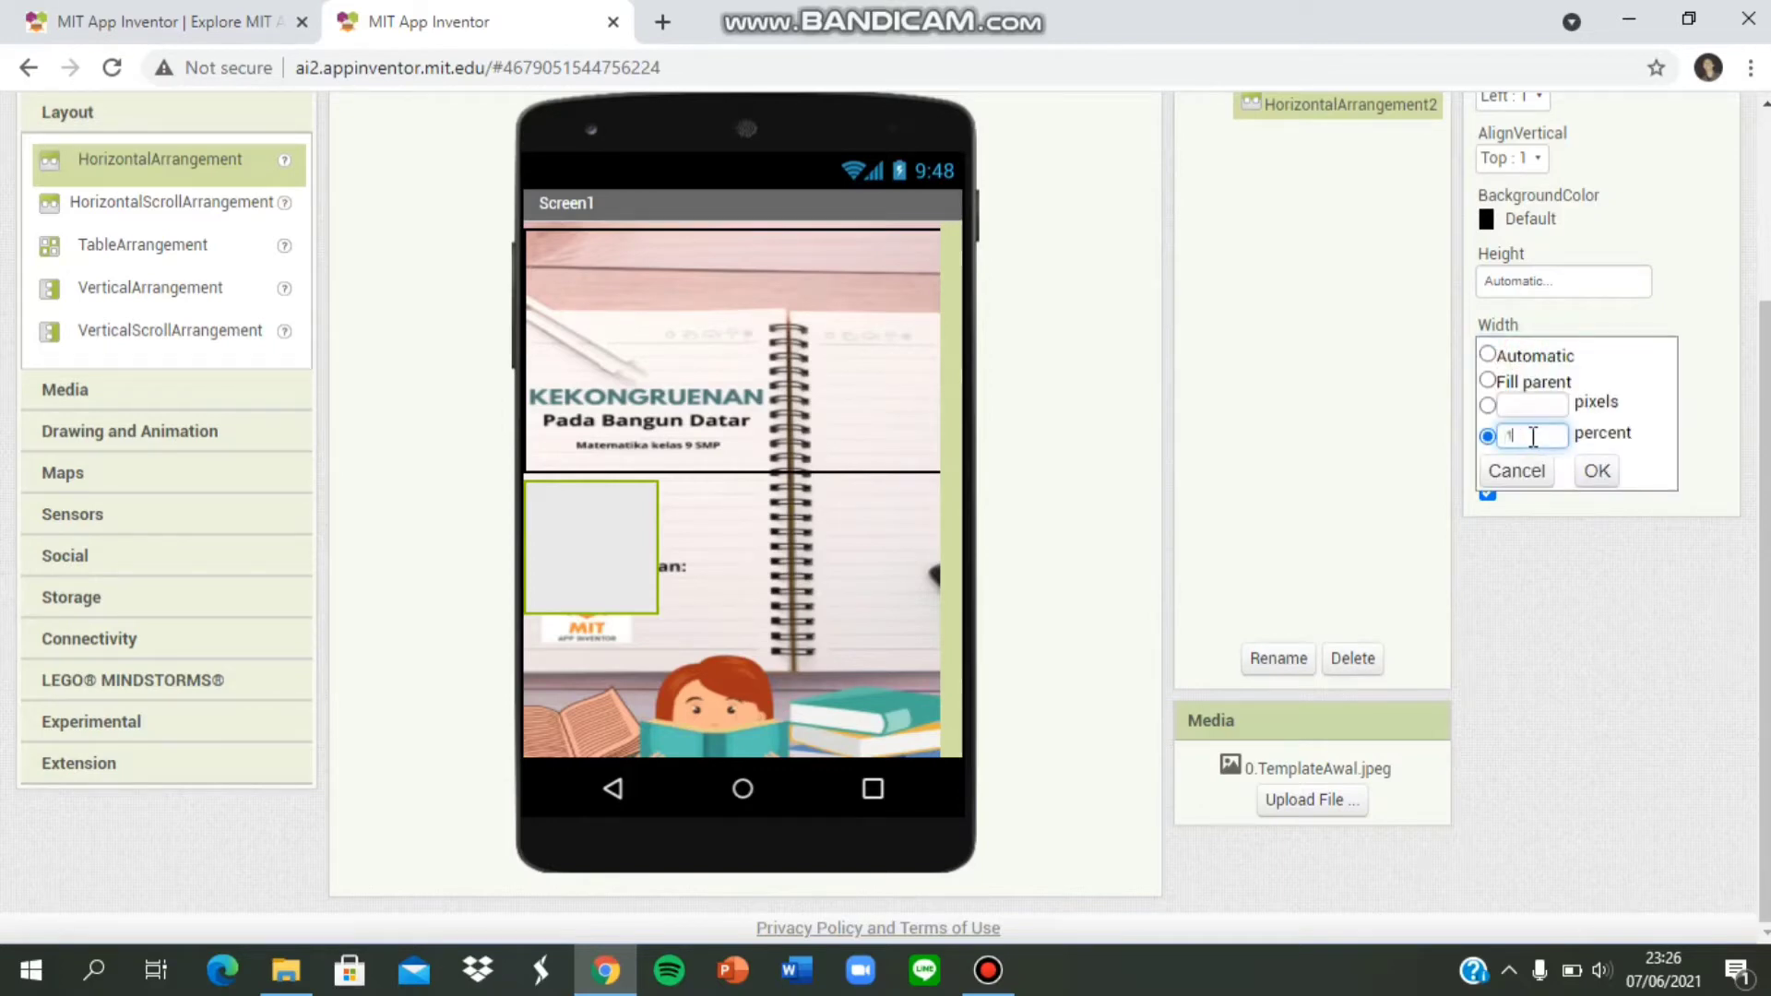
text(100)
click(1596, 471)
Set the second HorizontalArrangement's height to 5 percent and its background color to None.
click(1531, 288)
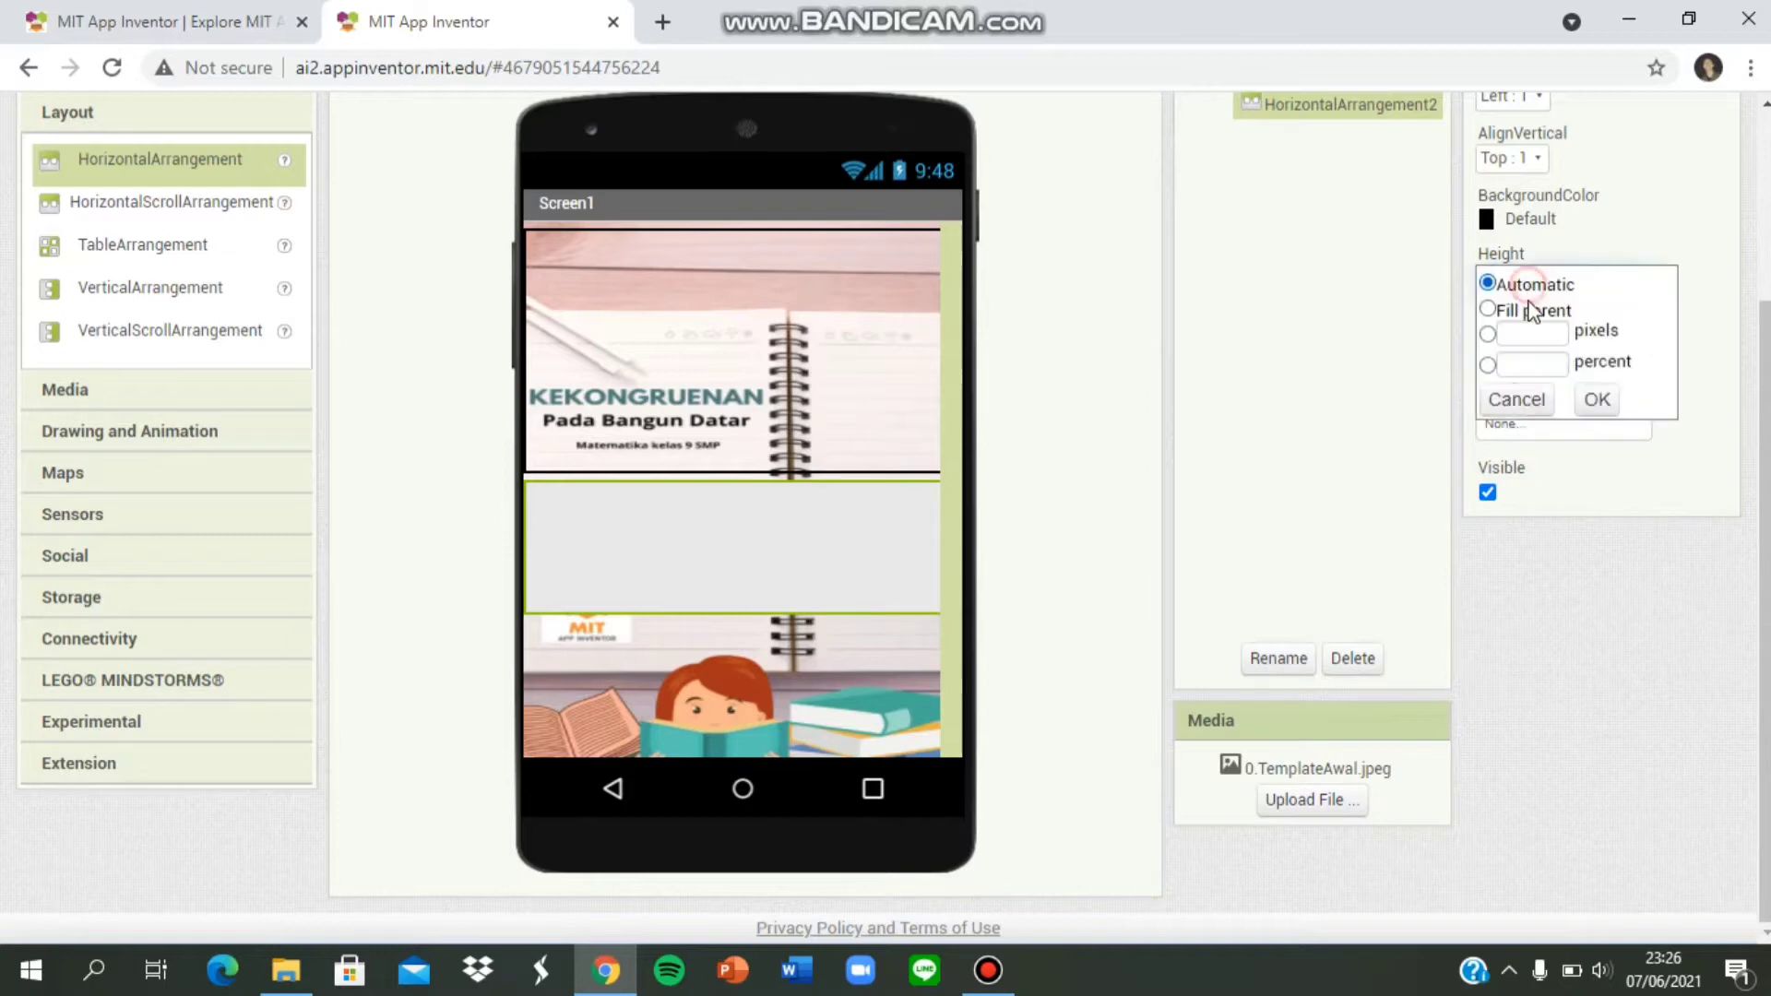
click(1514, 364)
text(5)
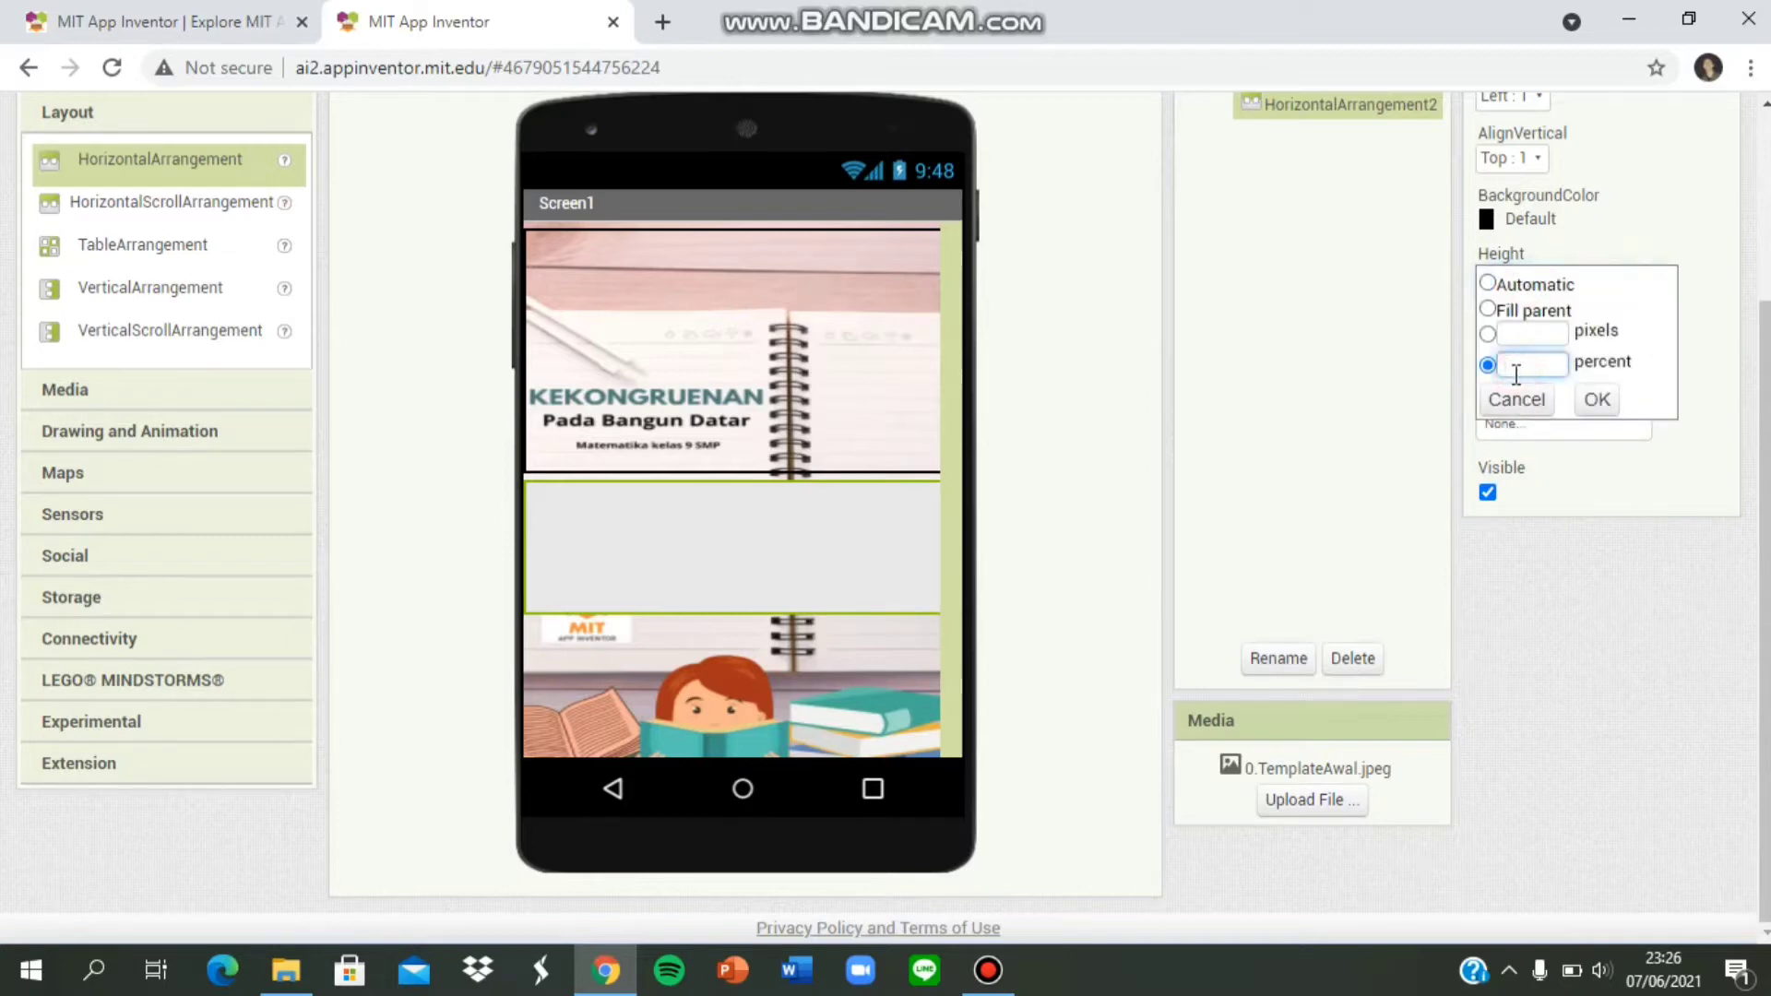
click(1596, 399)
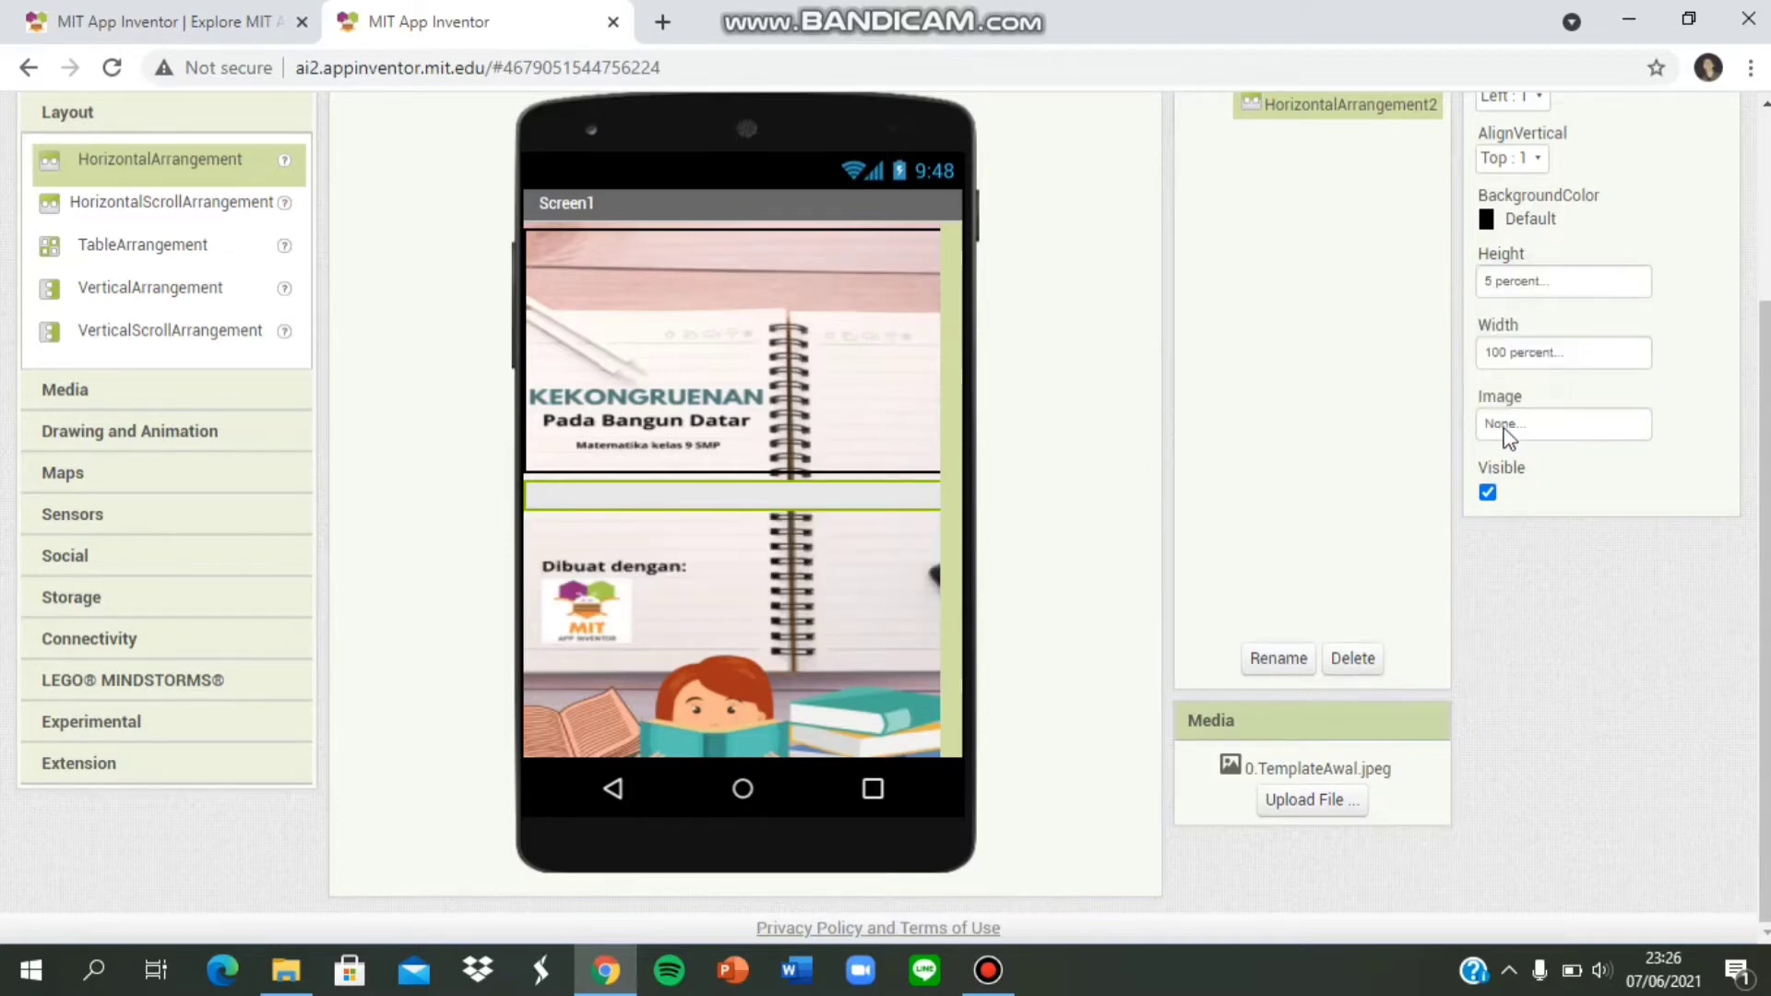
click(1521, 219)
click(1531, 257)
Turn off TitleVisible for Screen1 to hide its title bar.
click(772, 576)
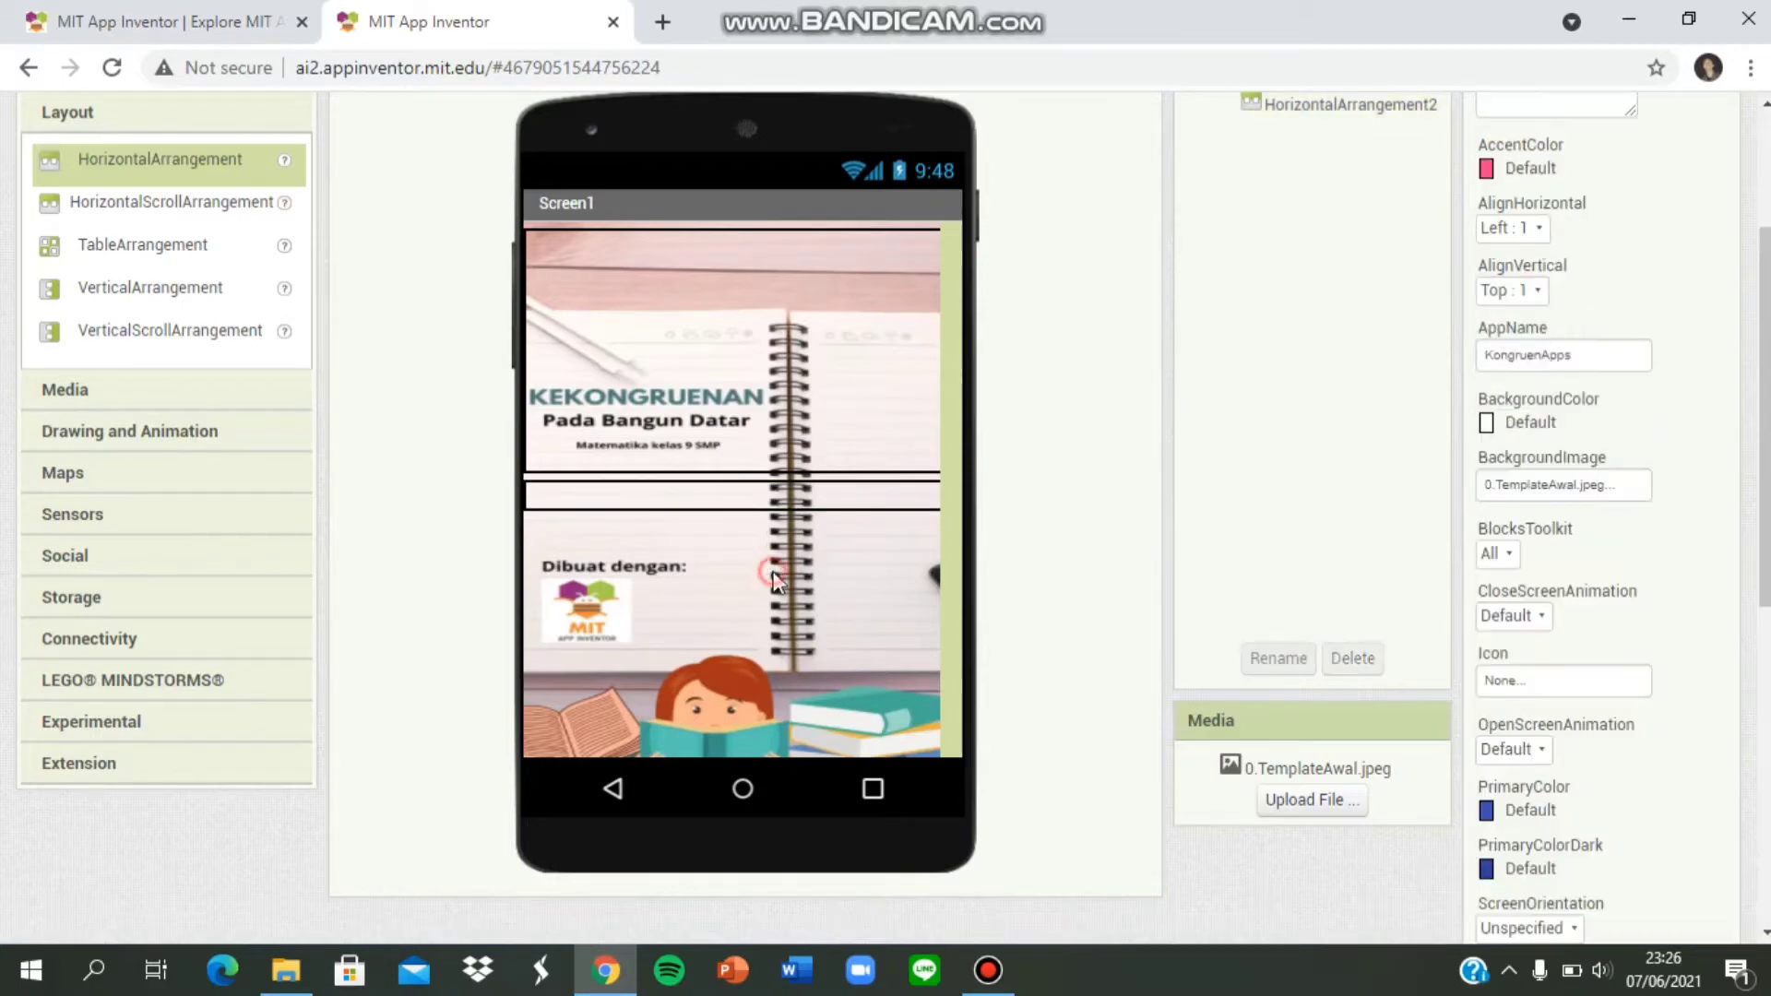
scroll(1597, 613, down, 5)
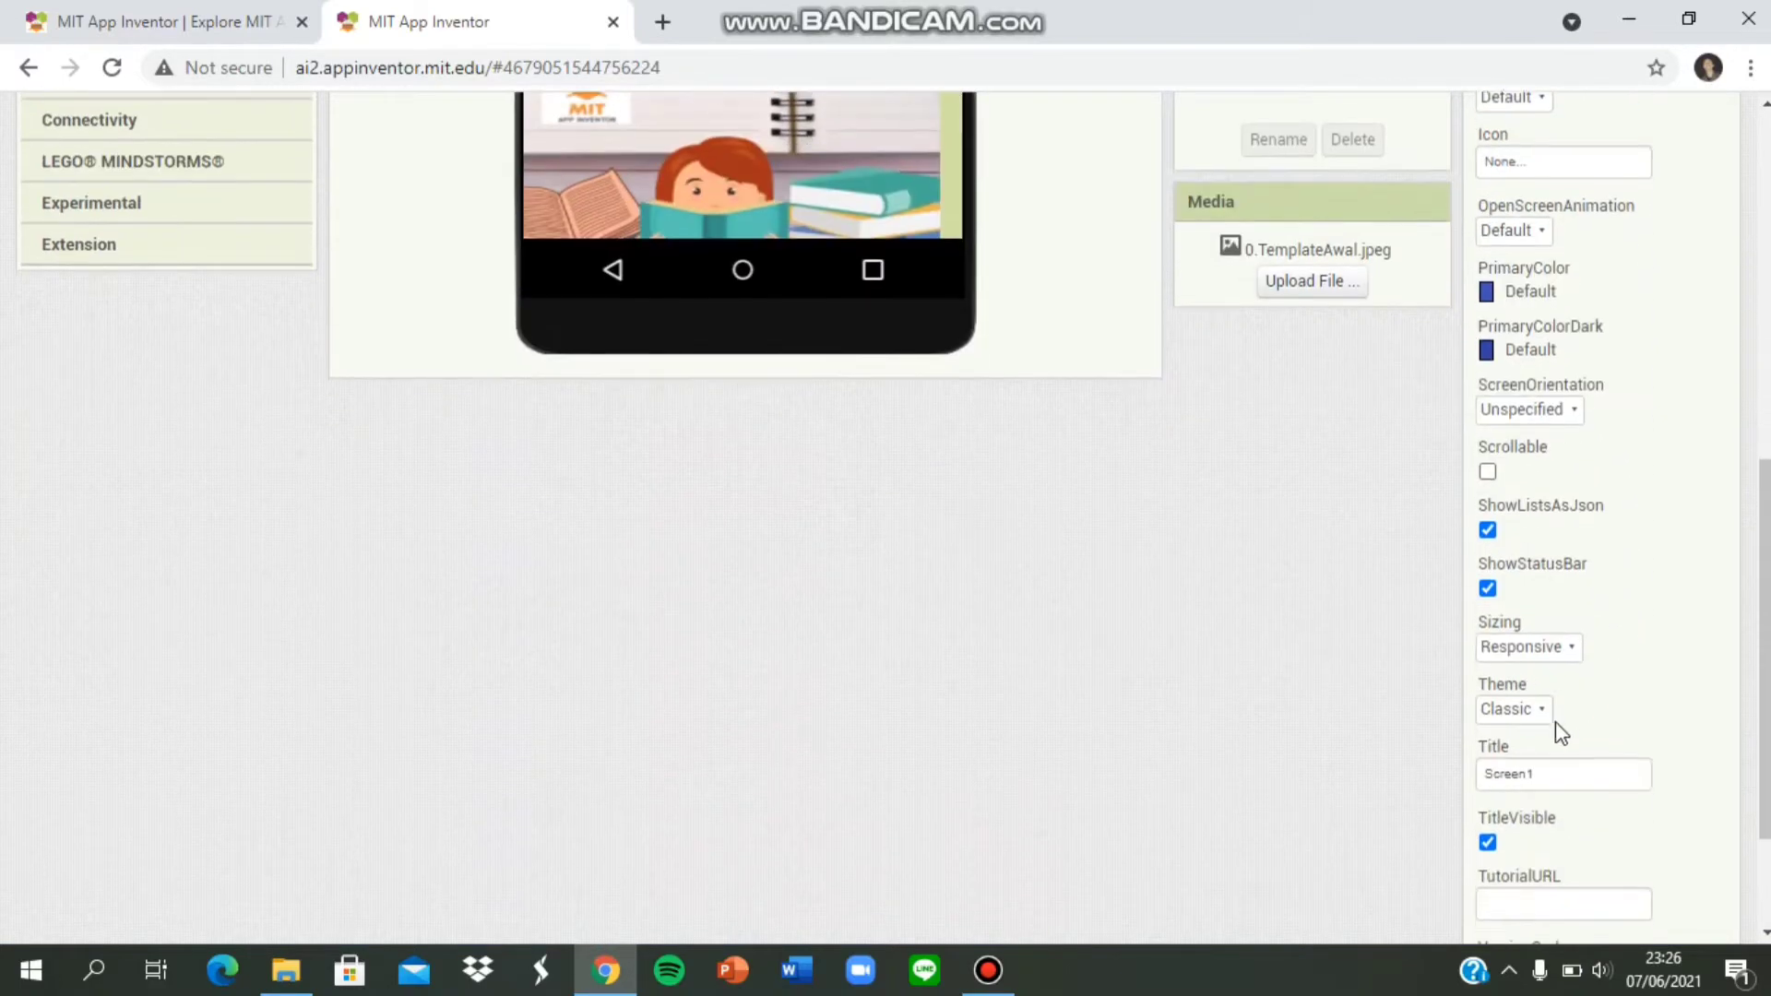
scroll(1549, 735, down, 1)
click(1491, 711)
scroll(735, 312, up, 5)
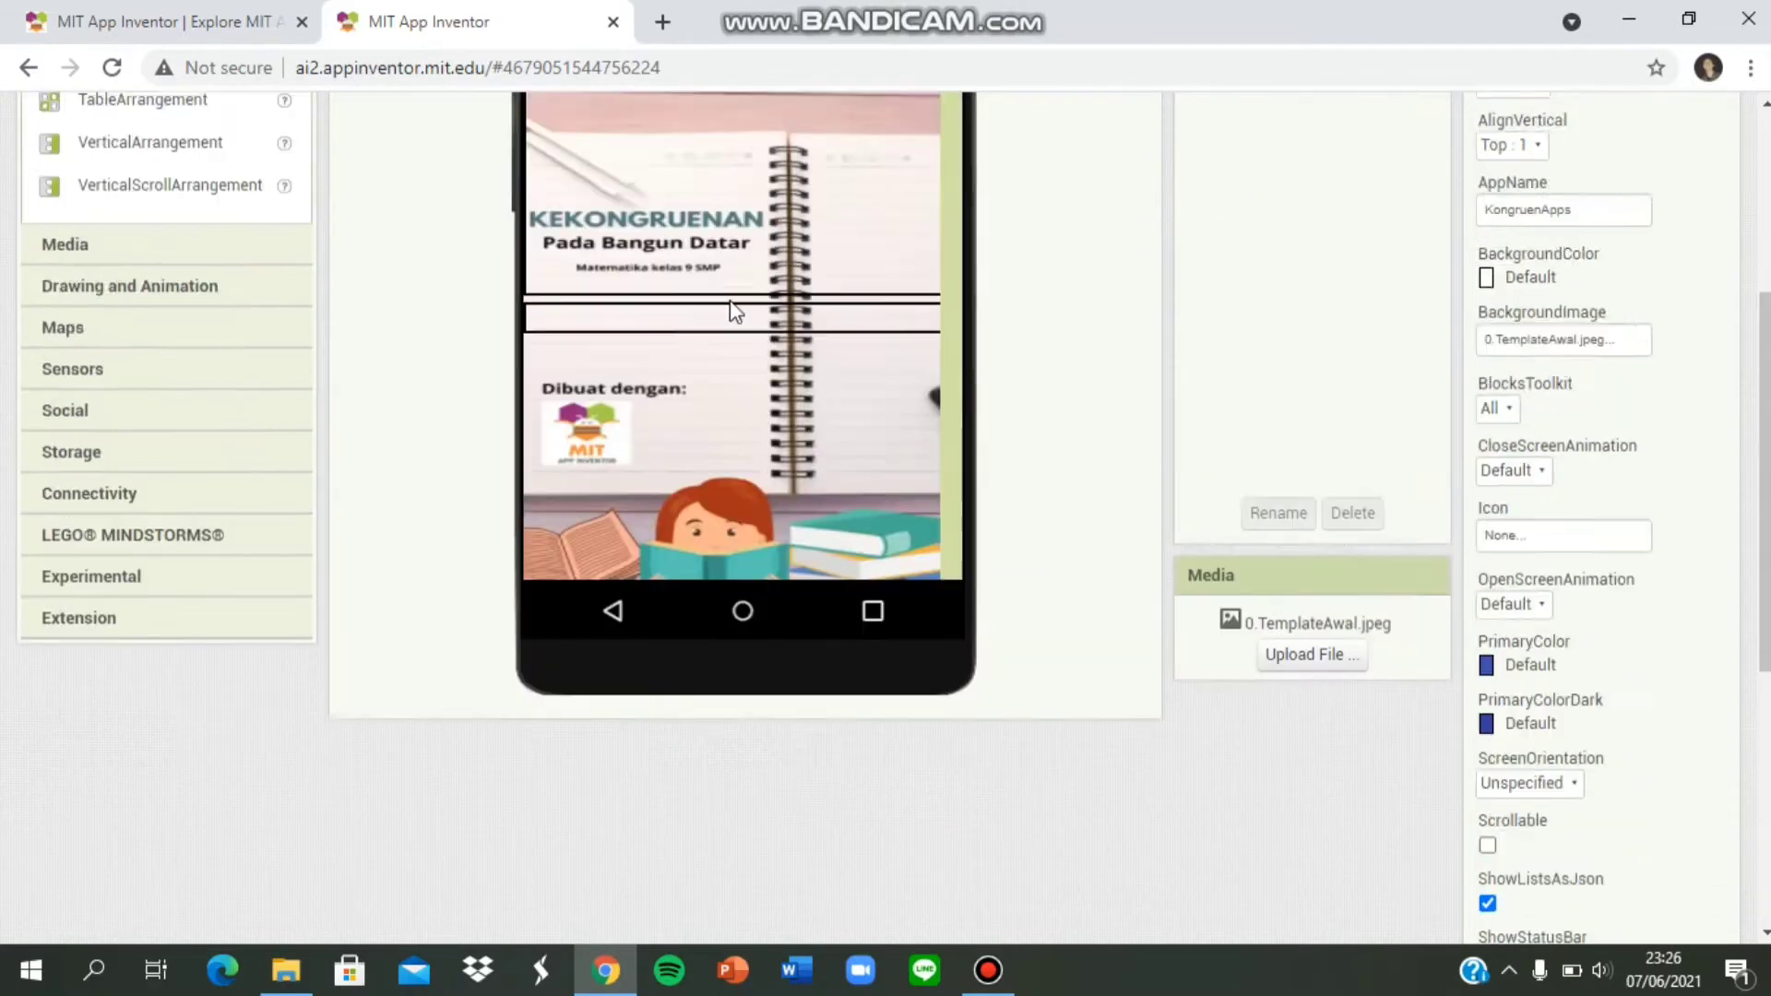
scroll(735, 311, up, 3)
Insert a HorizontalArrangement inside the second, 5 percent high arrangement and set the nested one's width to 17 percent.
scroll(749, 349, down, 2)
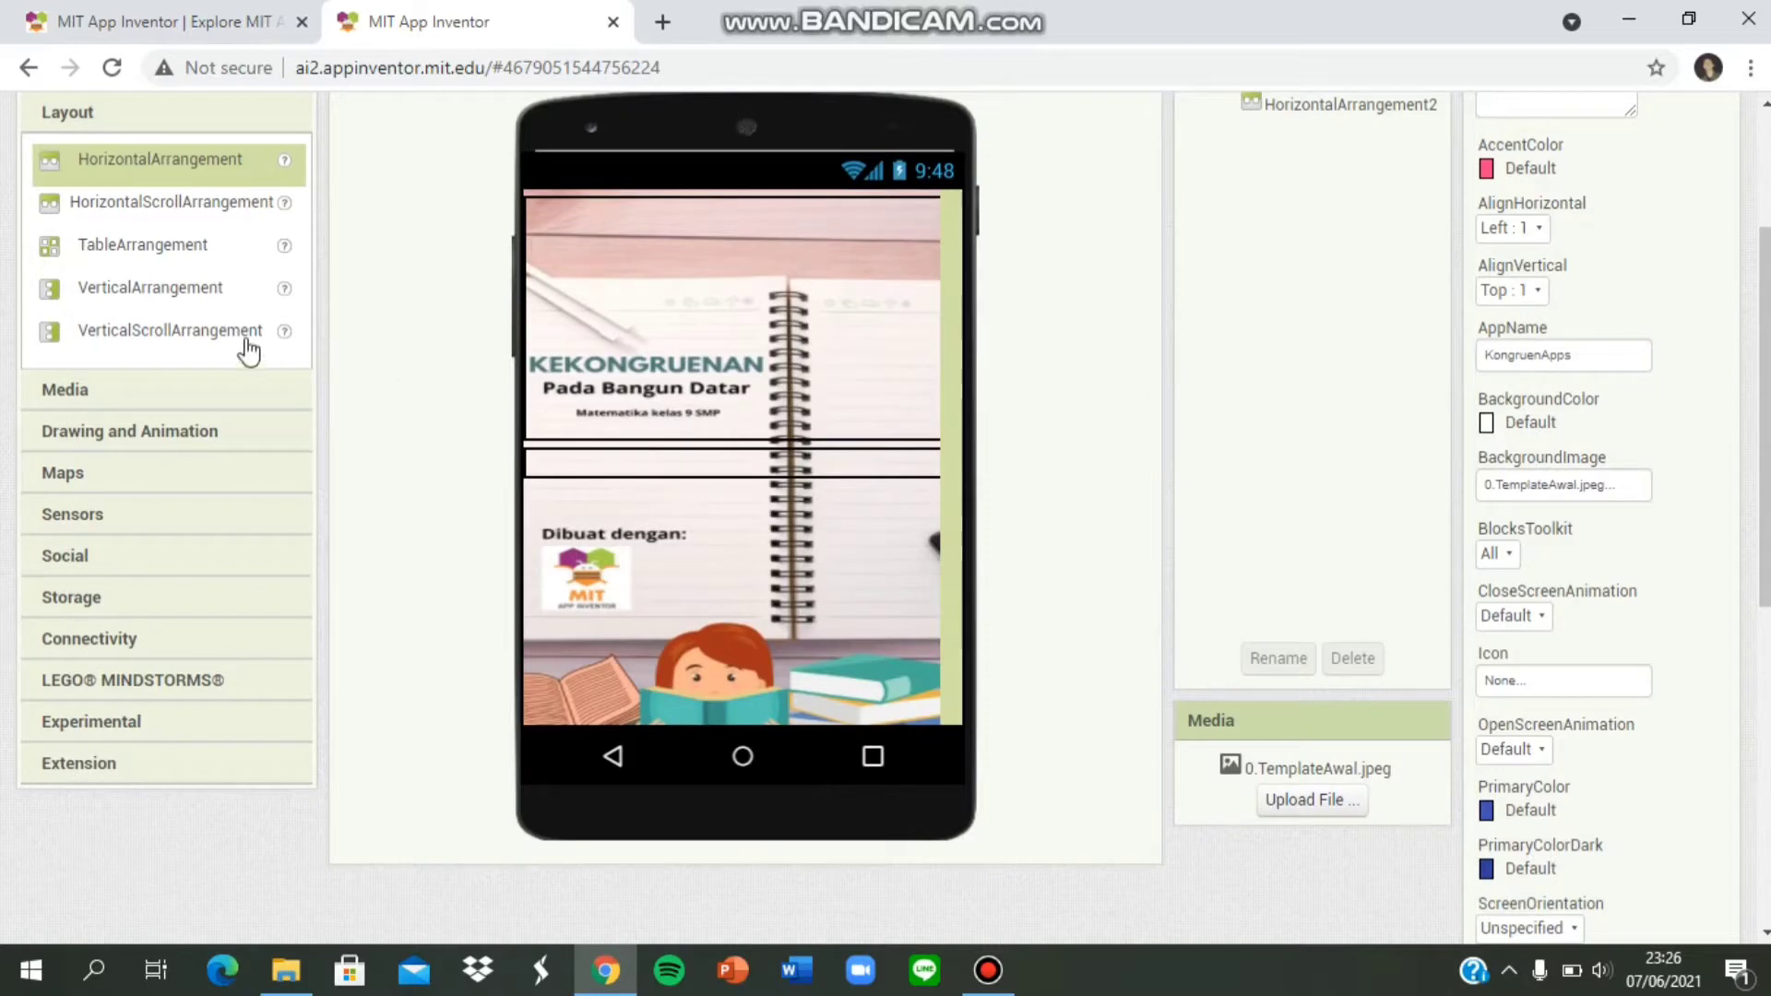
drag(147, 164, 601, 472)
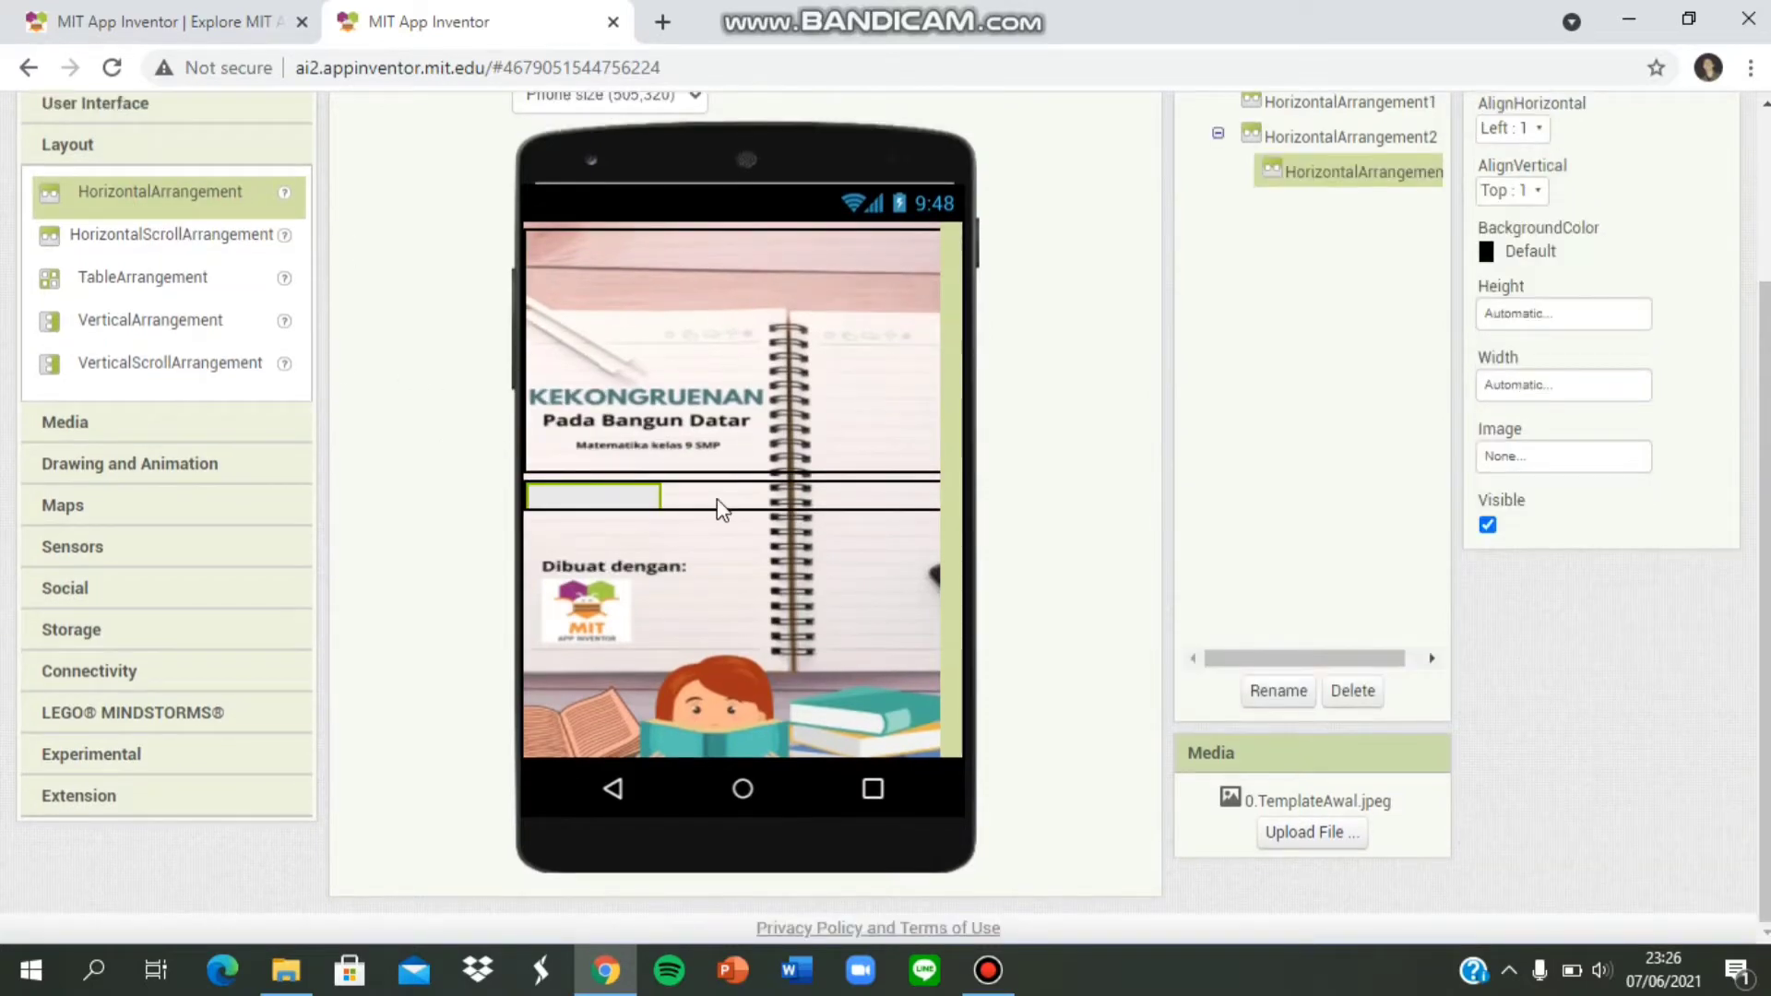
scroll(1559, 395, up, 2)
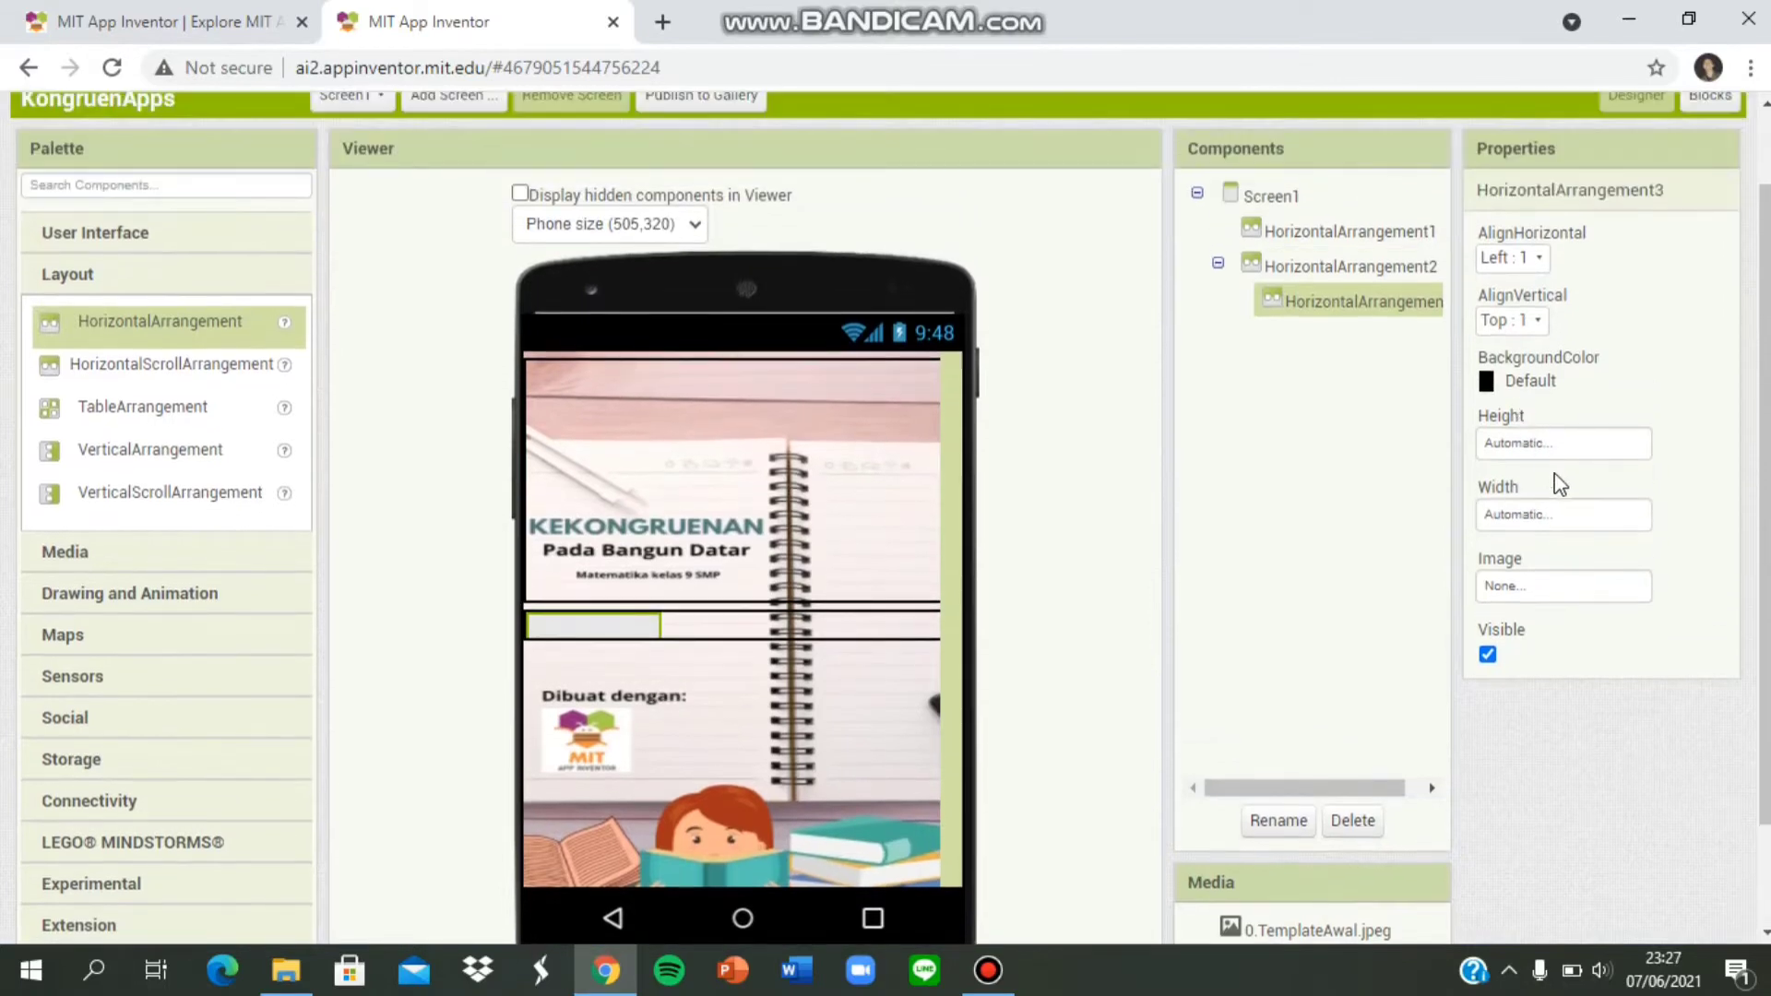
click(1553, 507)
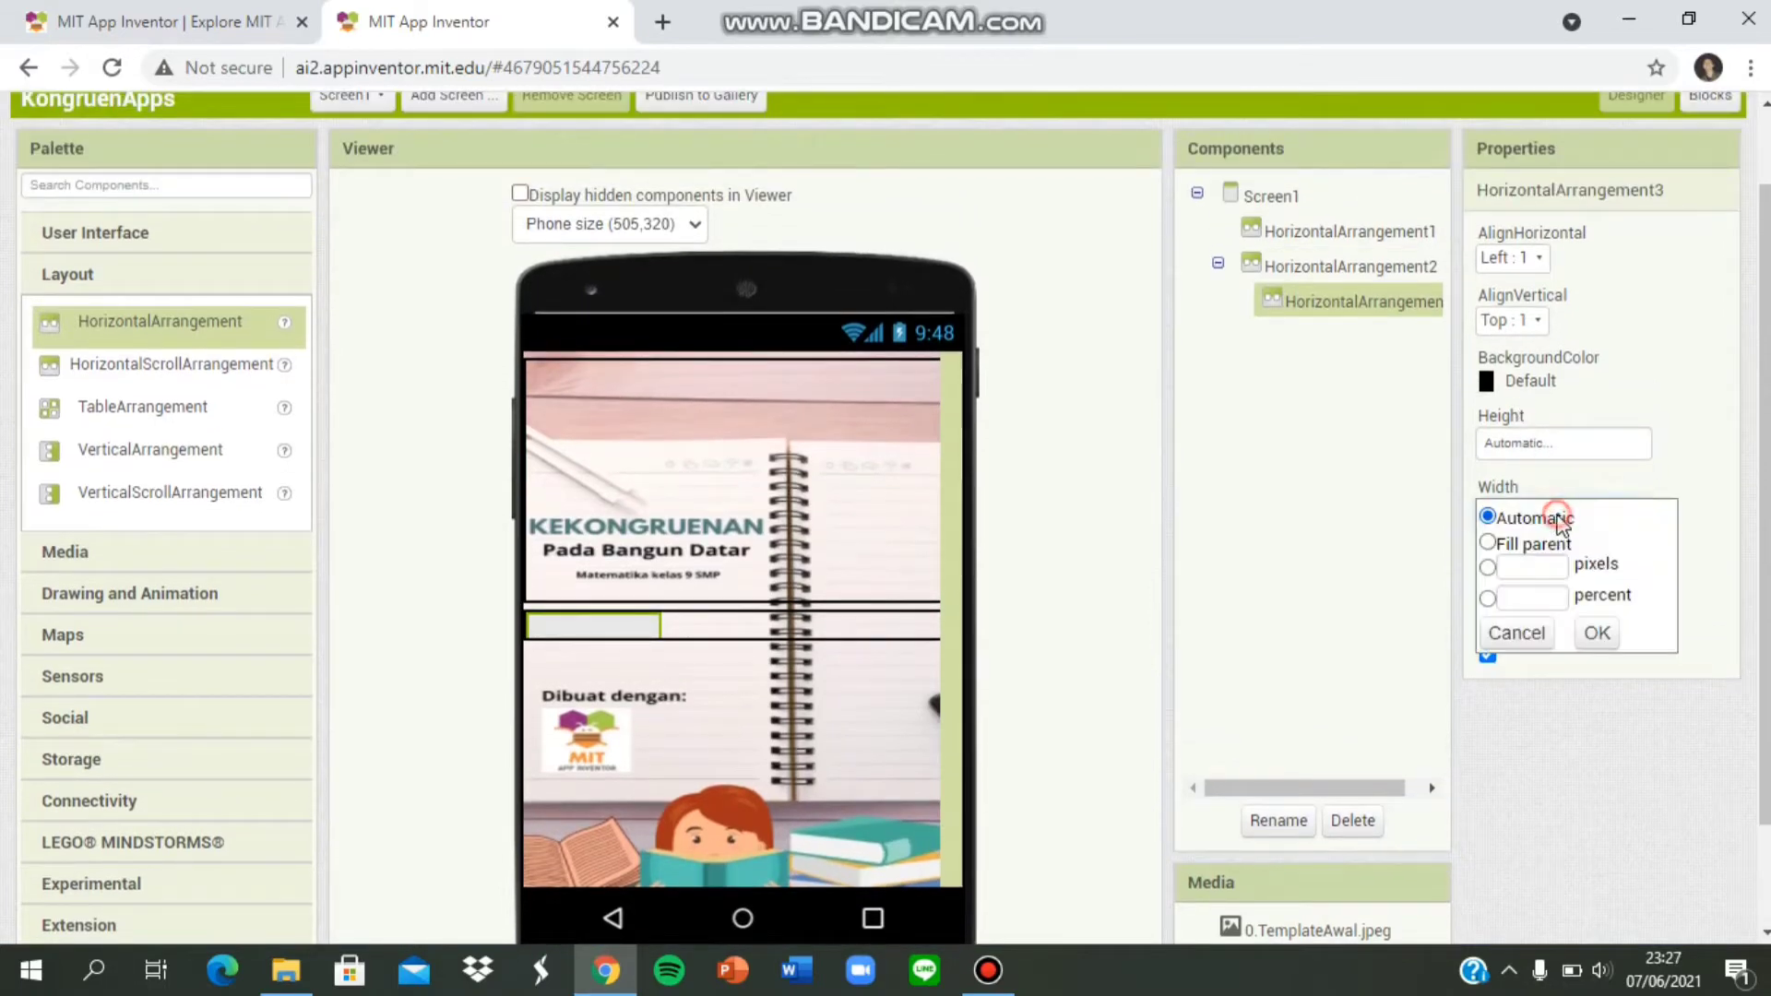
click(1596, 632)
click(1523, 518)
click(1529, 598)
text(17)
click(1593, 633)
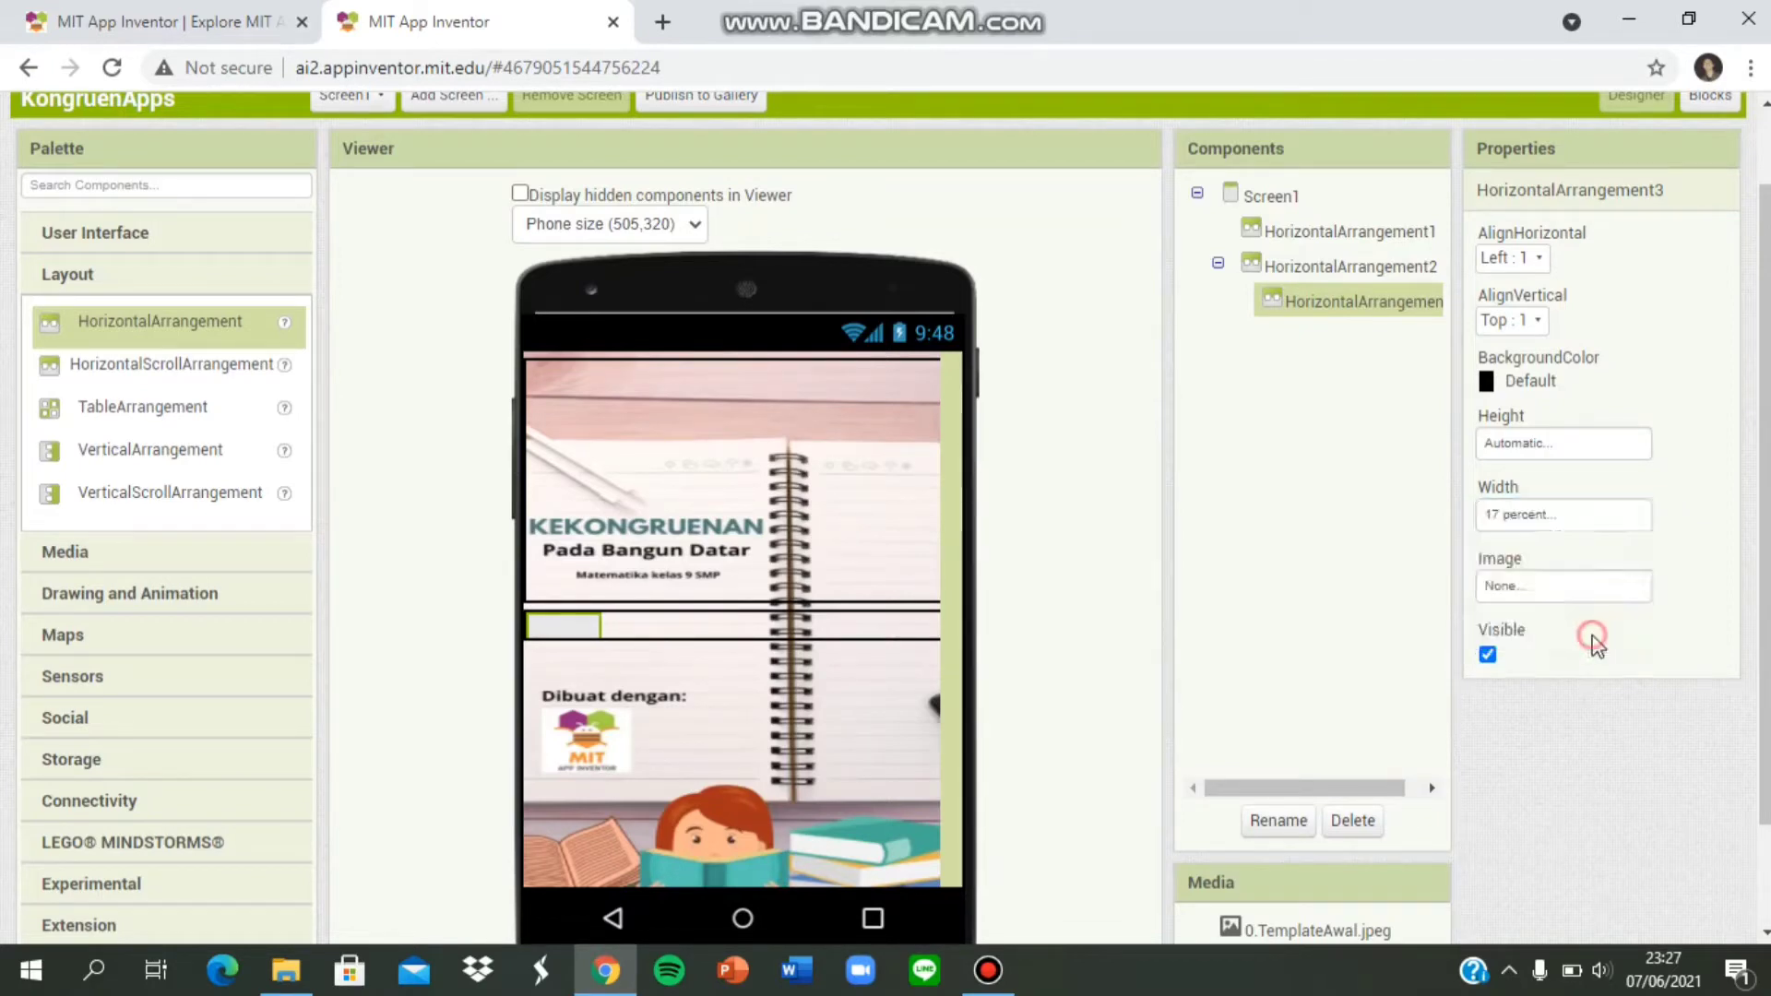
Add a Button inside HorizontalArrangement2, directly after the nested arrangement.
scroll(673, 494, down, 3)
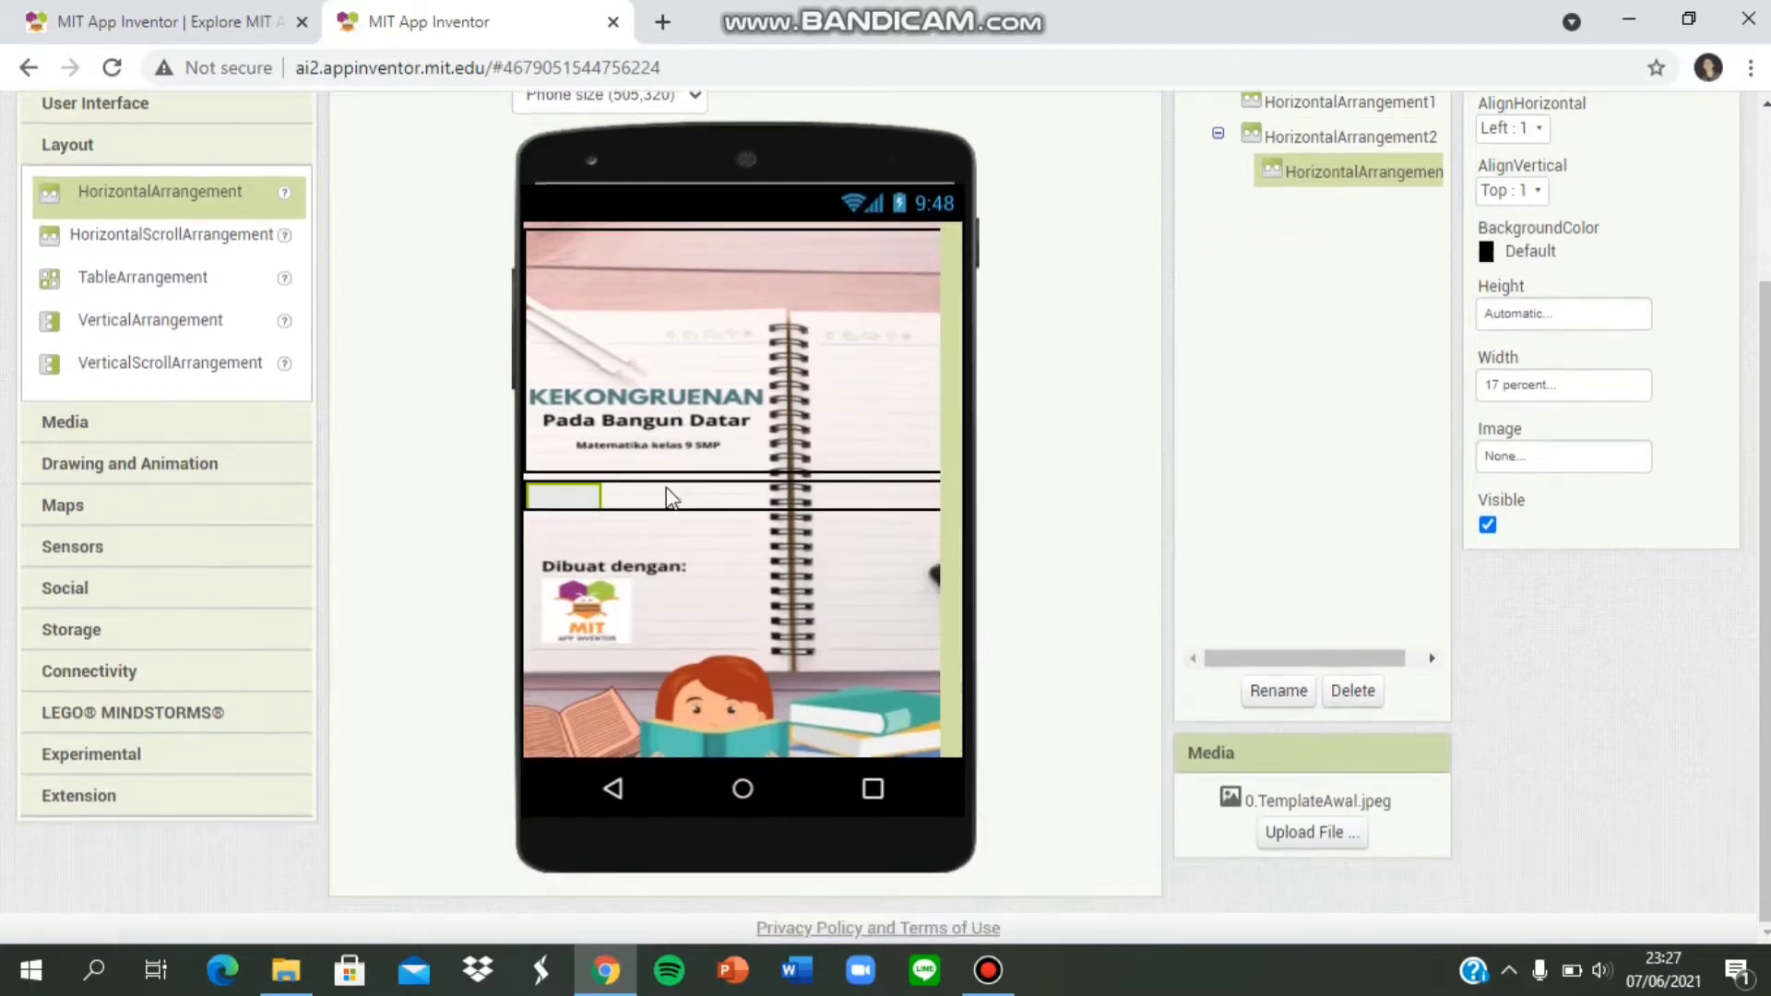
scroll(672, 495, up, 3)
click(180, 236)
drag(102, 281, 664, 637)
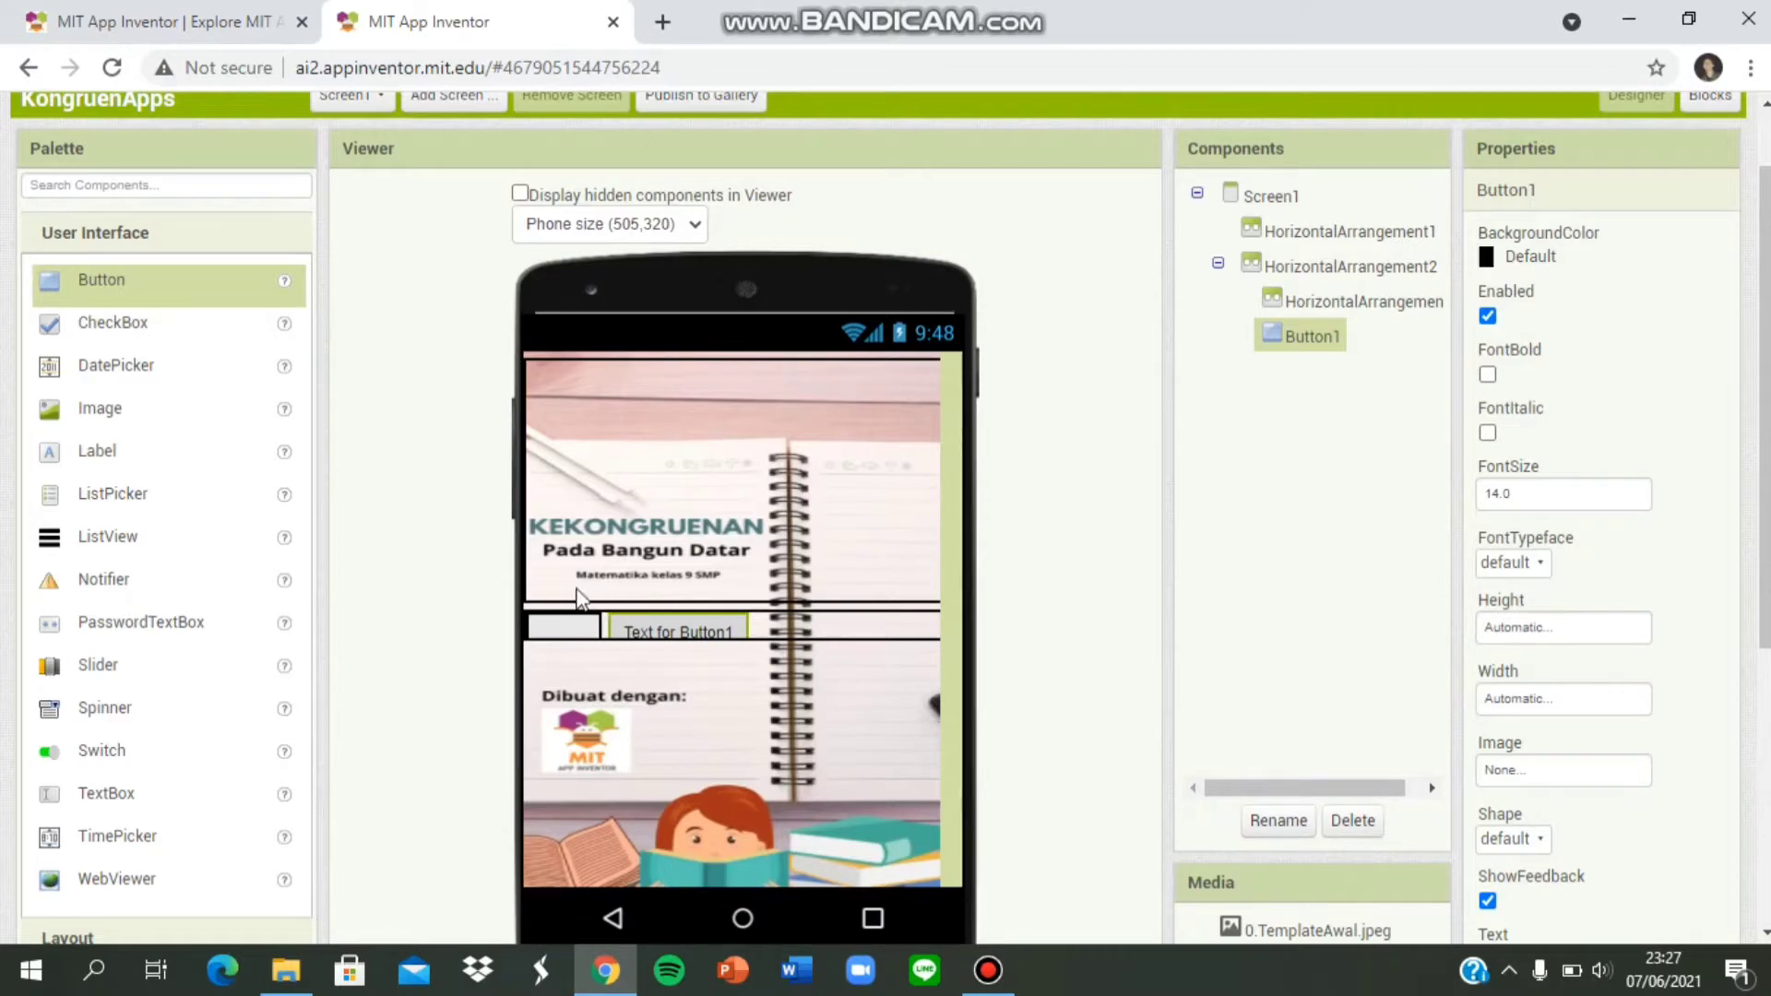
Upload the image 1. Button Mulai and use it as Button1's image.
scroll(1107, 590, down, 4)
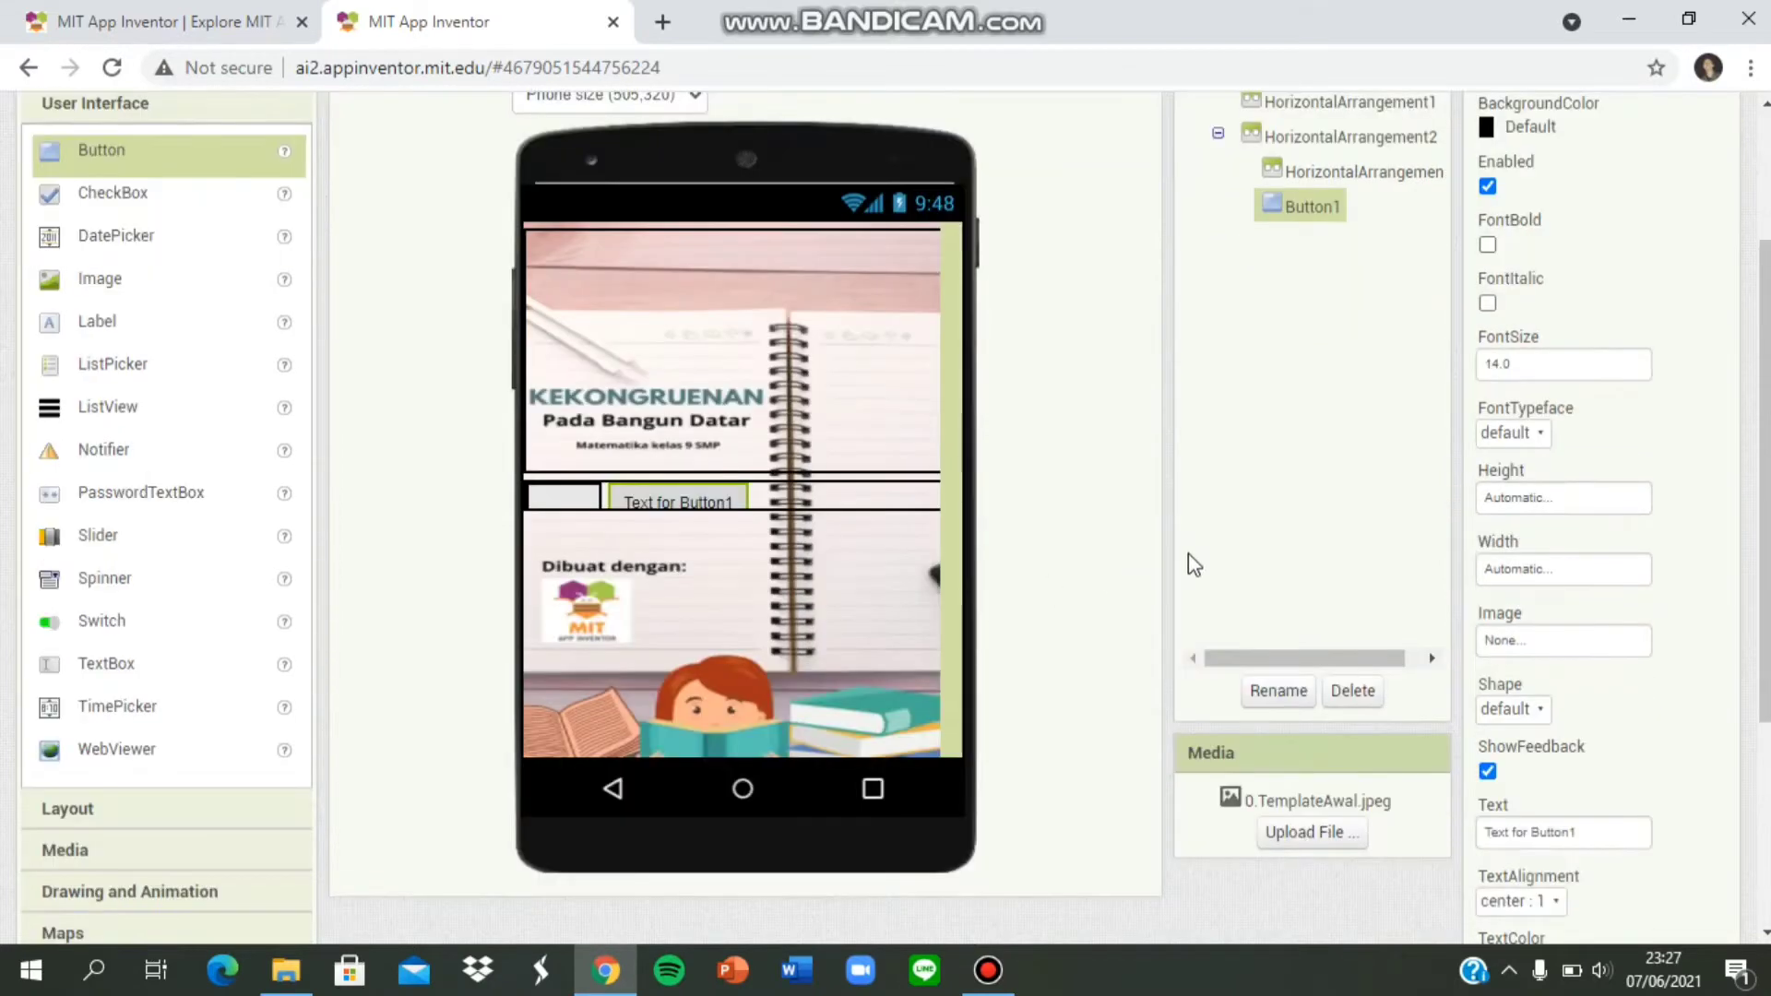
scroll(1550, 627, up, 2)
click(1547, 638)
click(1563, 853)
click(714, 374)
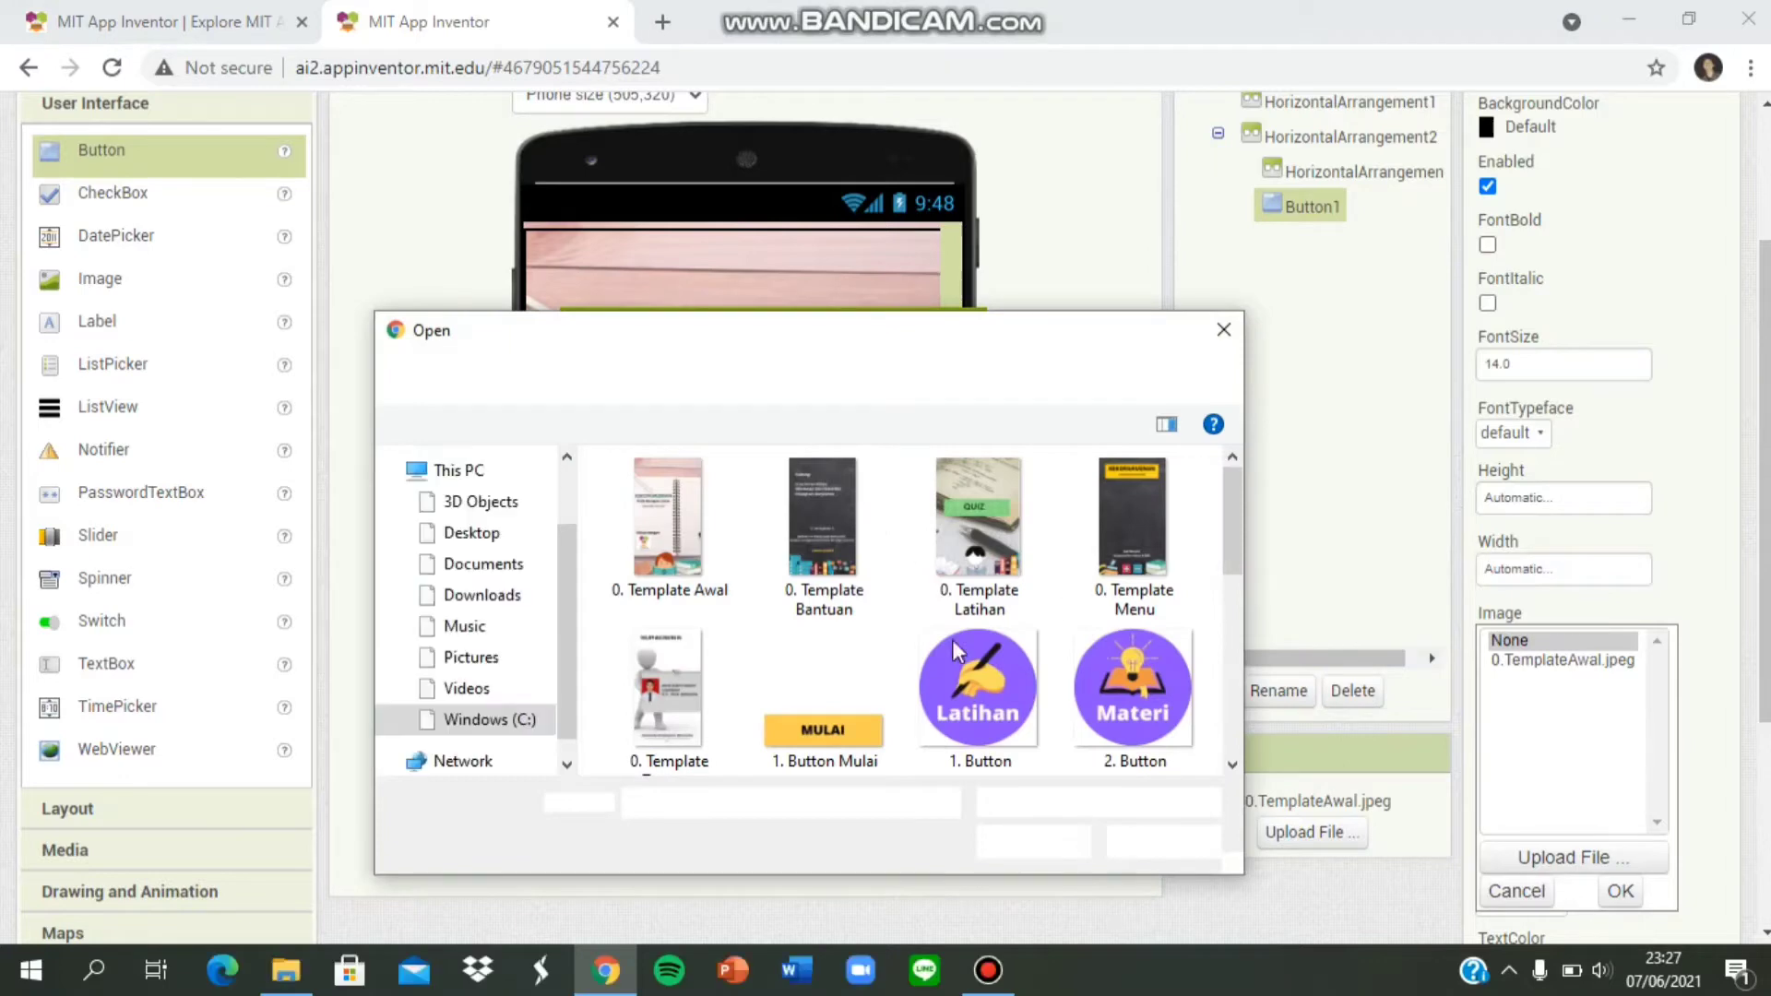
click(850, 697)
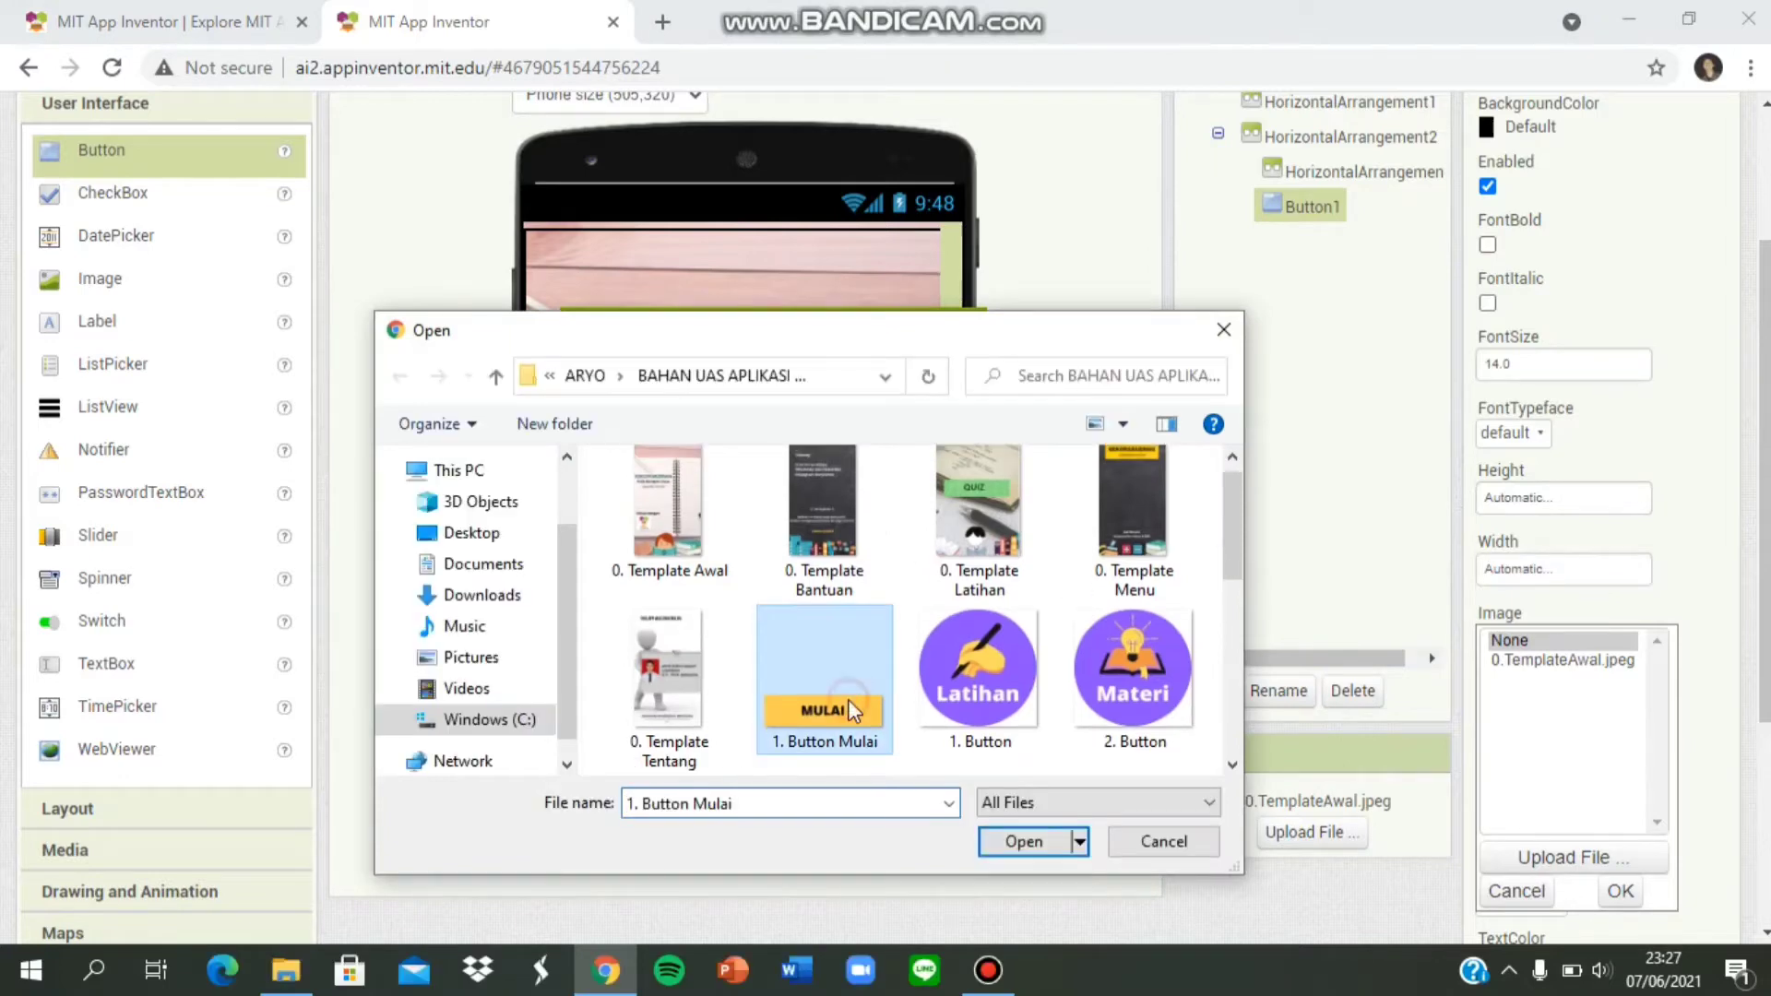
click(1038, 849)
click(847, 438)
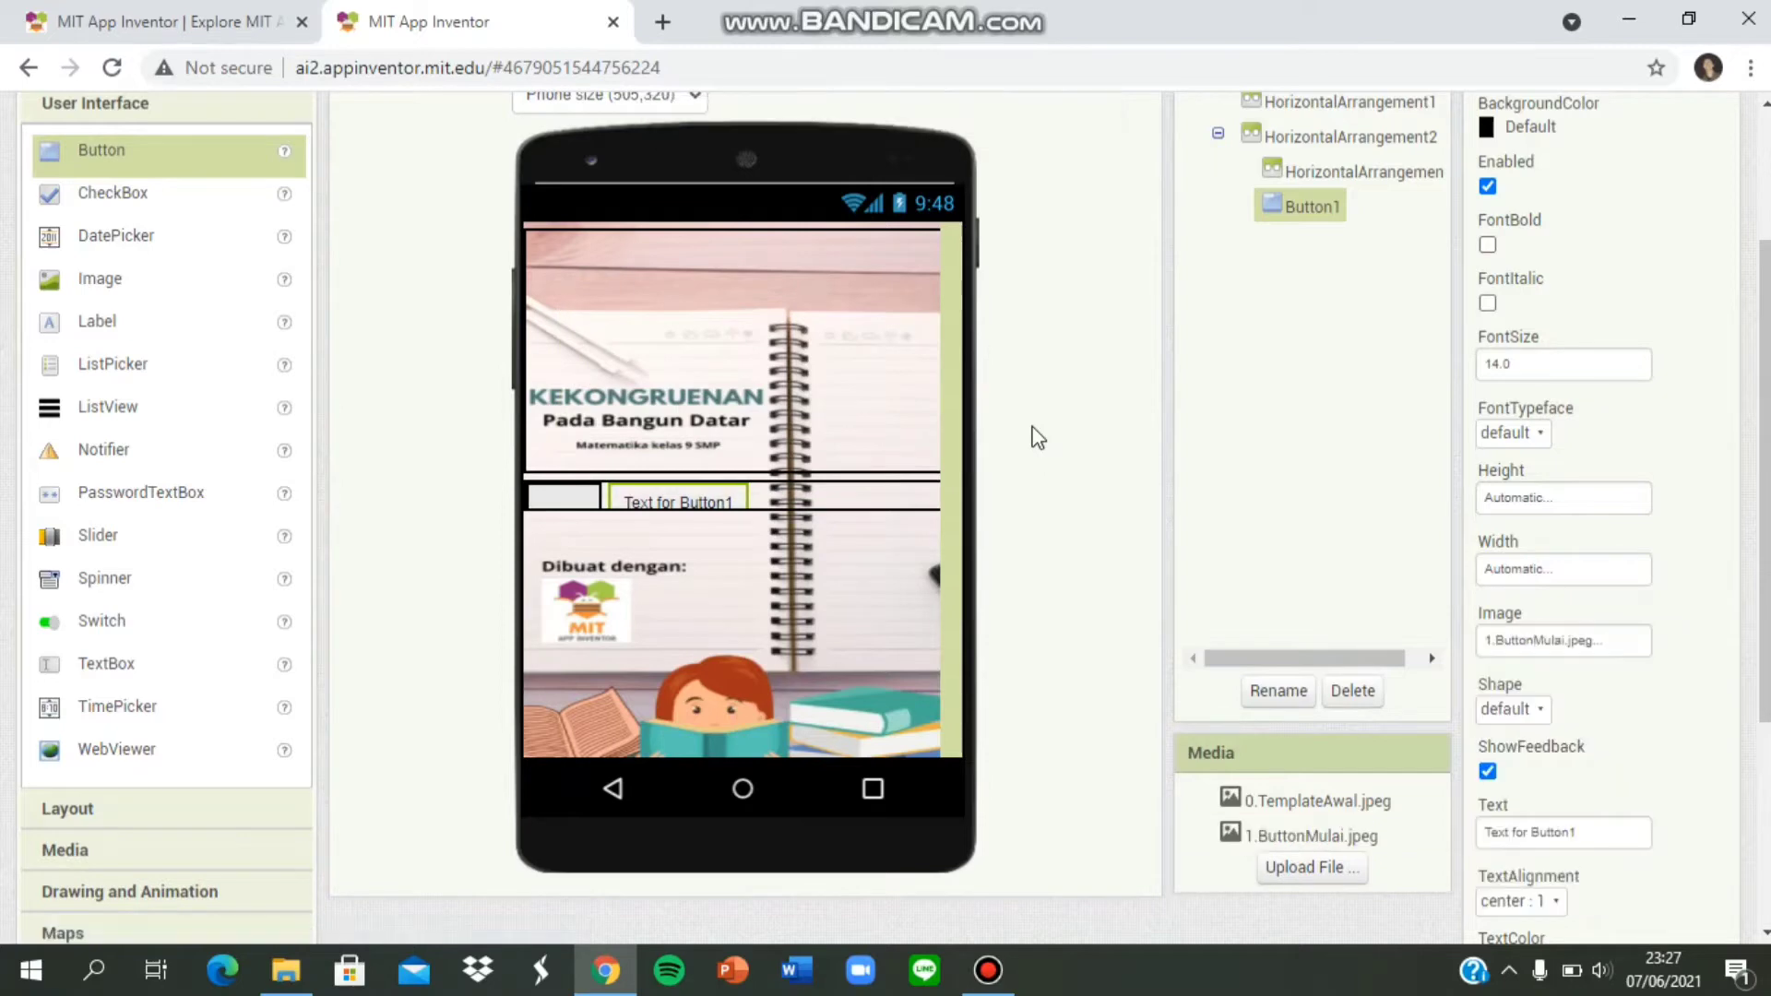
scroll(874, 504, down, 2)
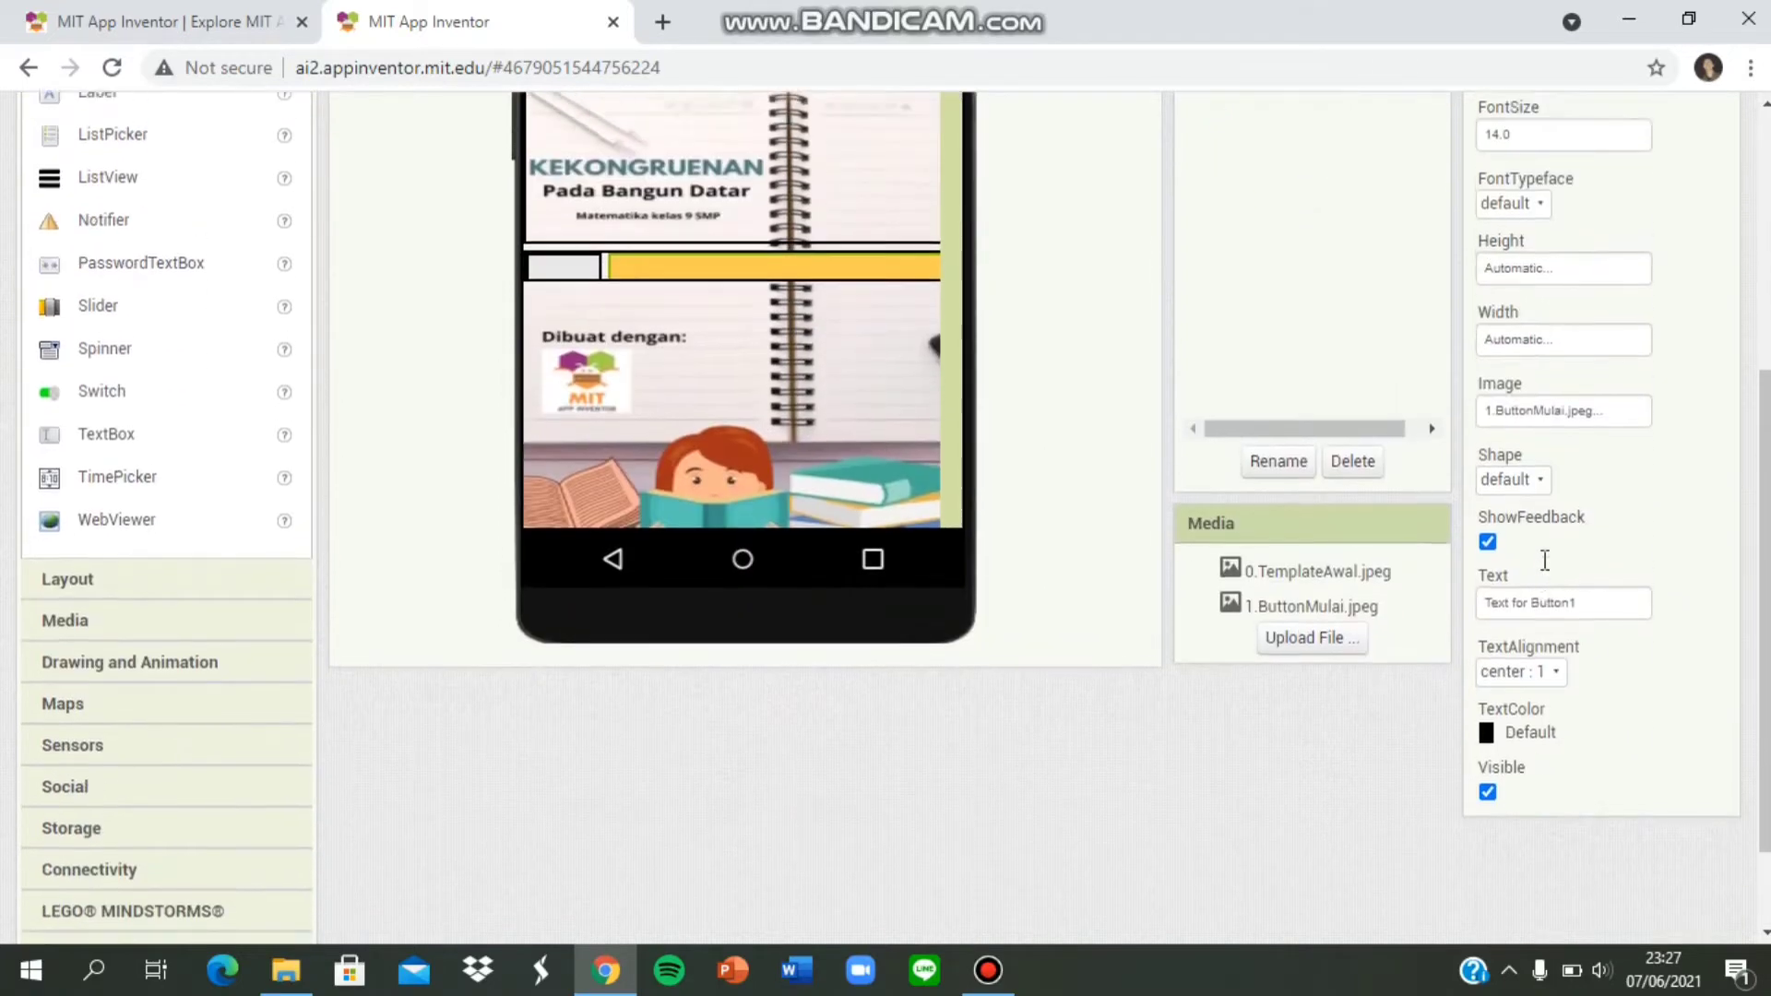
Set Button1's height to 5 percent and its width to 27 percent.
scroll(1541, 553, up, 1)
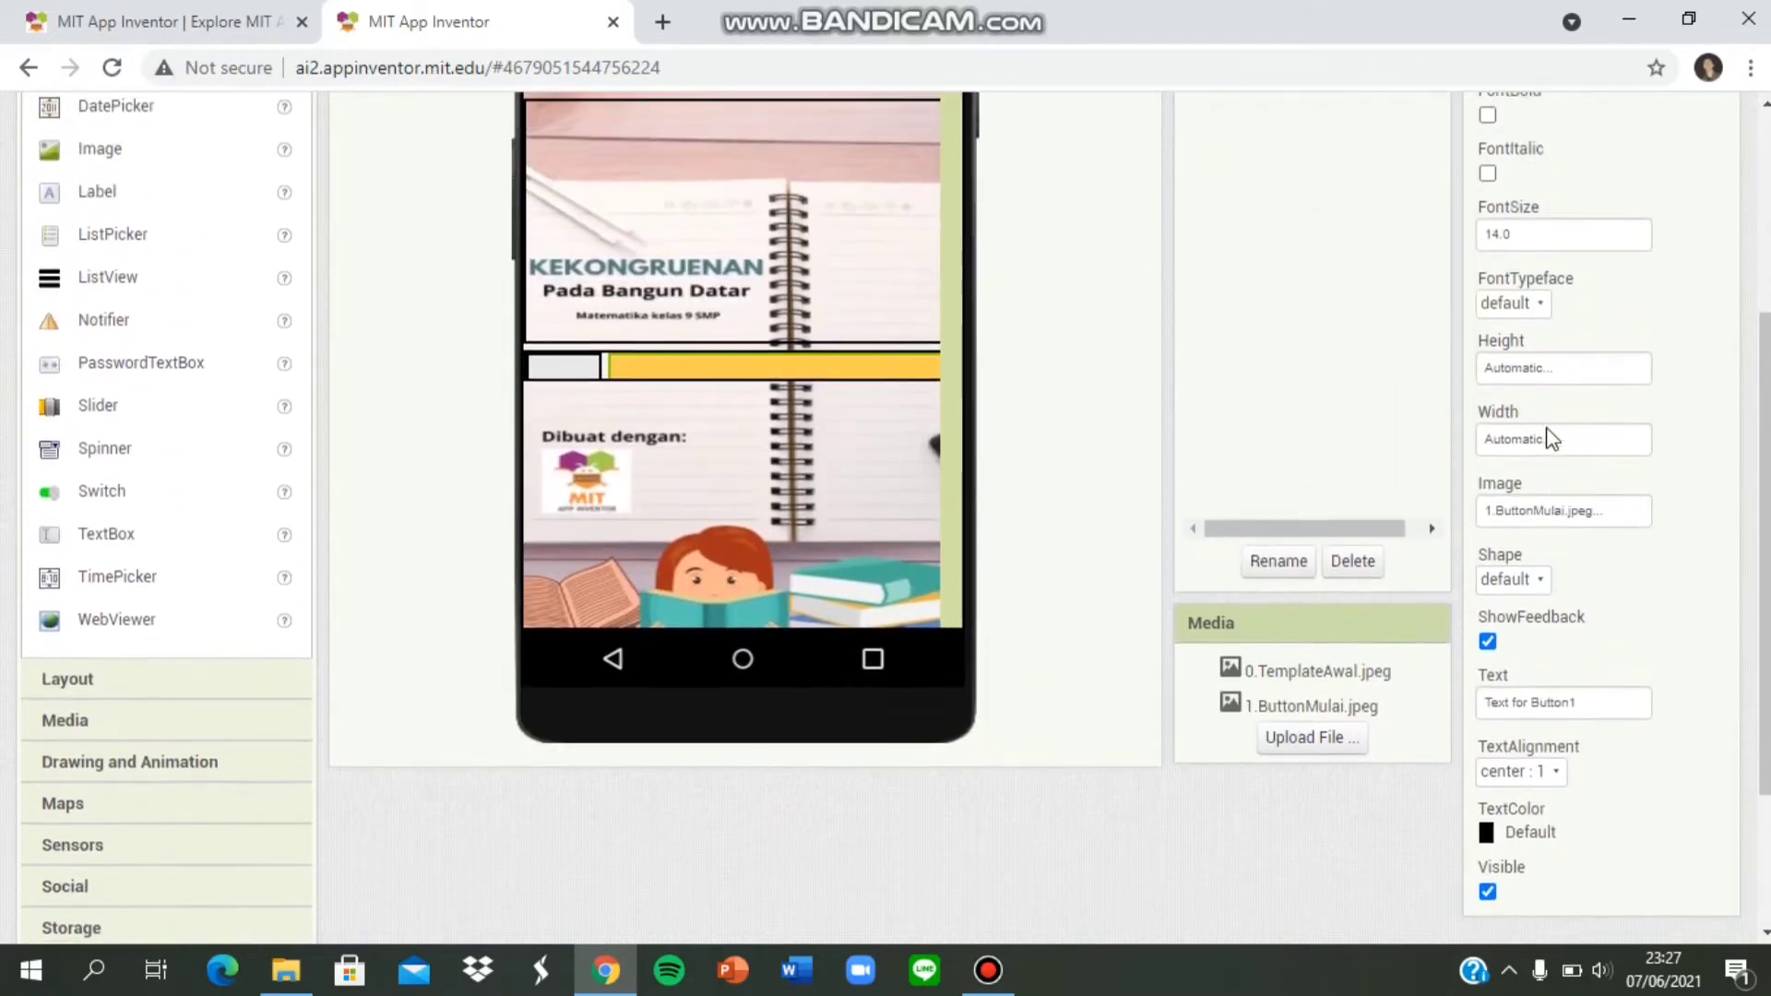
click(1544, 370)
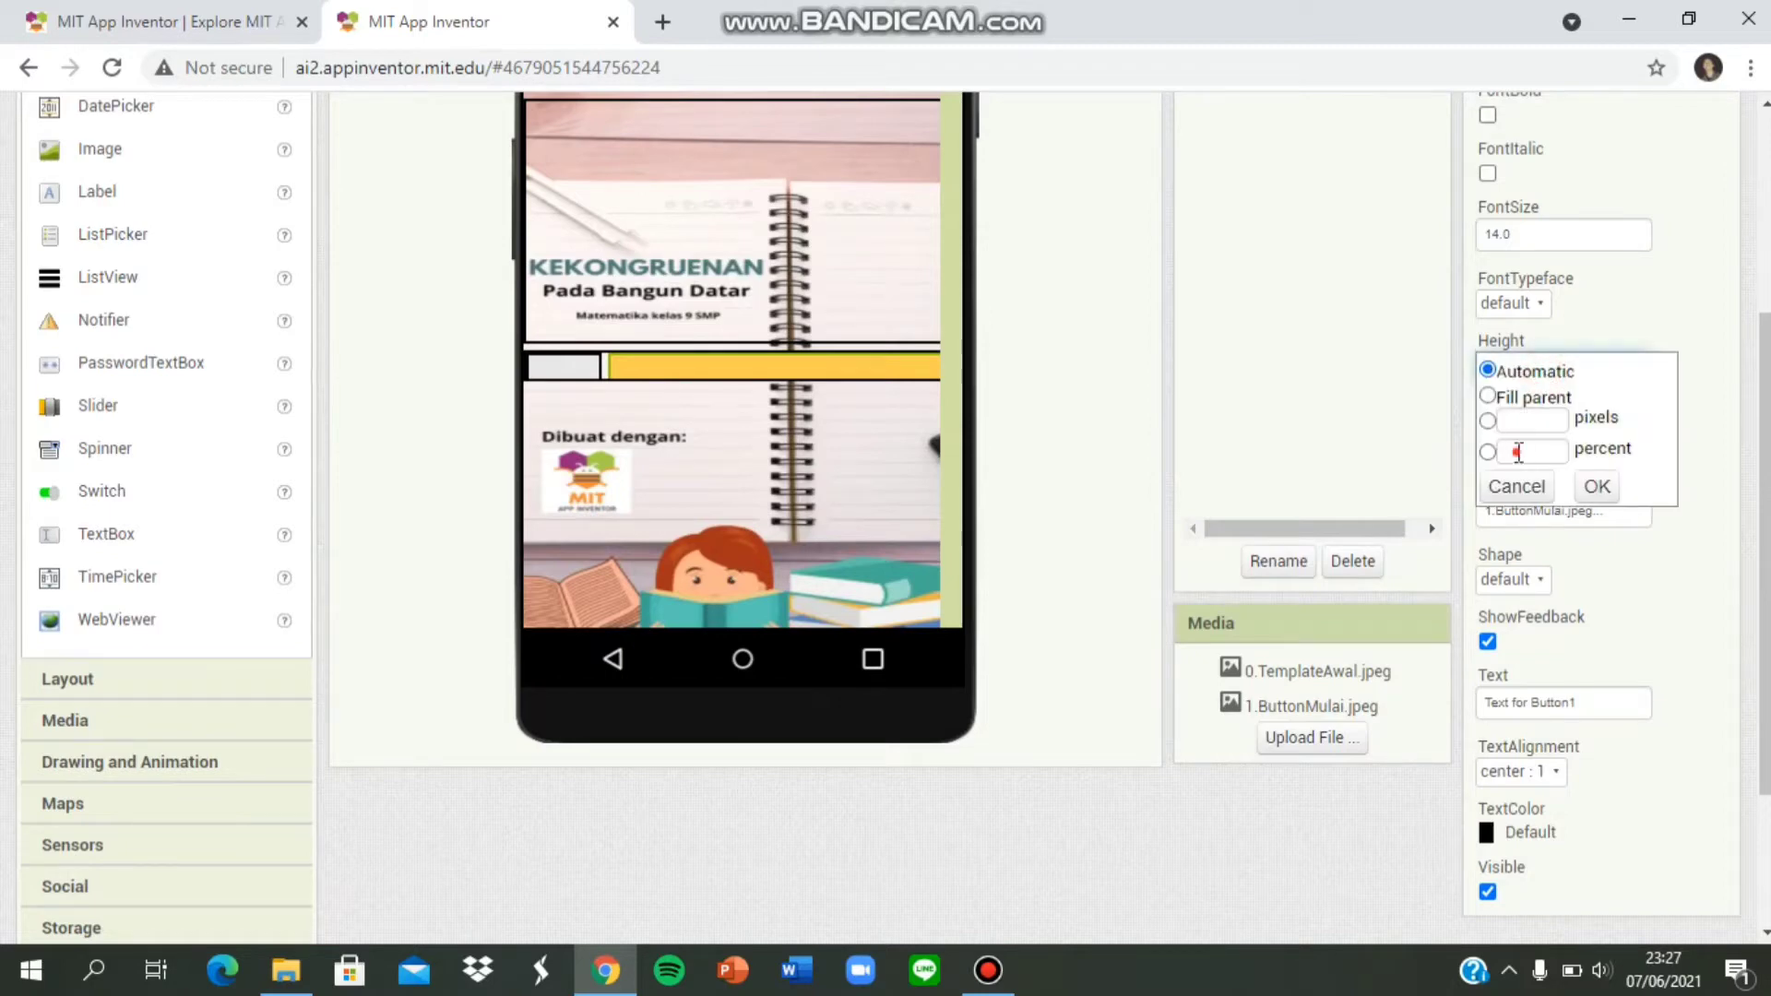
click(1518, 453)
click(1596, 486)
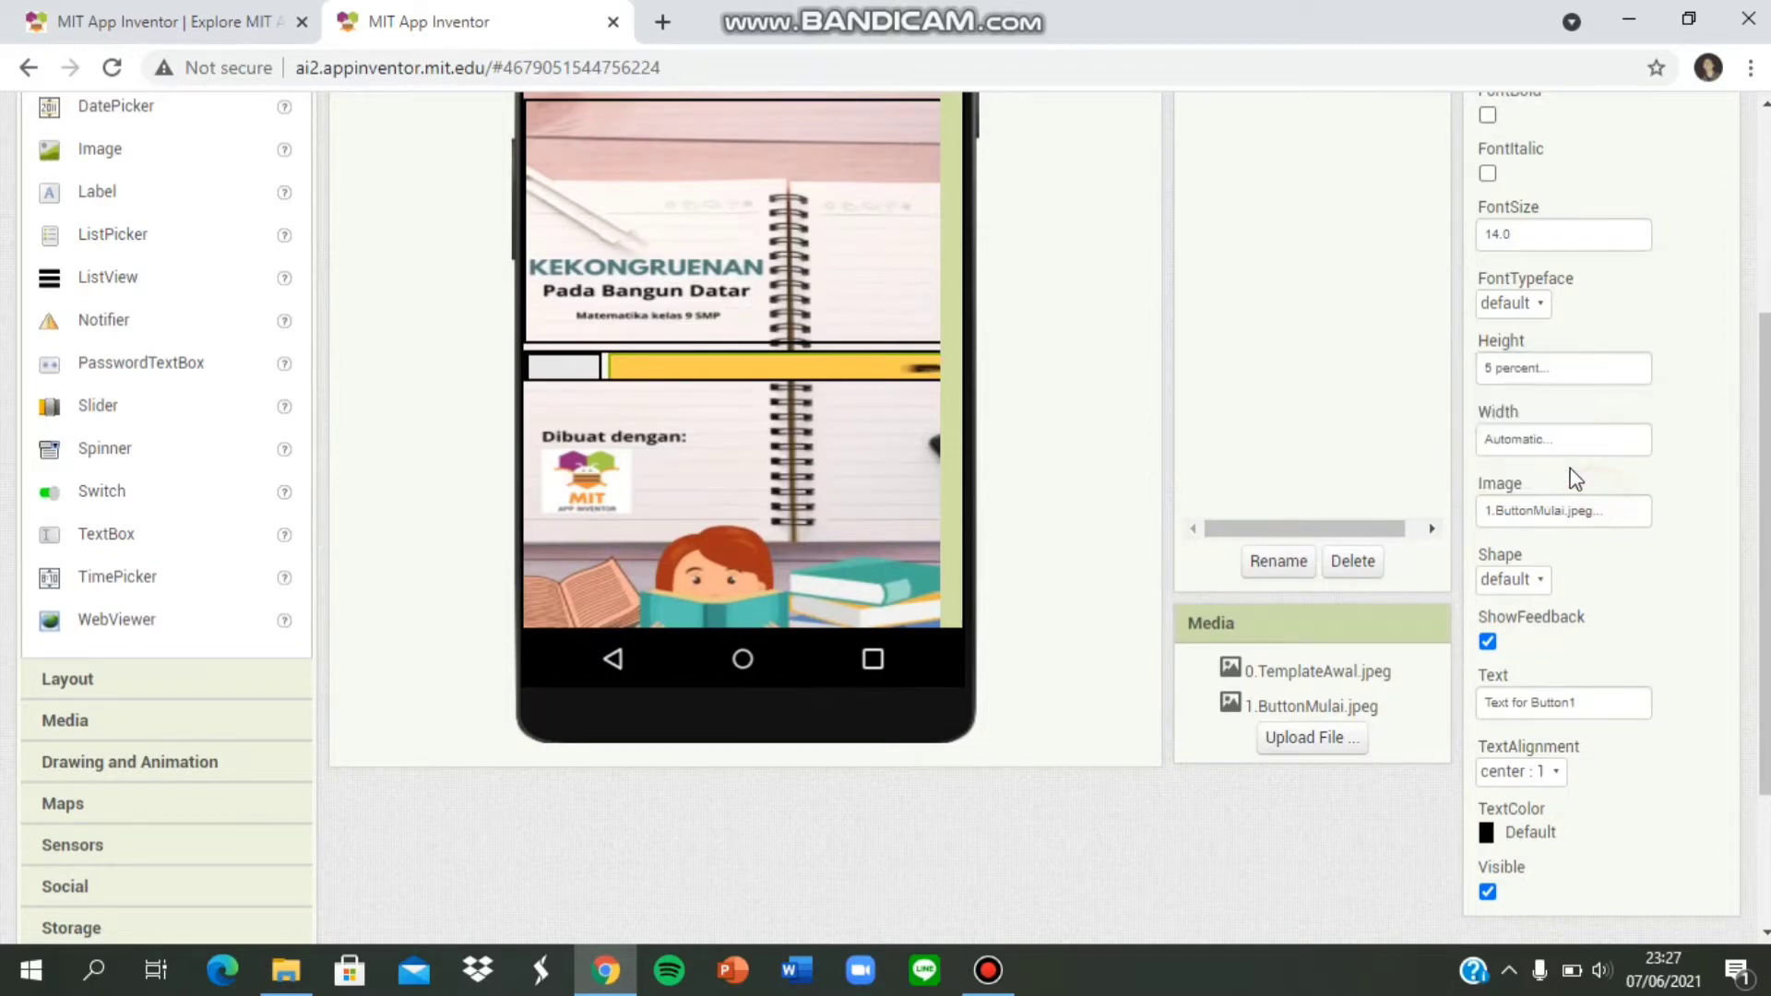
click(1512, 439)
click(1530, 523)
text(2)
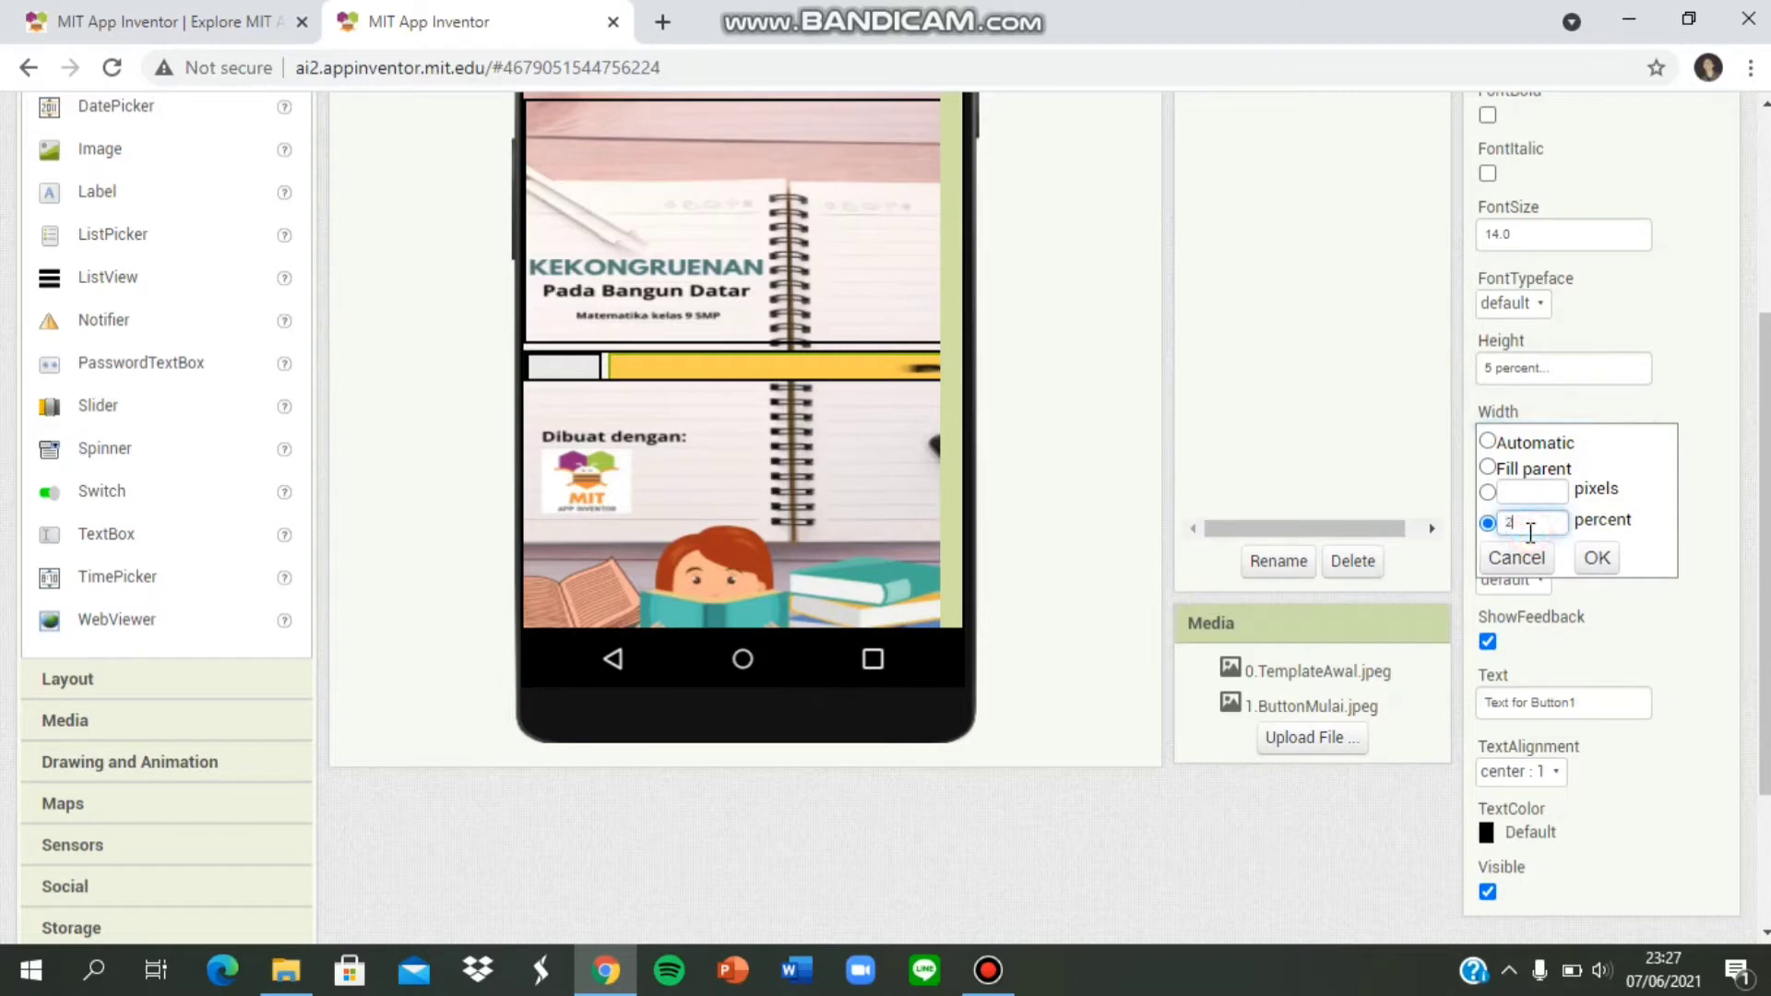
text(7)
click(1596, 557)
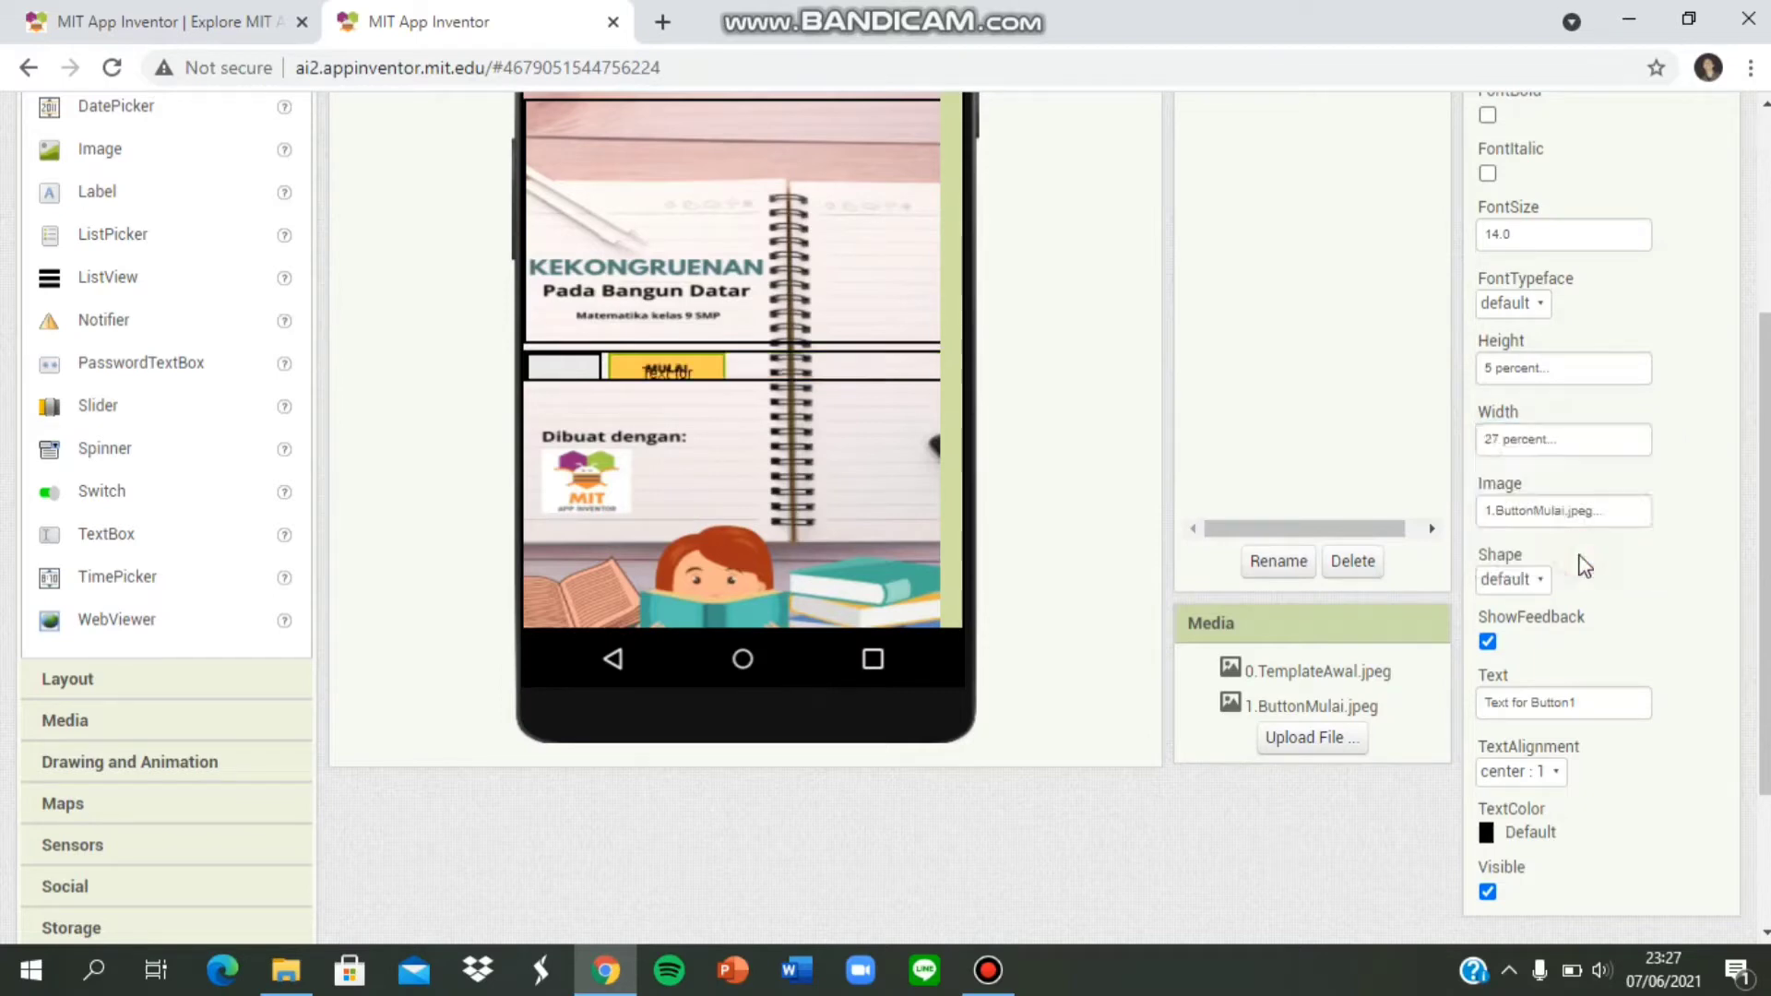
Clear Button1's default text so only its image labels it.
scroll(826, 471, down, 2)
click(1600, 573)
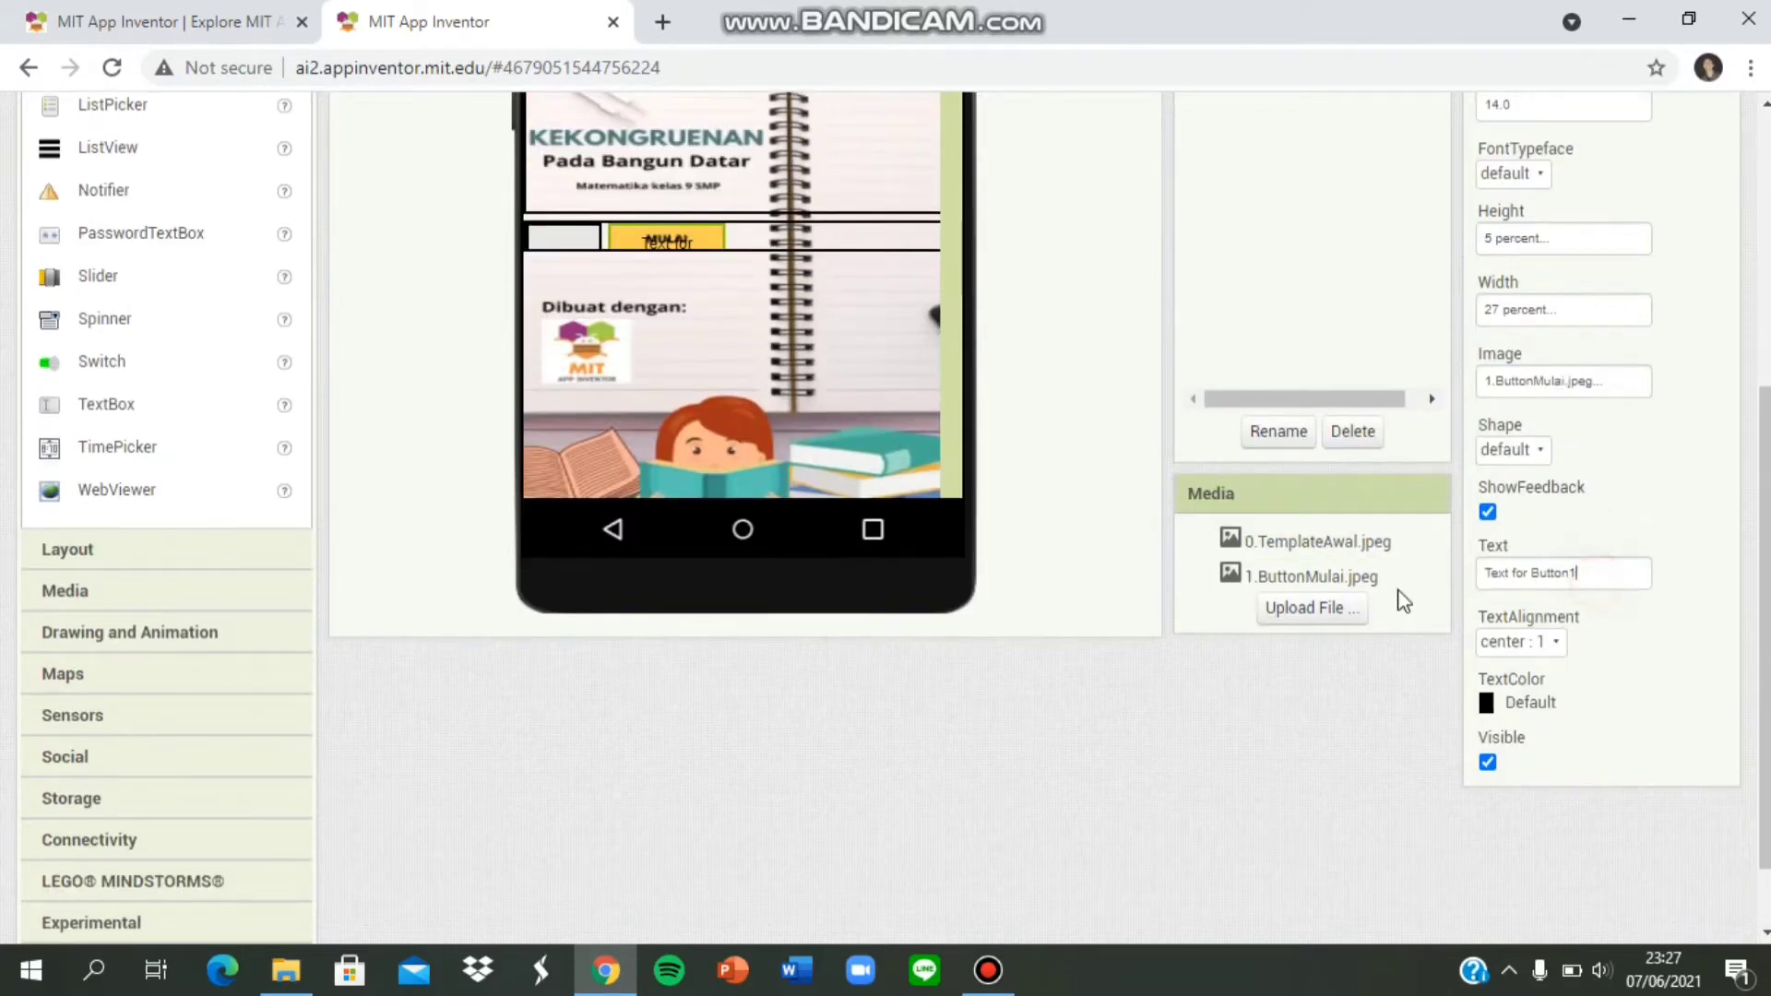
key(ctrl+a)
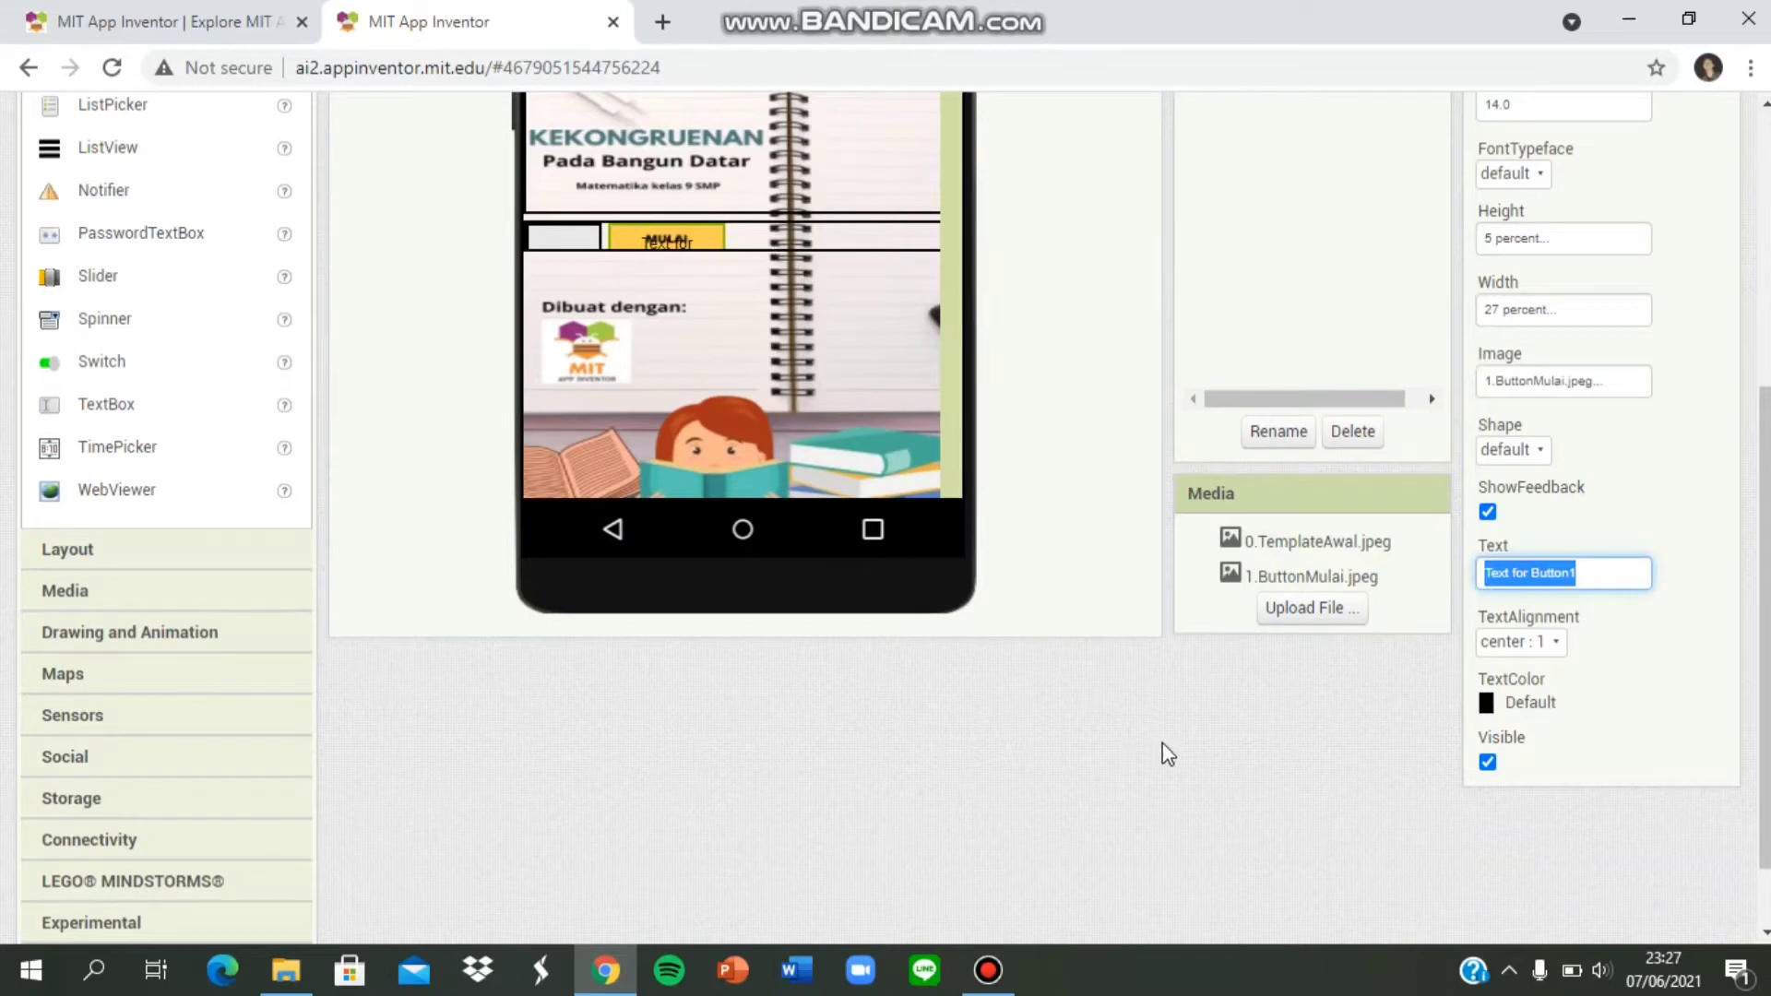
key(BackSpace)
scroll(907, 516, up, 3)
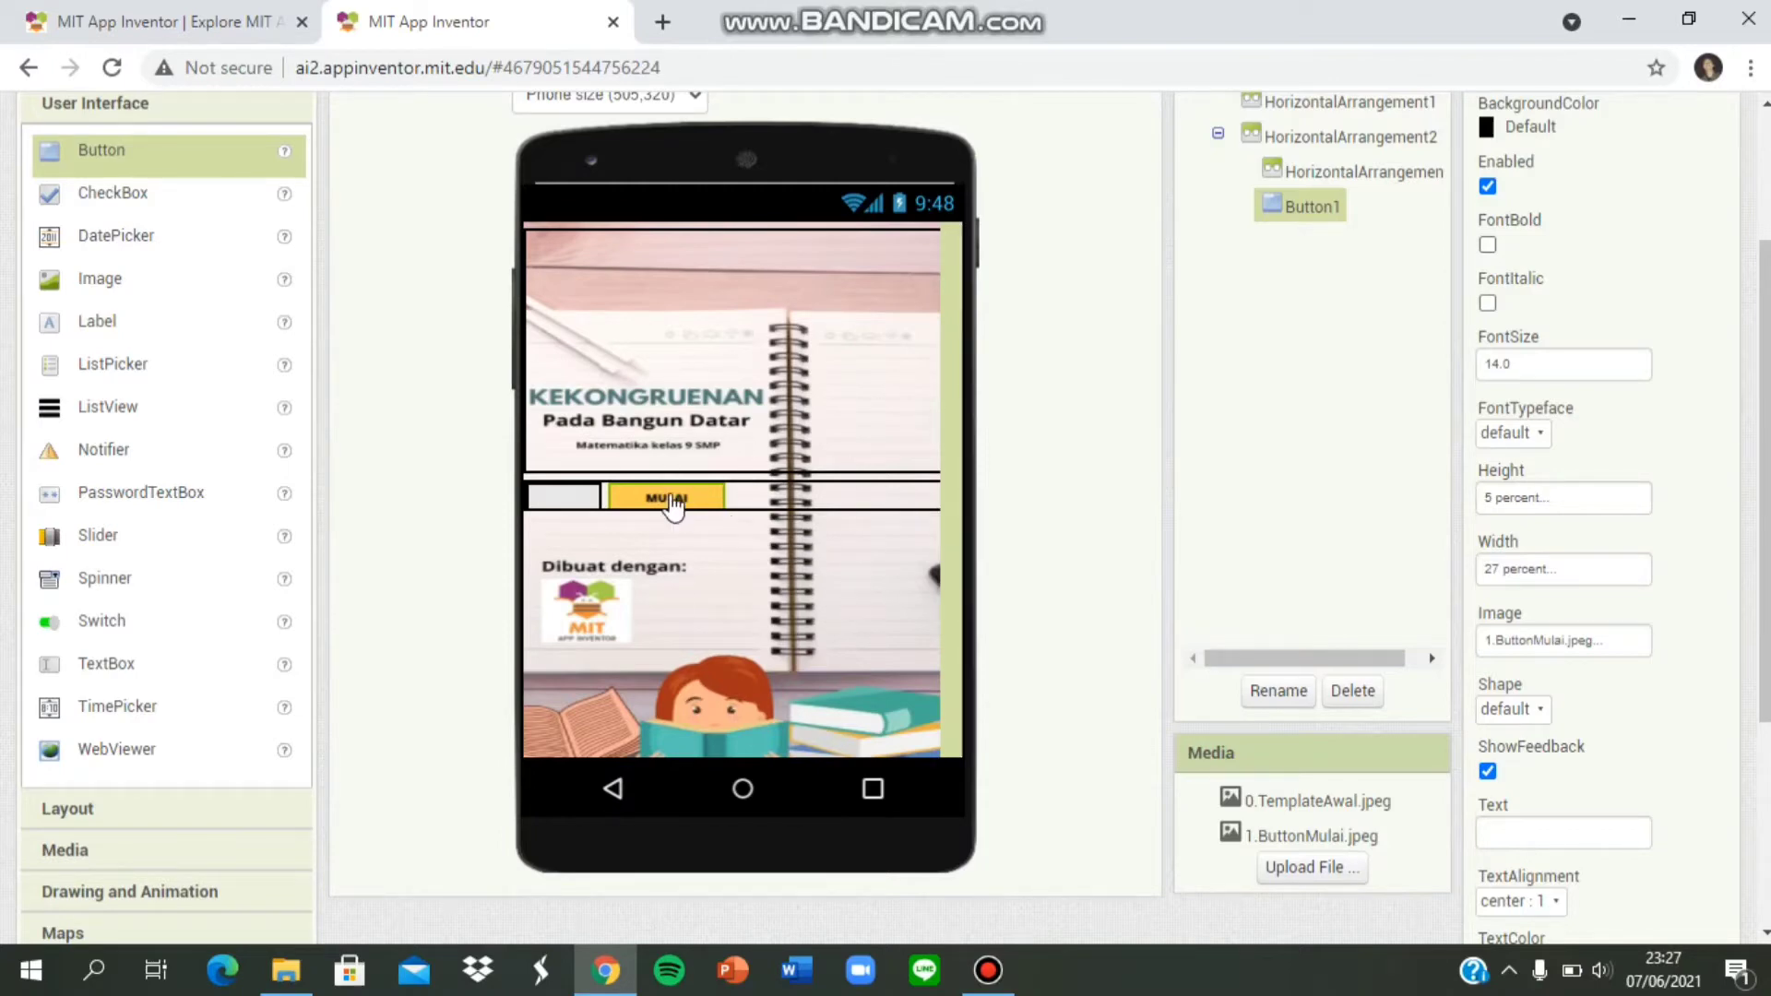
Add a new screen named Menu to the project.
scroll(600, 443, up, 2)
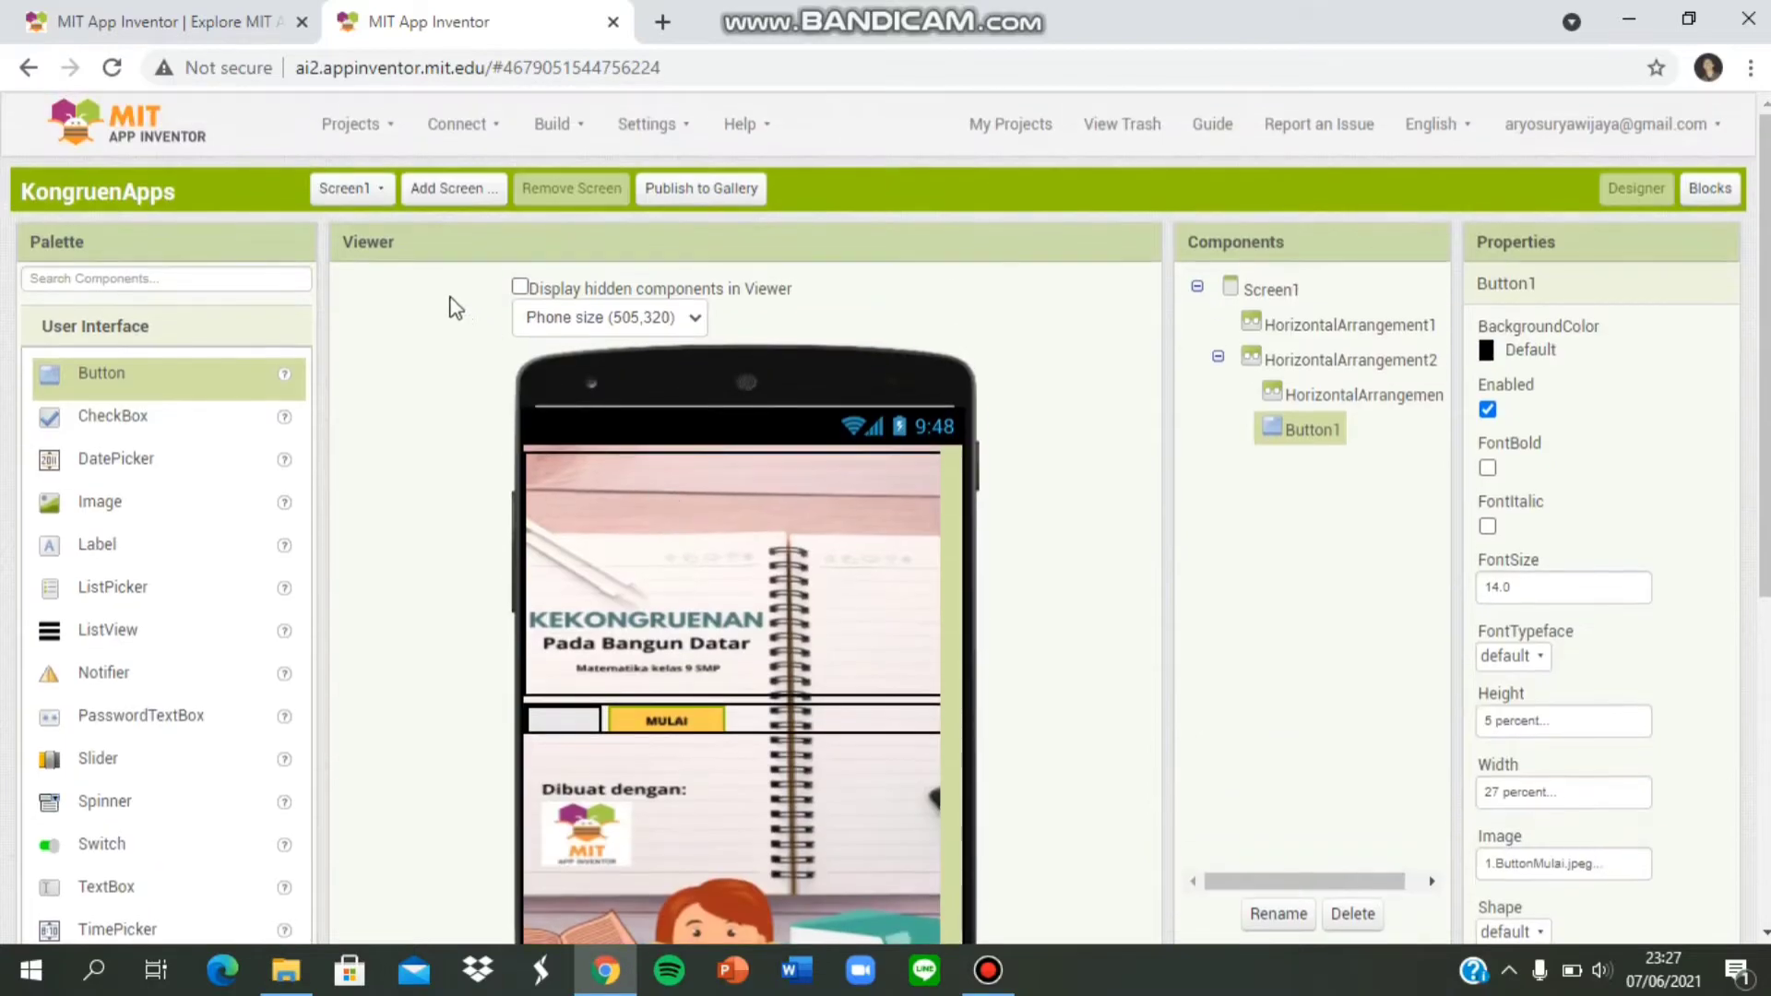
scroll(420, 289, up, 1)
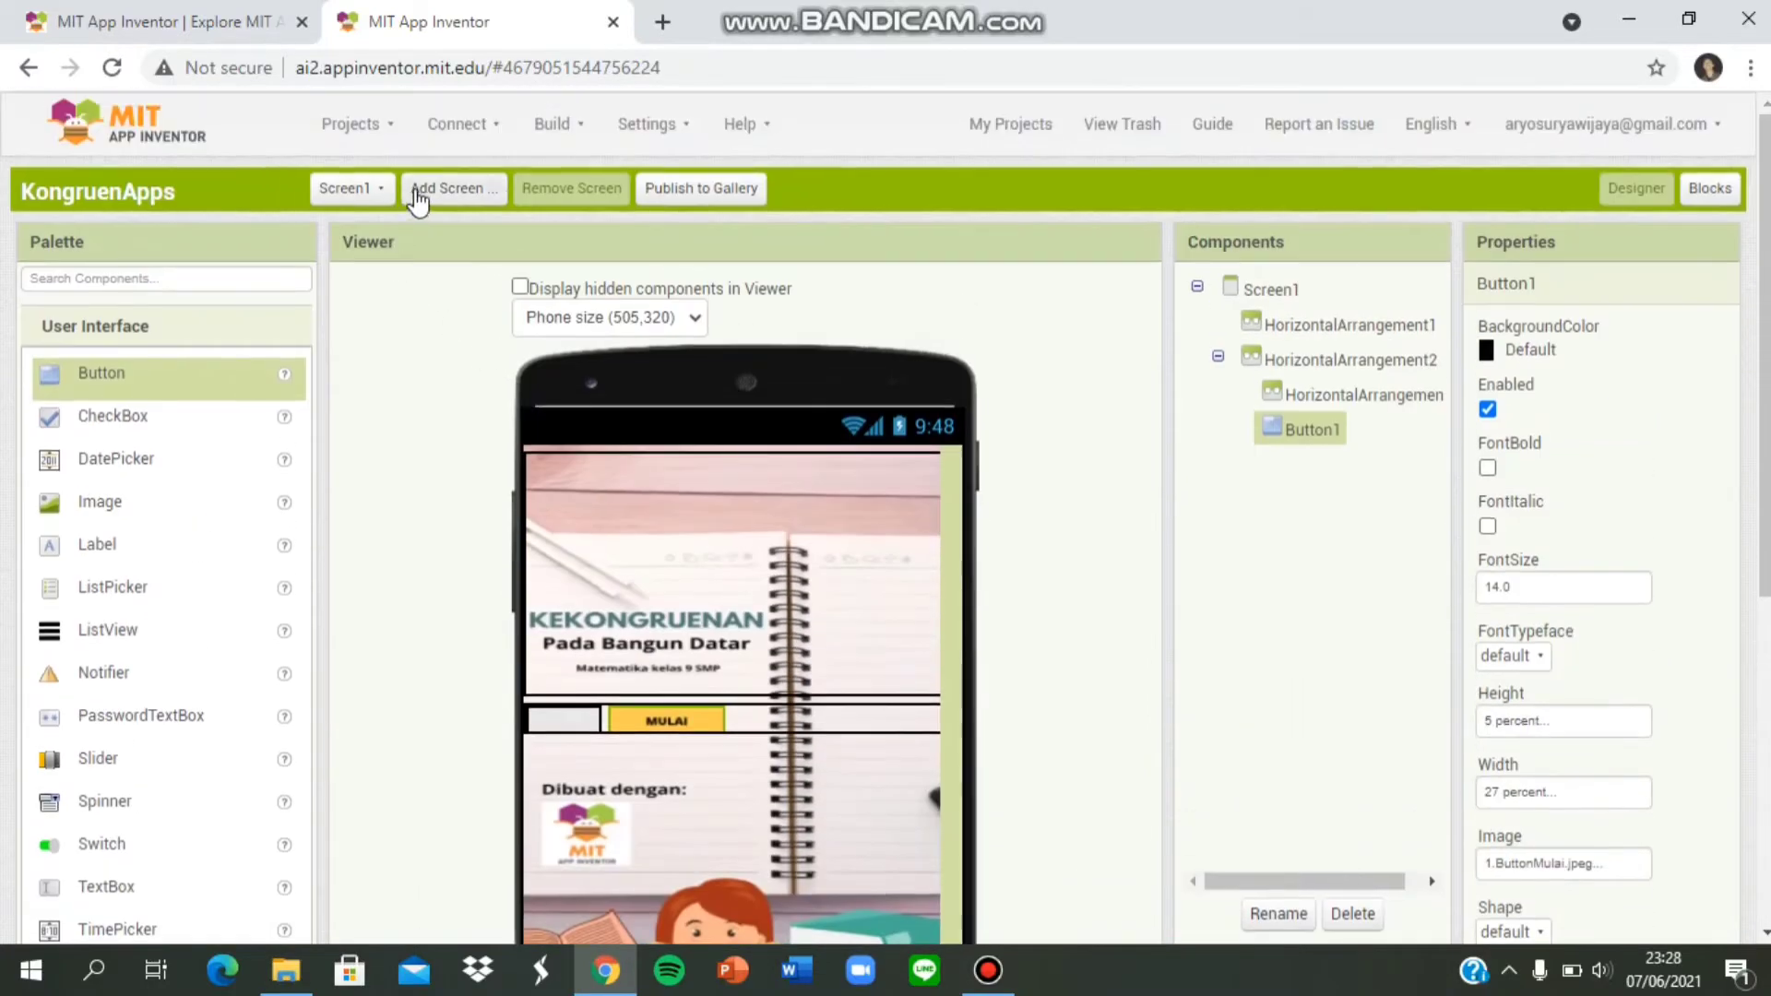
scroll(652, 657, down, 3)
scroll(568, 439, up, 3)
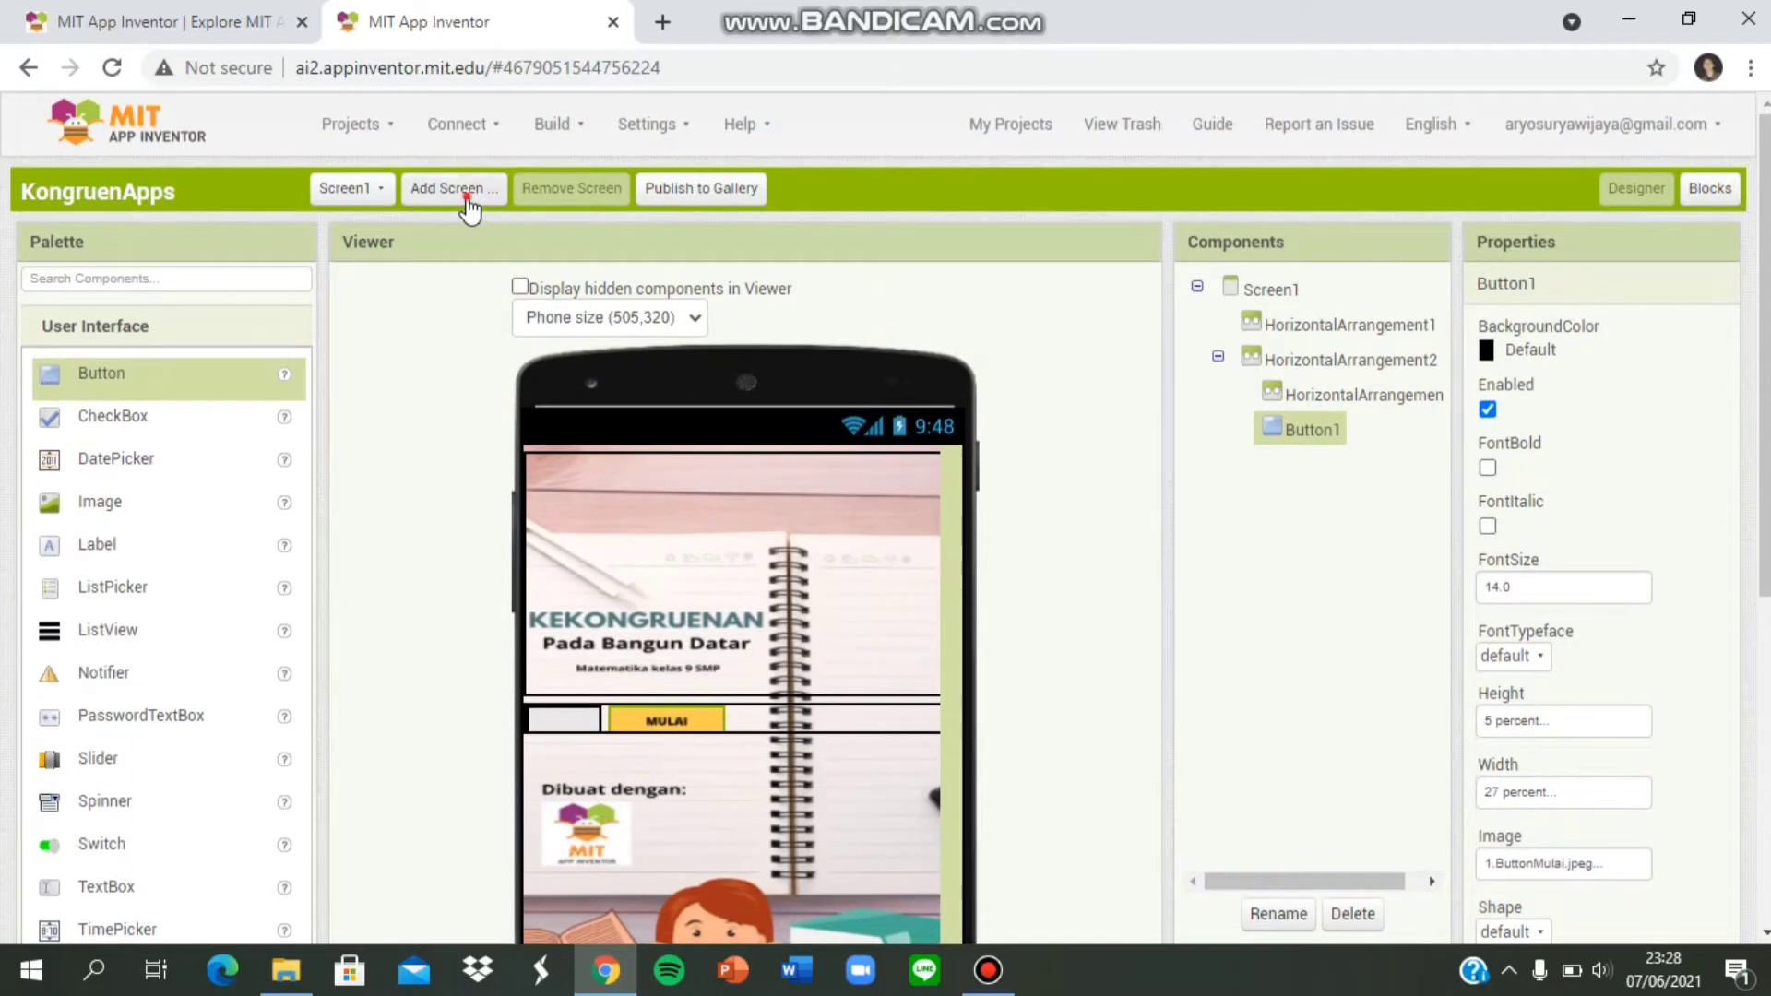
click(468, 201)
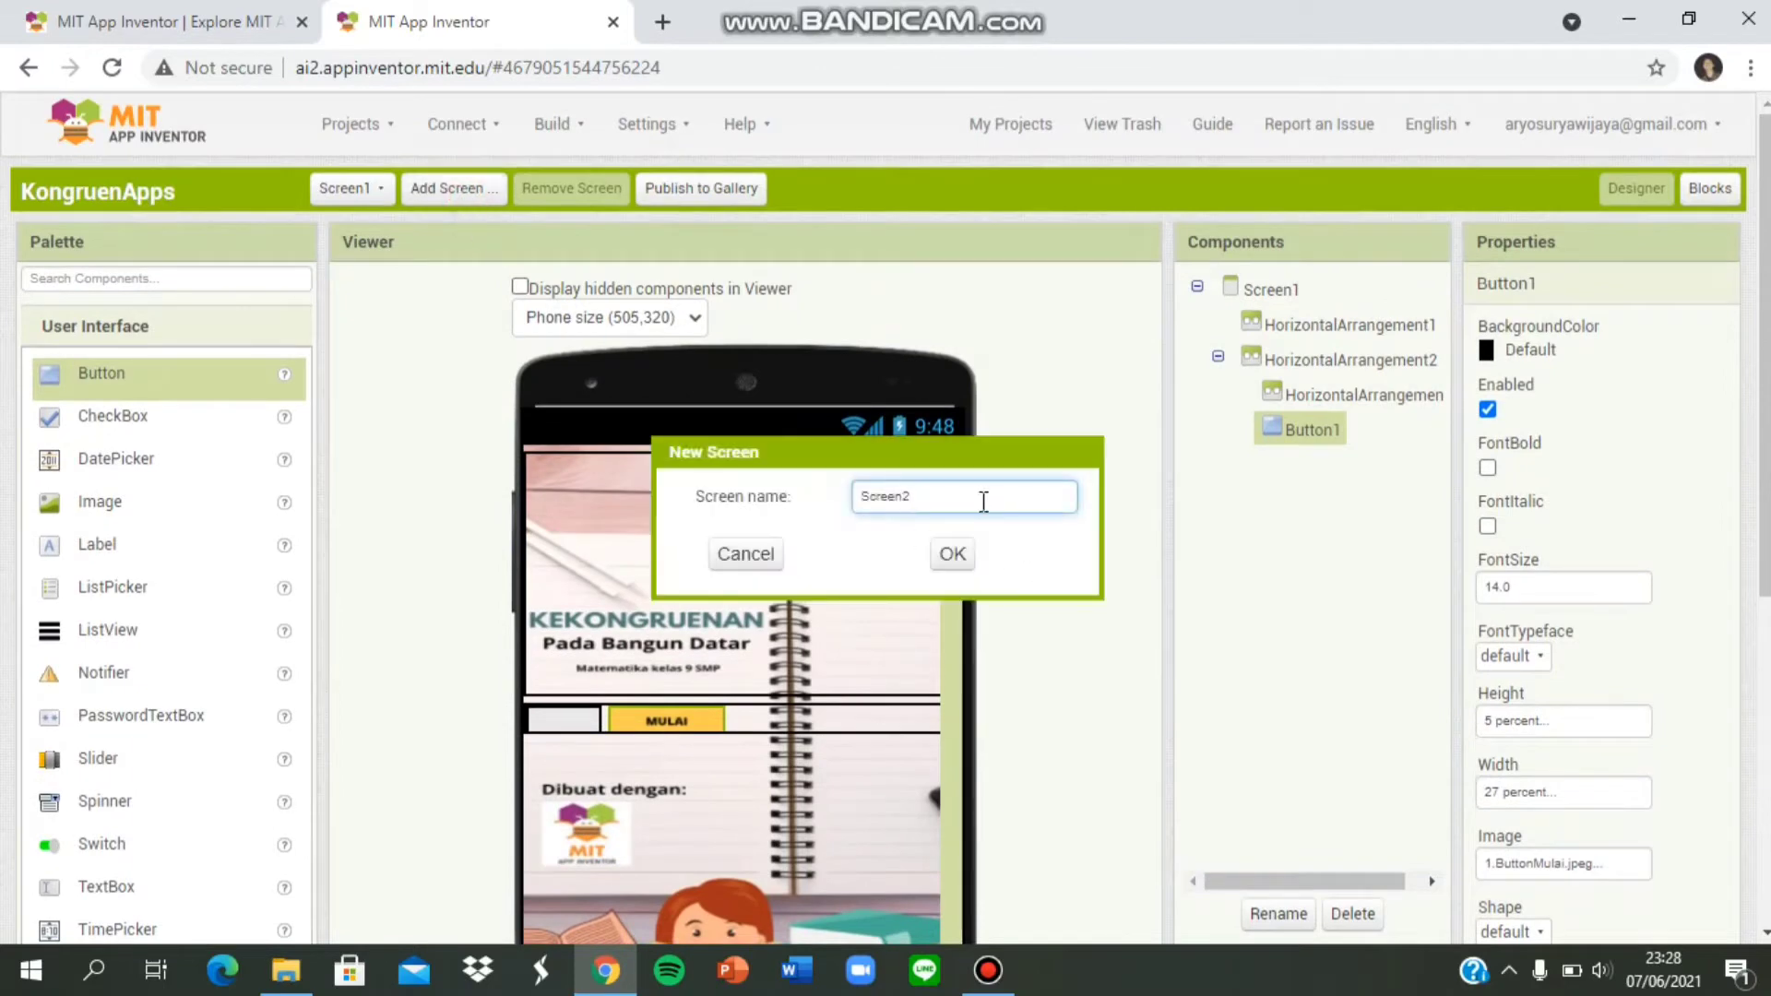
drag(978, 498, 850, 521)
text(Menu)
click(952, 553)
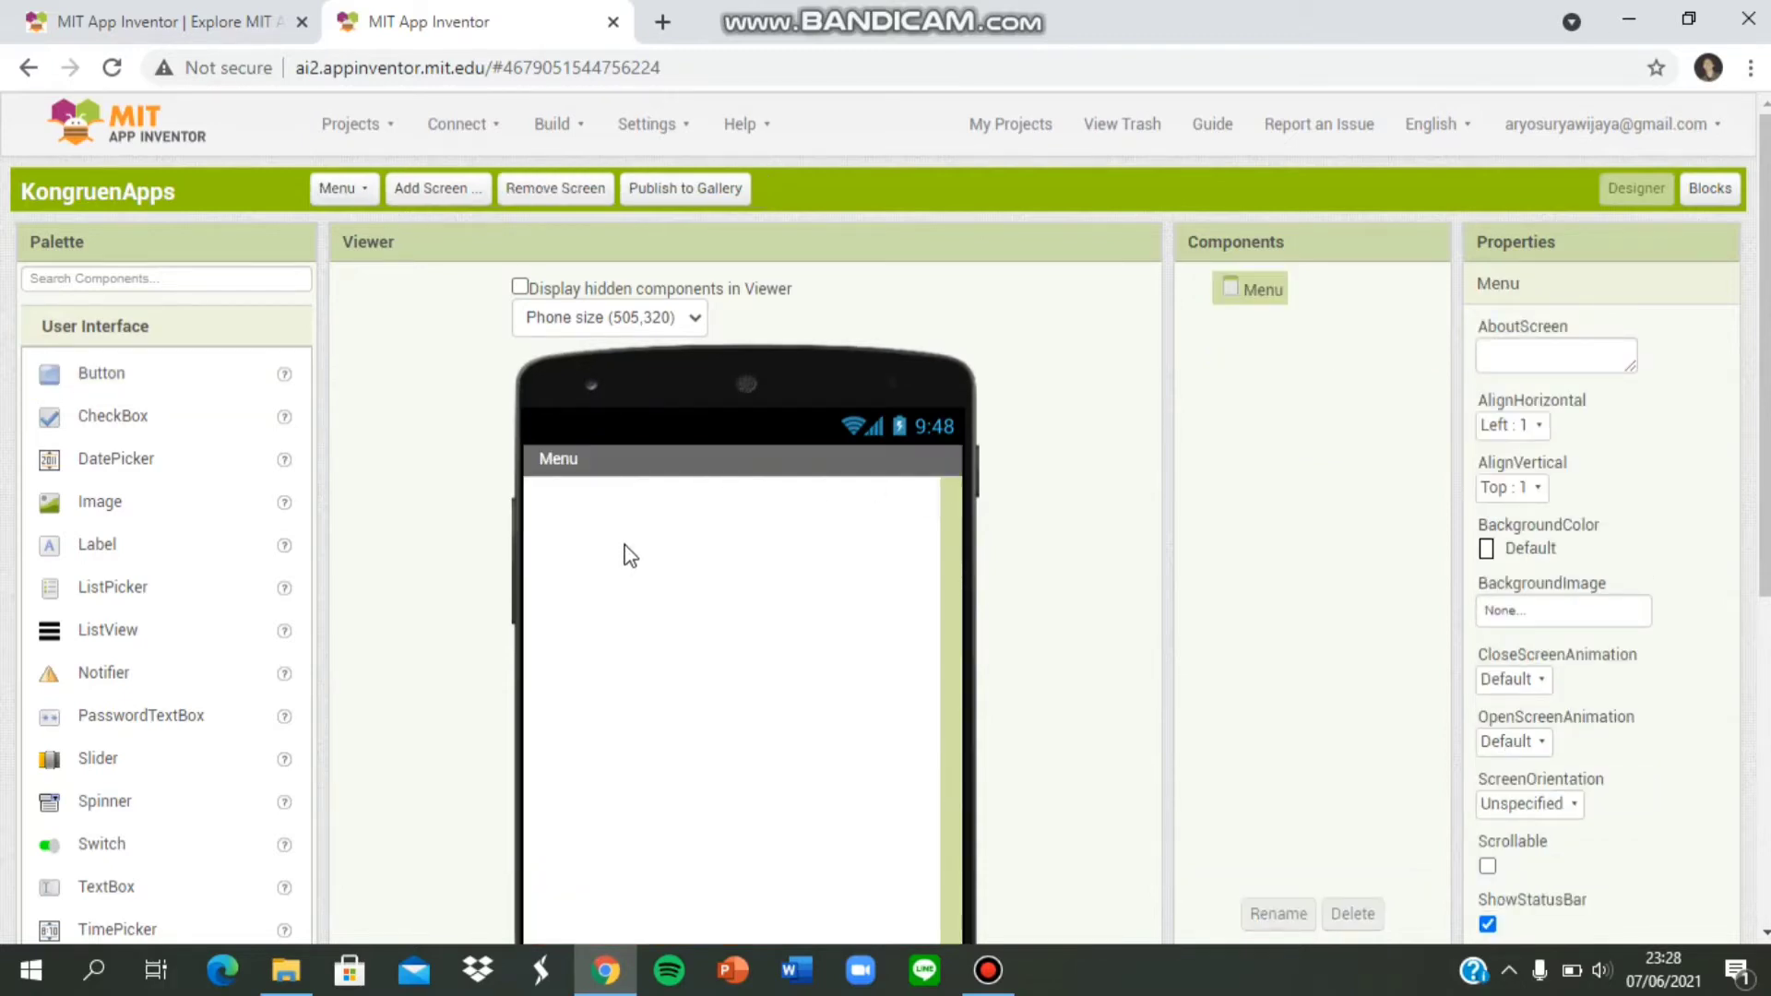
Turn off TitleVisible for the Menu screen to hide its title bar.
scroll(646, 558, down, 3)
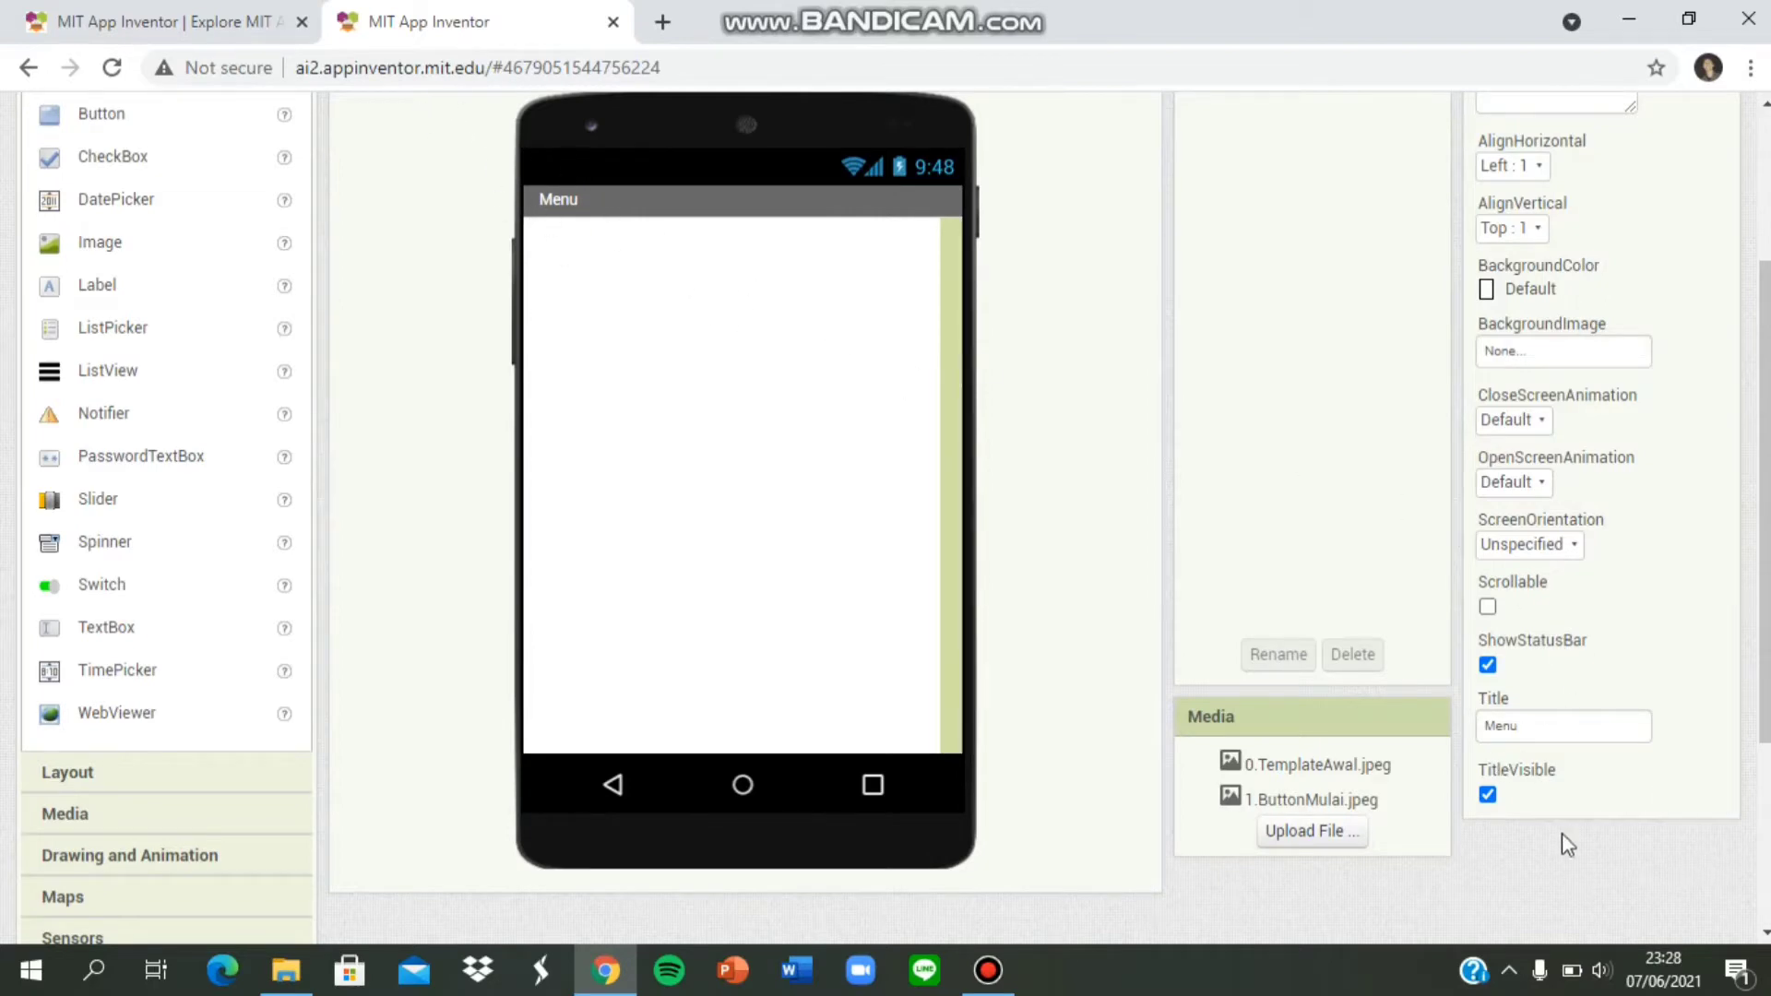
click(1488, 796)
scroll(609, 311, up, 1)
scroll(664, 360, down, 1)
click(719, 450)
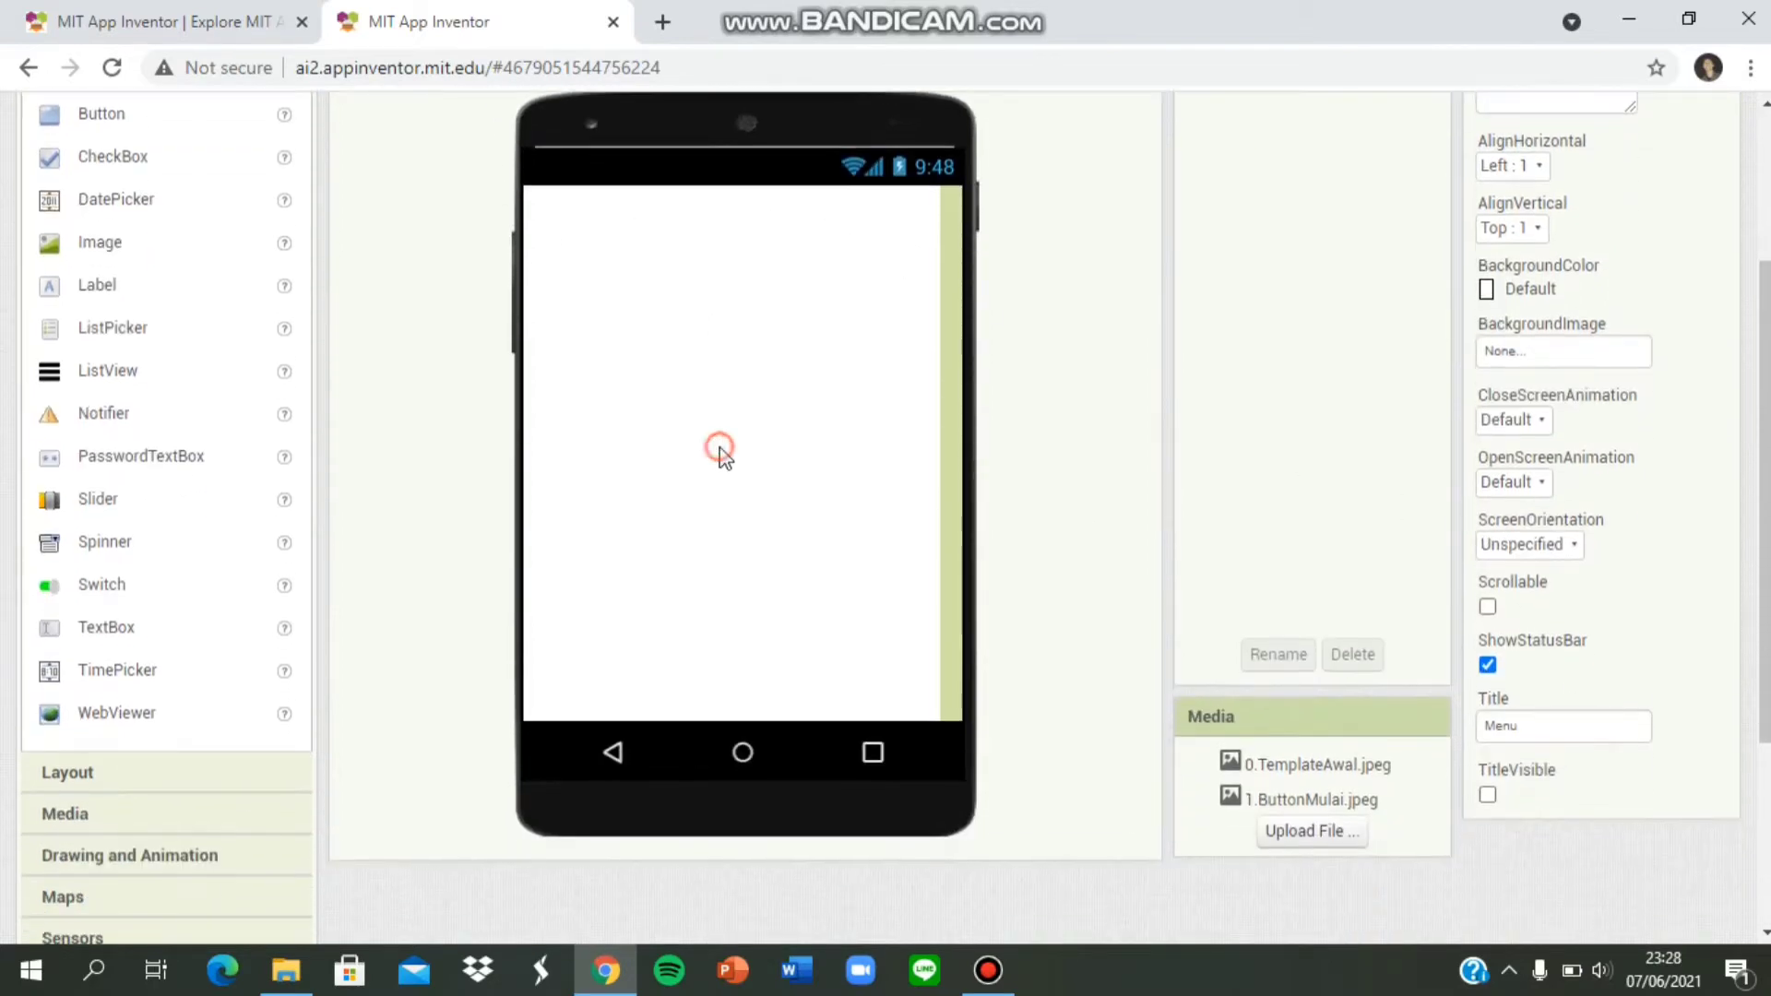
Upload the image 0. Template Menu and use it as the Menu screen's background image.
scroll(645, 369, up, 1)
scroll(1383, 526, down, 1)
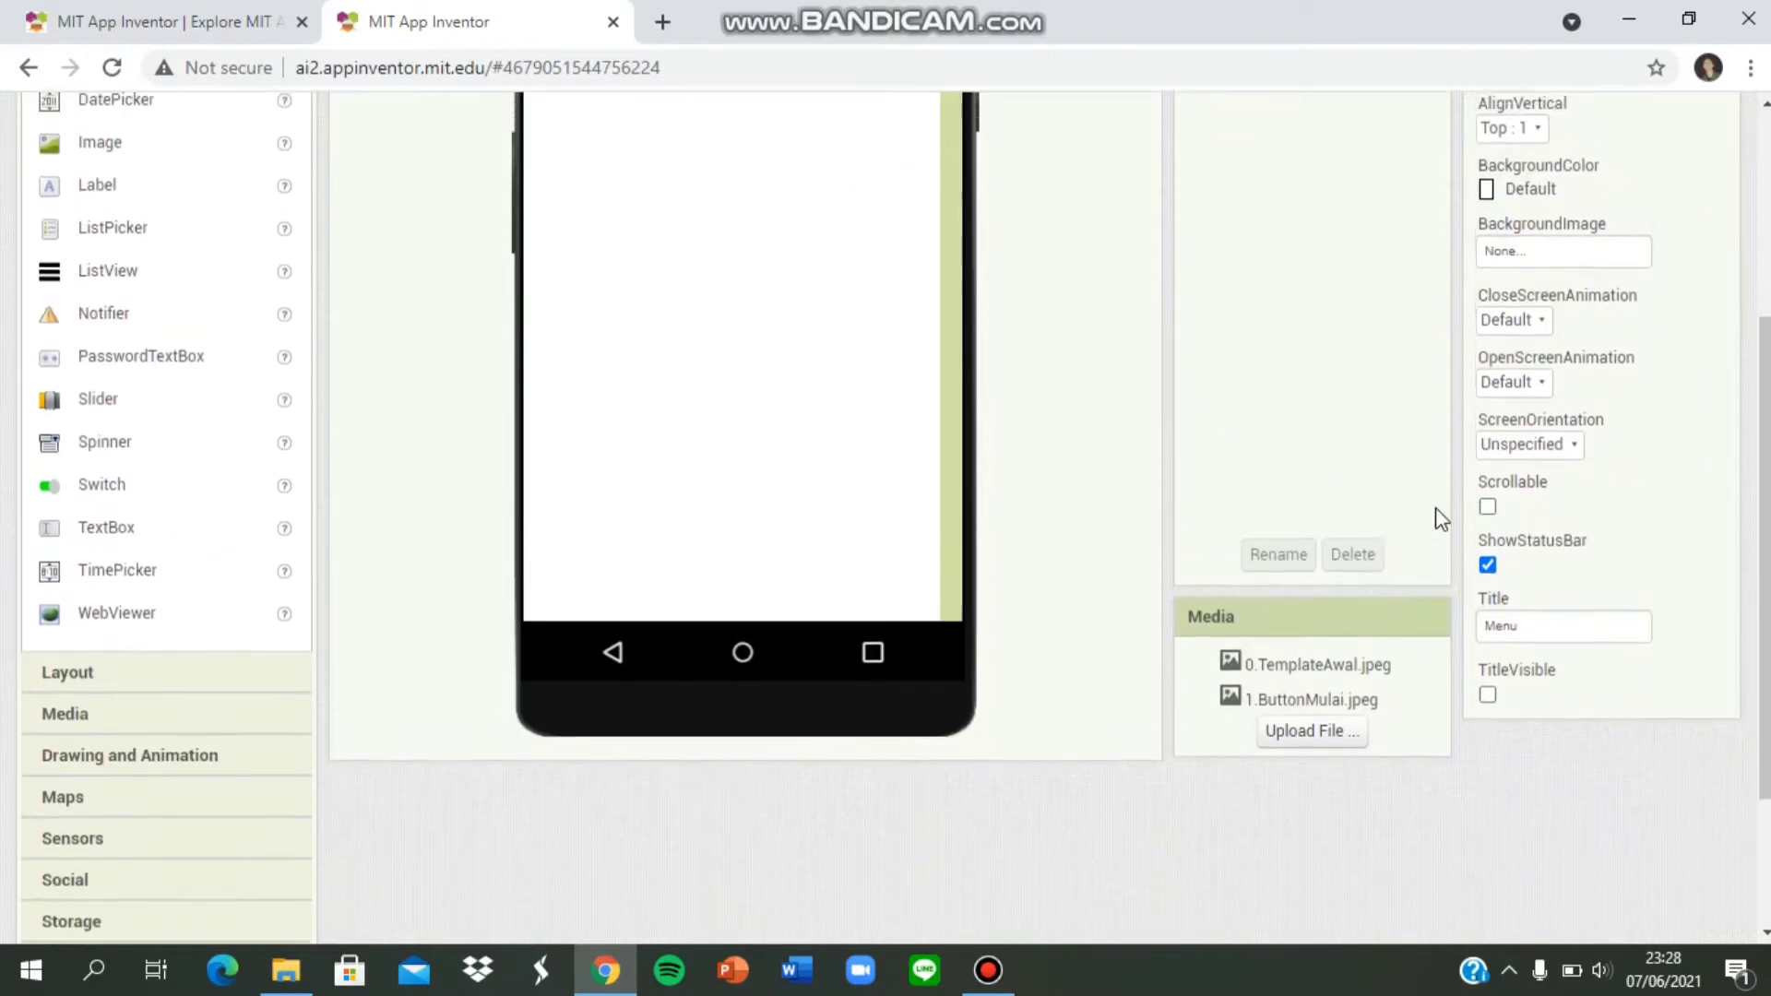
scroll(1441, 520, up, 1)
click(1571, 481)
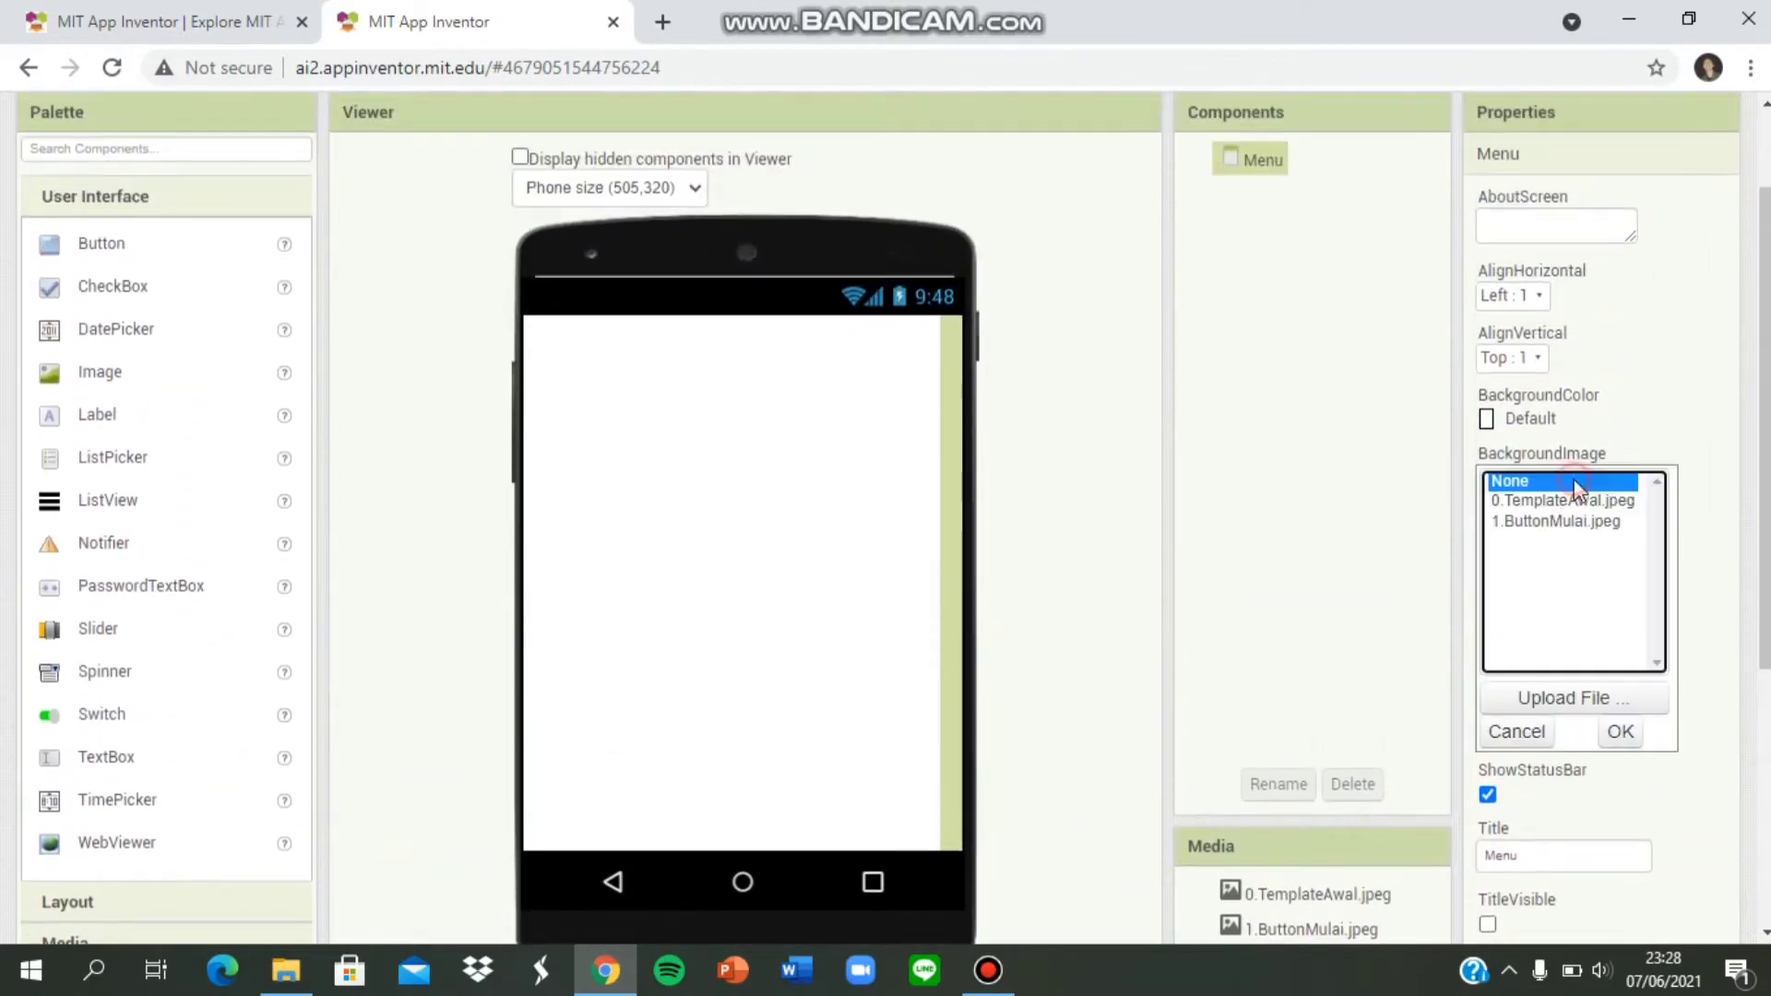
click(1567, 697)
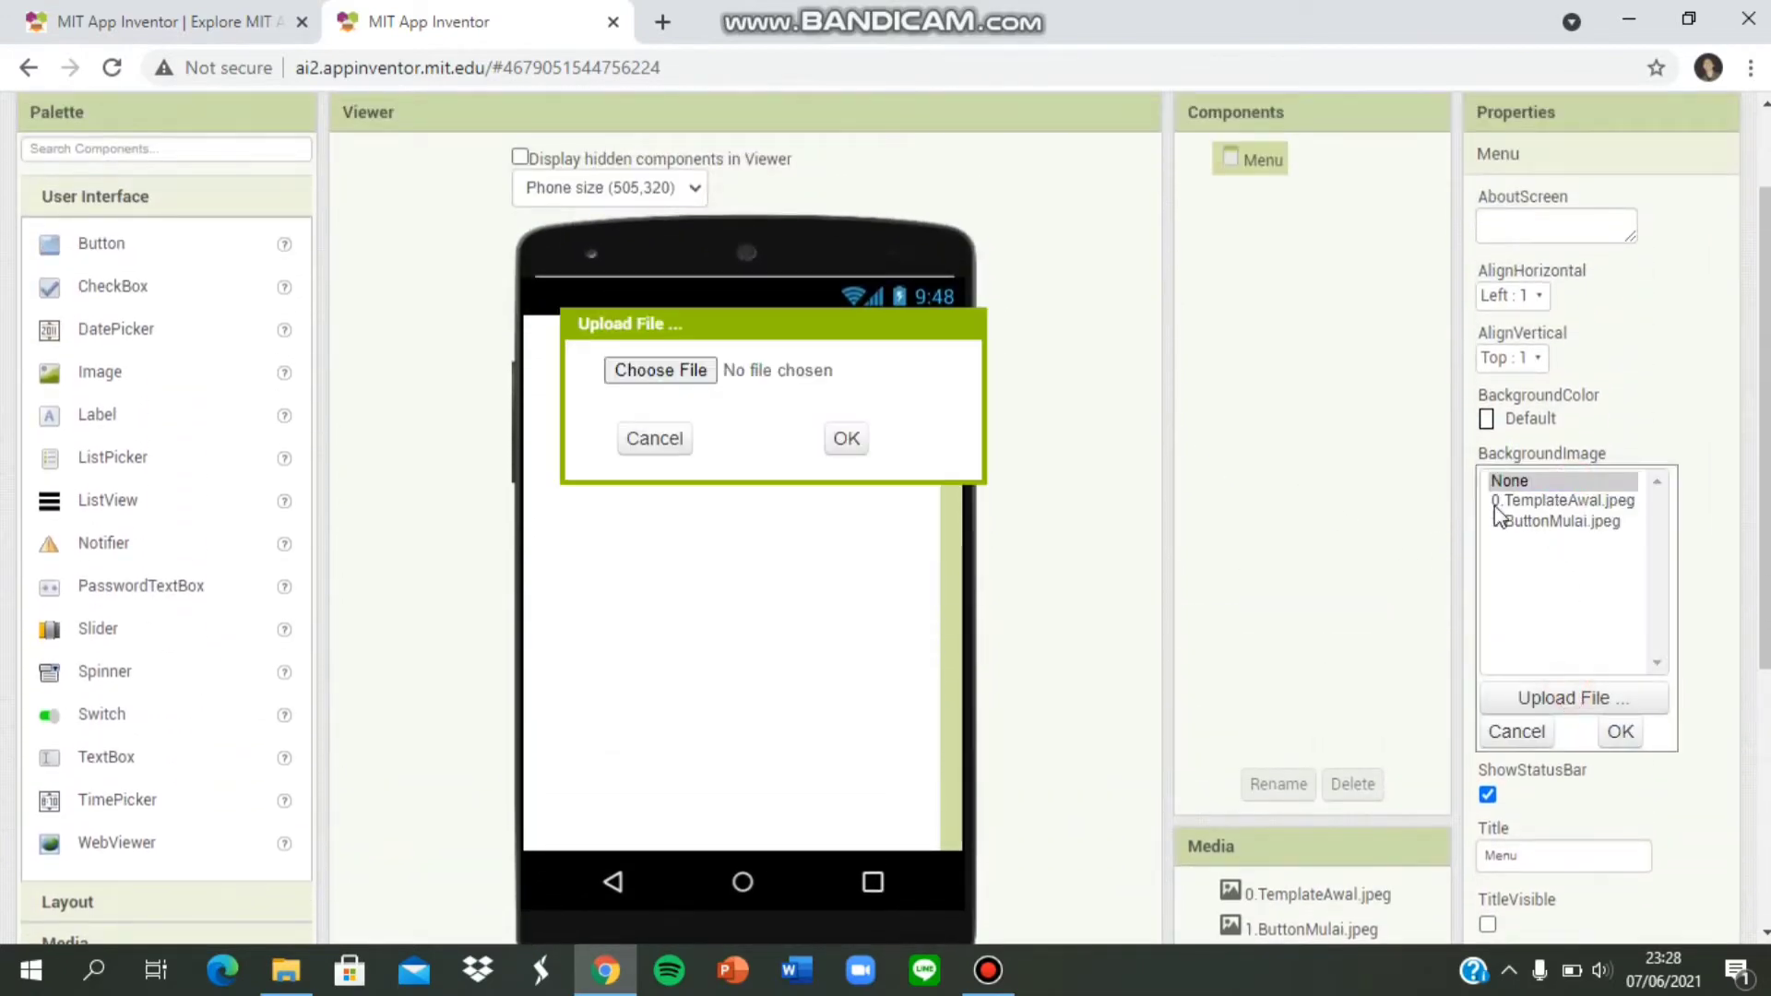
click(708, 370)
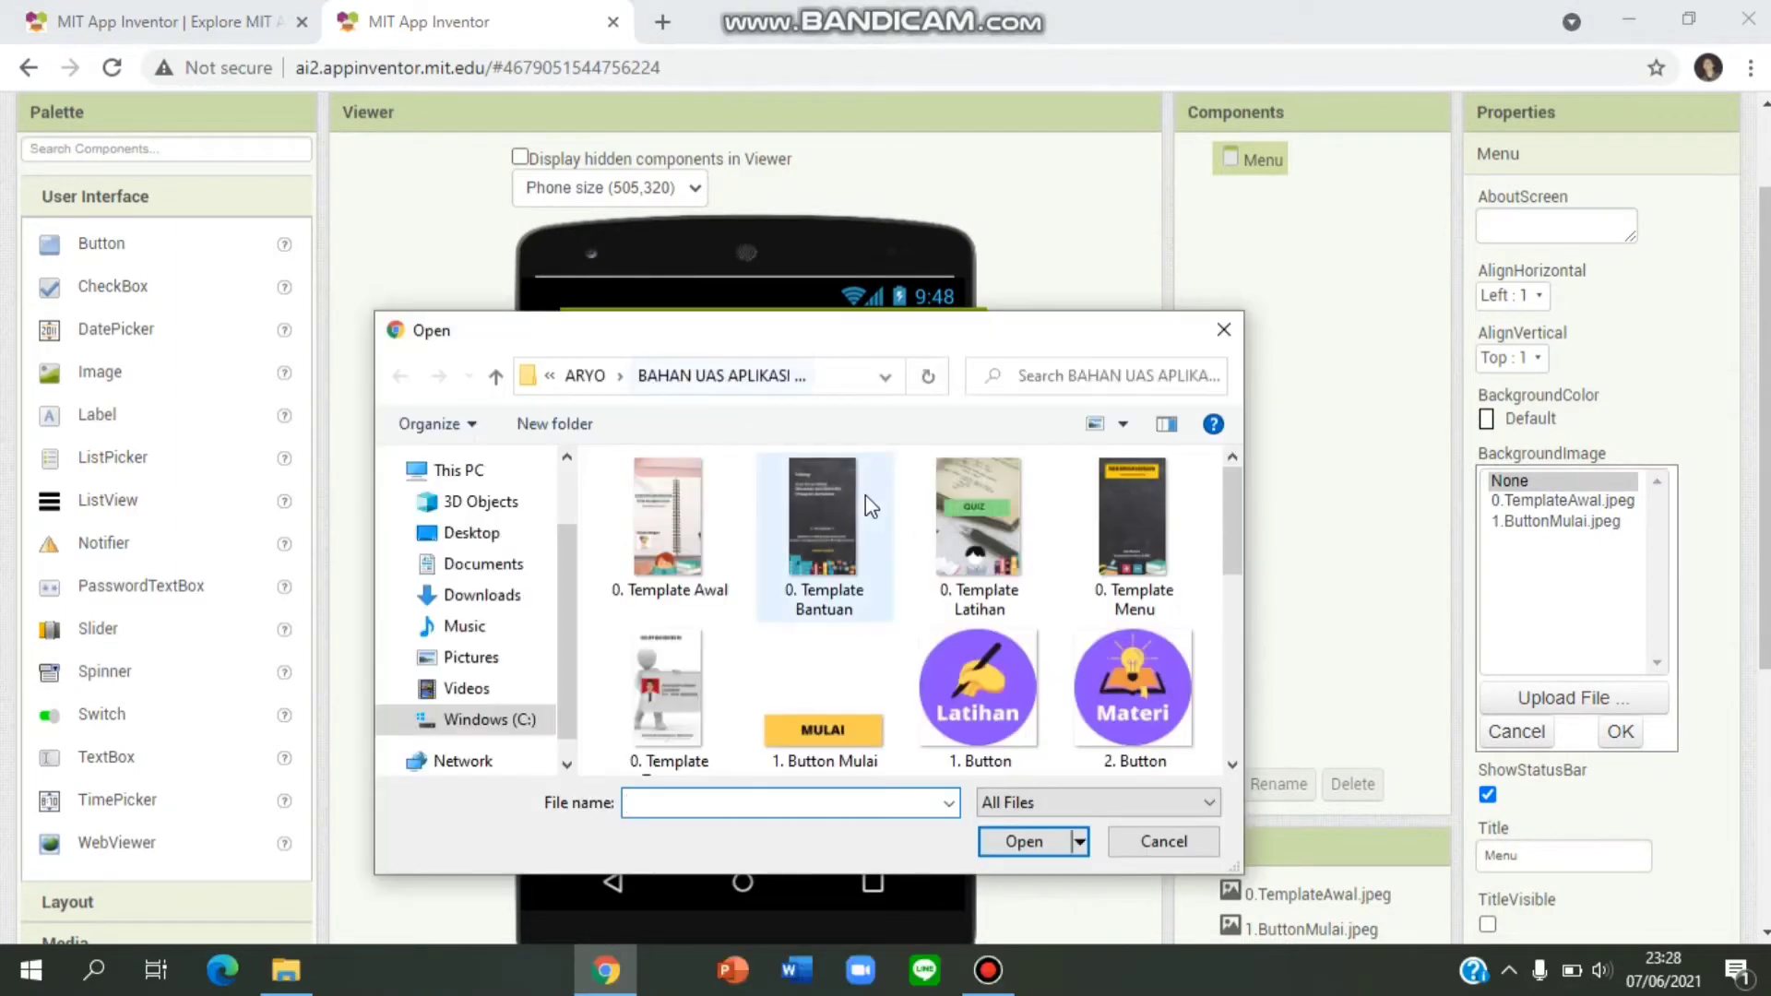
click(1159, 513)
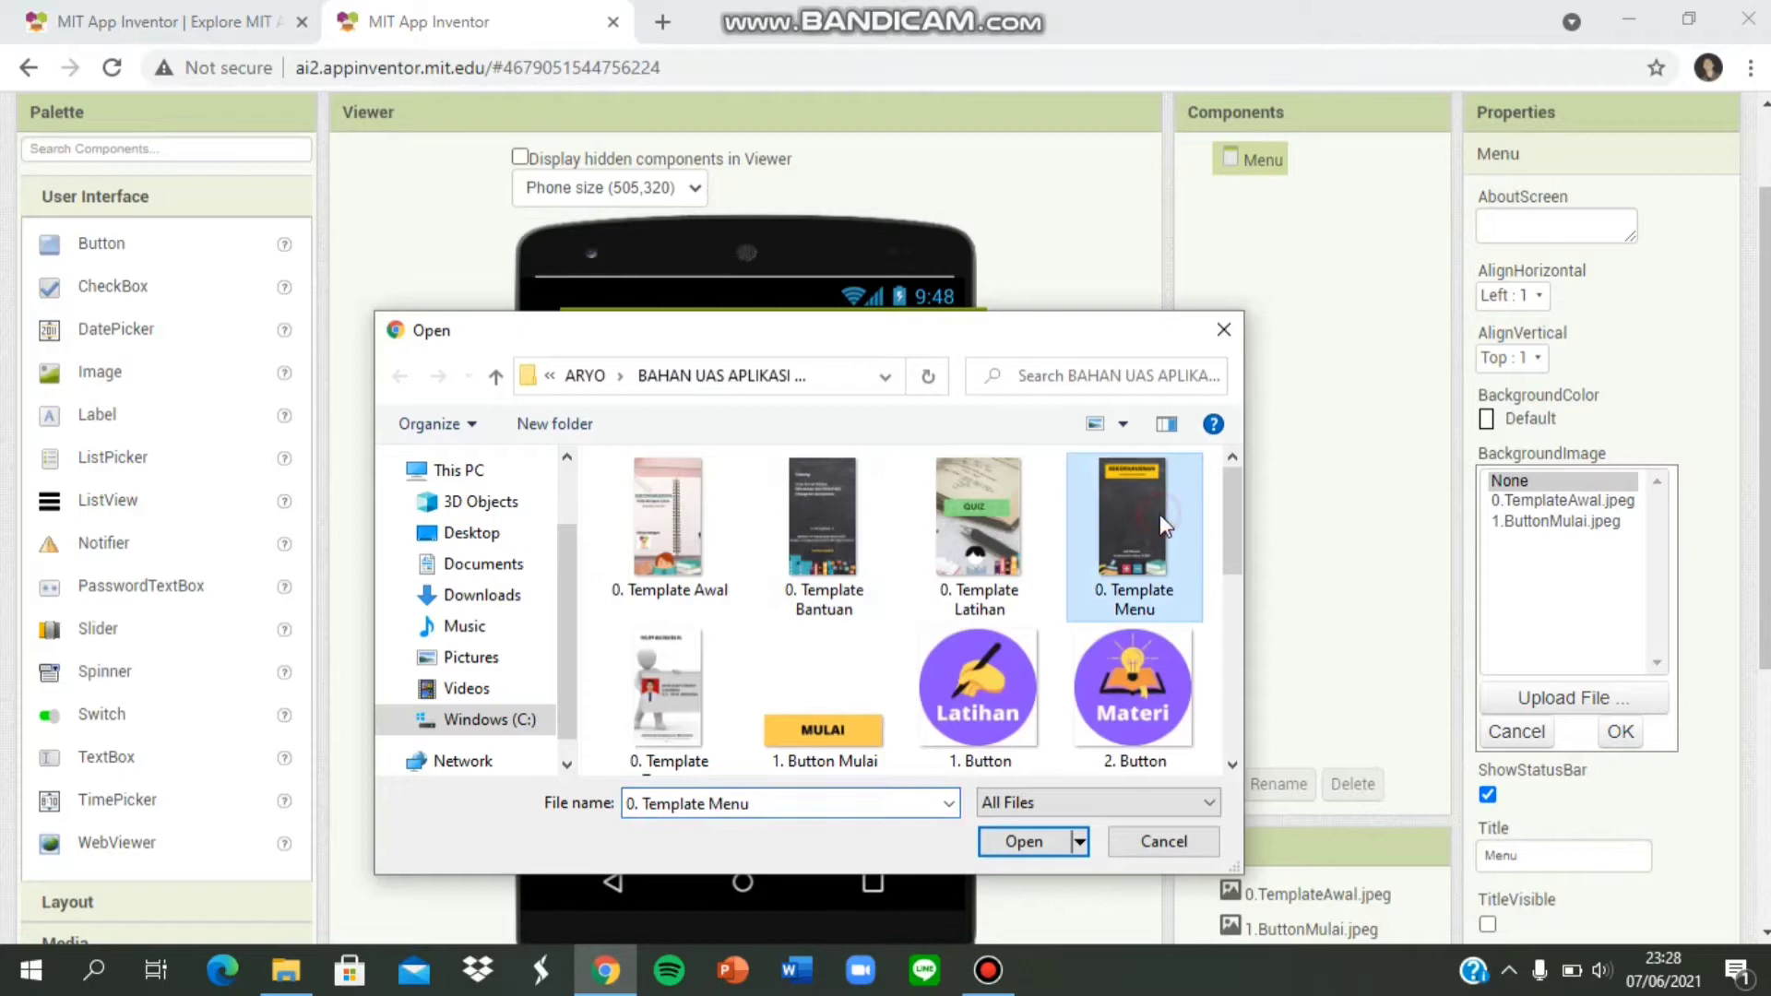
click(1031, 841)
click(841, 443)
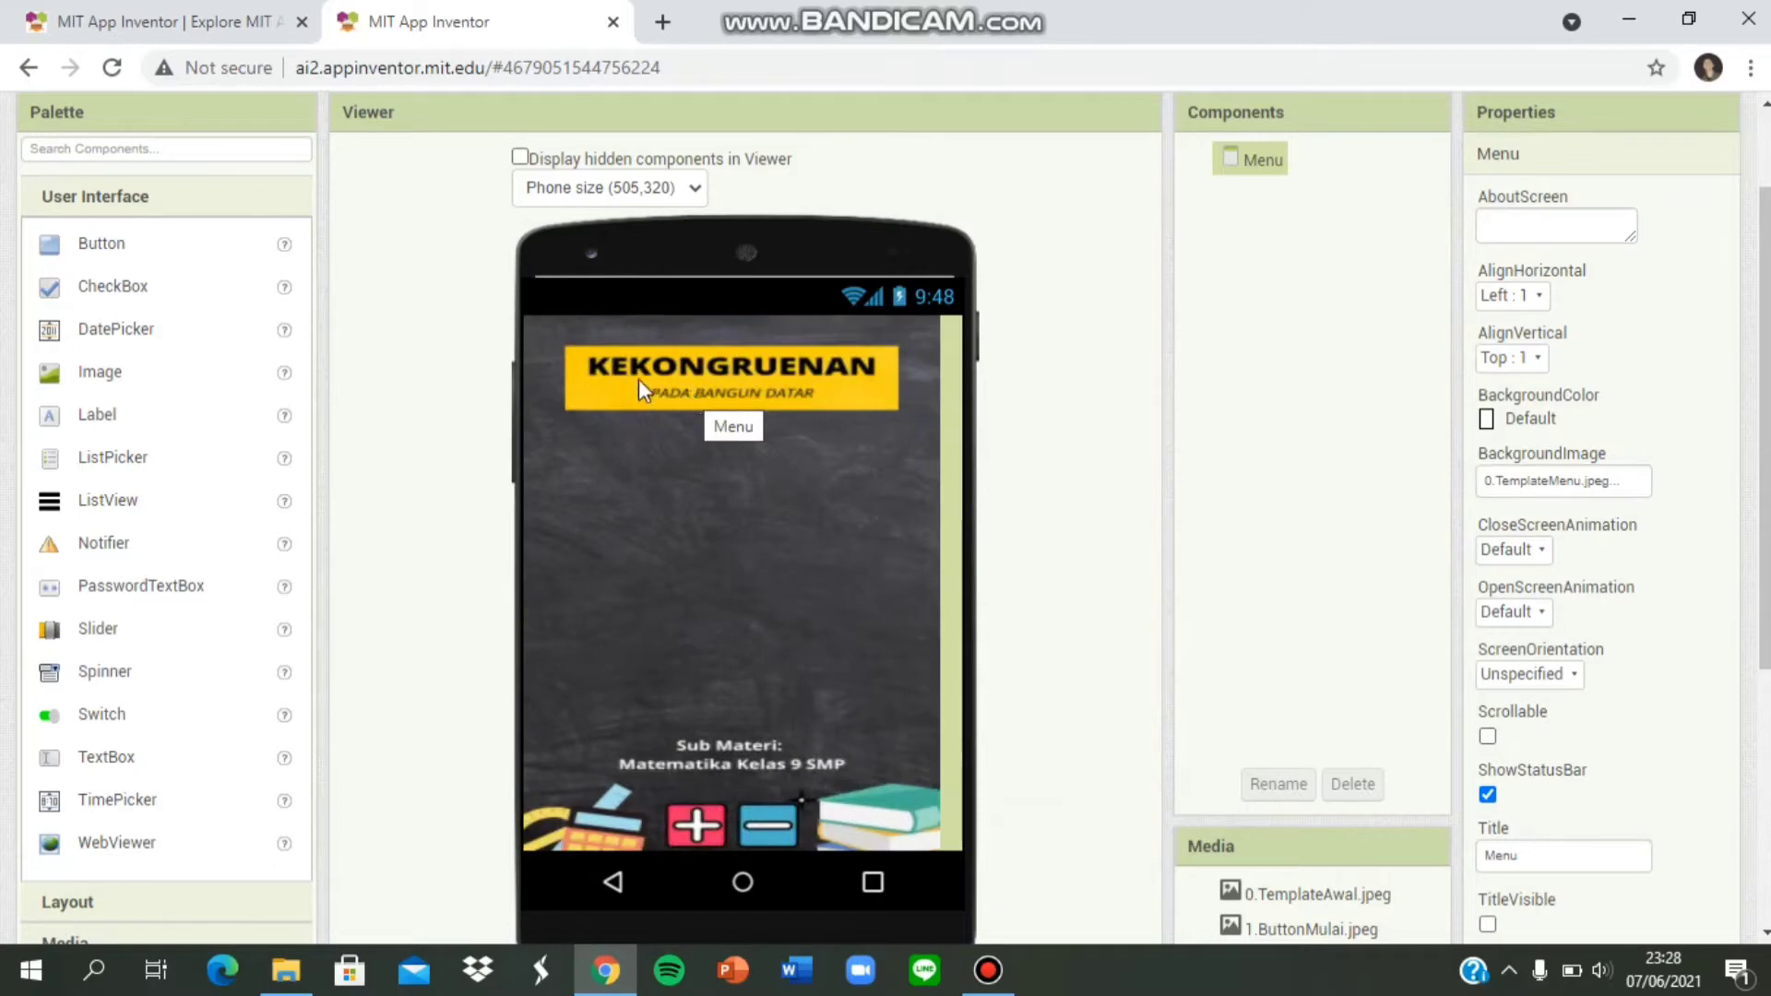
Add a HorizontalArrangement to the Menu screen and set its background color to None.
scroll(616, 220, up, 2)
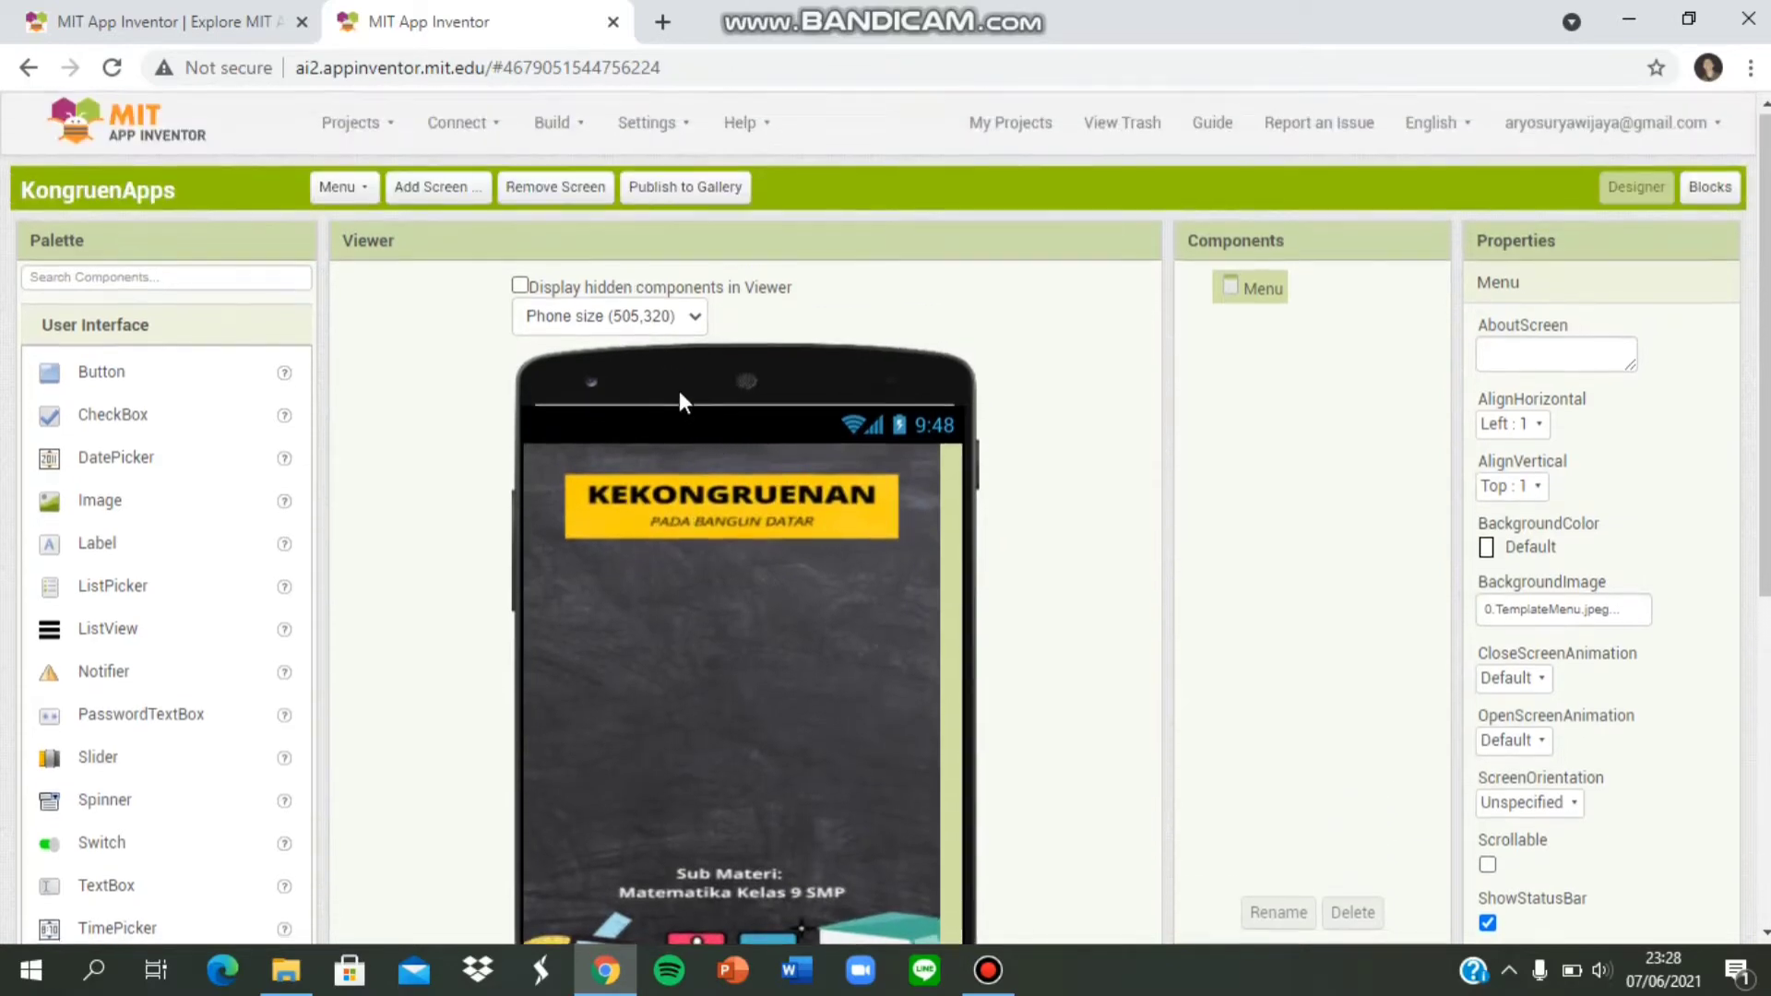
scroll(679, 390, down, 2)
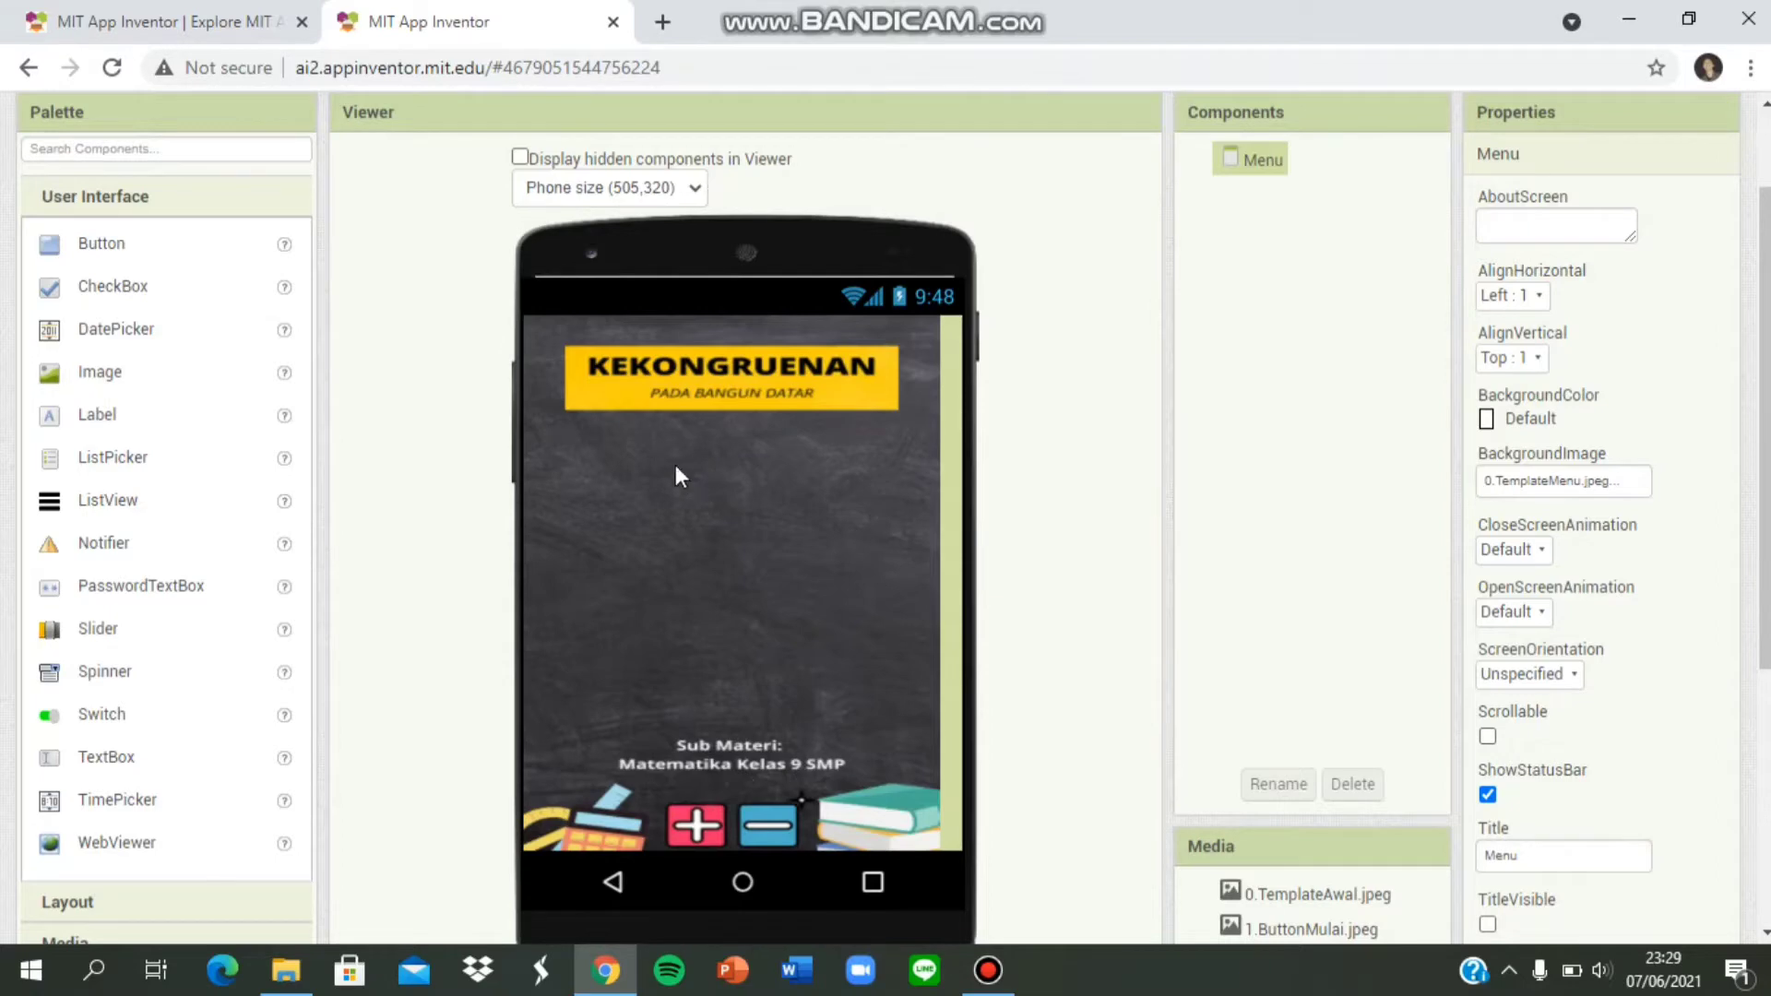
scroll(178, 316, down, 5)
click(122, 513)
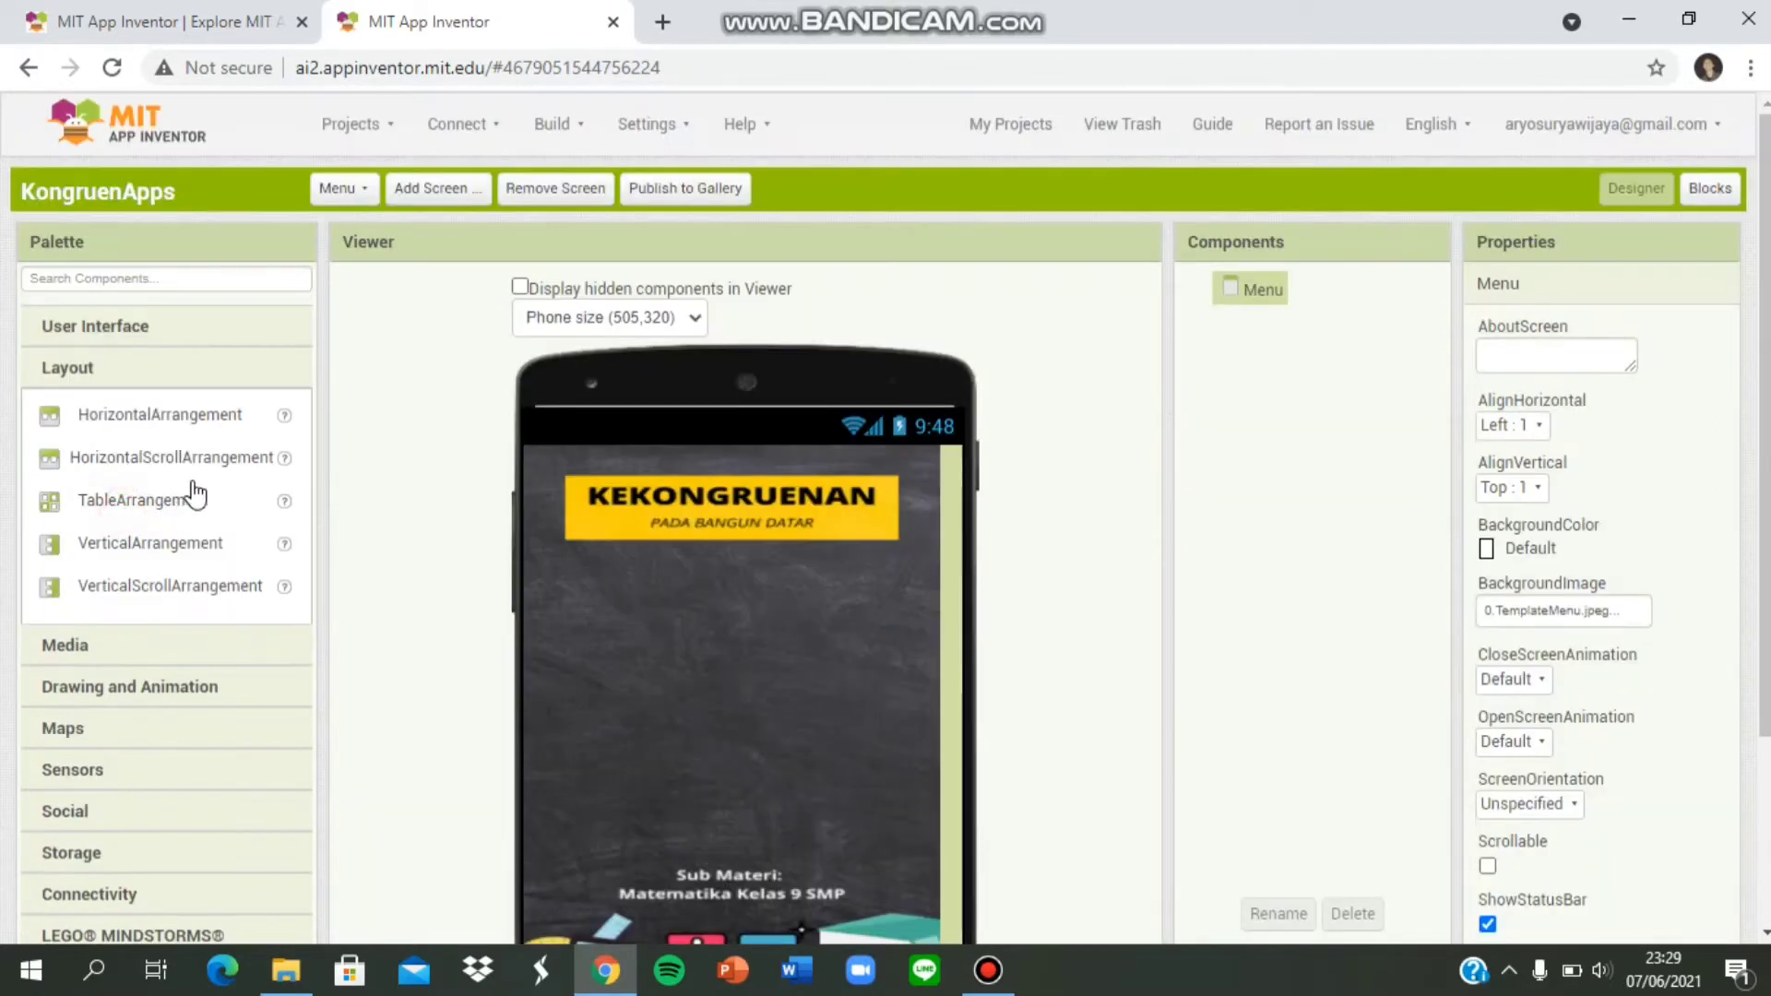
drag(175, 417, 639, 559)
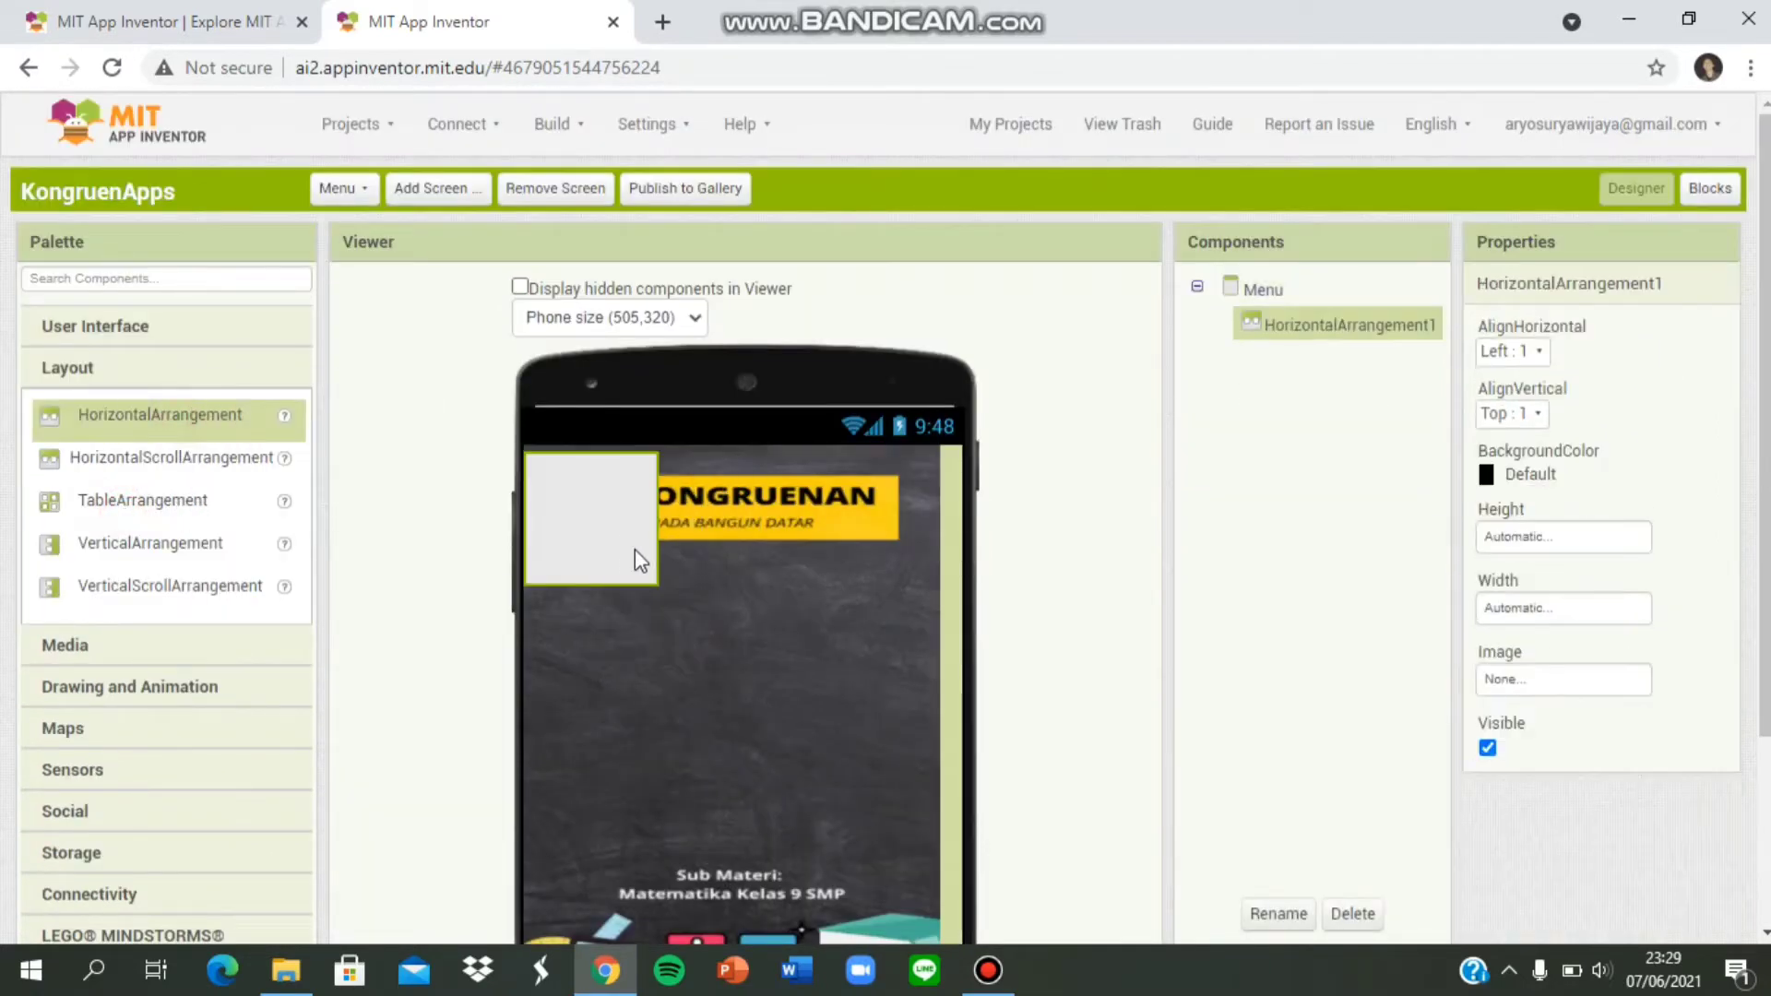
click(1529, 473)
click(1546, 517)
Set HorizontalArrangement1's height to 20 percent and its width to 100 percent.
click(1555, 542)
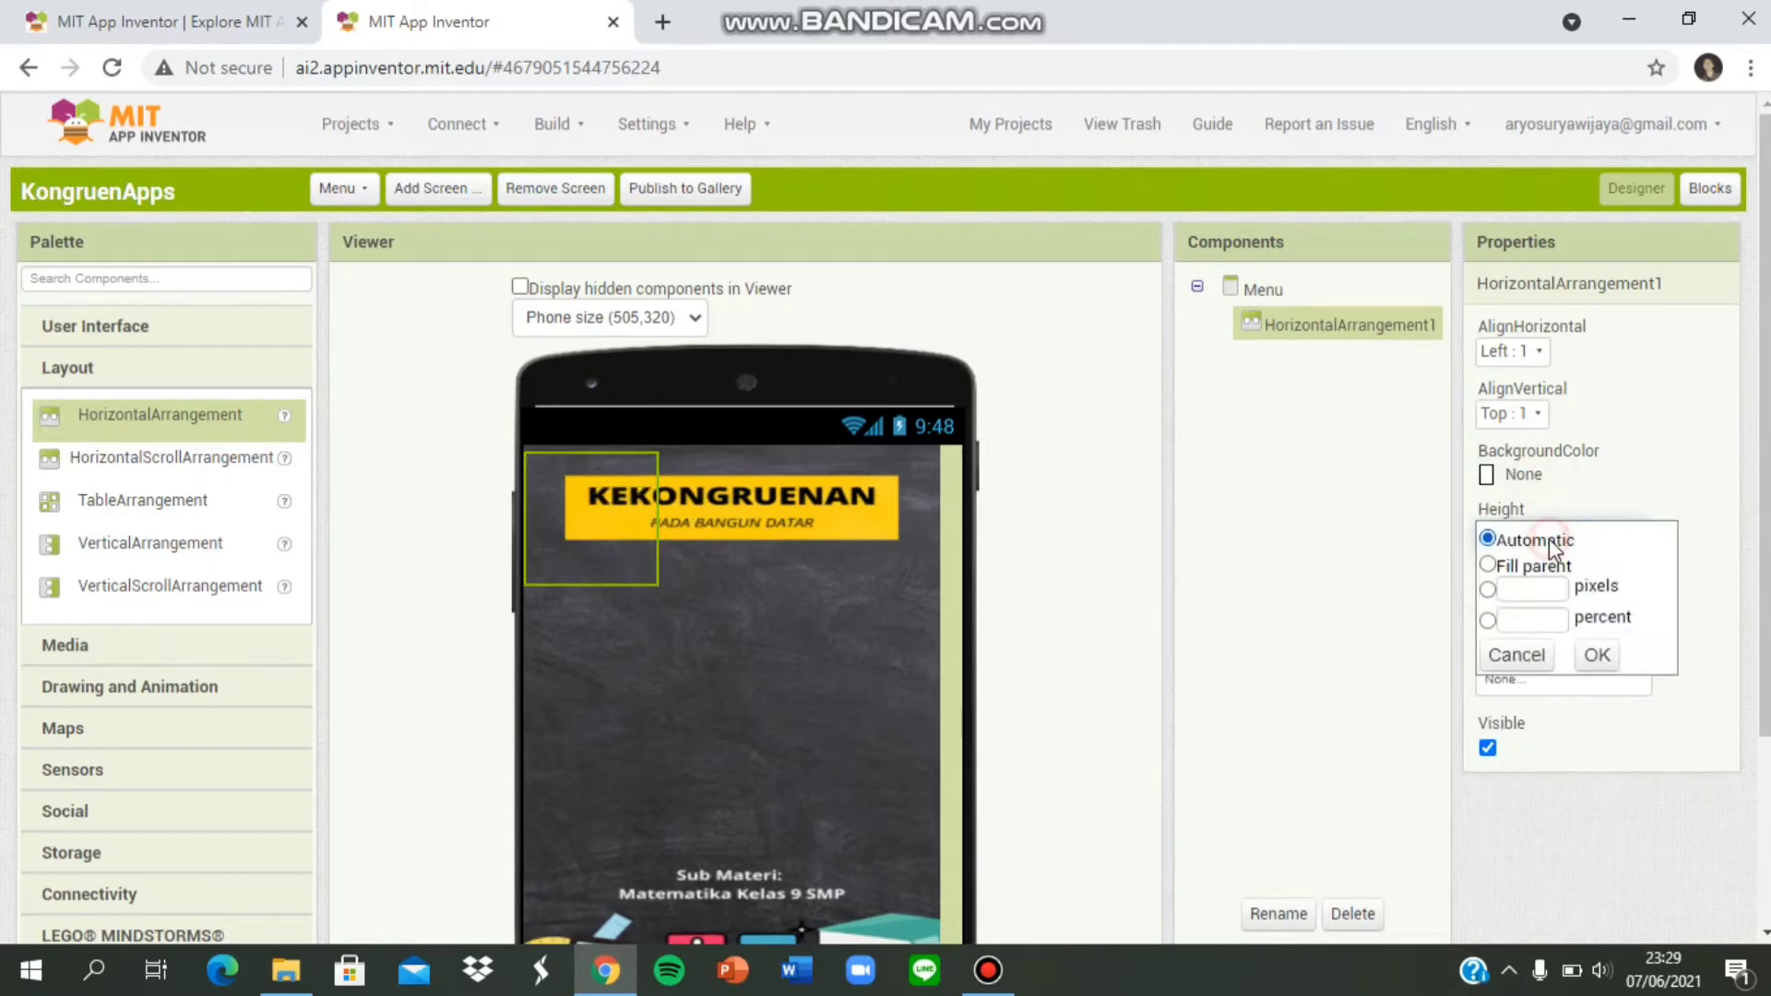
click(1535, 625)
text(2)
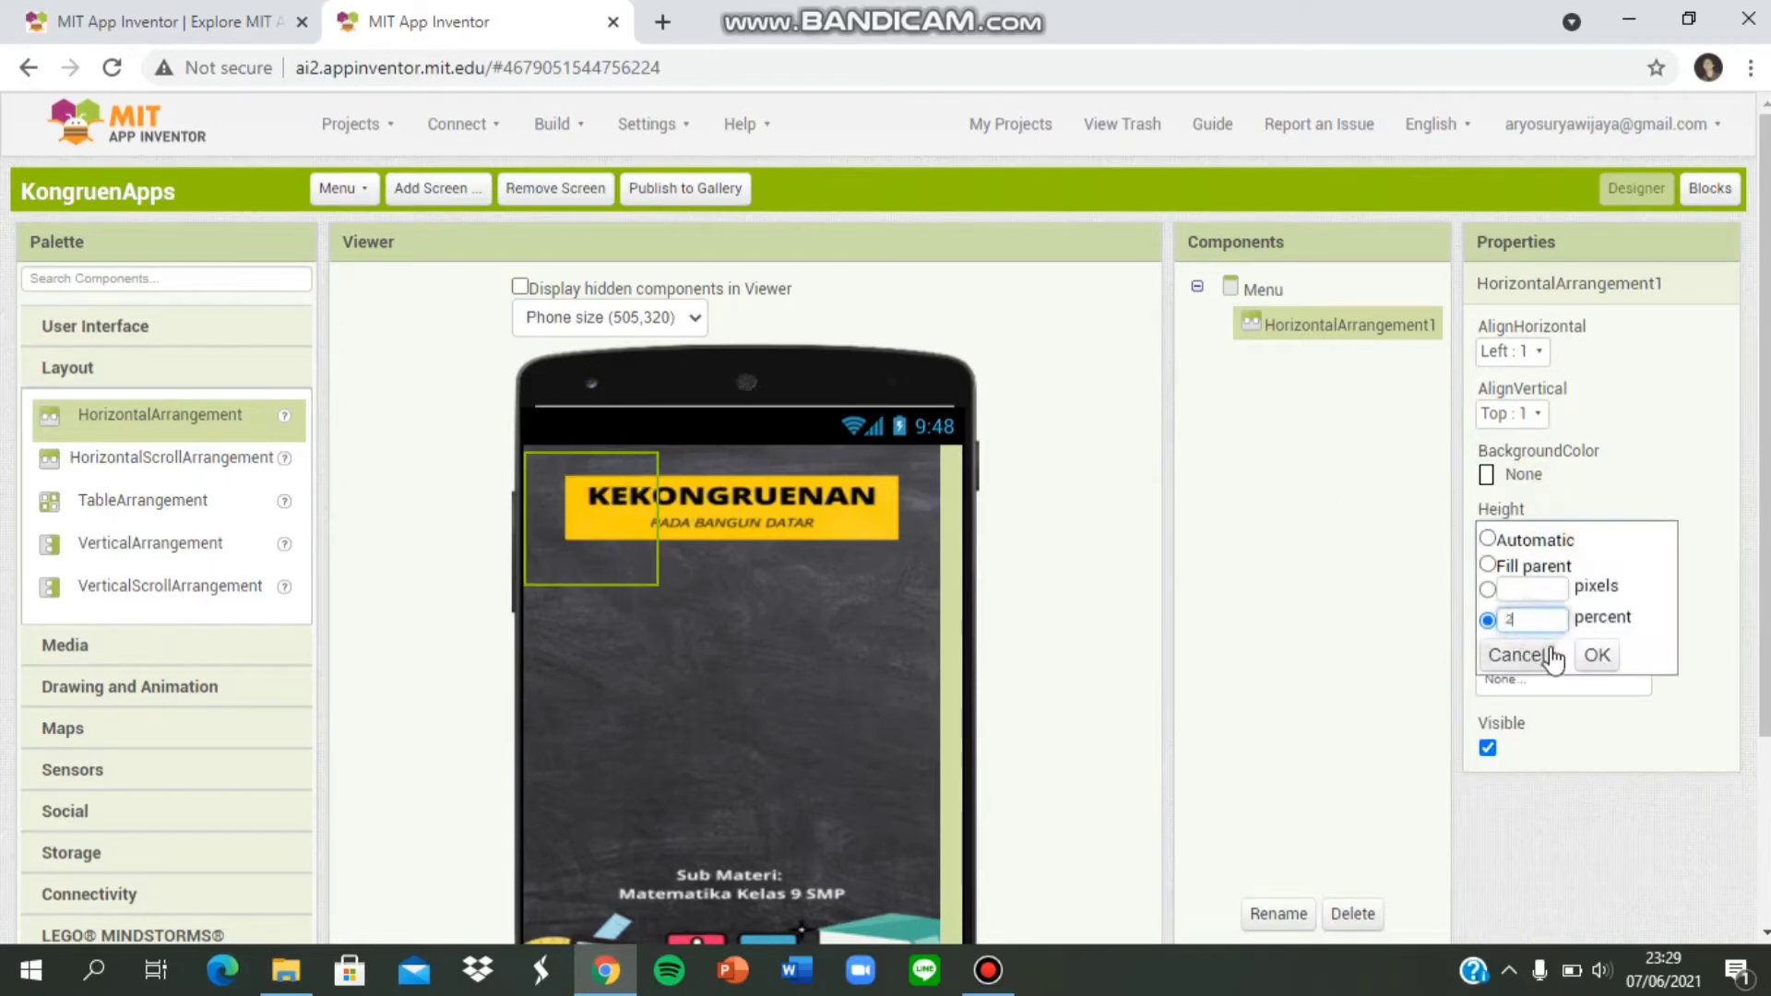
text(0)
click(1596, 654)
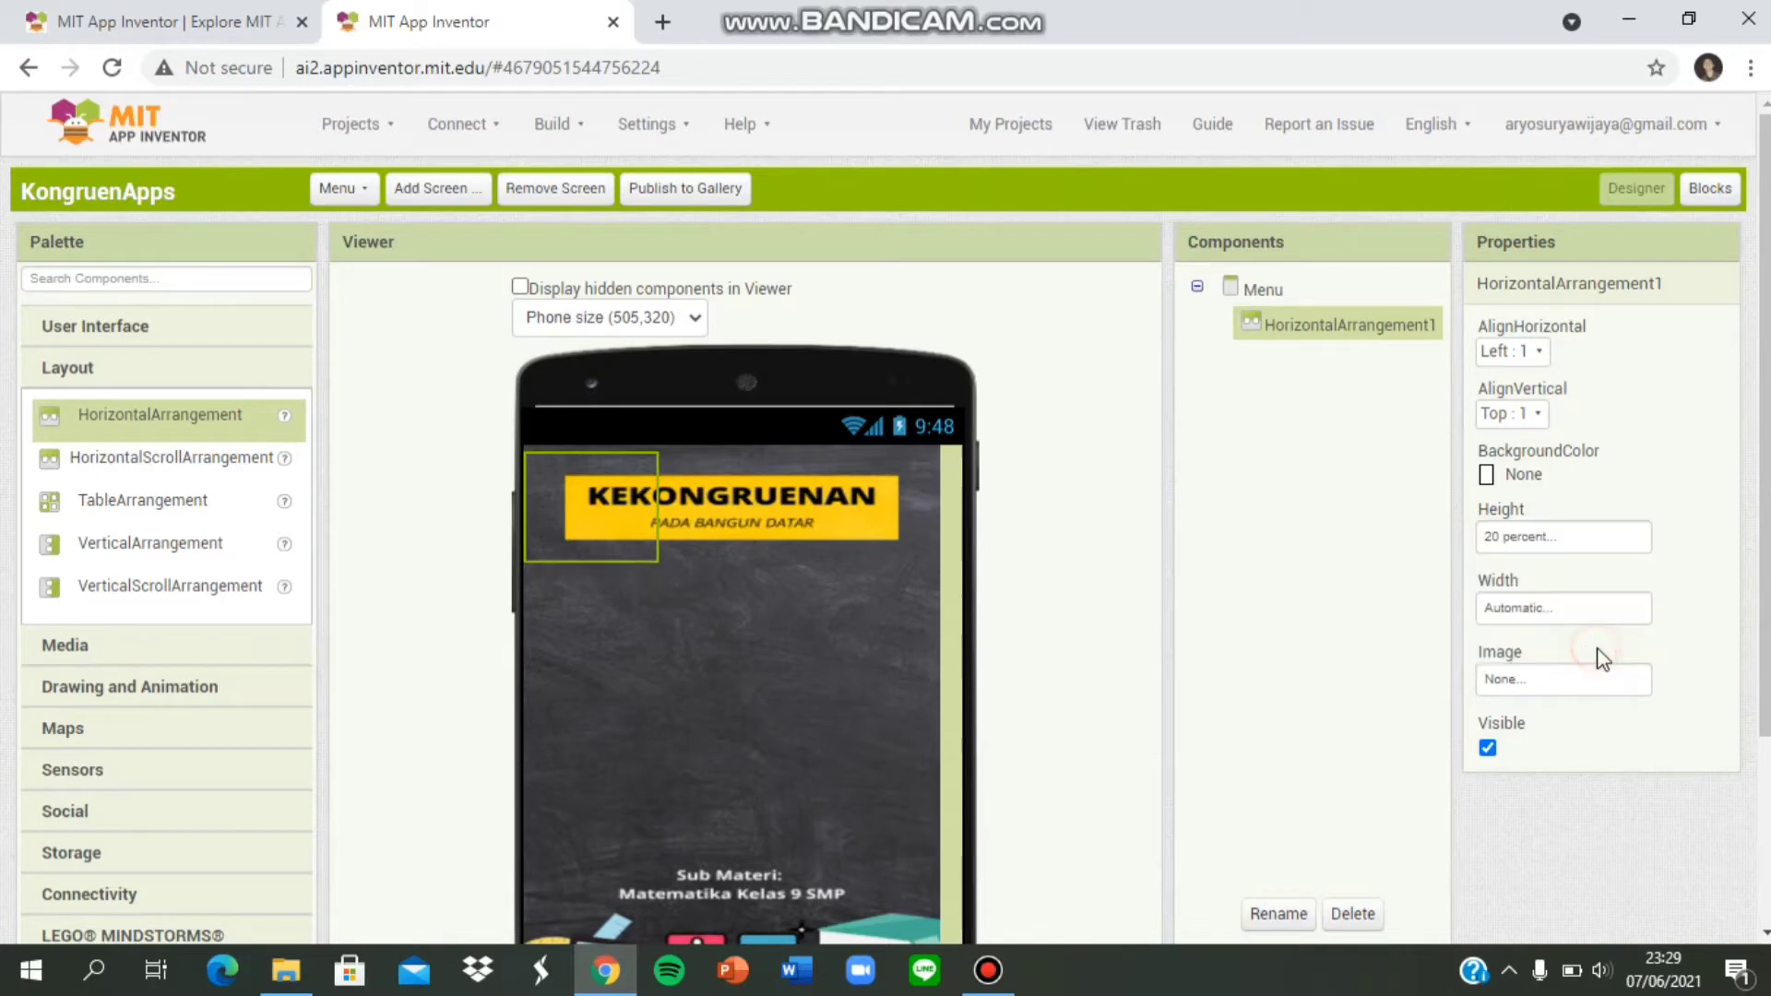
click(1538, 683)
click(1546, 608)
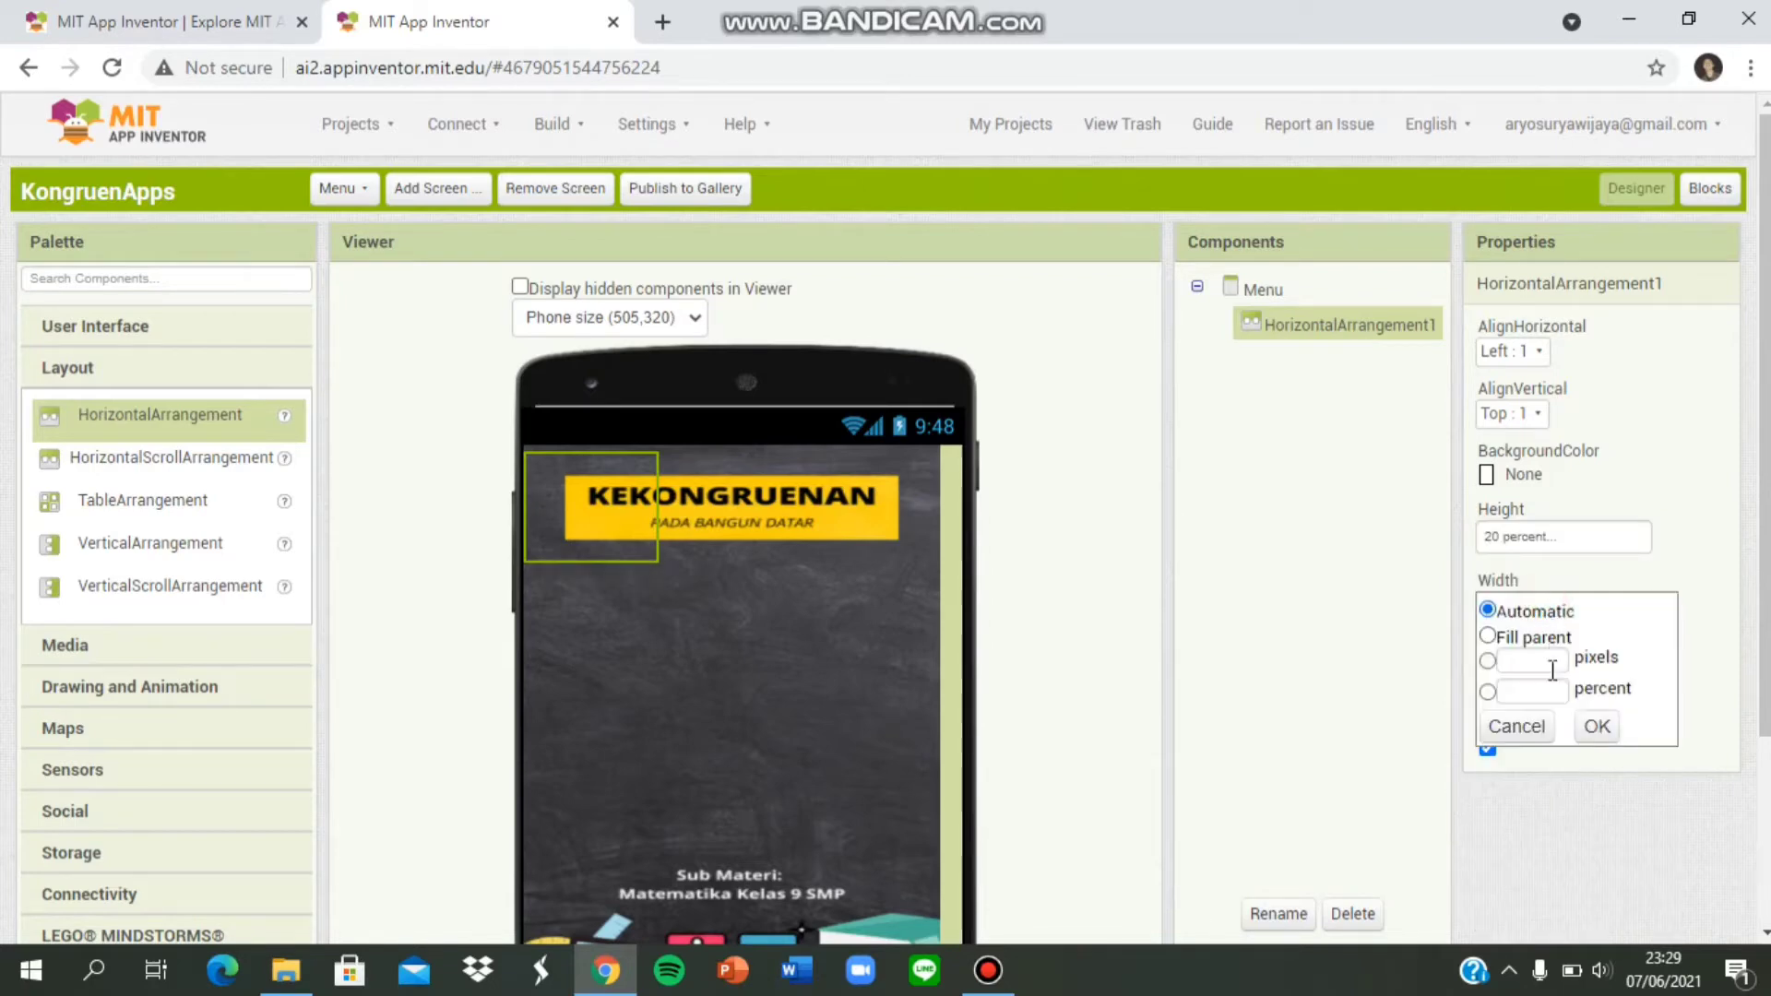
click(1552, 691)
text(100)
click(1596, 725)
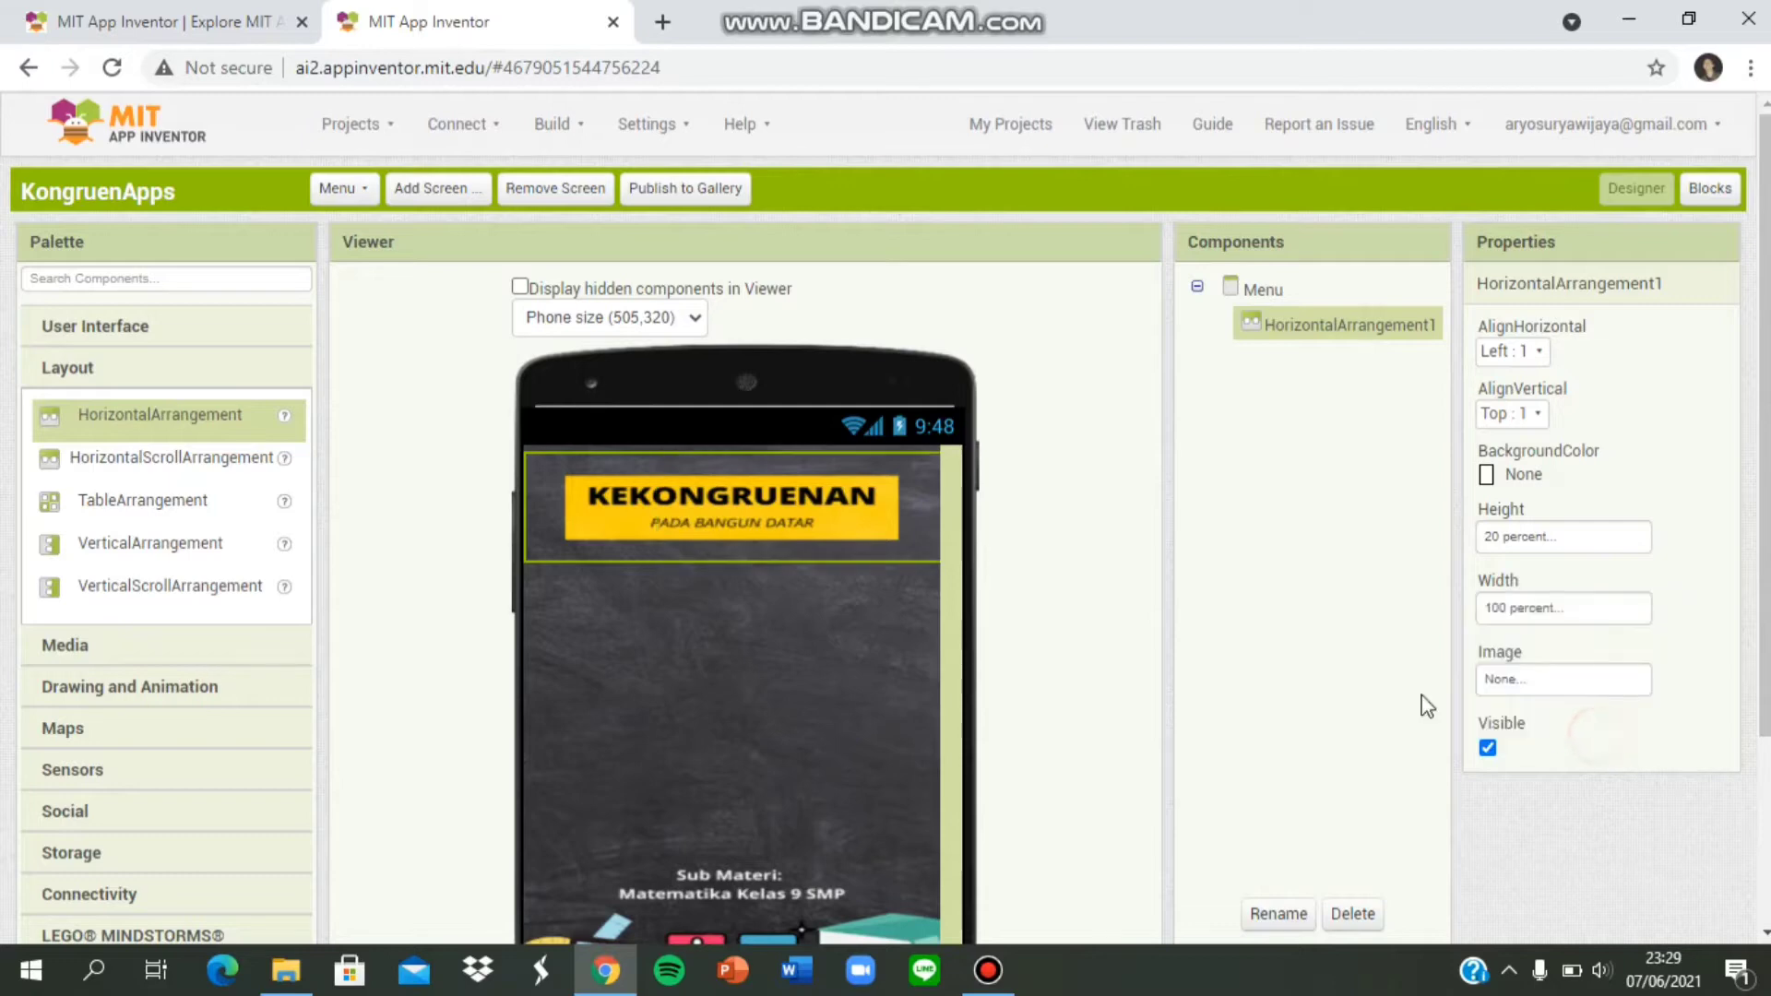
Add a second HorizontalArrangement below the first on the Menu screen and set its background color to None.
drag(102, 424, 616, 681)
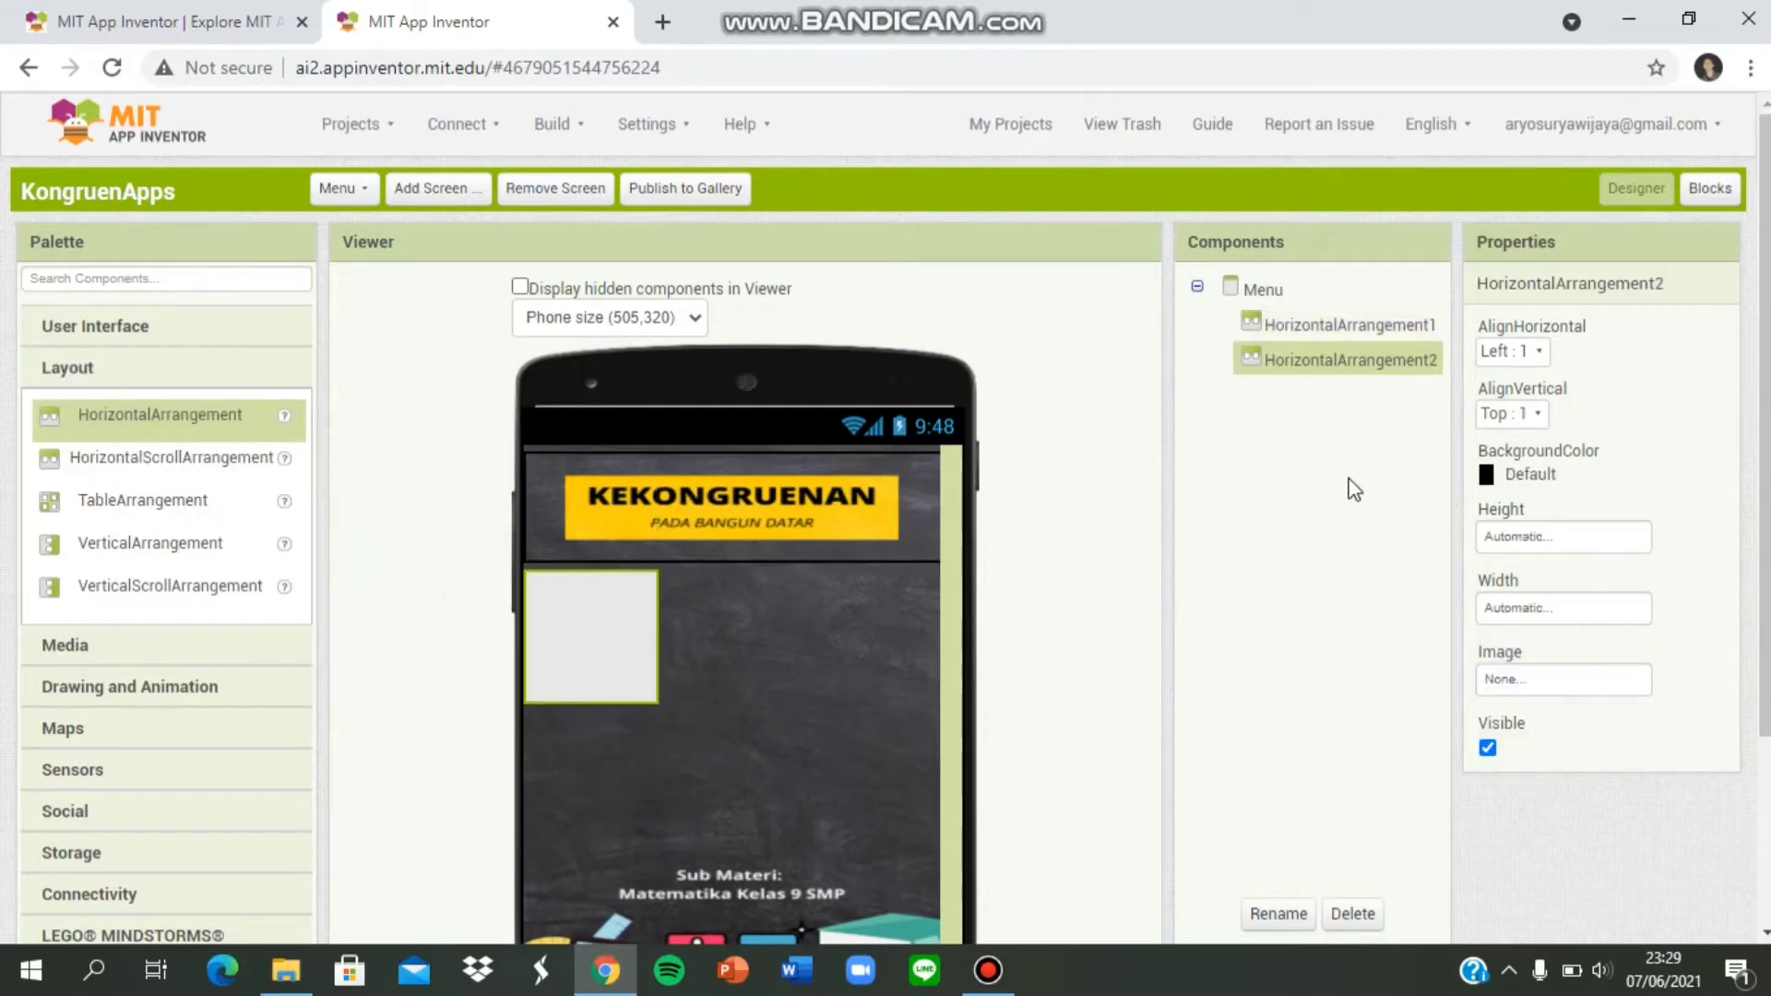
click(1529, 487)
click(1531, 514)
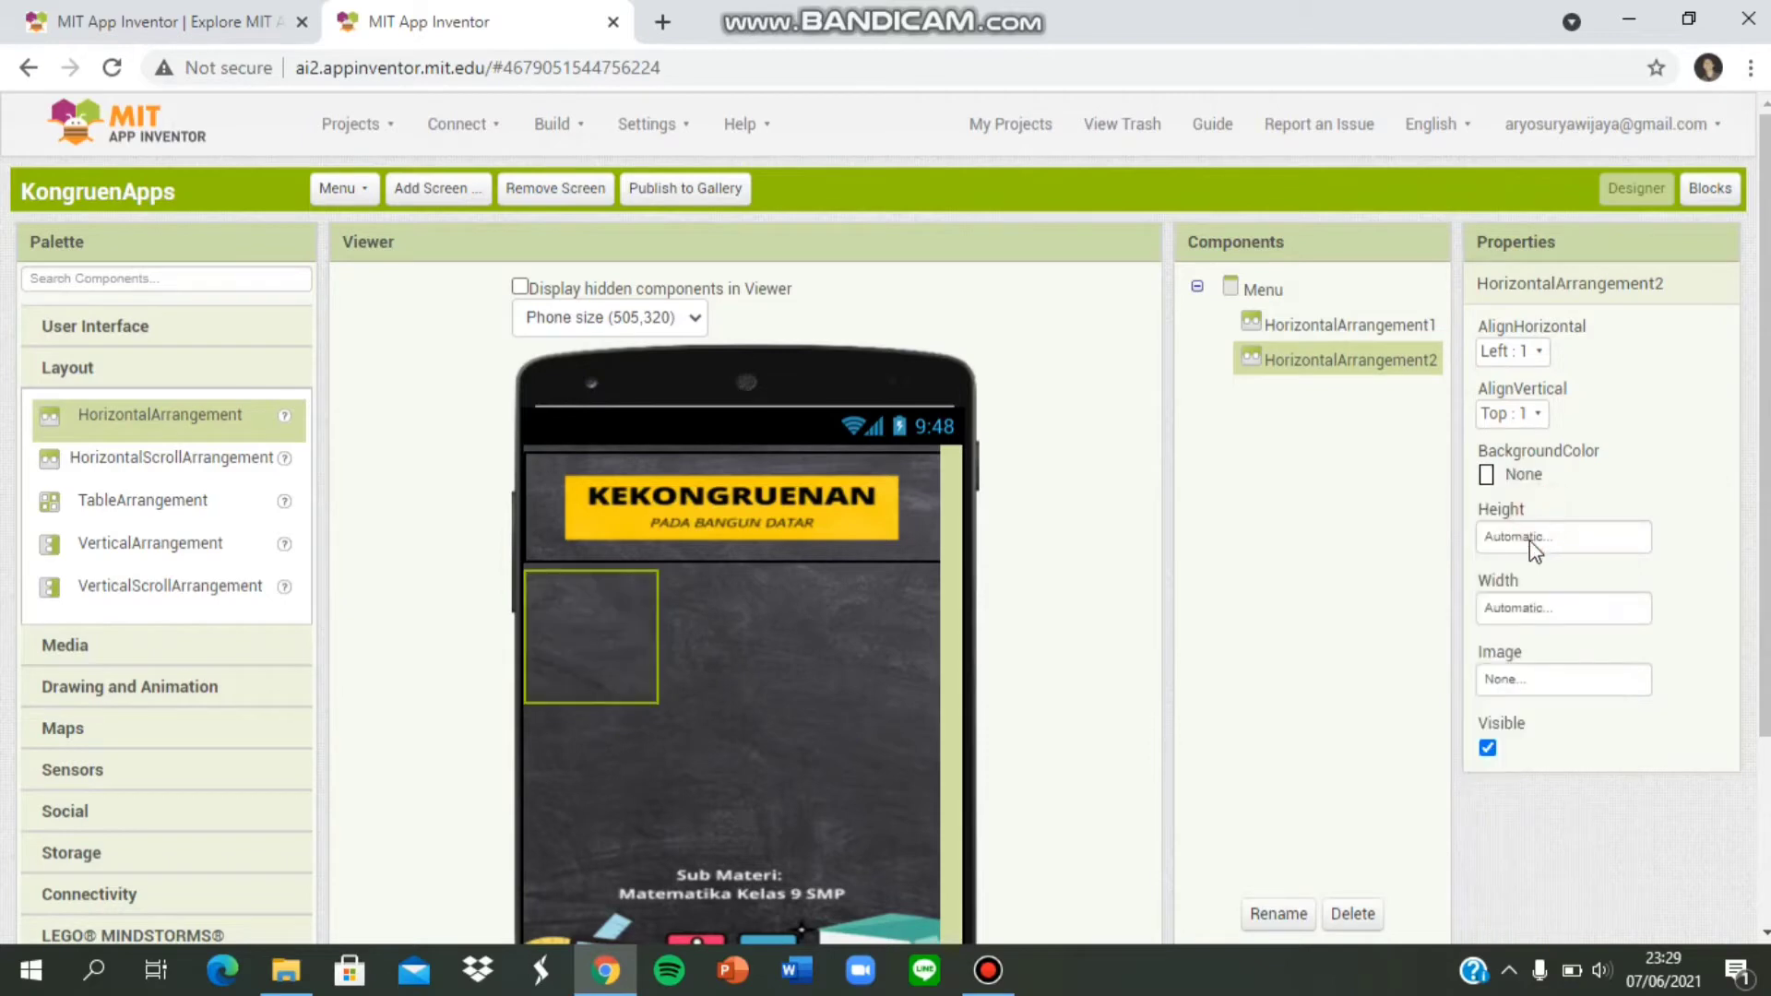
Set HorizontalArrangement2's height to 20 percent and its width to 100 percent.
click(1532, 539)
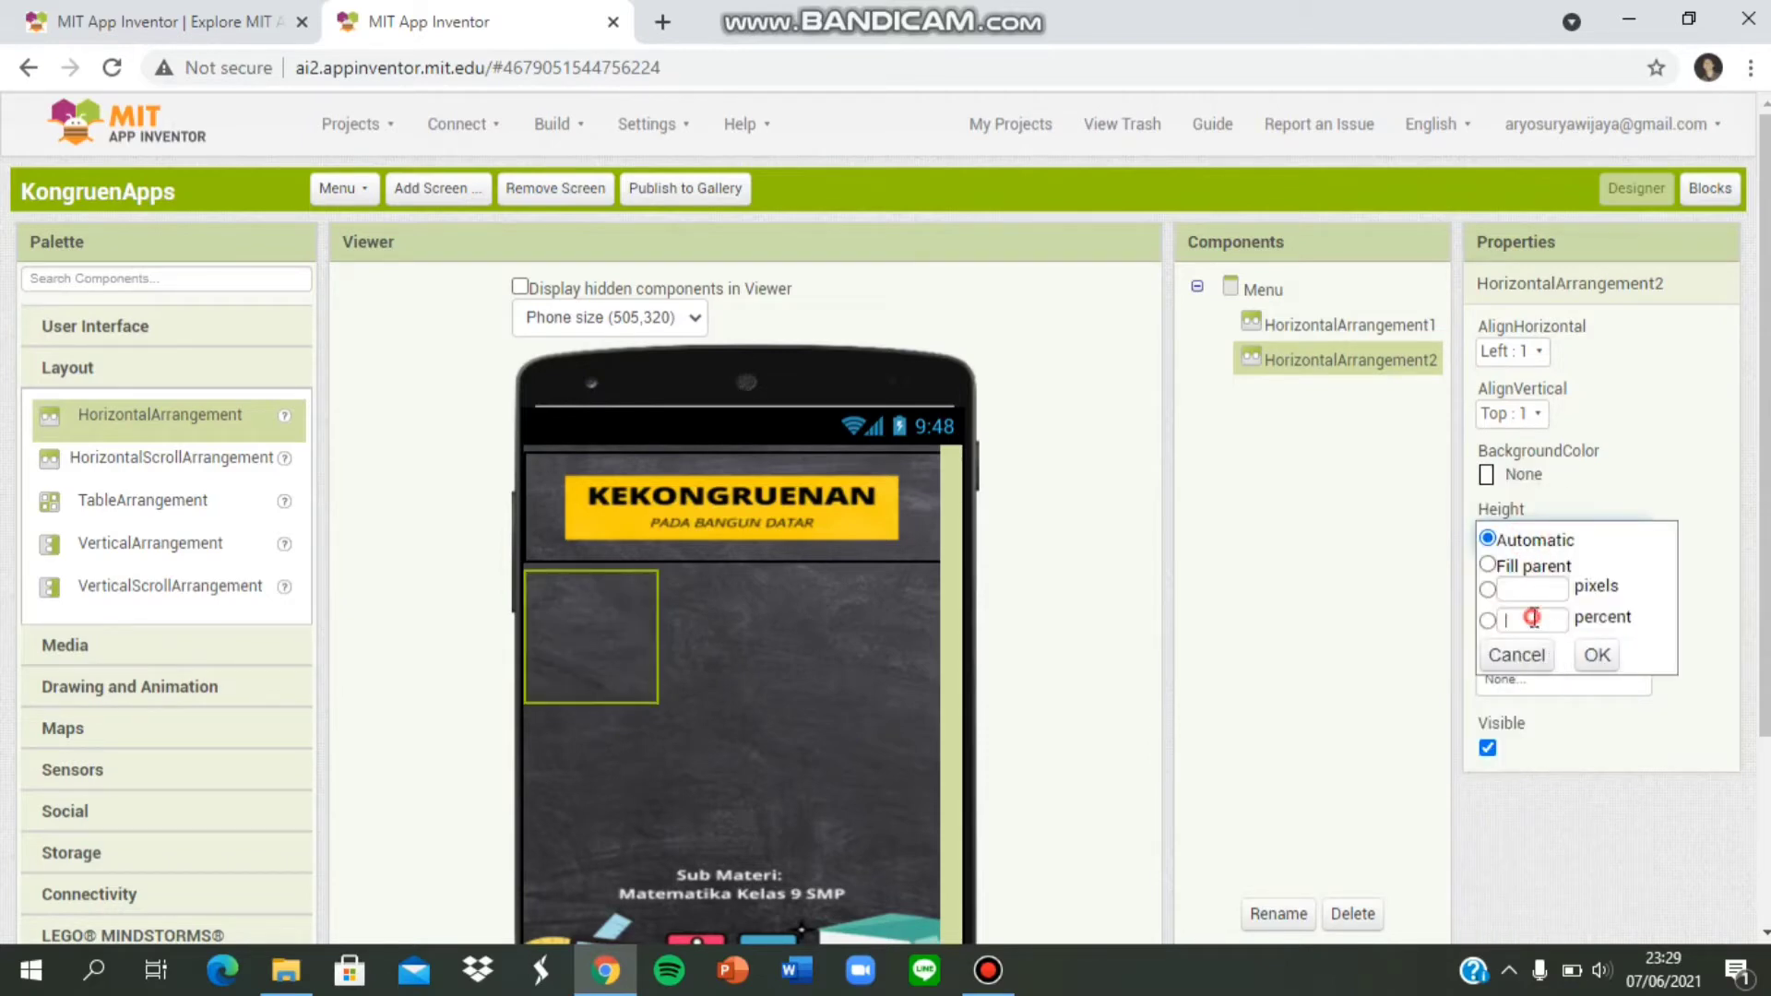
text(20)
click(1594, 654)
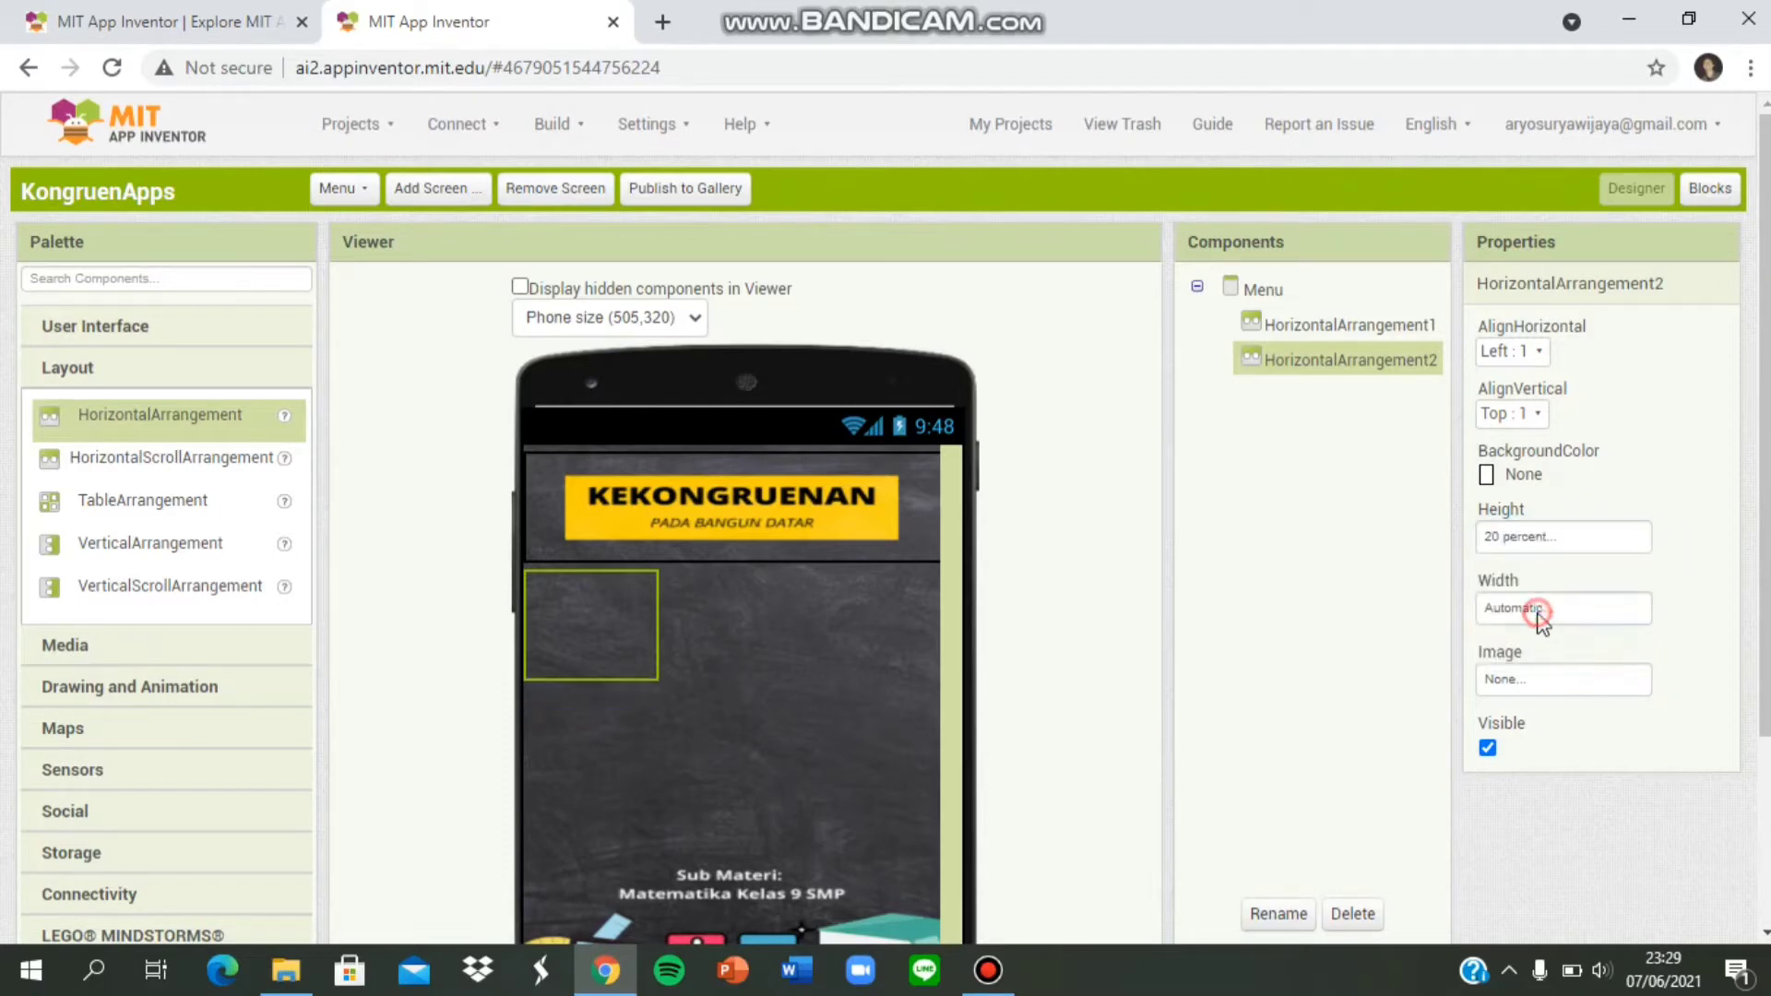
click(1534, 610)
click(1533, 692)
text(100)
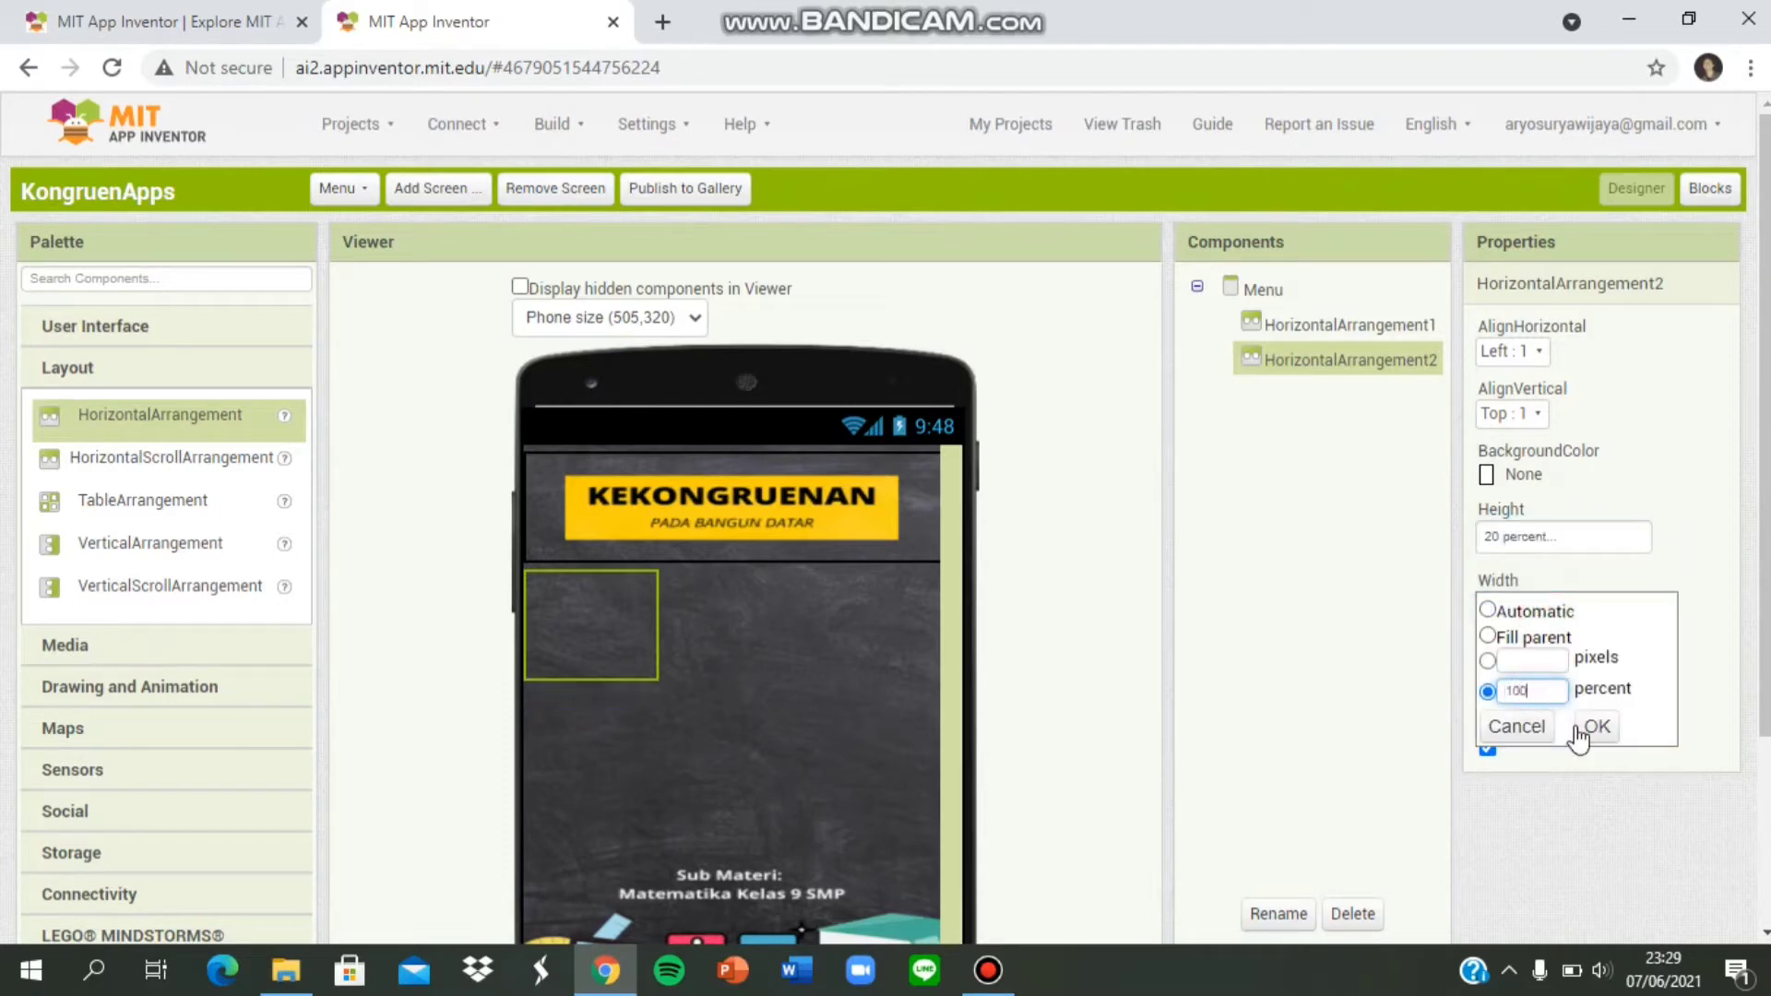
click(1584, 729)
Add a HorizontalArrangement inside HorizontalArrangement2 with a width of 13 percent and background color None.
drag(167, 406, 595, 632)
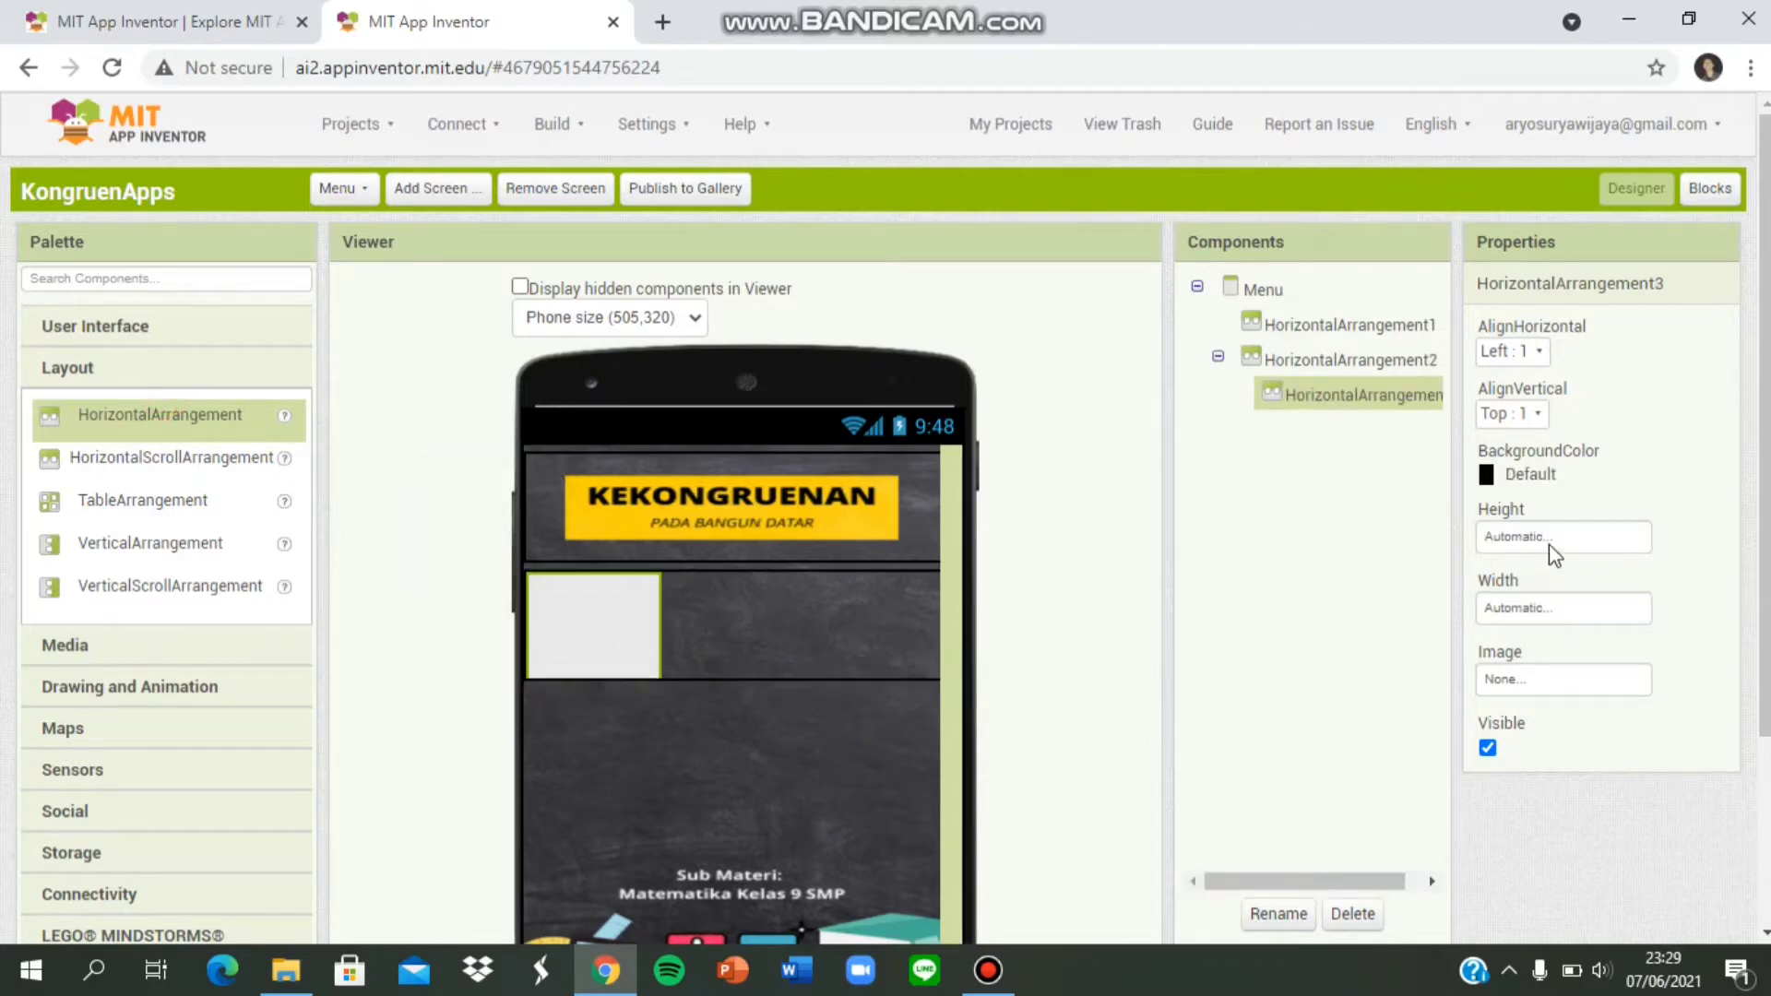
click(1542, 611)
click(1535, 690)
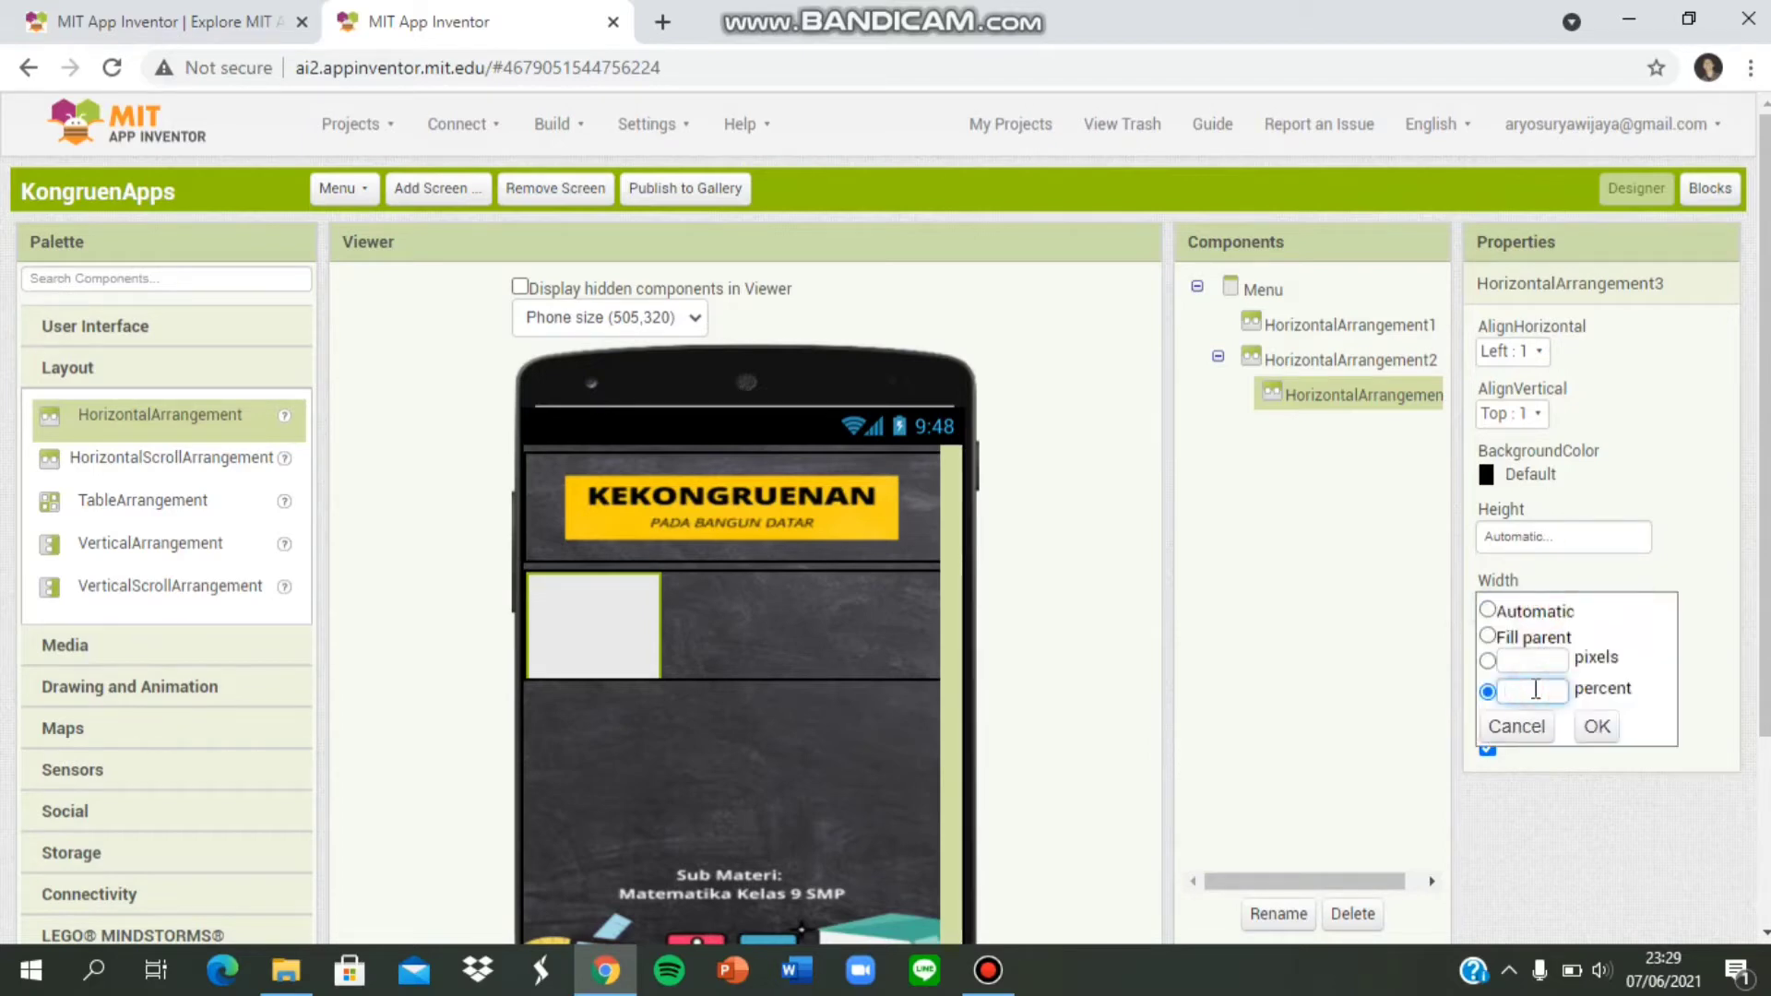
text(13)
click(1594, 727)
click(1523, 474)
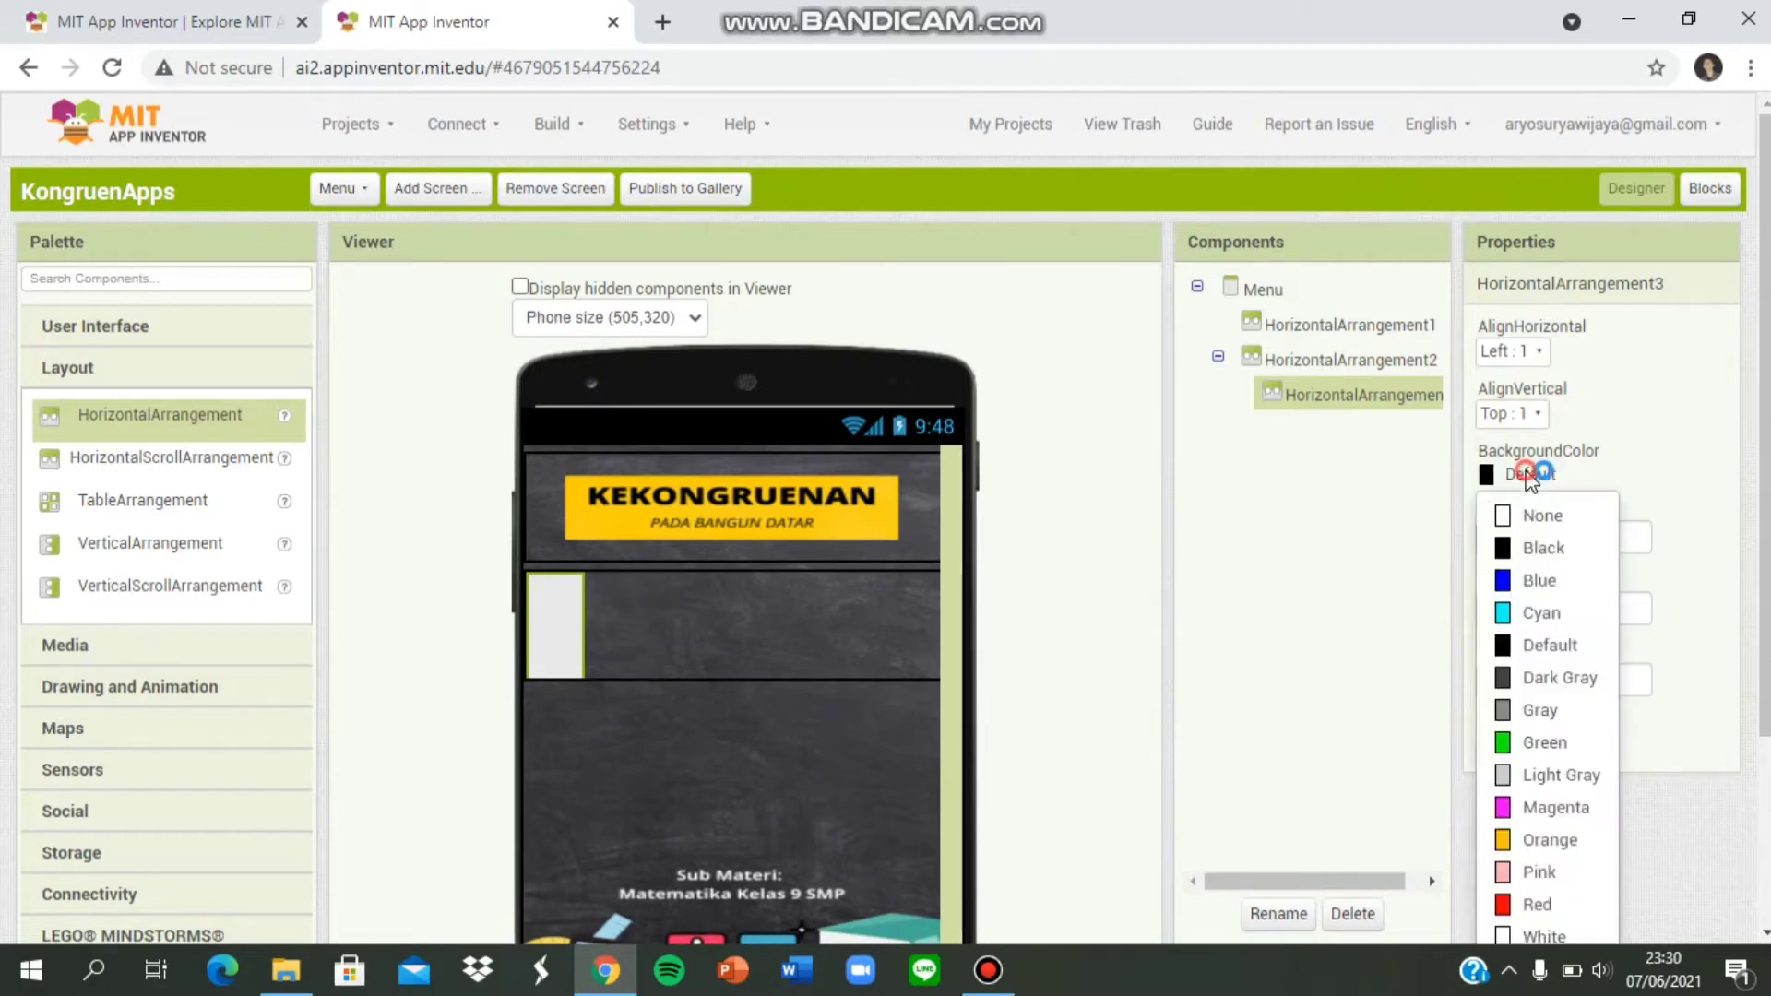
click(1521, 507)
Add a Button inside HorizontalArrangement2, right after the 13 percent wide arrangement, and clear its text.
click(164, 334)
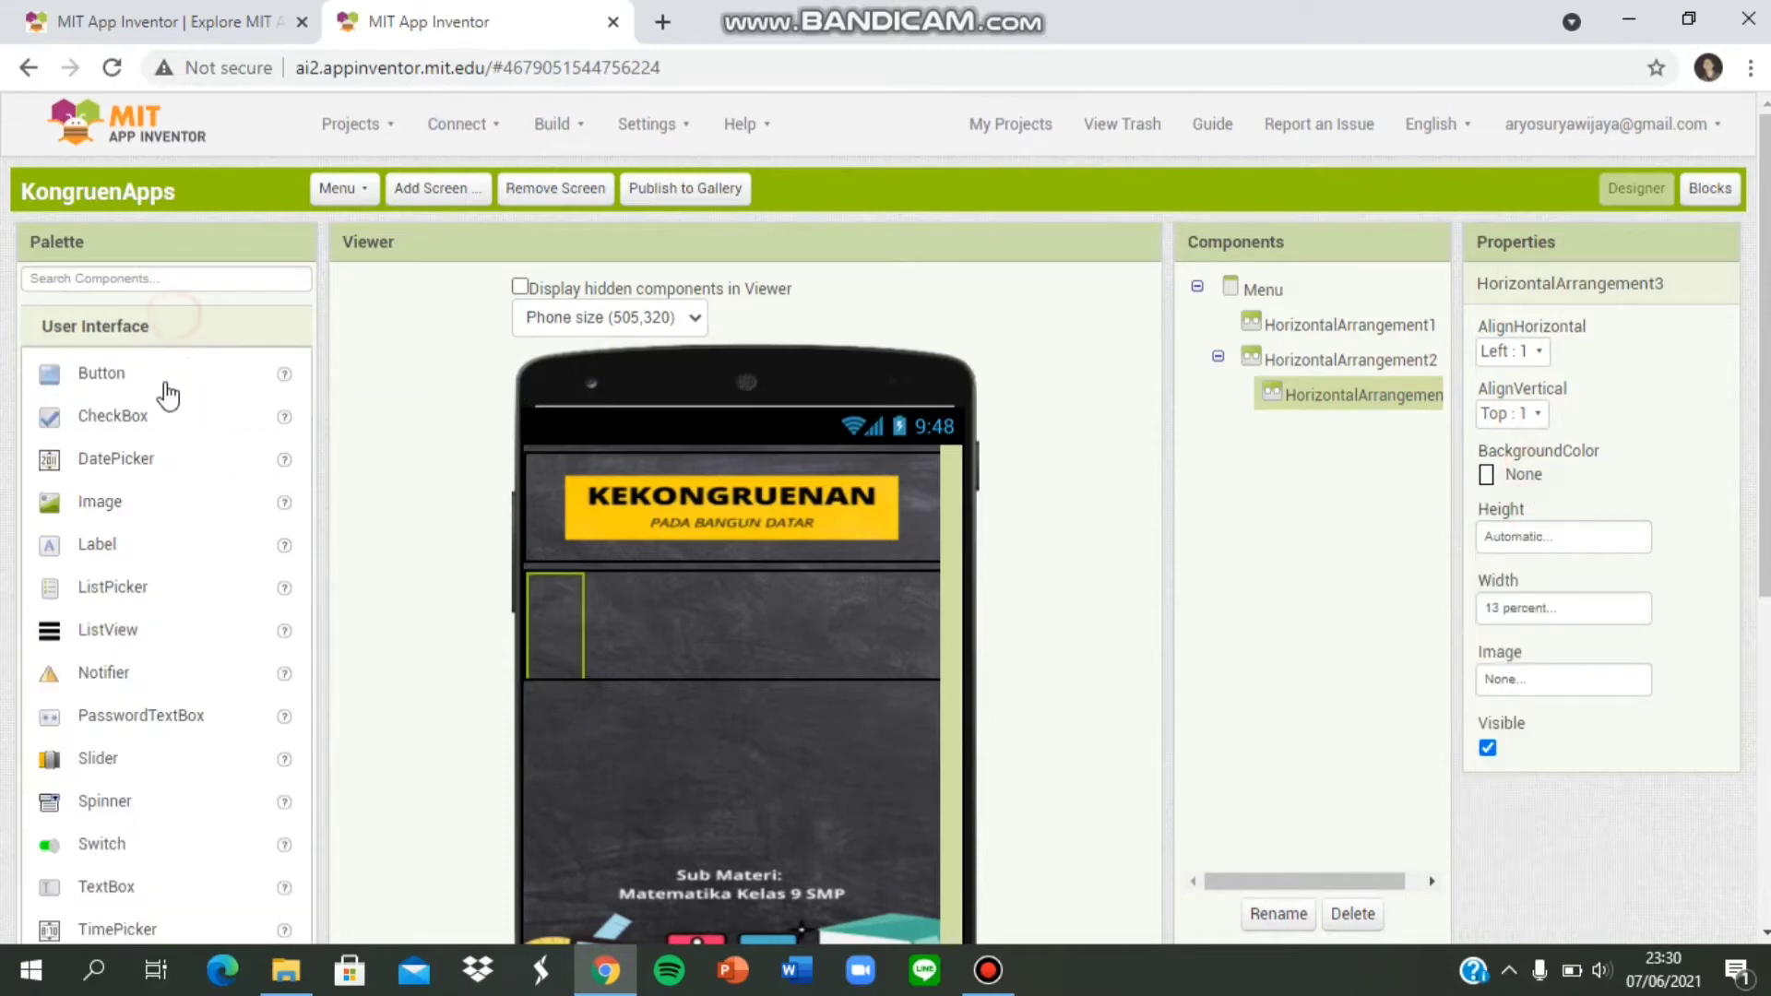
drag(342, 429, 645, 609)
scroll(953, 538, down, 4)
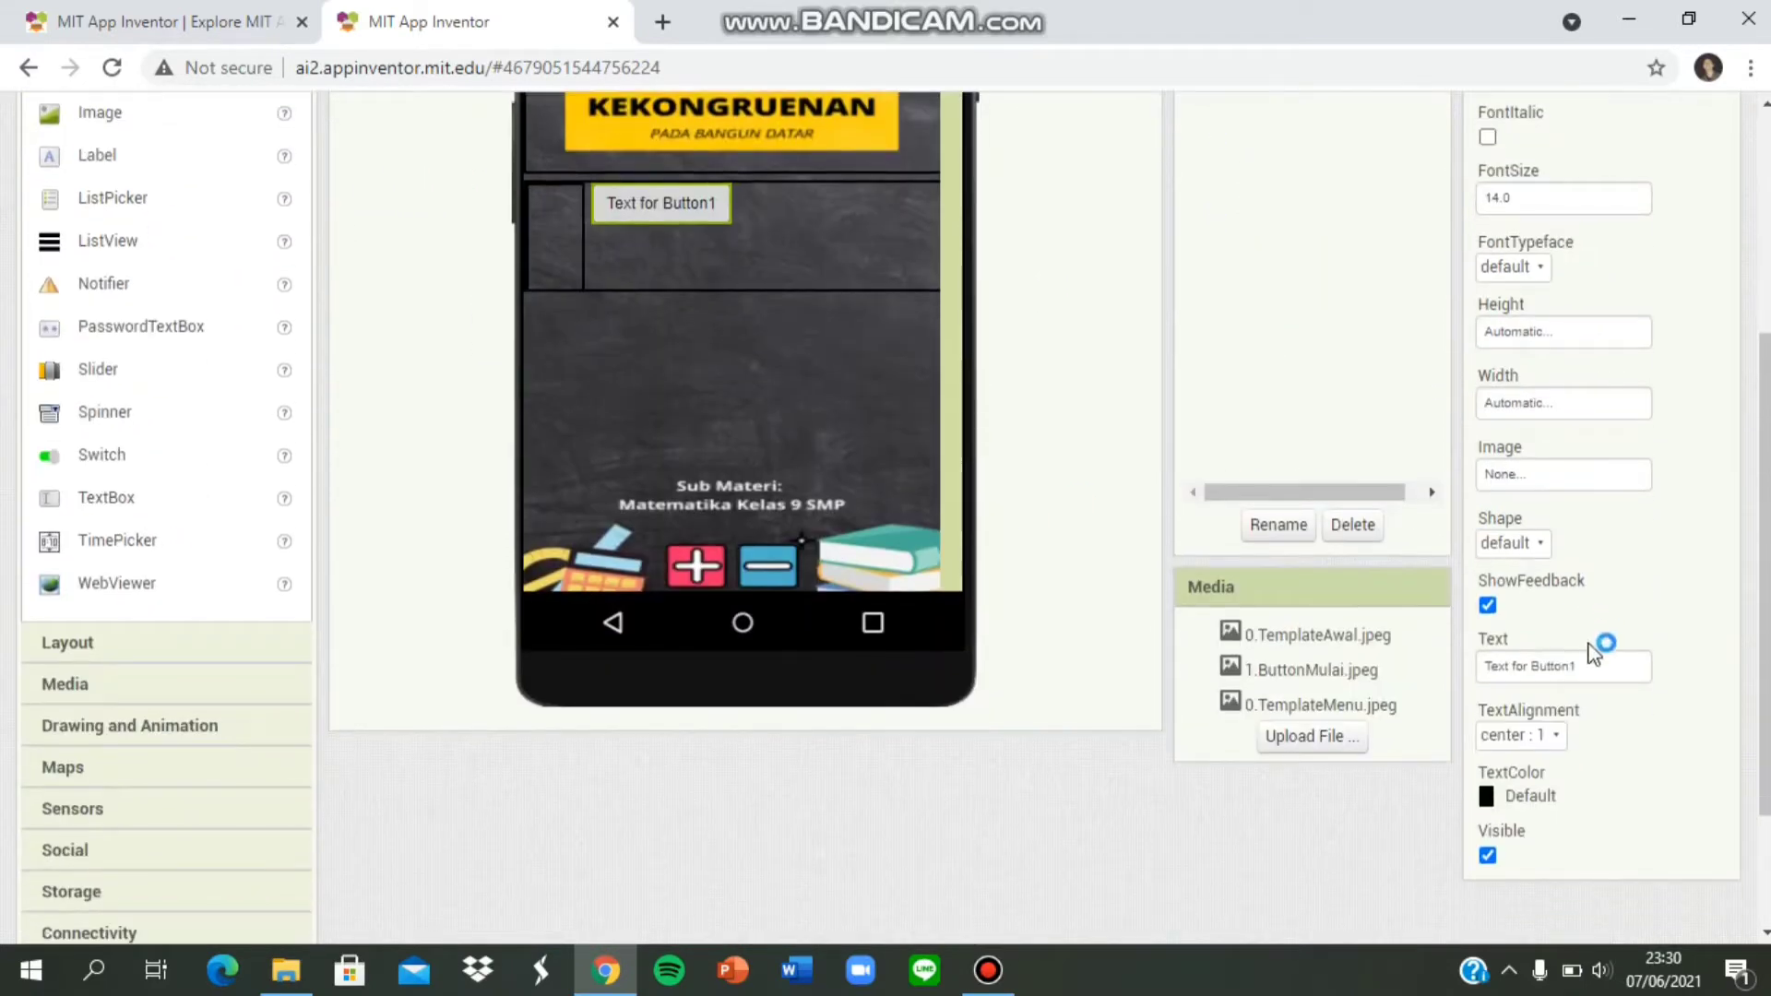
click(1595, 657)
key(ctrl+a)
key(BackSpace)
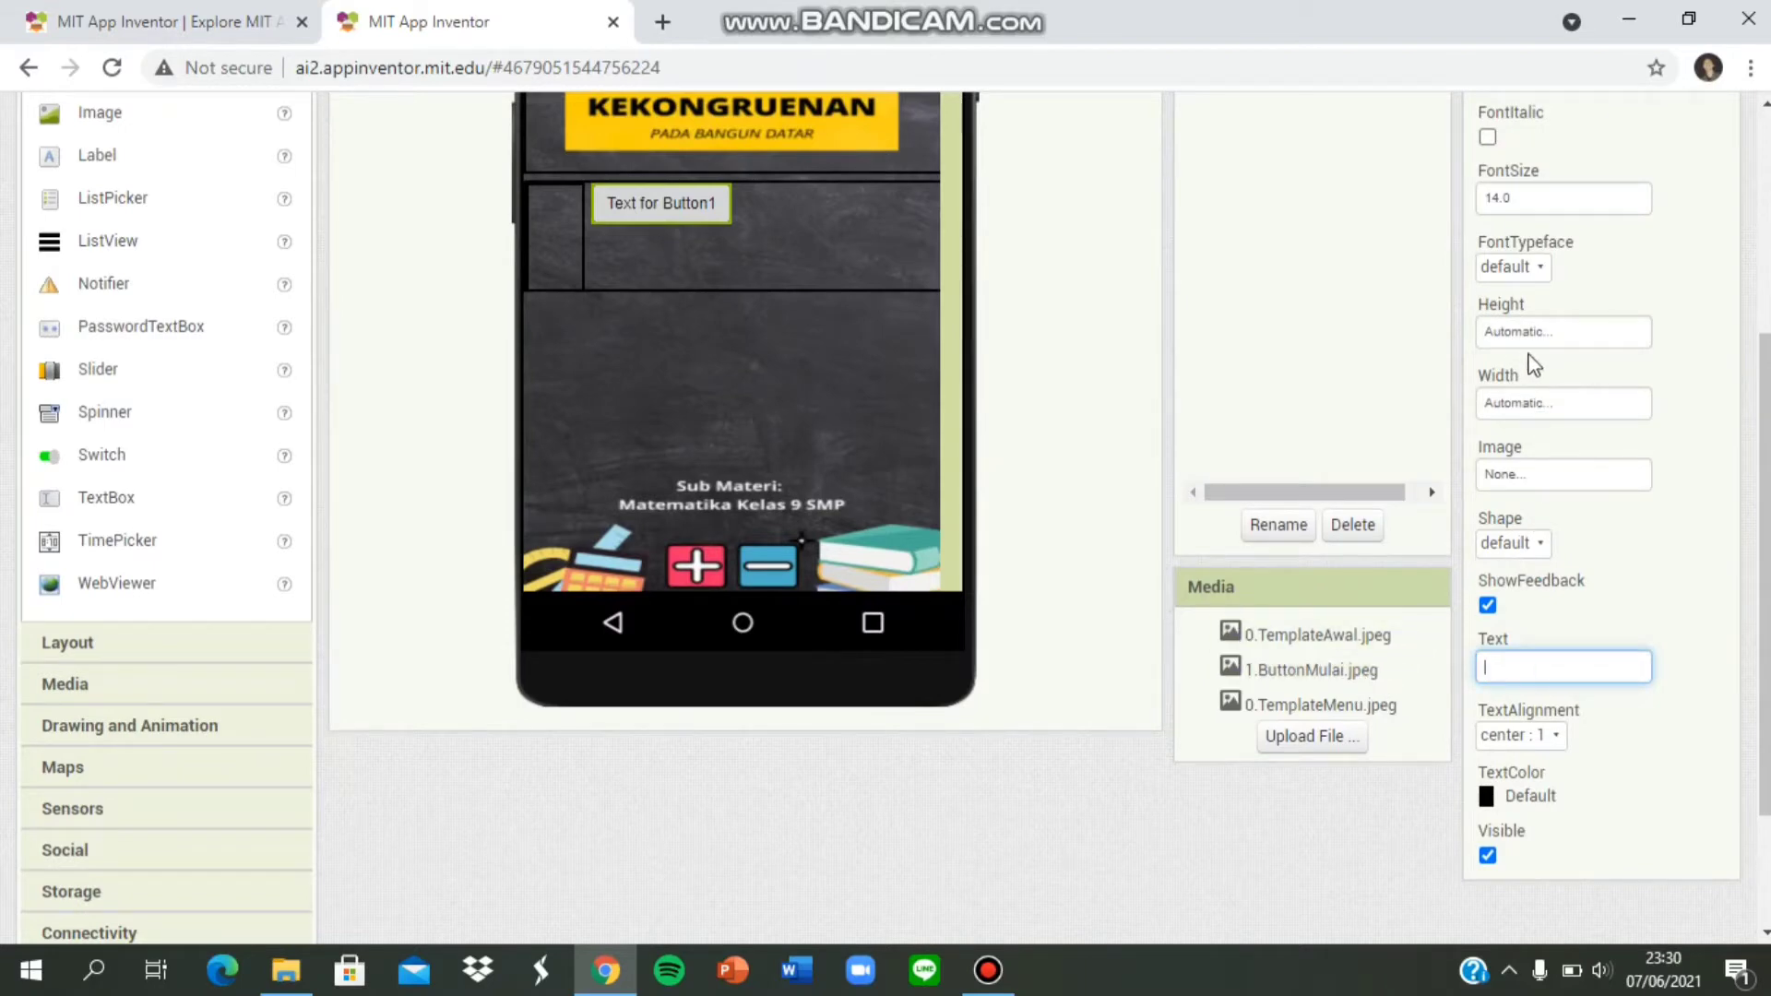
Upload the Materi picture 2. Button.jpeg and use it as Button1's image.
scroll(1533, 365, up, 3)
scroll(1590, 594, down, 2)
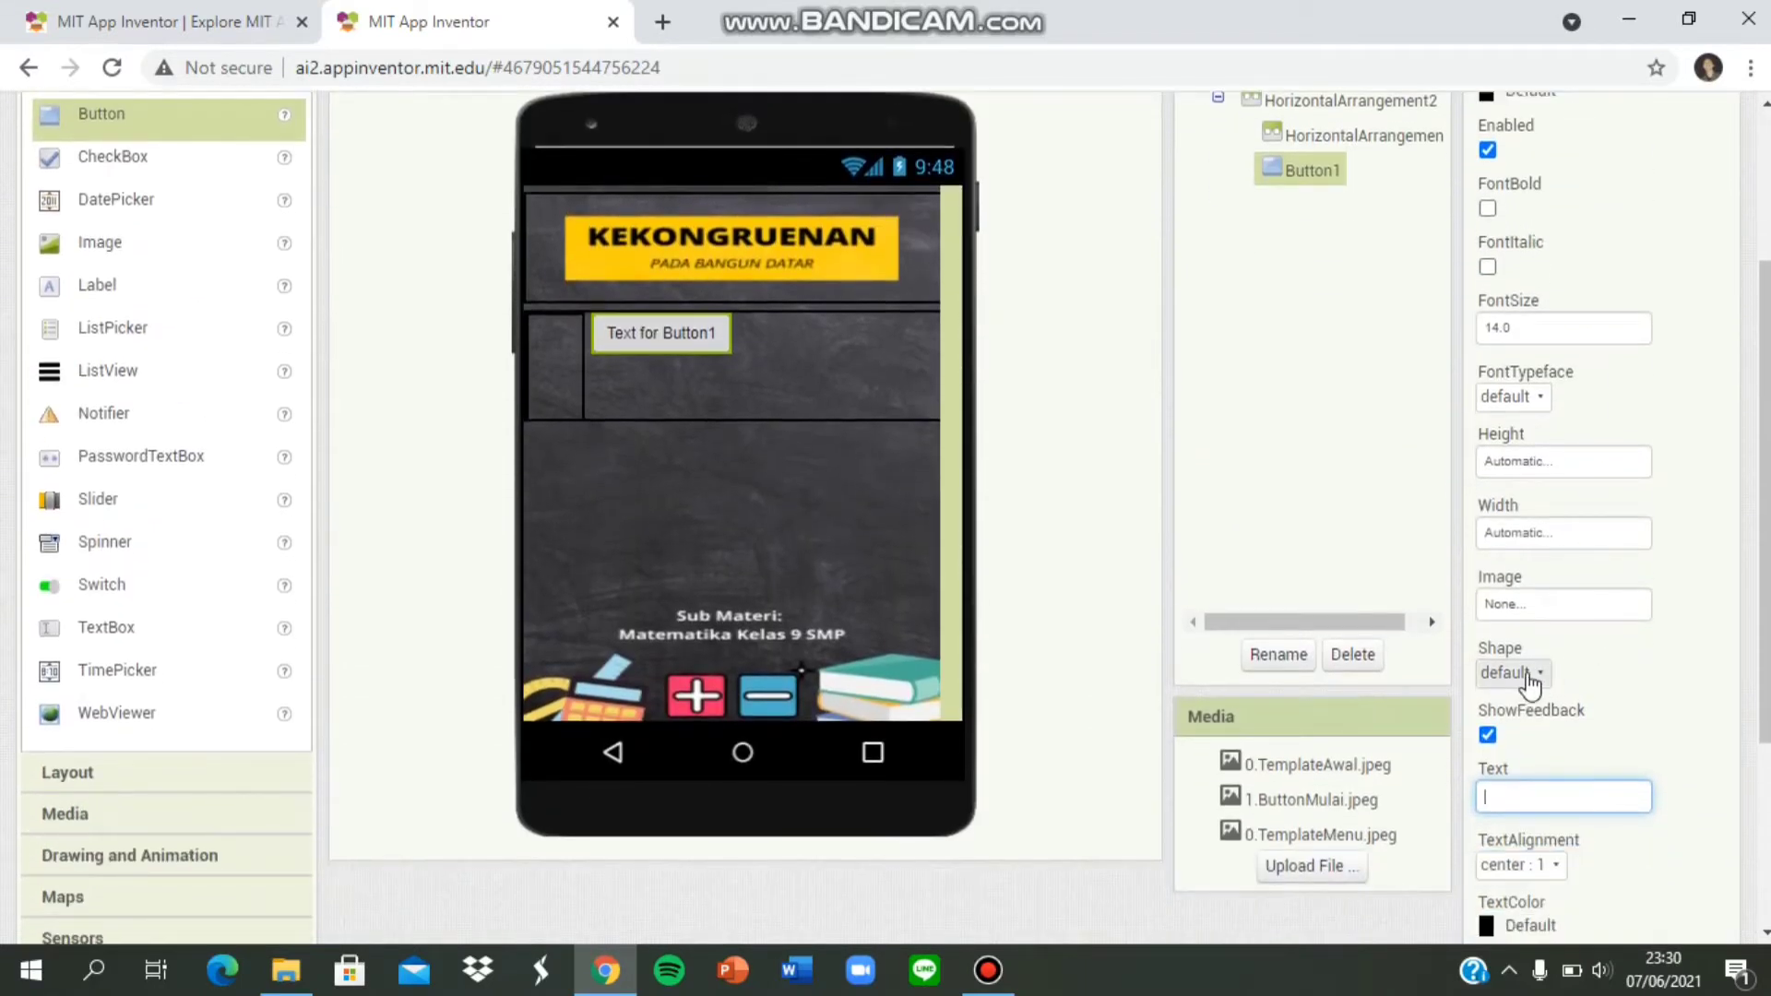
scroll(1536, 645, down, 2)
scroll(1540, 613, up, 2)
click(1538, 604)
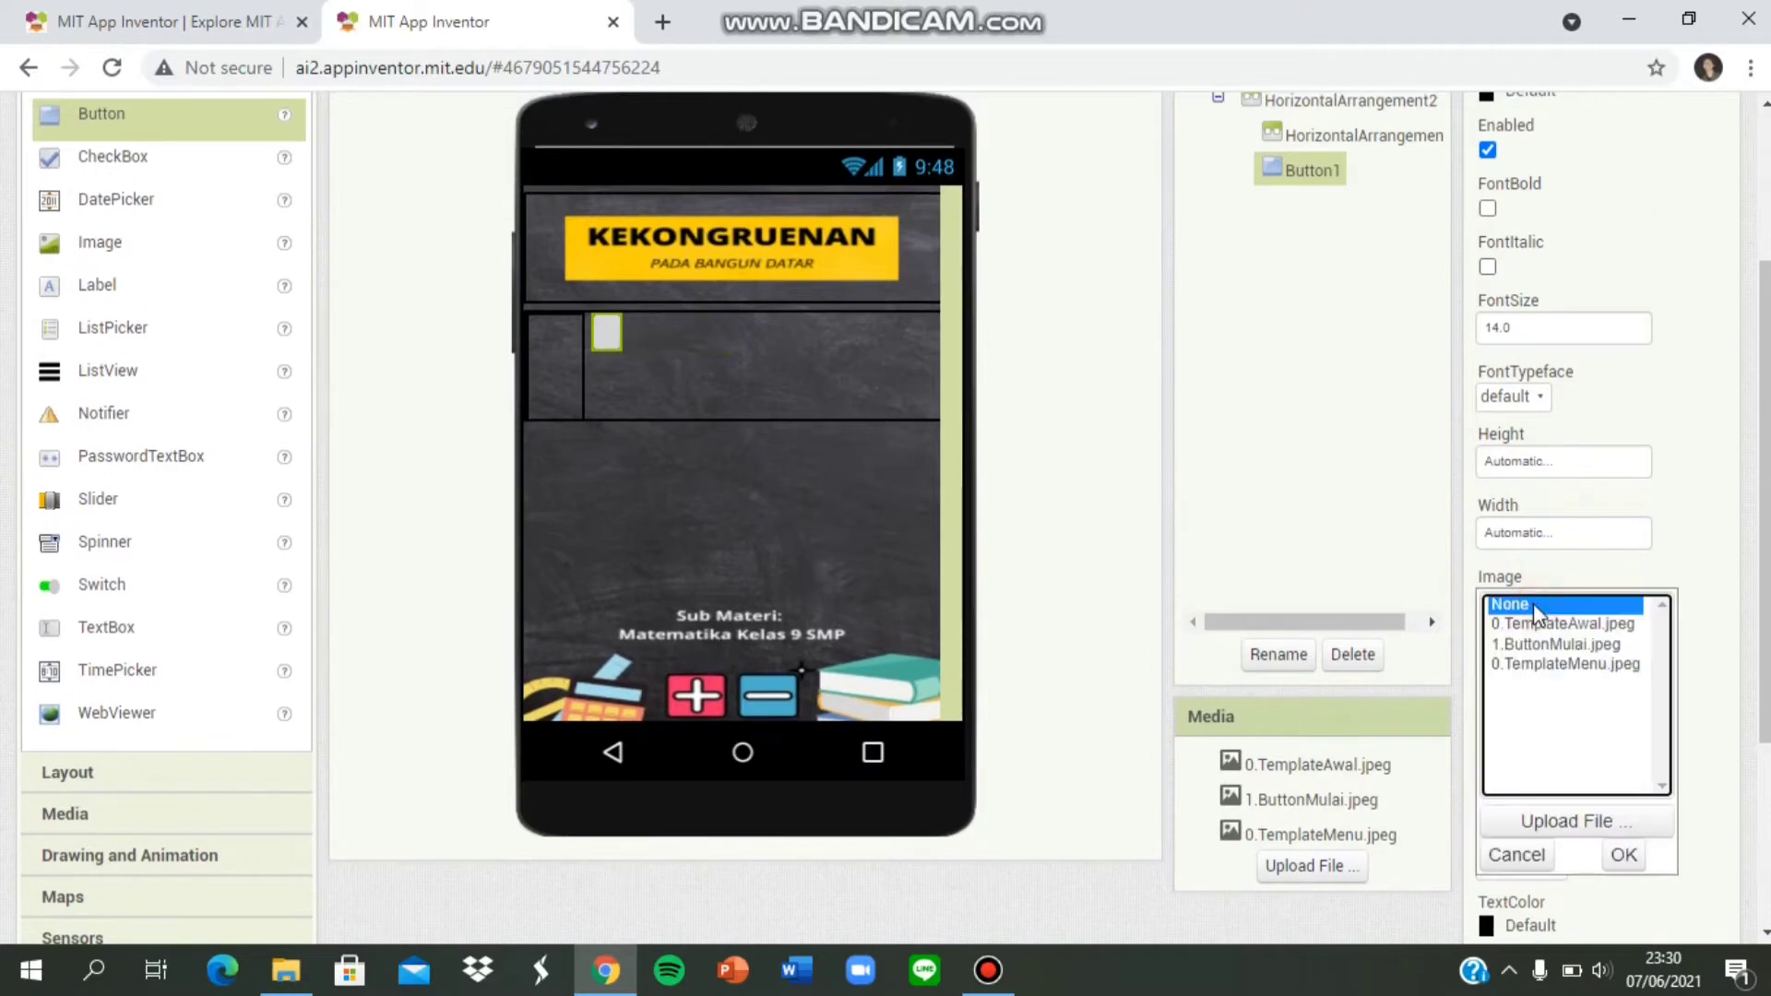
click(1565, 819)
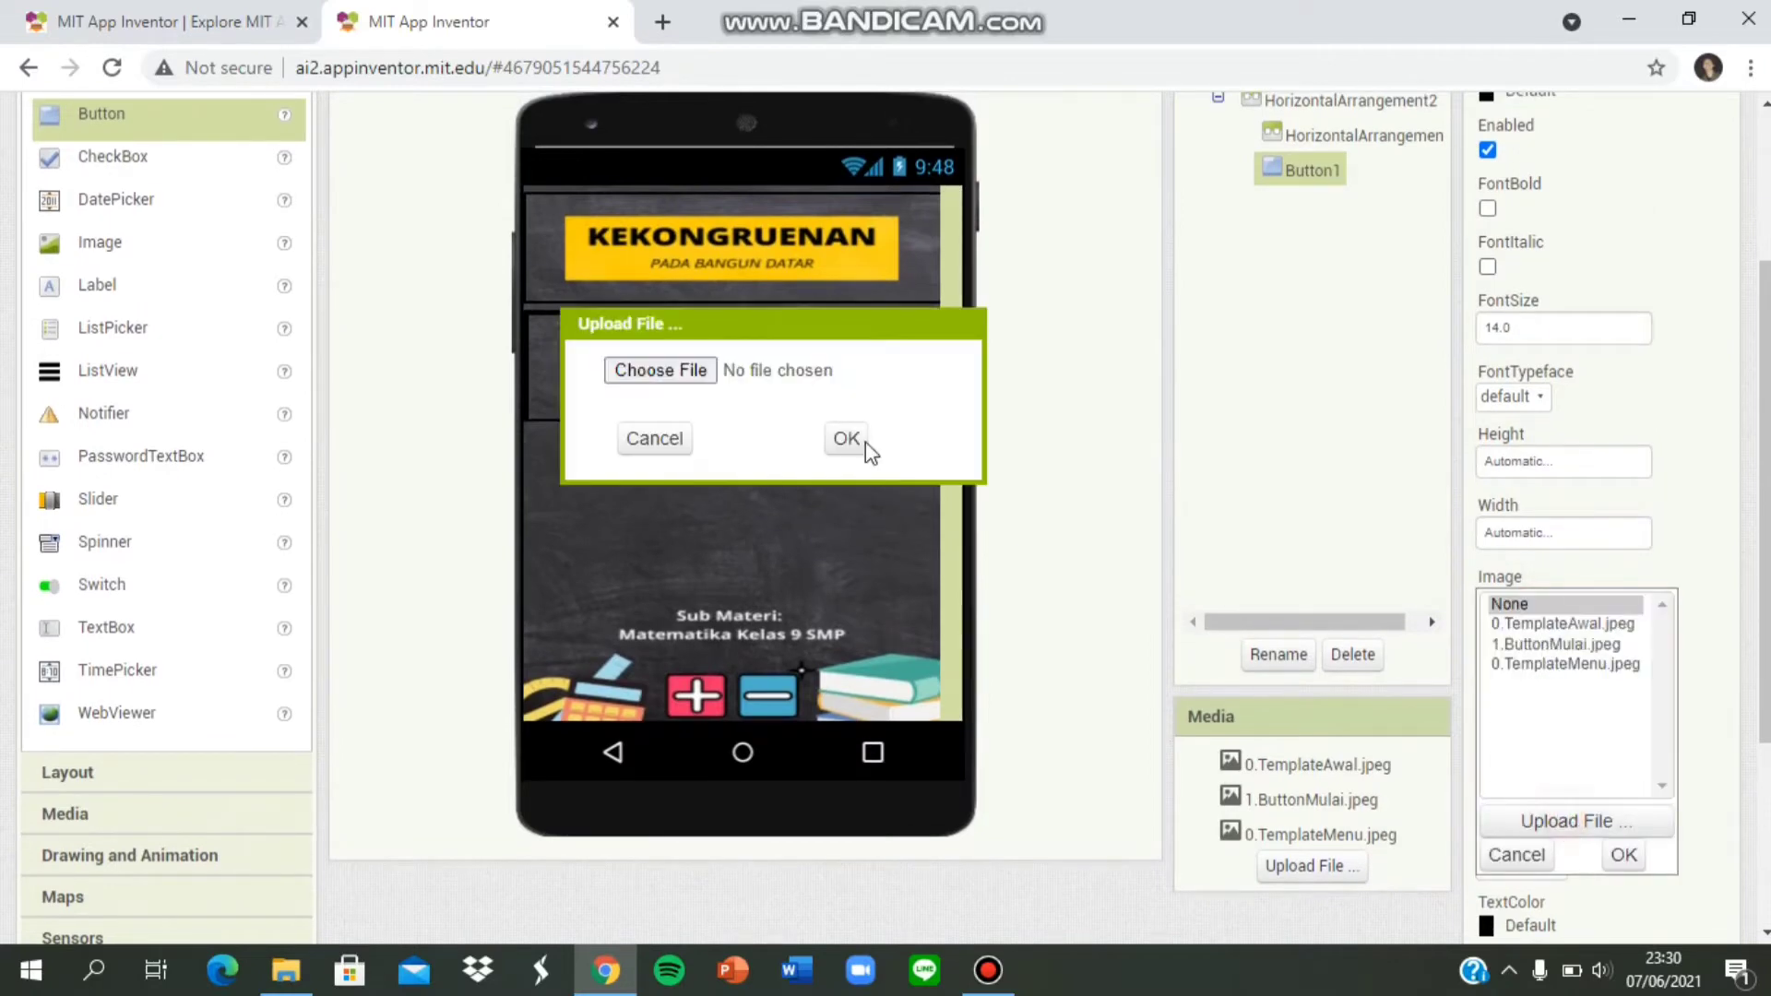
click(698, 371)
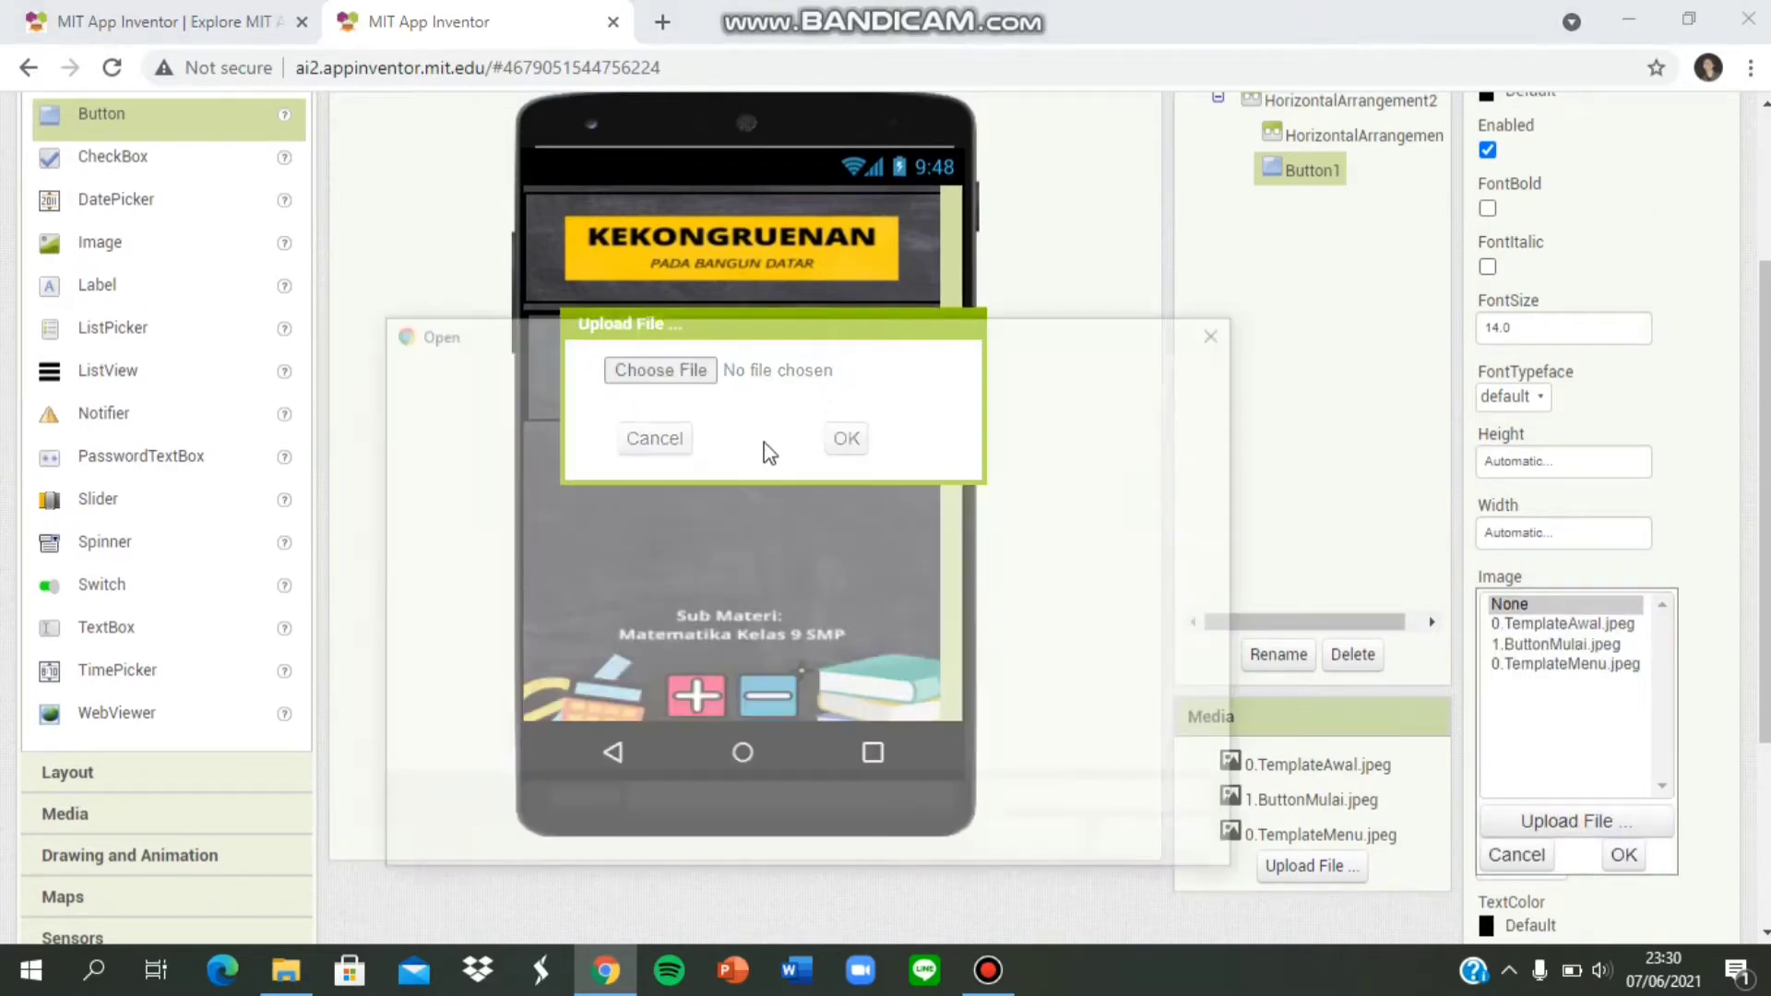
click(1093, 687)
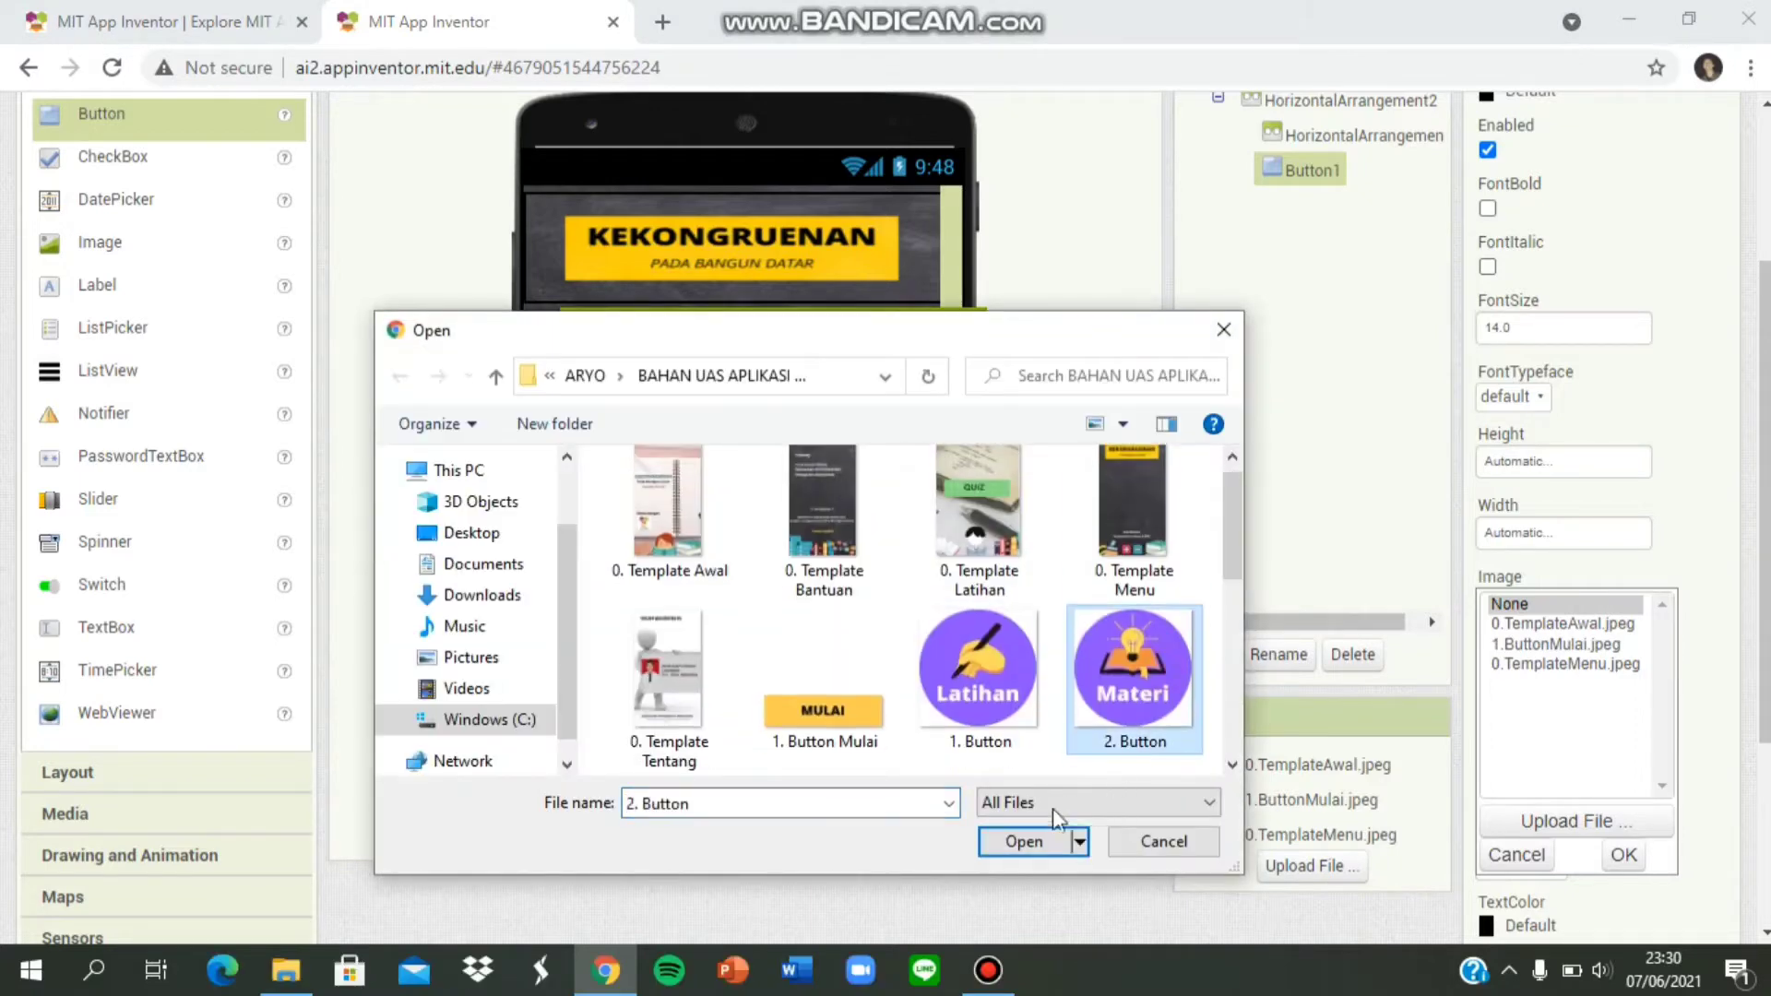
click(1024, 841)
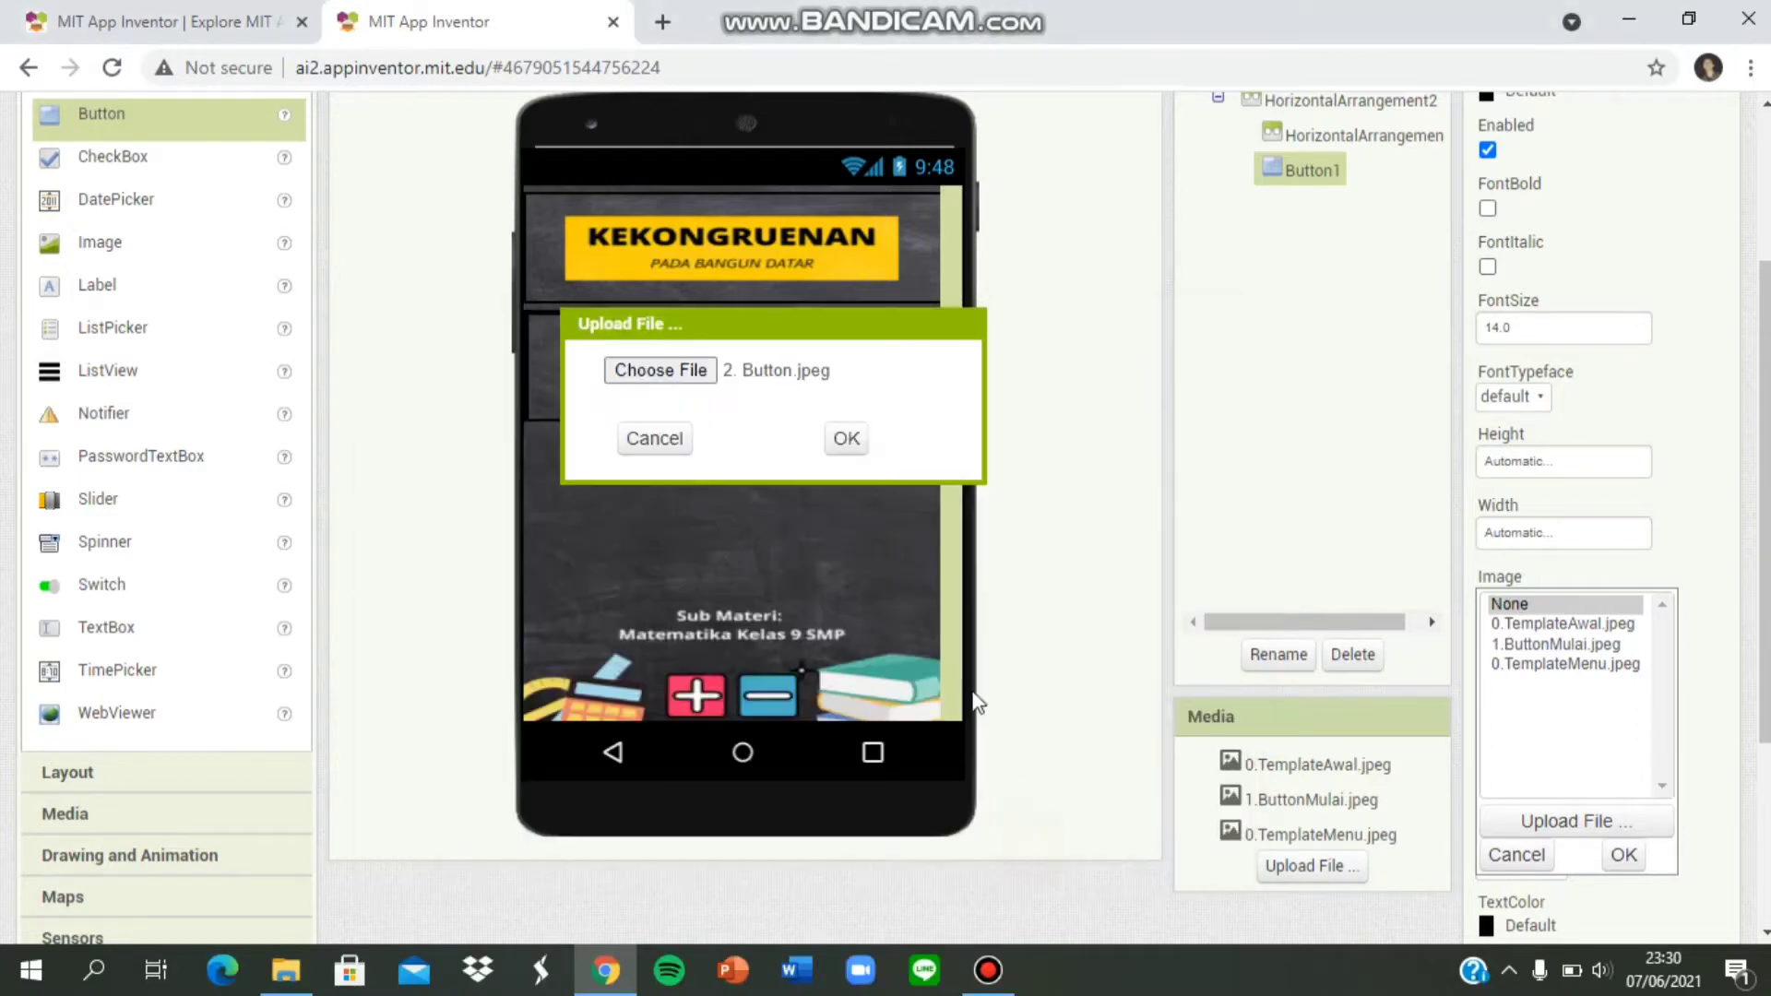
click(864, 445)
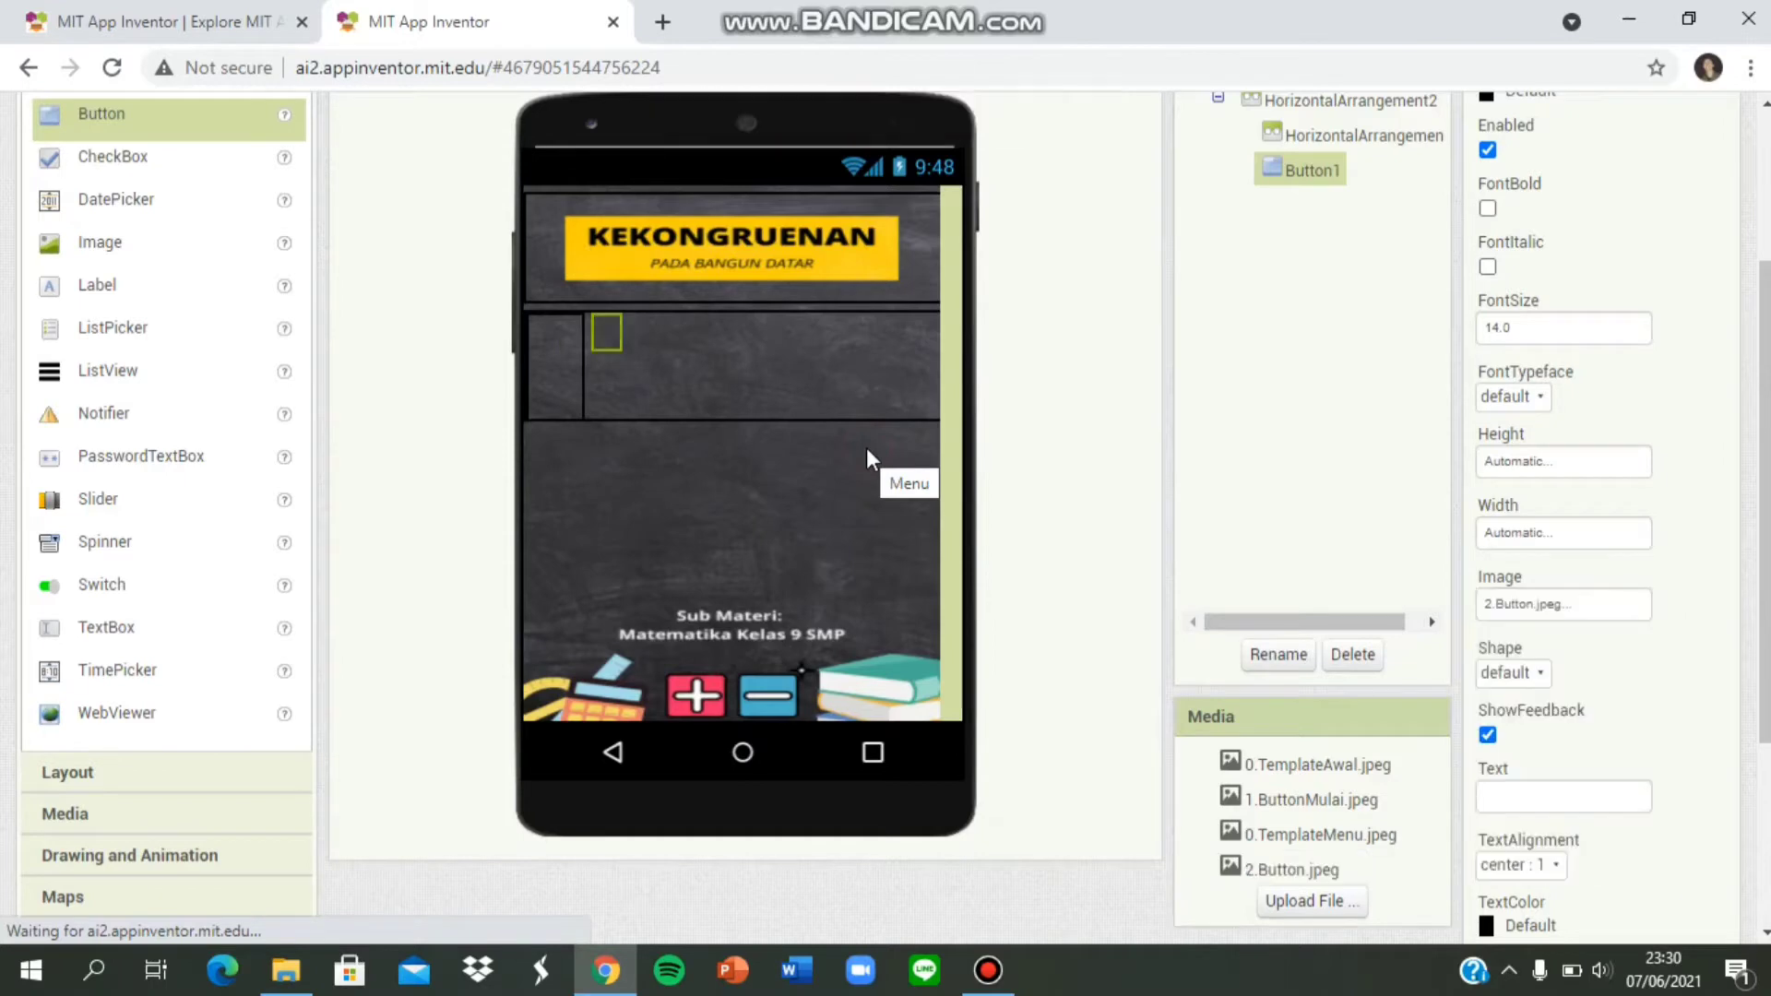
Set Button1's height to 20 percent and its width to 30 percent.
click(1549, 461)
click(1548, 546)
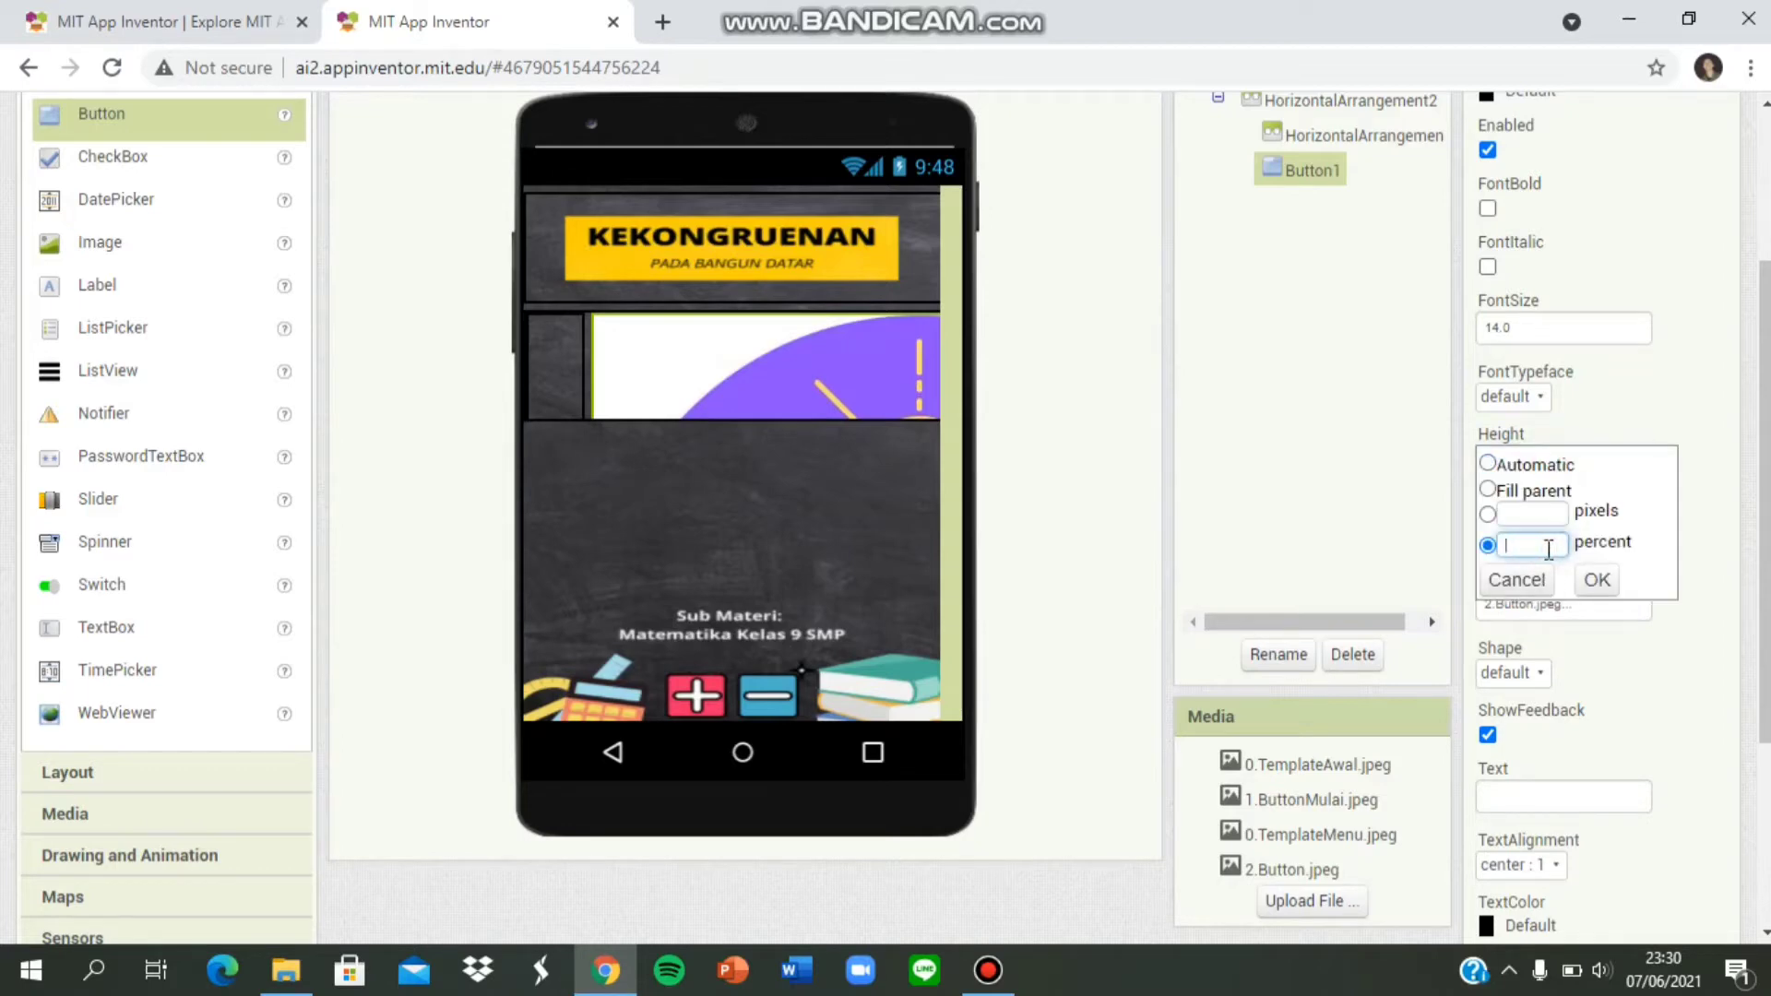
click(1596, 579)
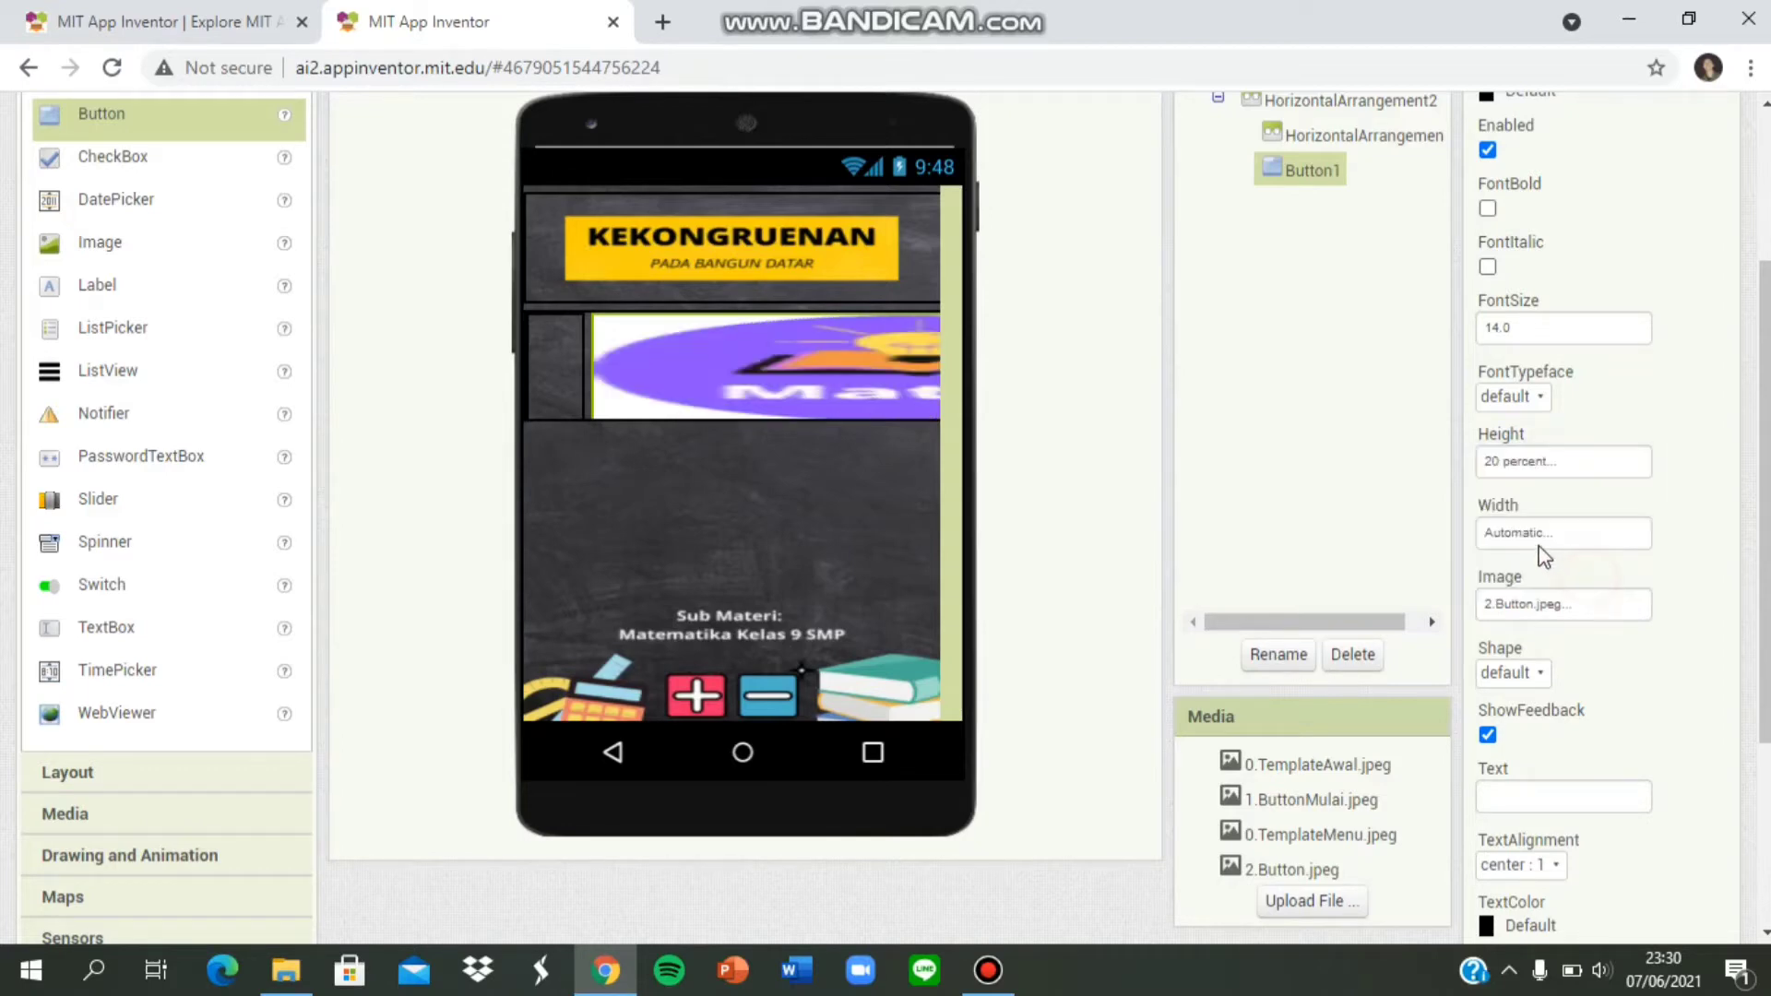
click(1530, 537)
click(1536, 616)
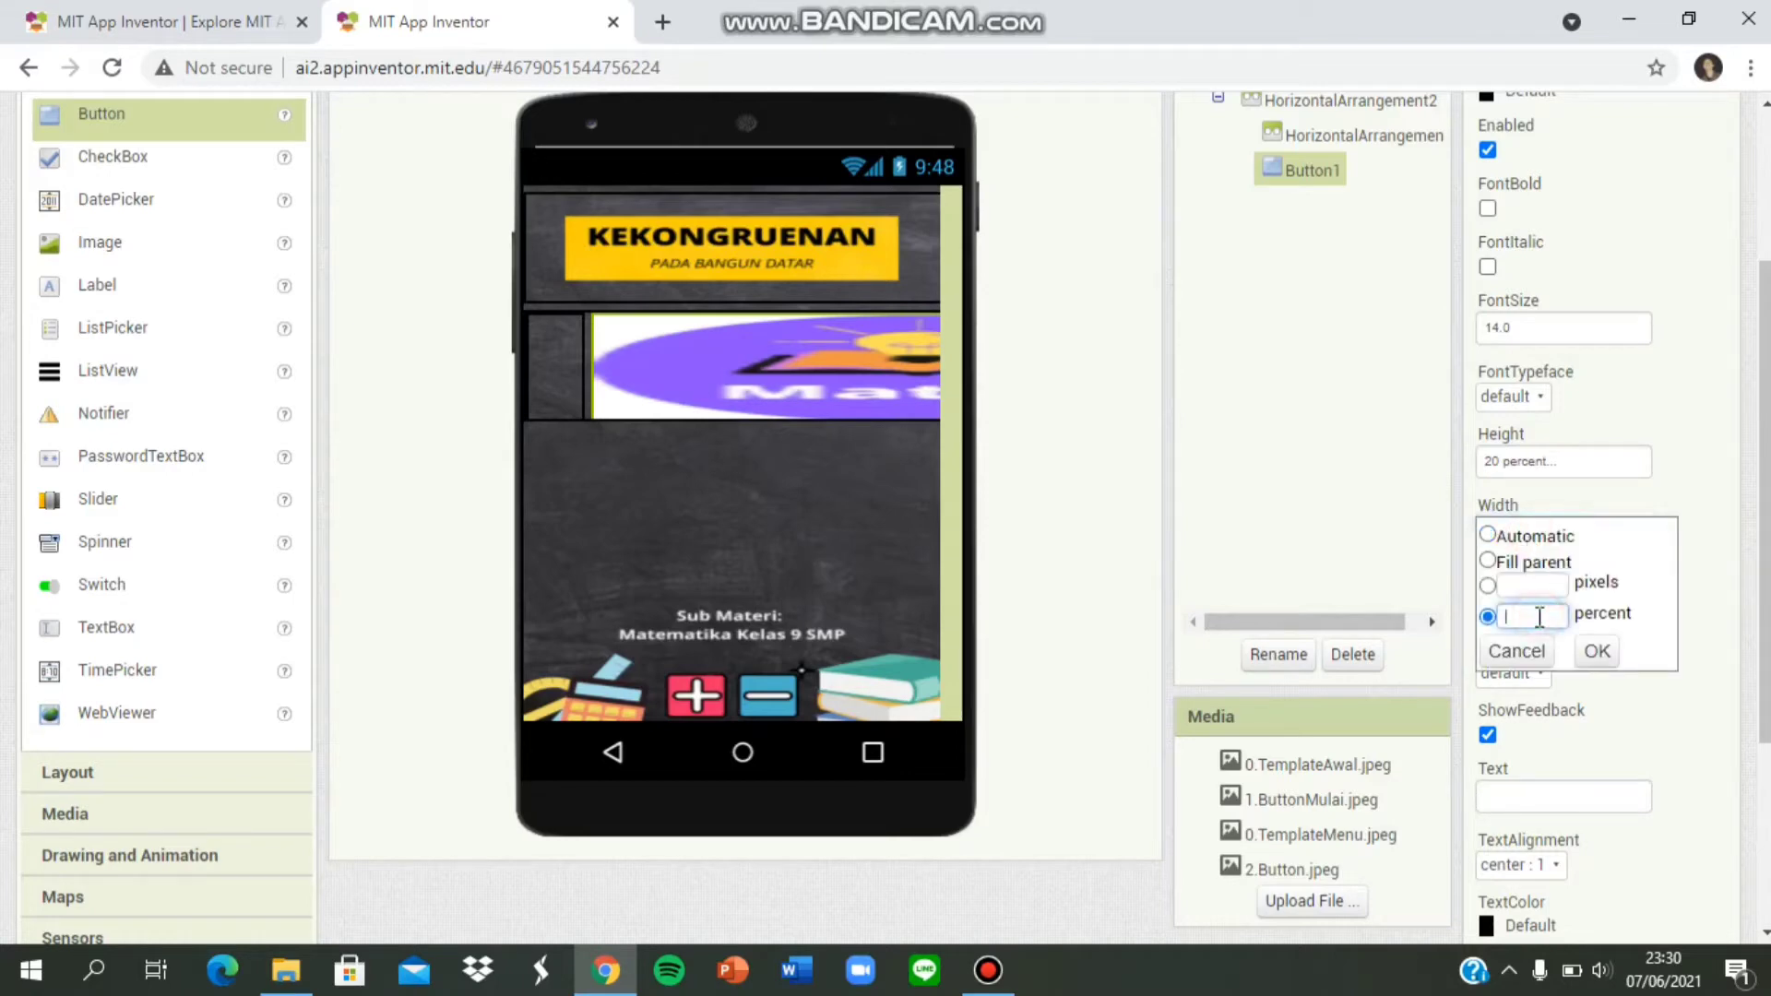
text(30)
click(1596, 651)
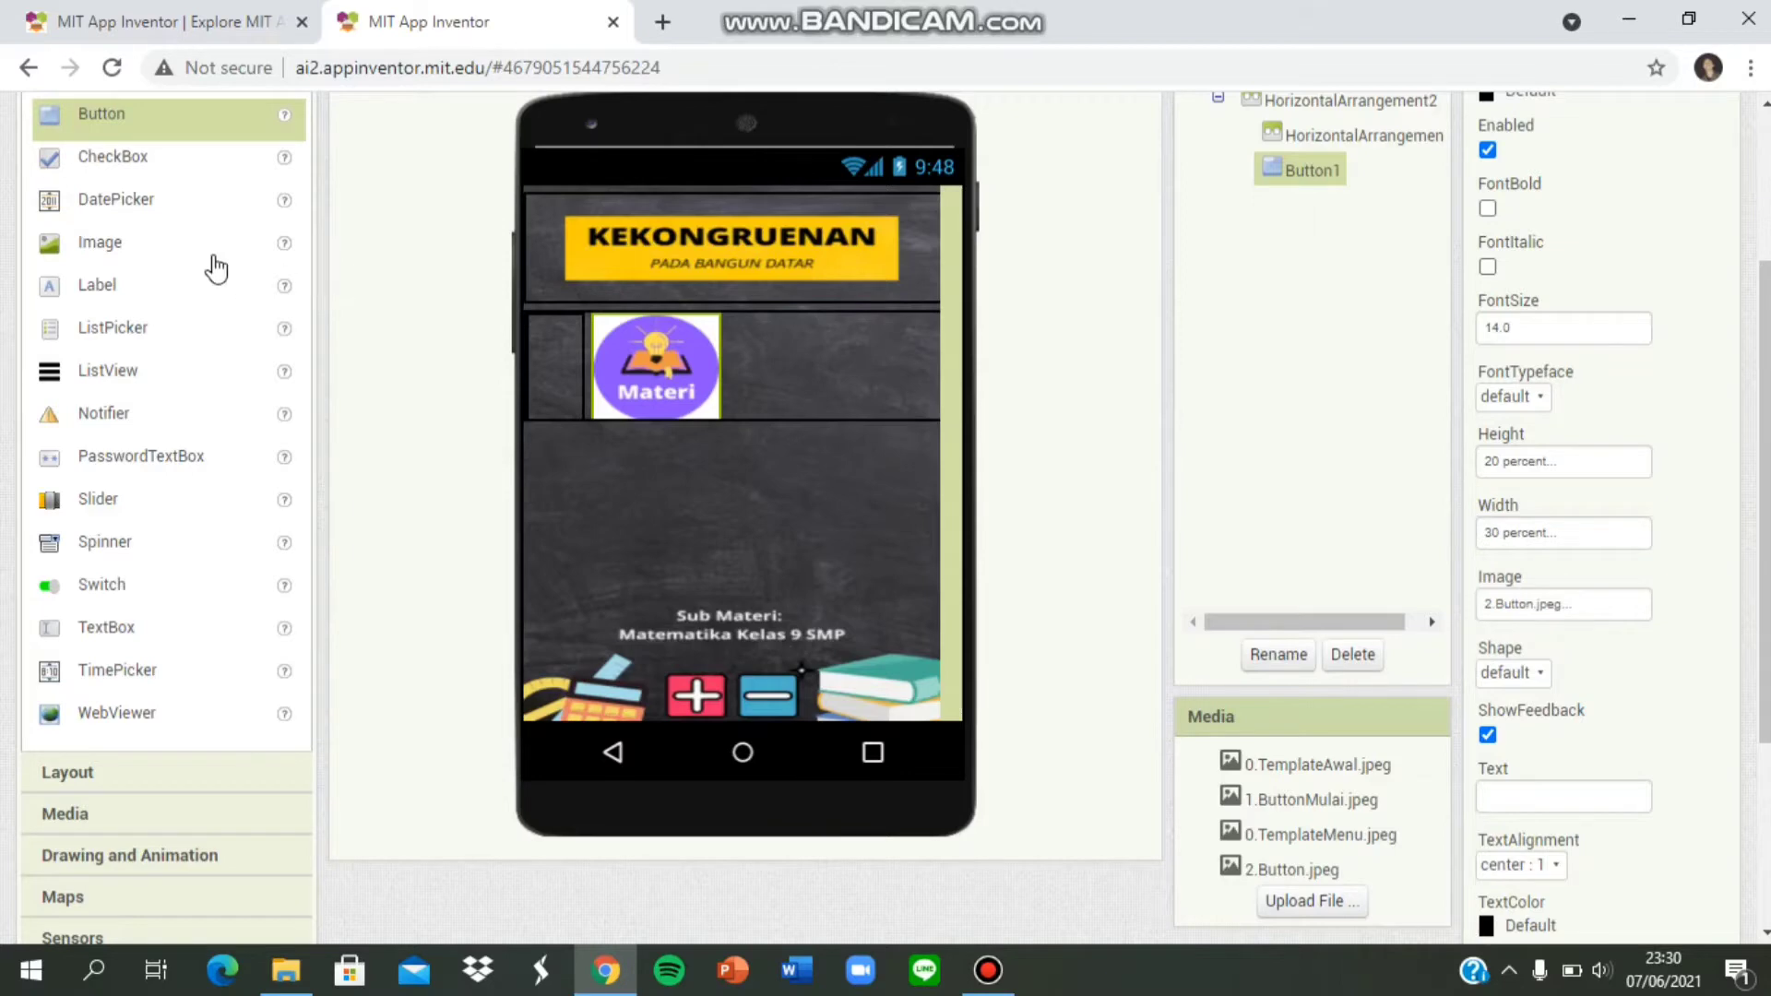
Add another HorizontalArrangement after the Materi button inside HorizontalArrangement2 and set its background color to None.
scroll(217, 268, up, 3)
scroll(142, 514, down, 4)
click(142, 514)
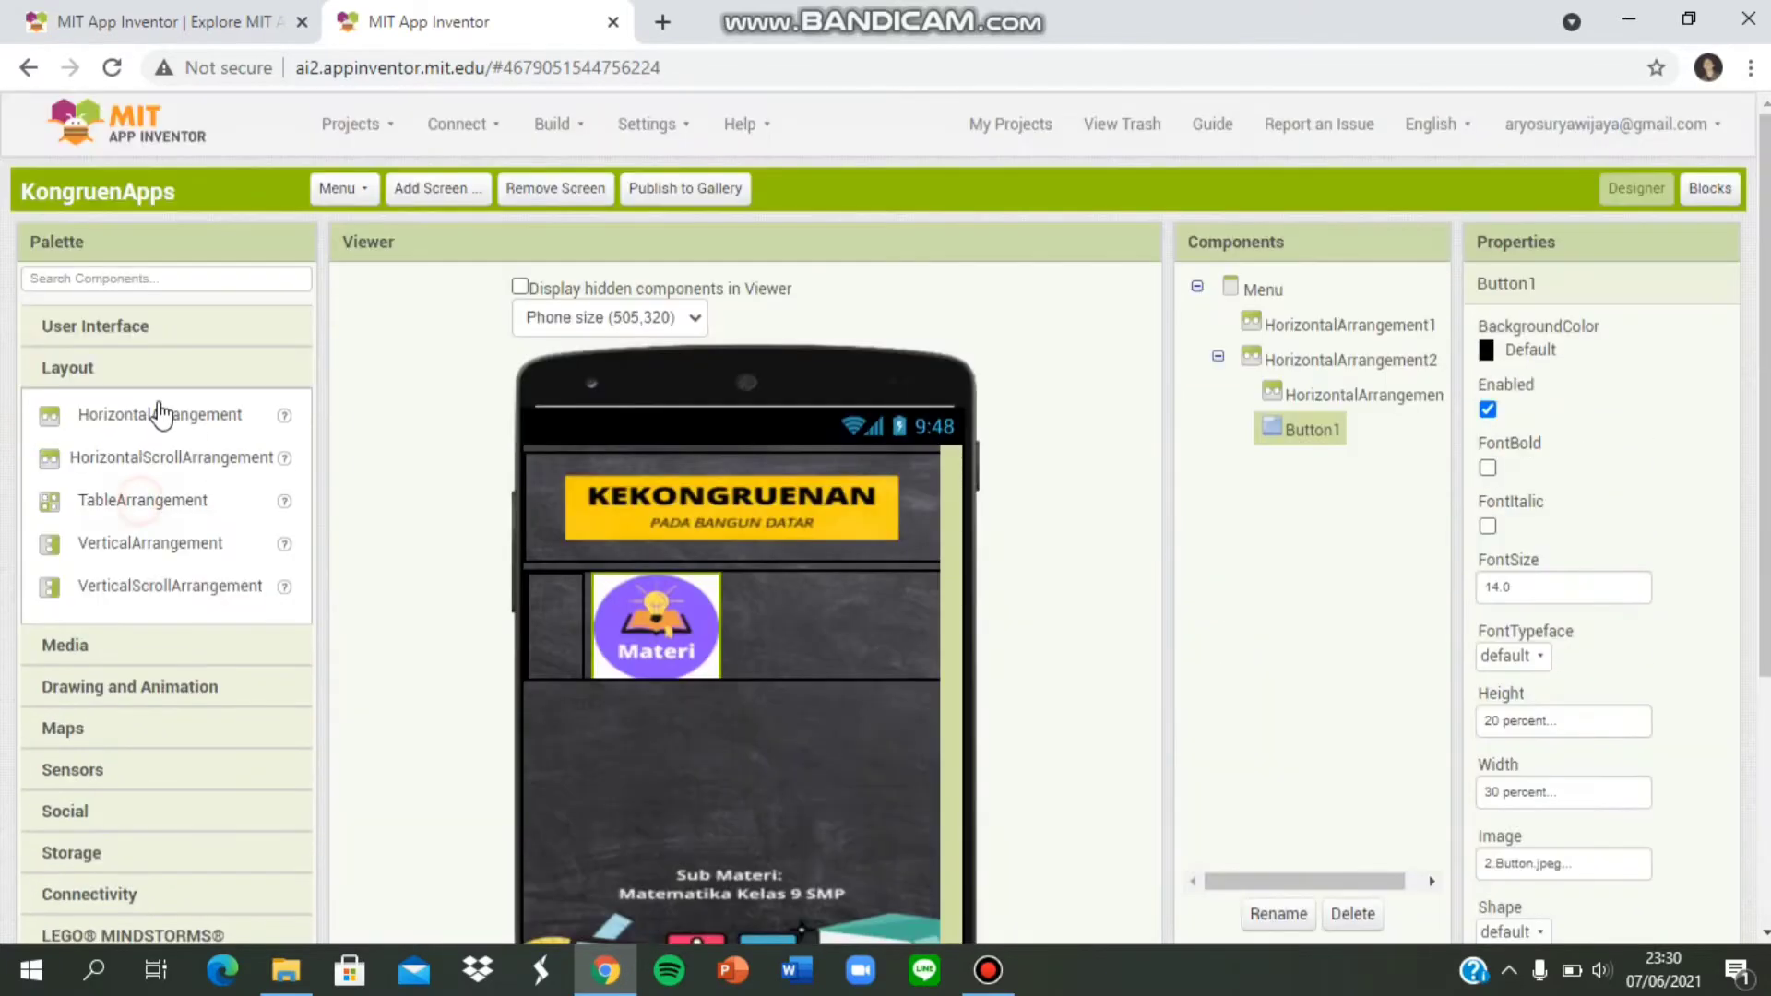
drag(166, 420, 834, 627)
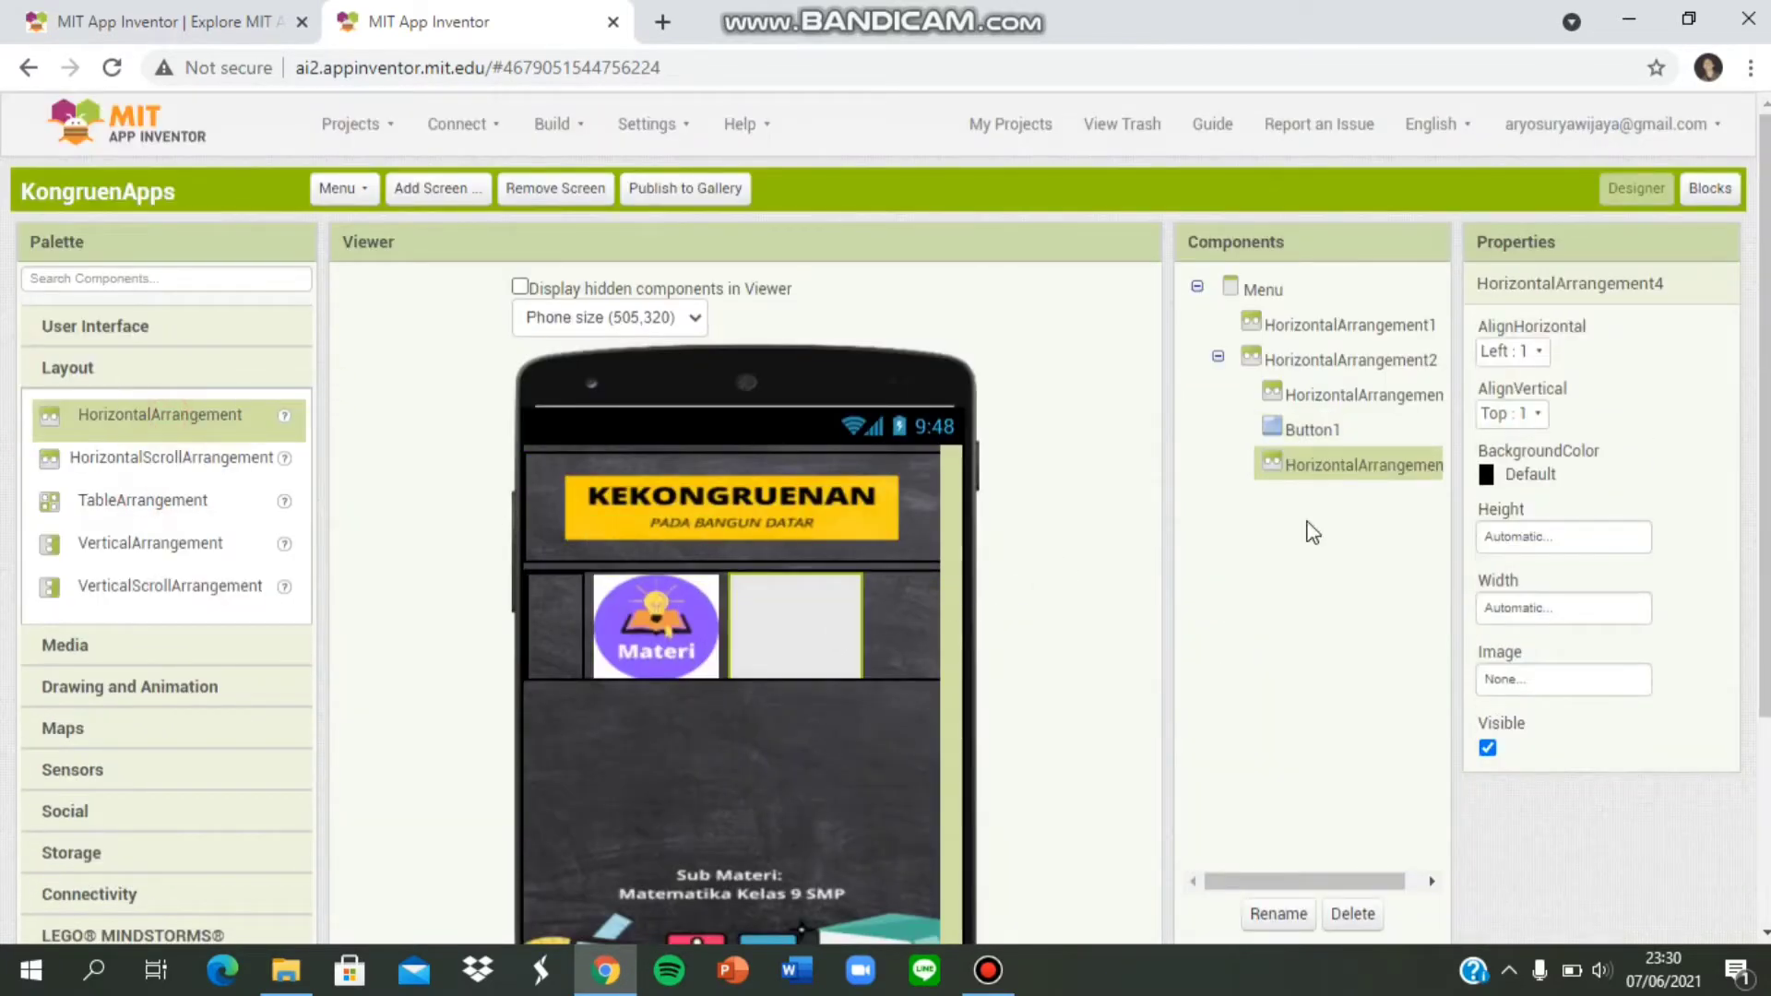
click(1528, 474)
click(1532, 510)
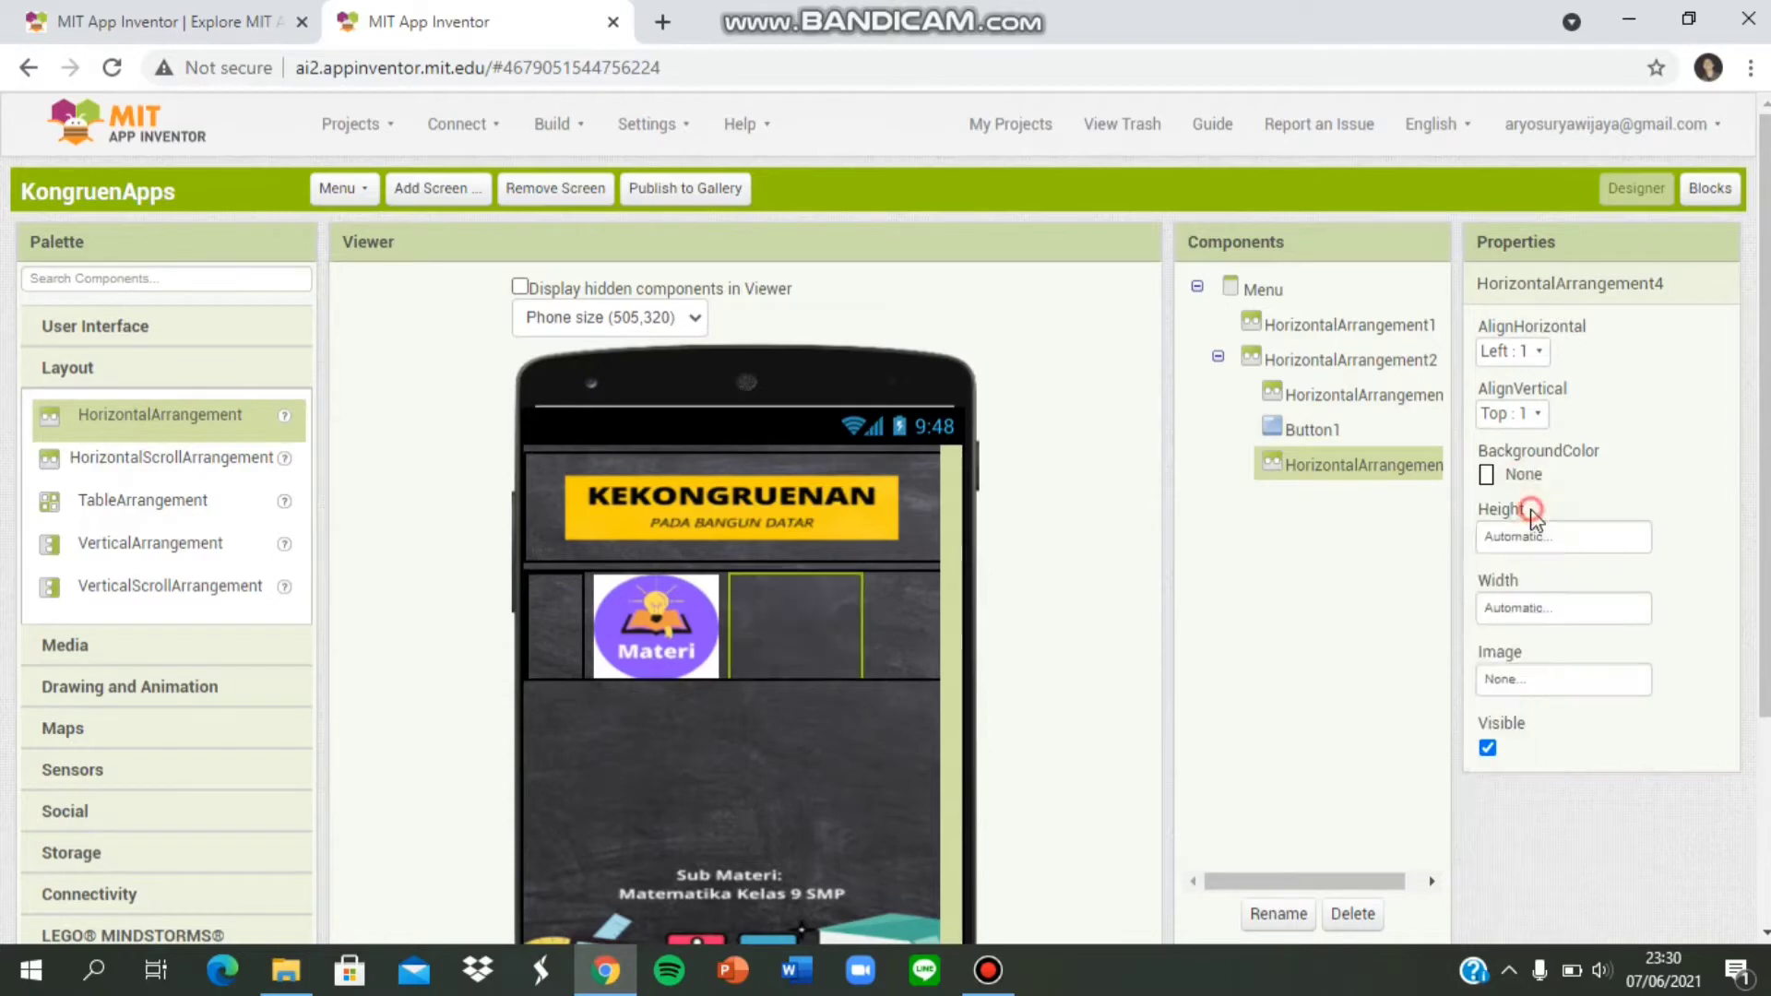
Set HorizontalArrangement4's width to 15 percent.
click(1548, 608)
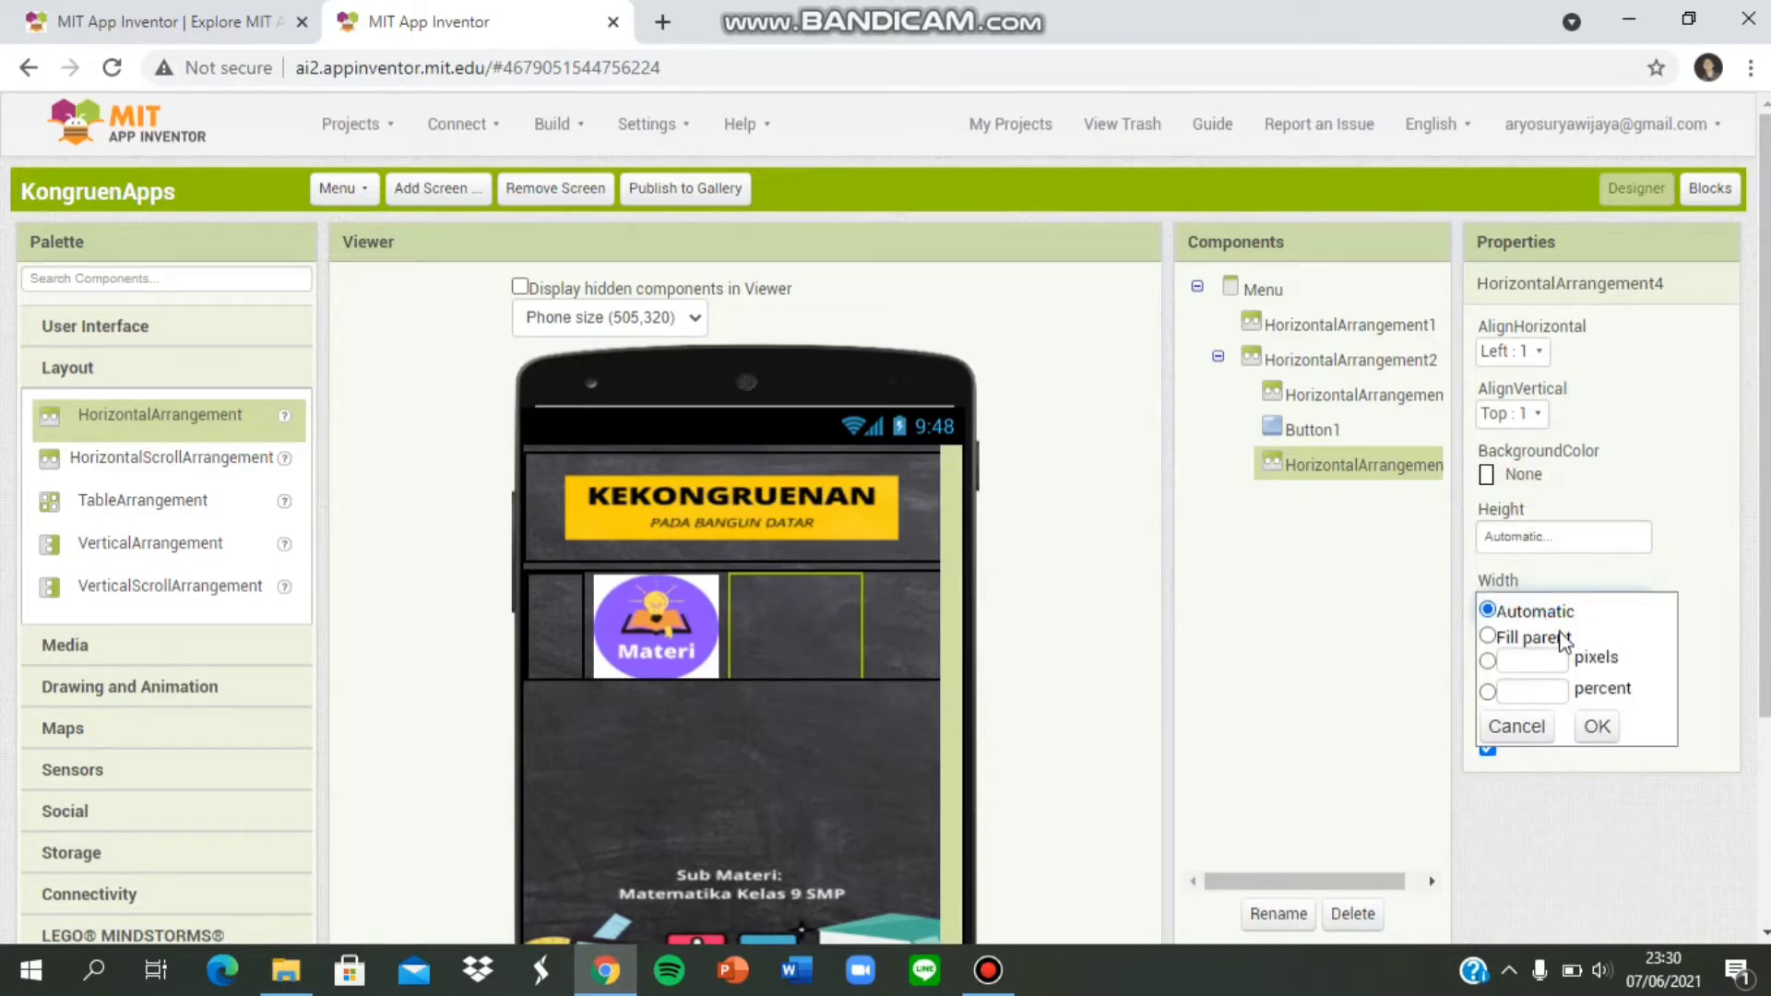
click(1527, 692)
text(15)
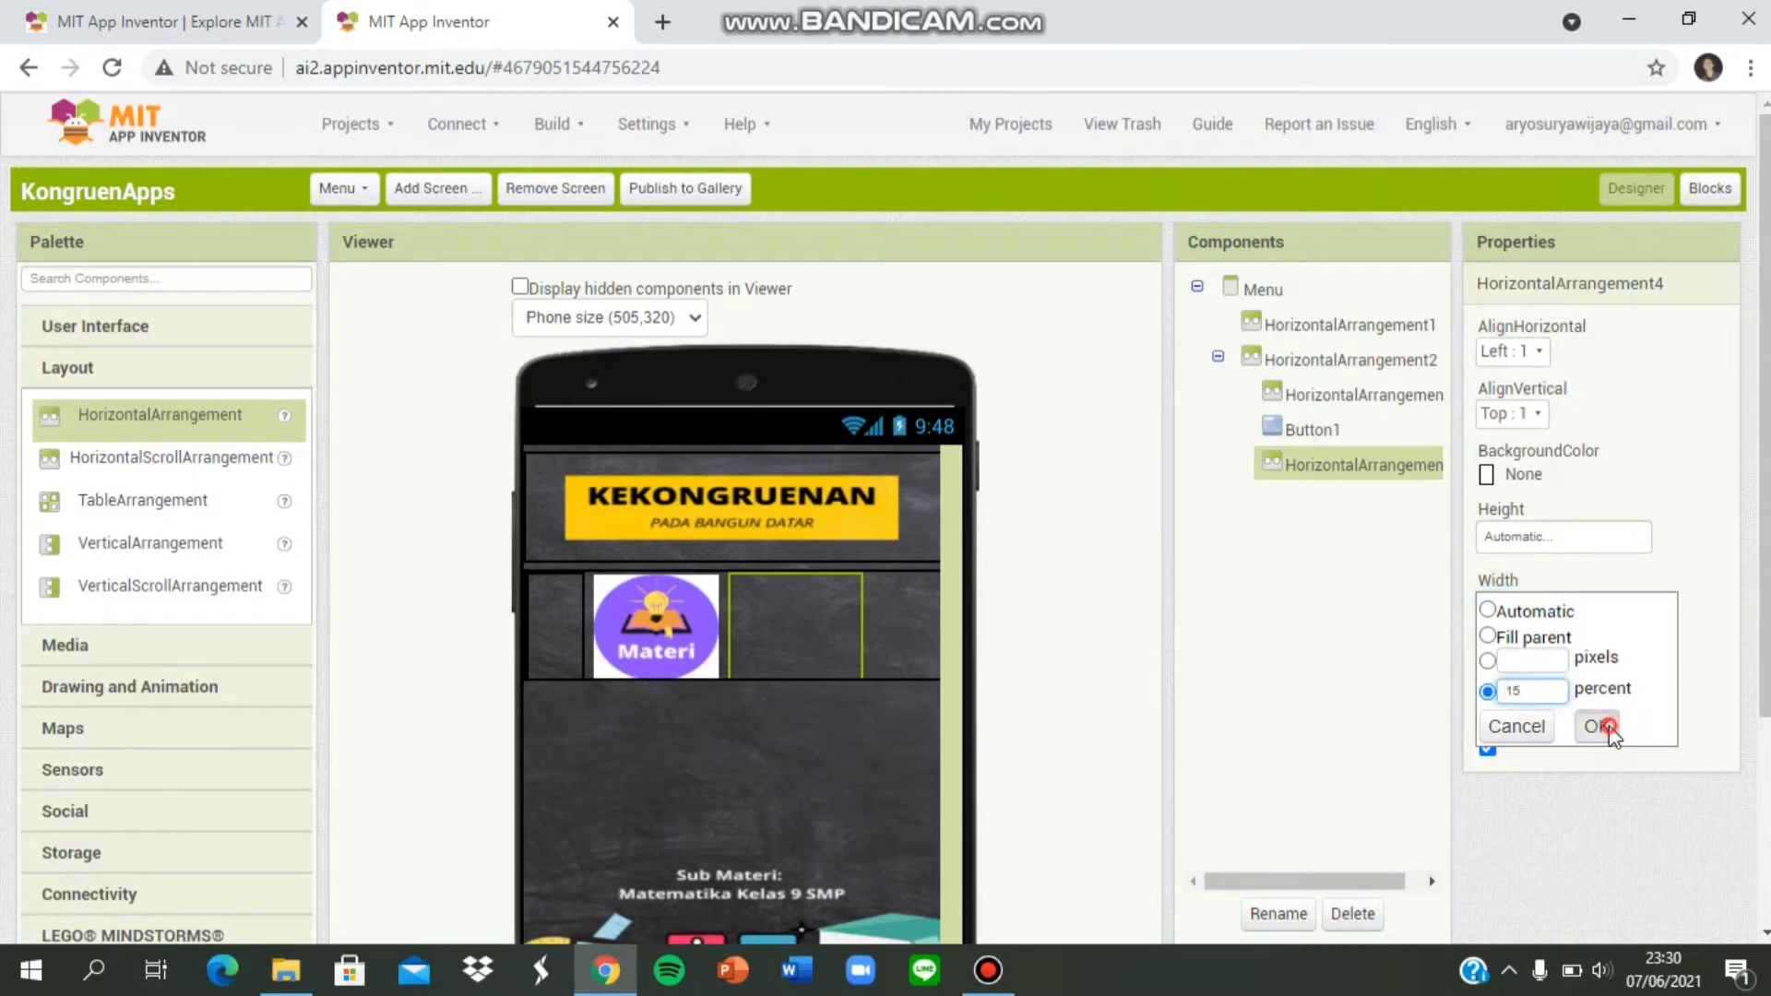
click(1596, 726)
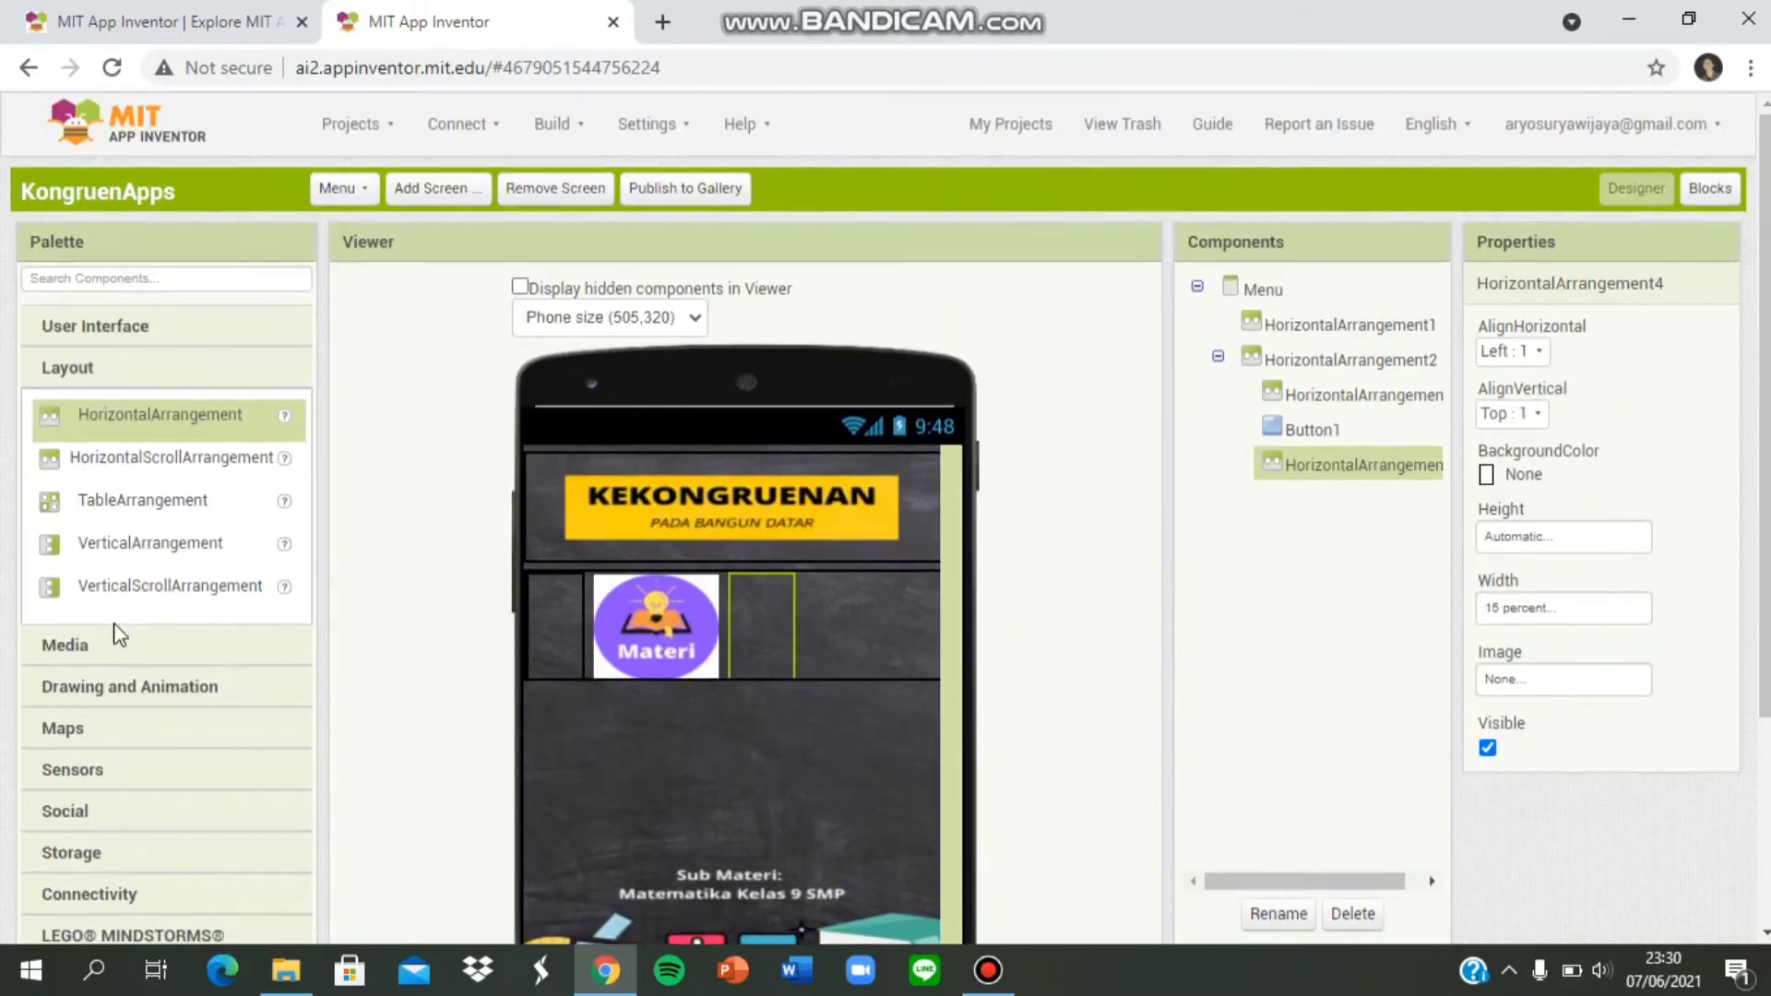
Add a second Button after HorizontalArrangement4 in the same row and clear its text.
click(135, 326)
drag(140, 399, 883, 623)
scroll(1466, 696, down, 2)
scroll(1466, 697, down, 3)
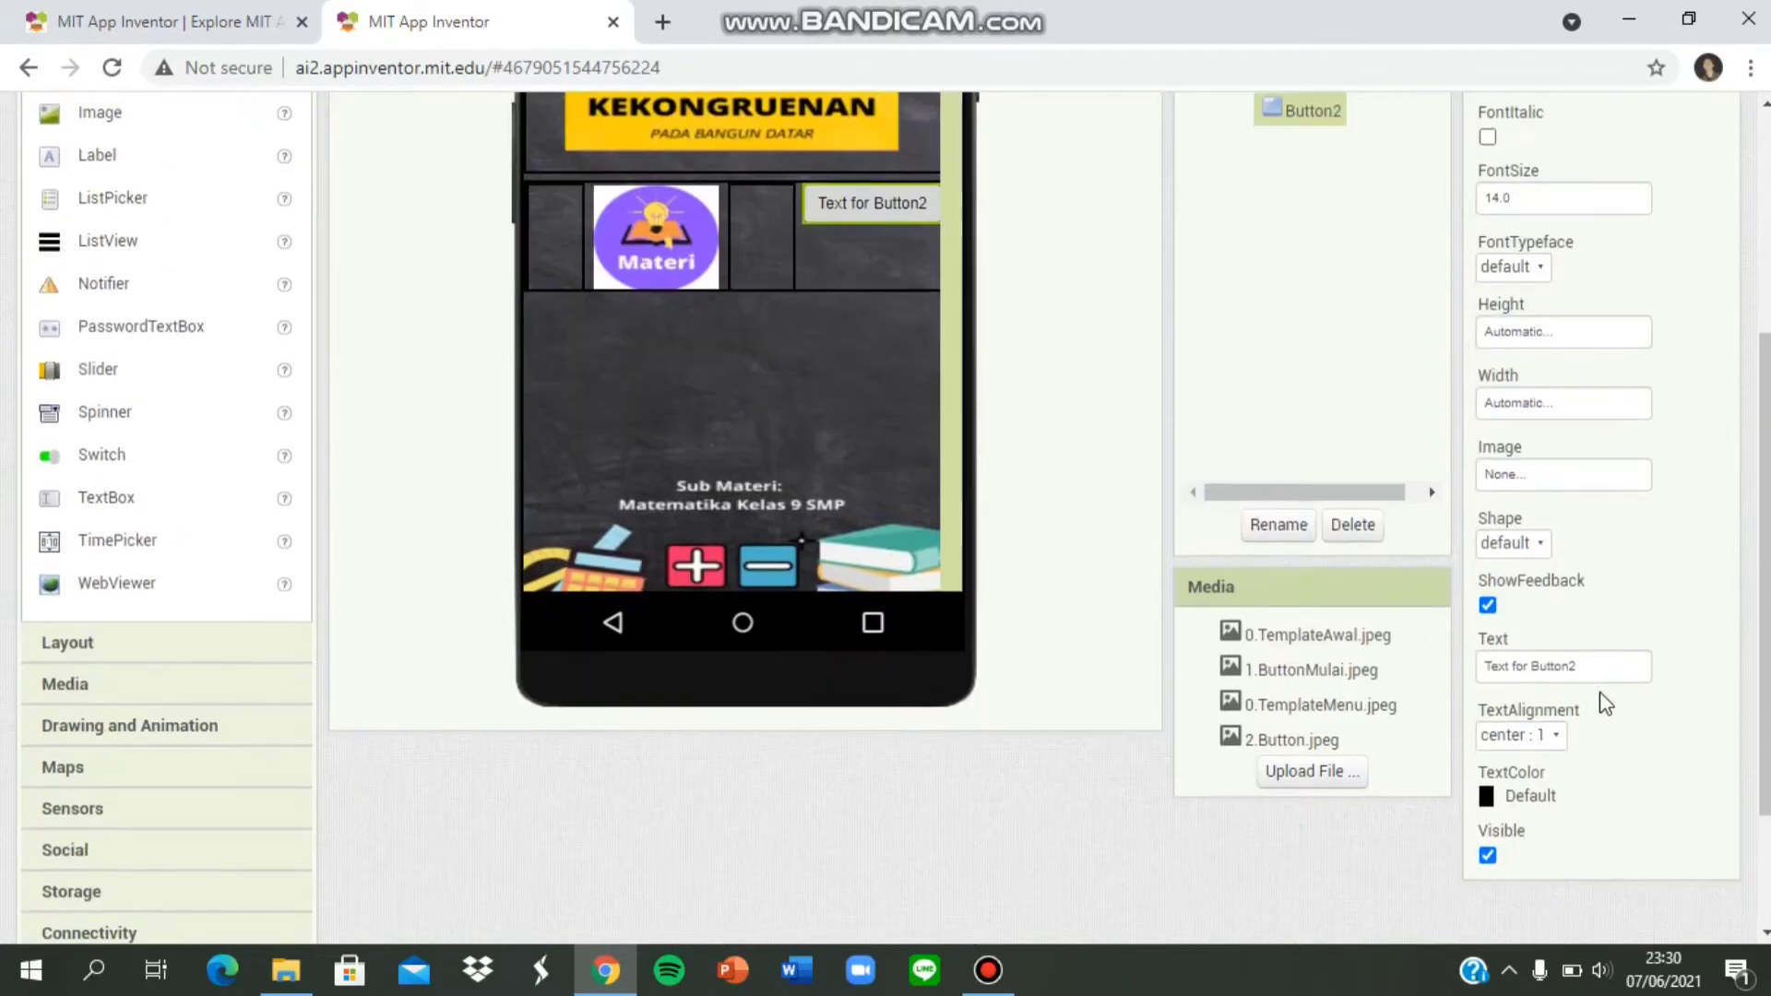
click(1601, 667)
key(ctrl+a)
key(BackSpace)
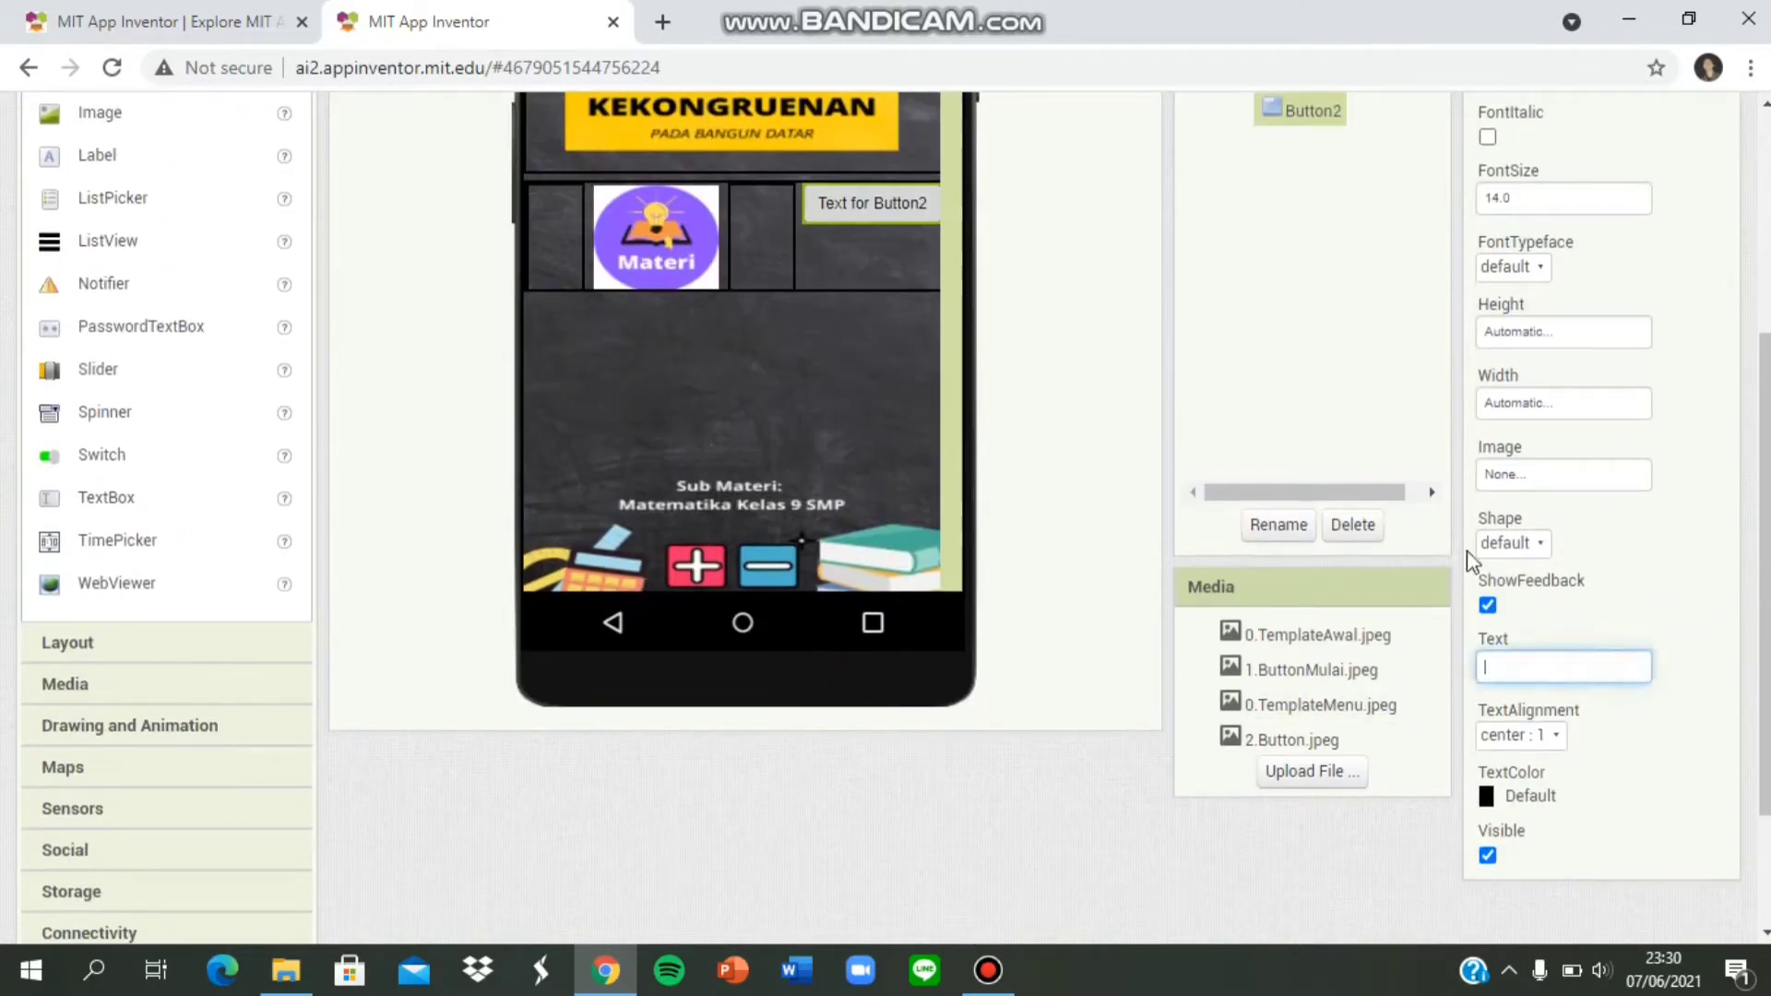
Upload the Latihan picture 1. Button.jpeg and use it as Button2's image.
click(1512, 476)
click(1527, 693)
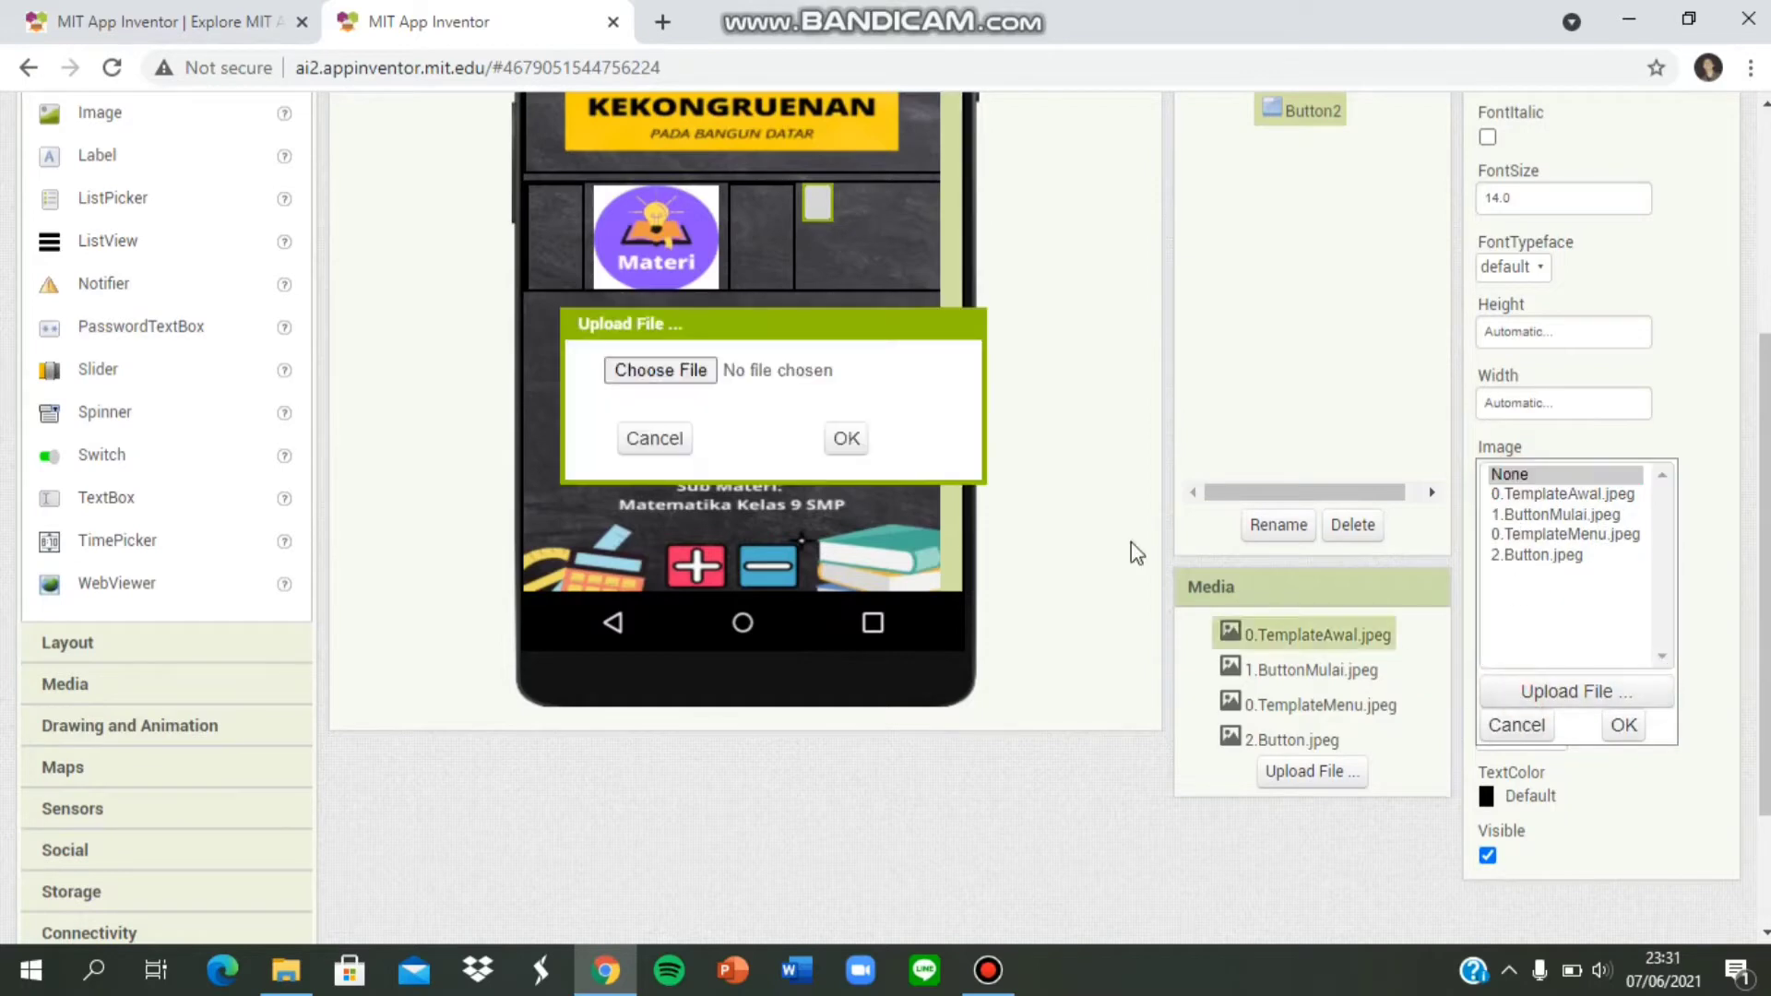
click(676, 378)
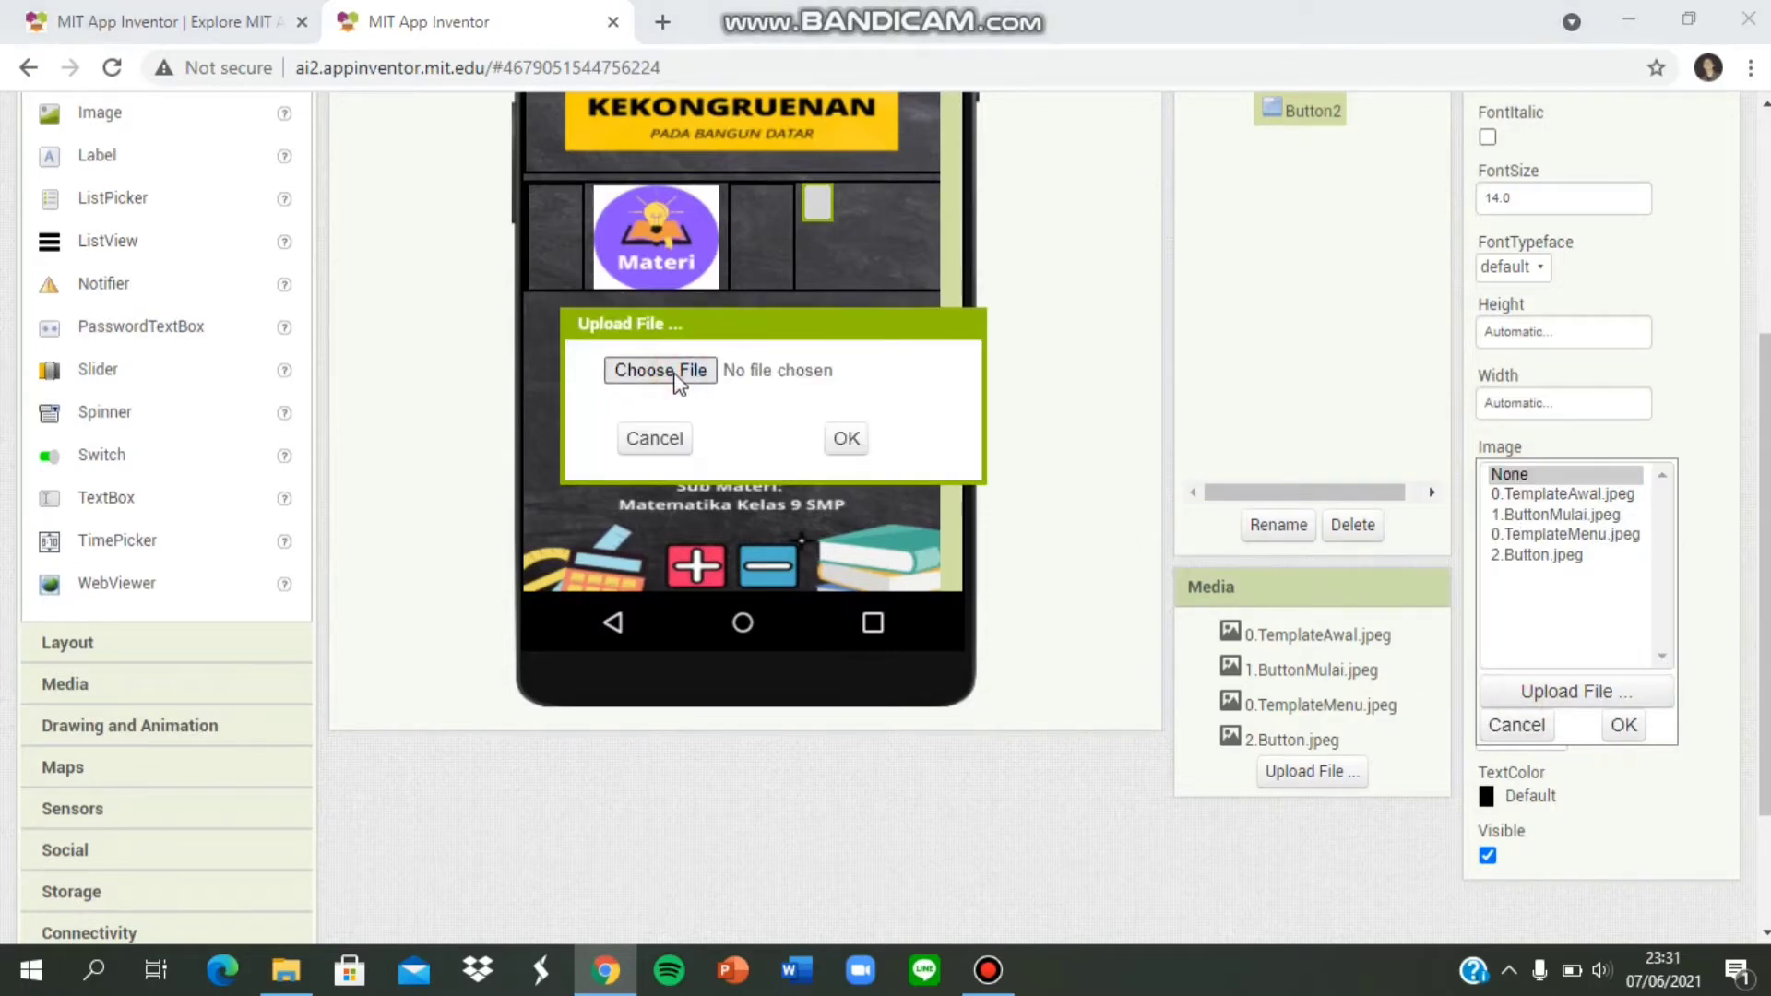
click(973, 673)
click(1042, 837)
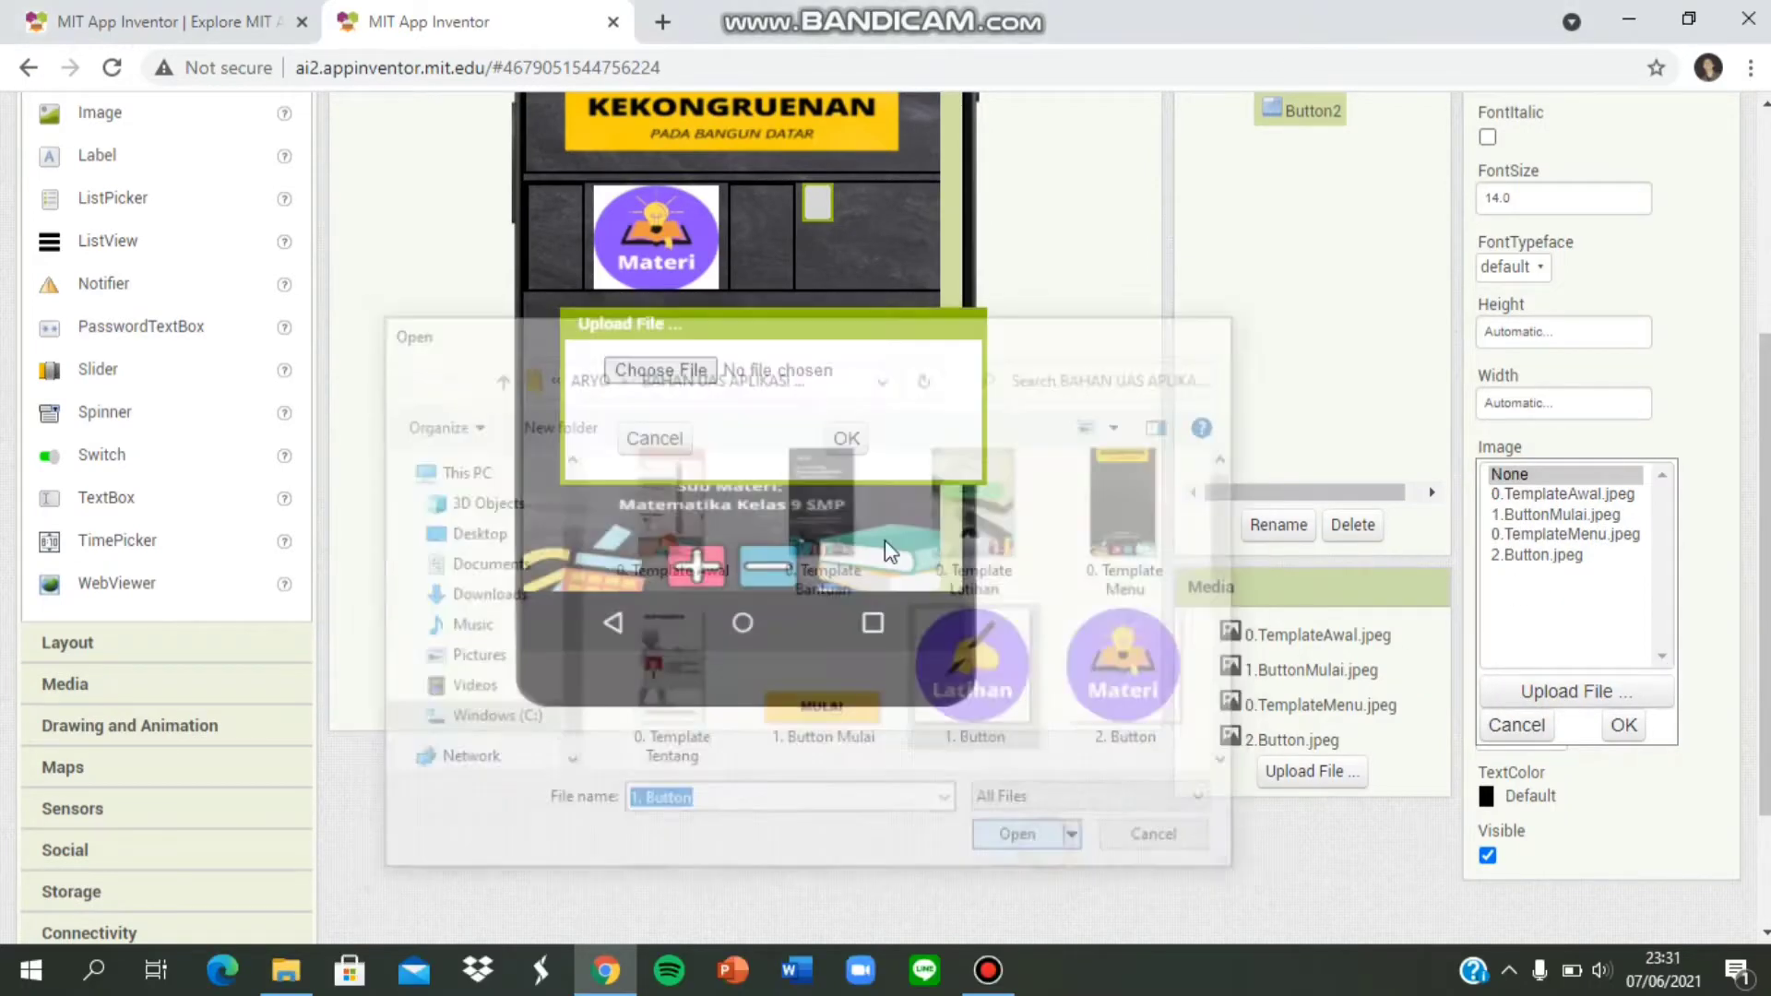
click(844, 439)
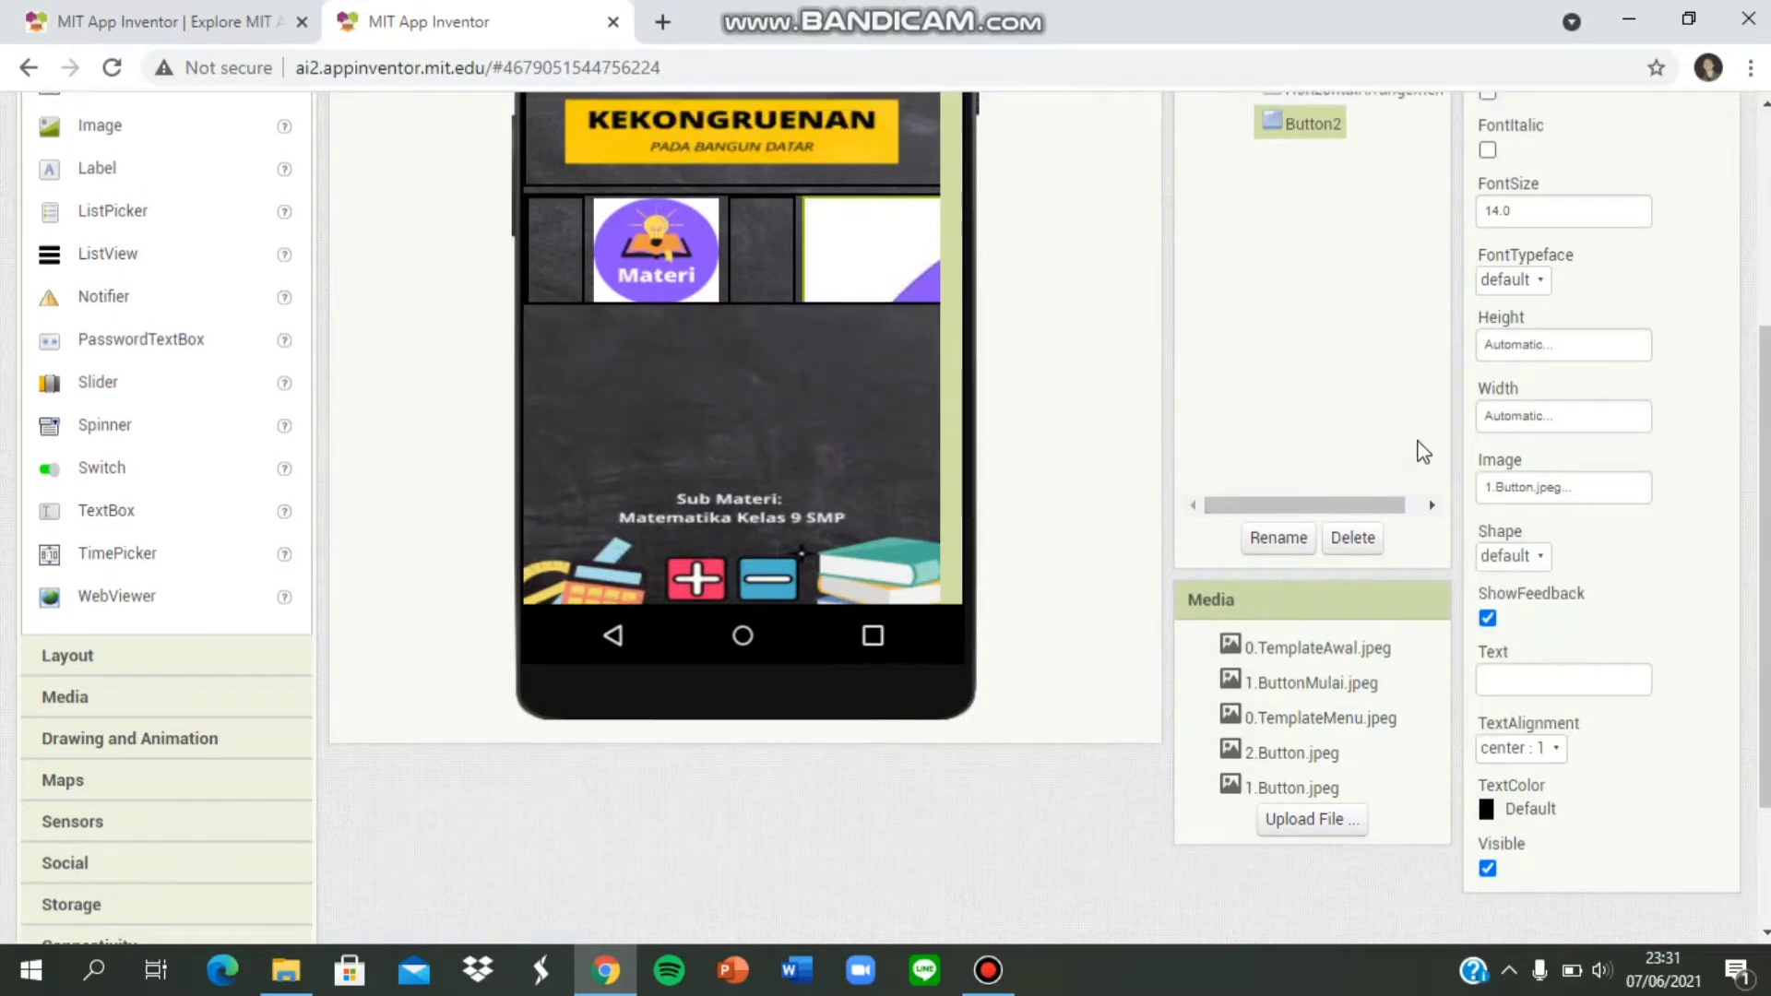
Set the Latihan button's height to 20 percent and its width to 30 percent, the same size as the Materi button.
scroll(1517, 491, up, 1)
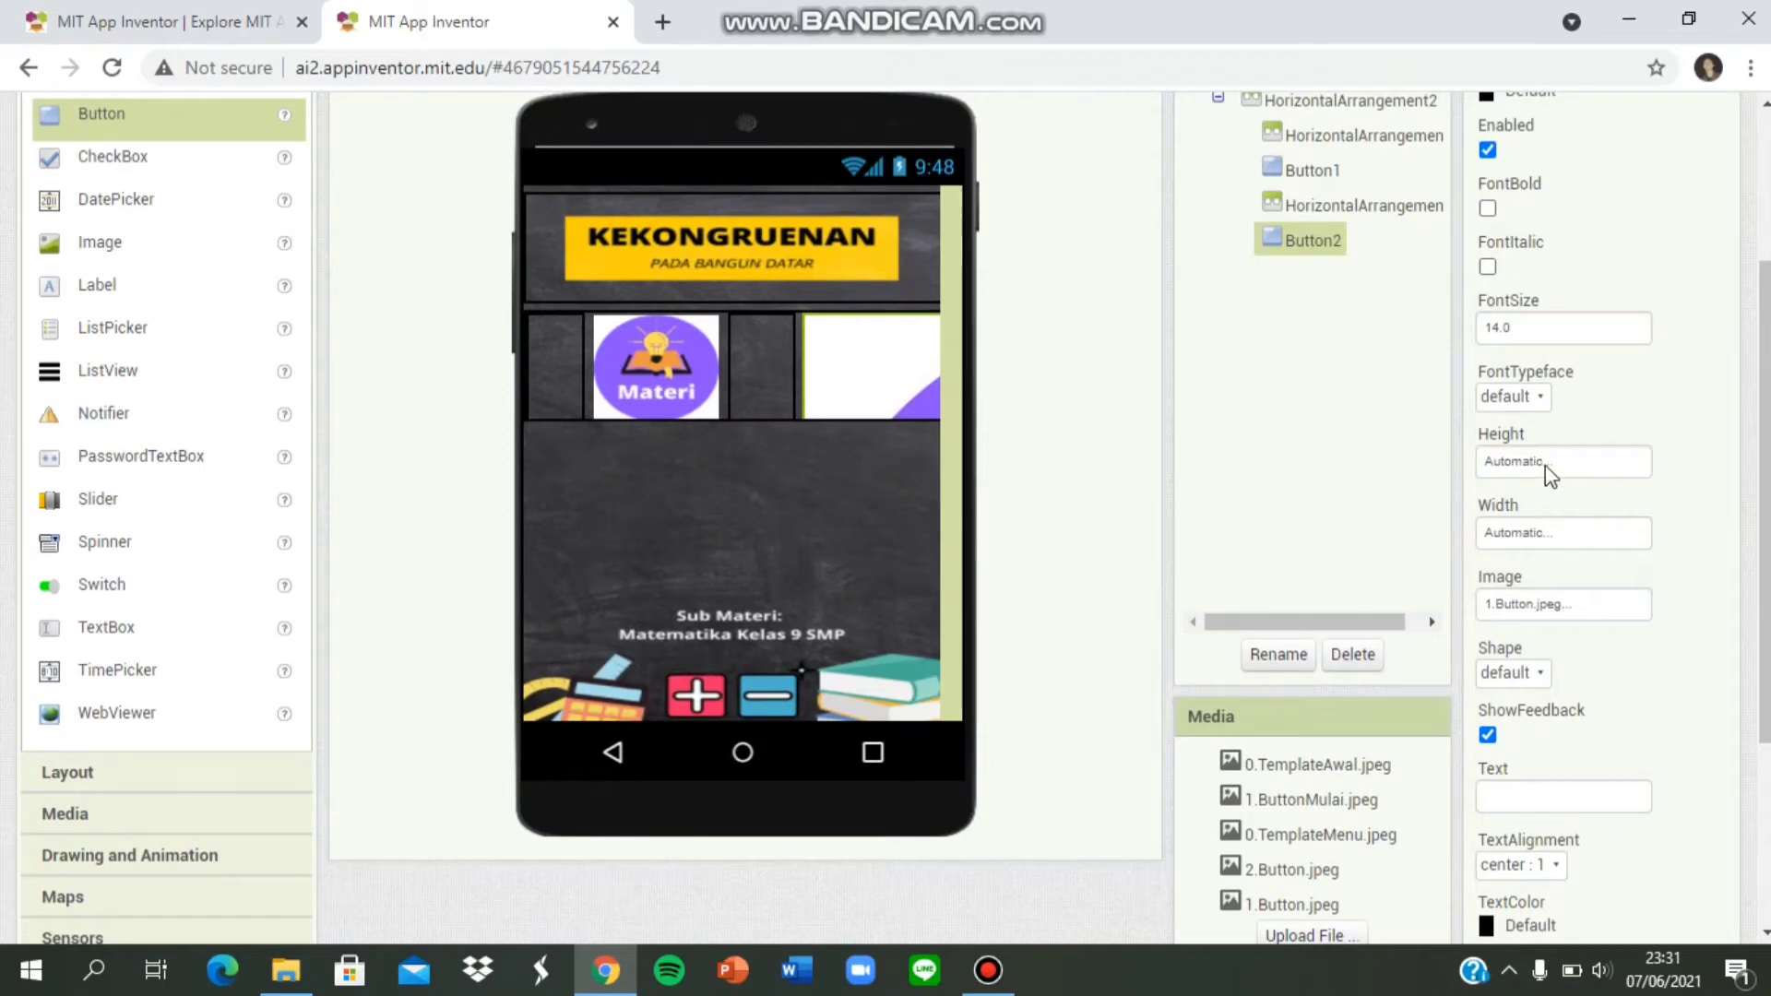
click(687, 392)
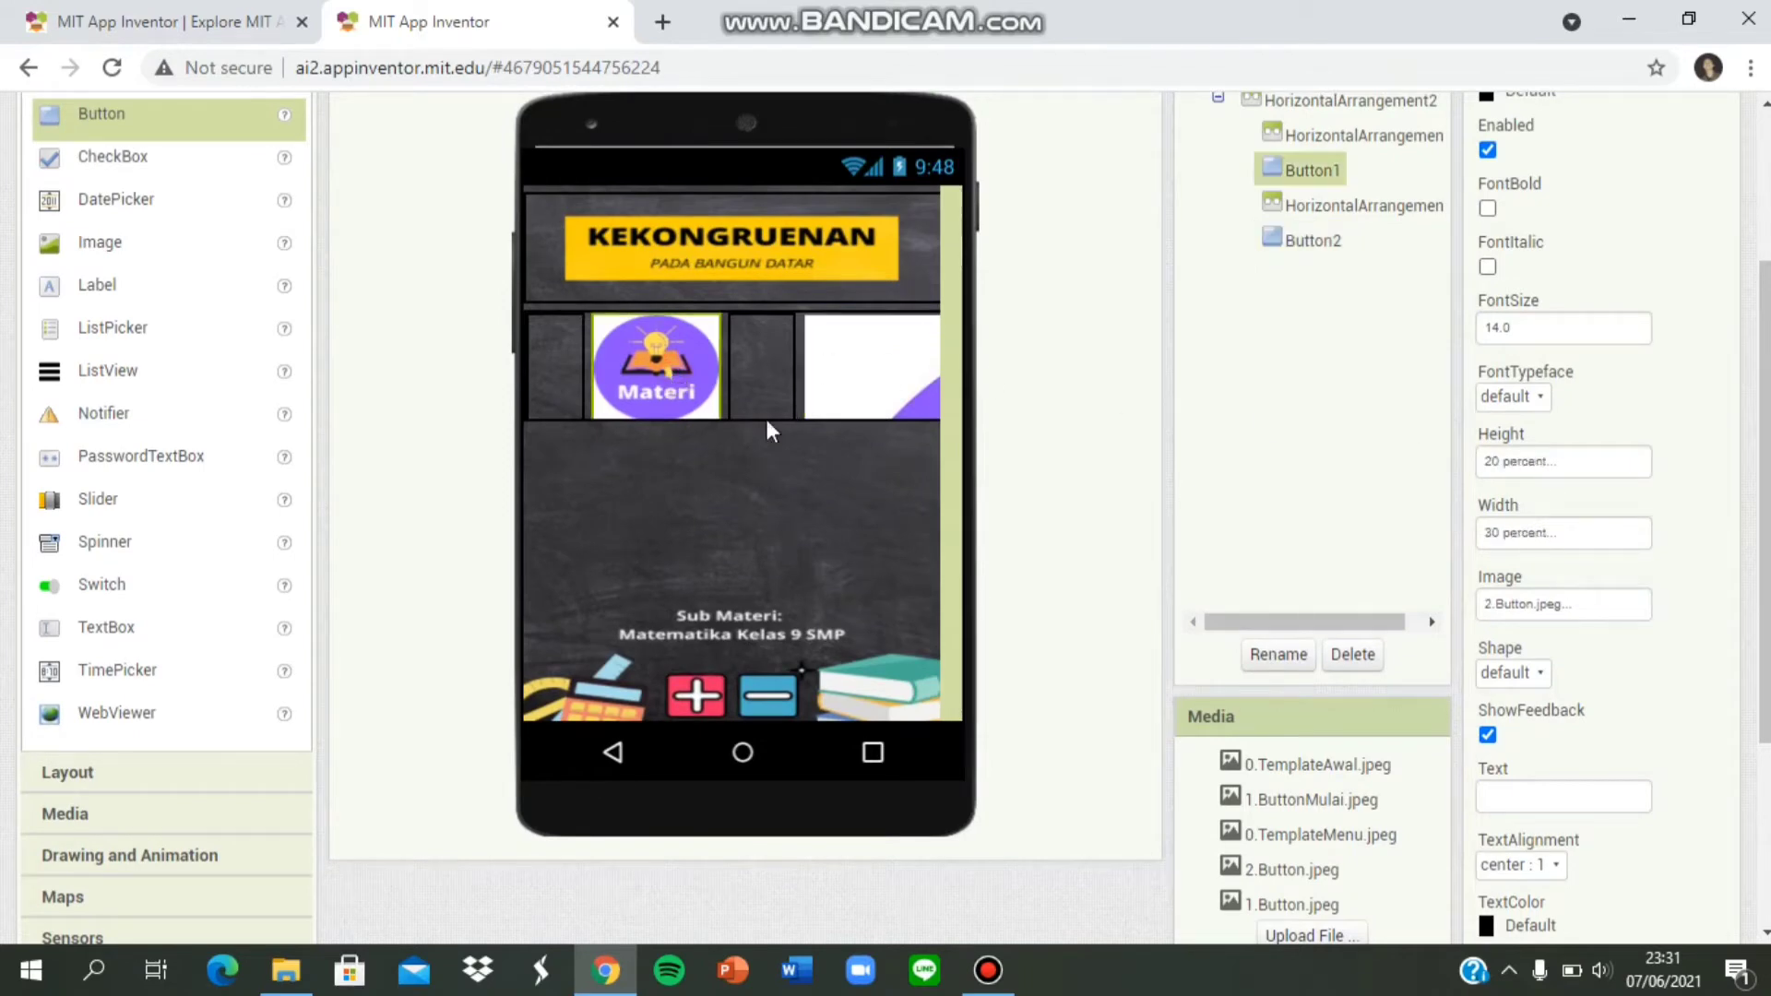
click(872, 398)
click(1577, 461)
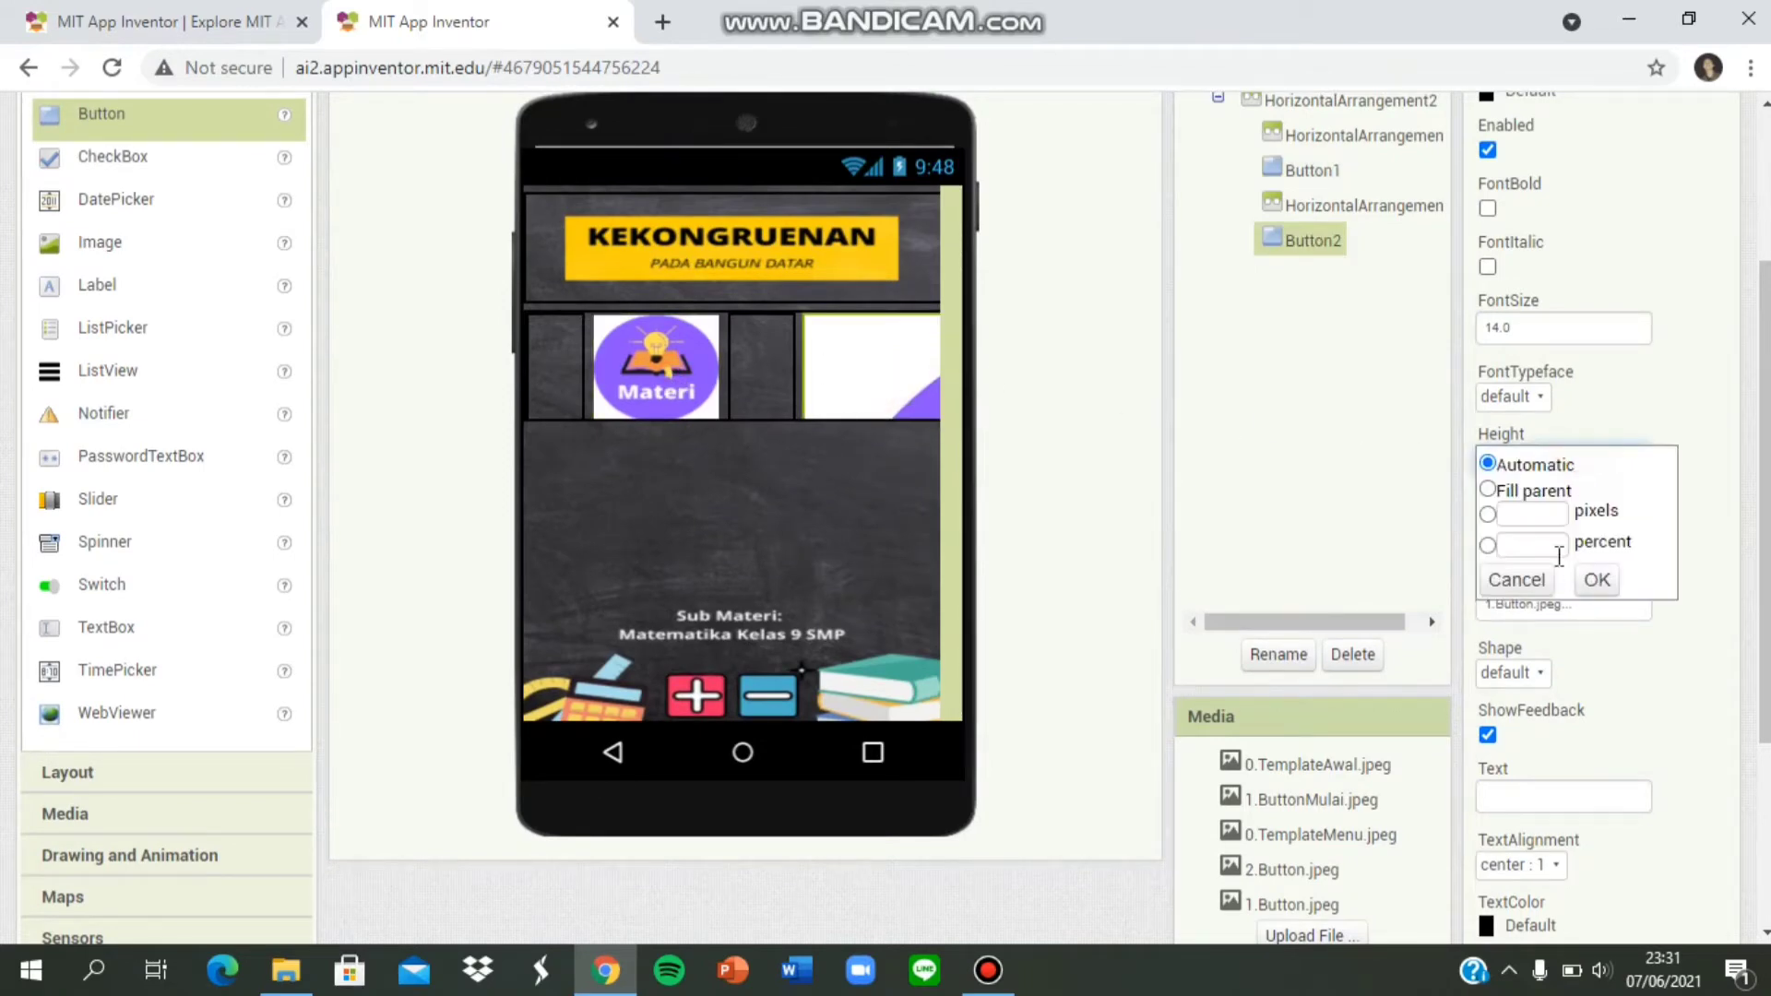
click(1556, 551)
text(20)
click(1596, 579)
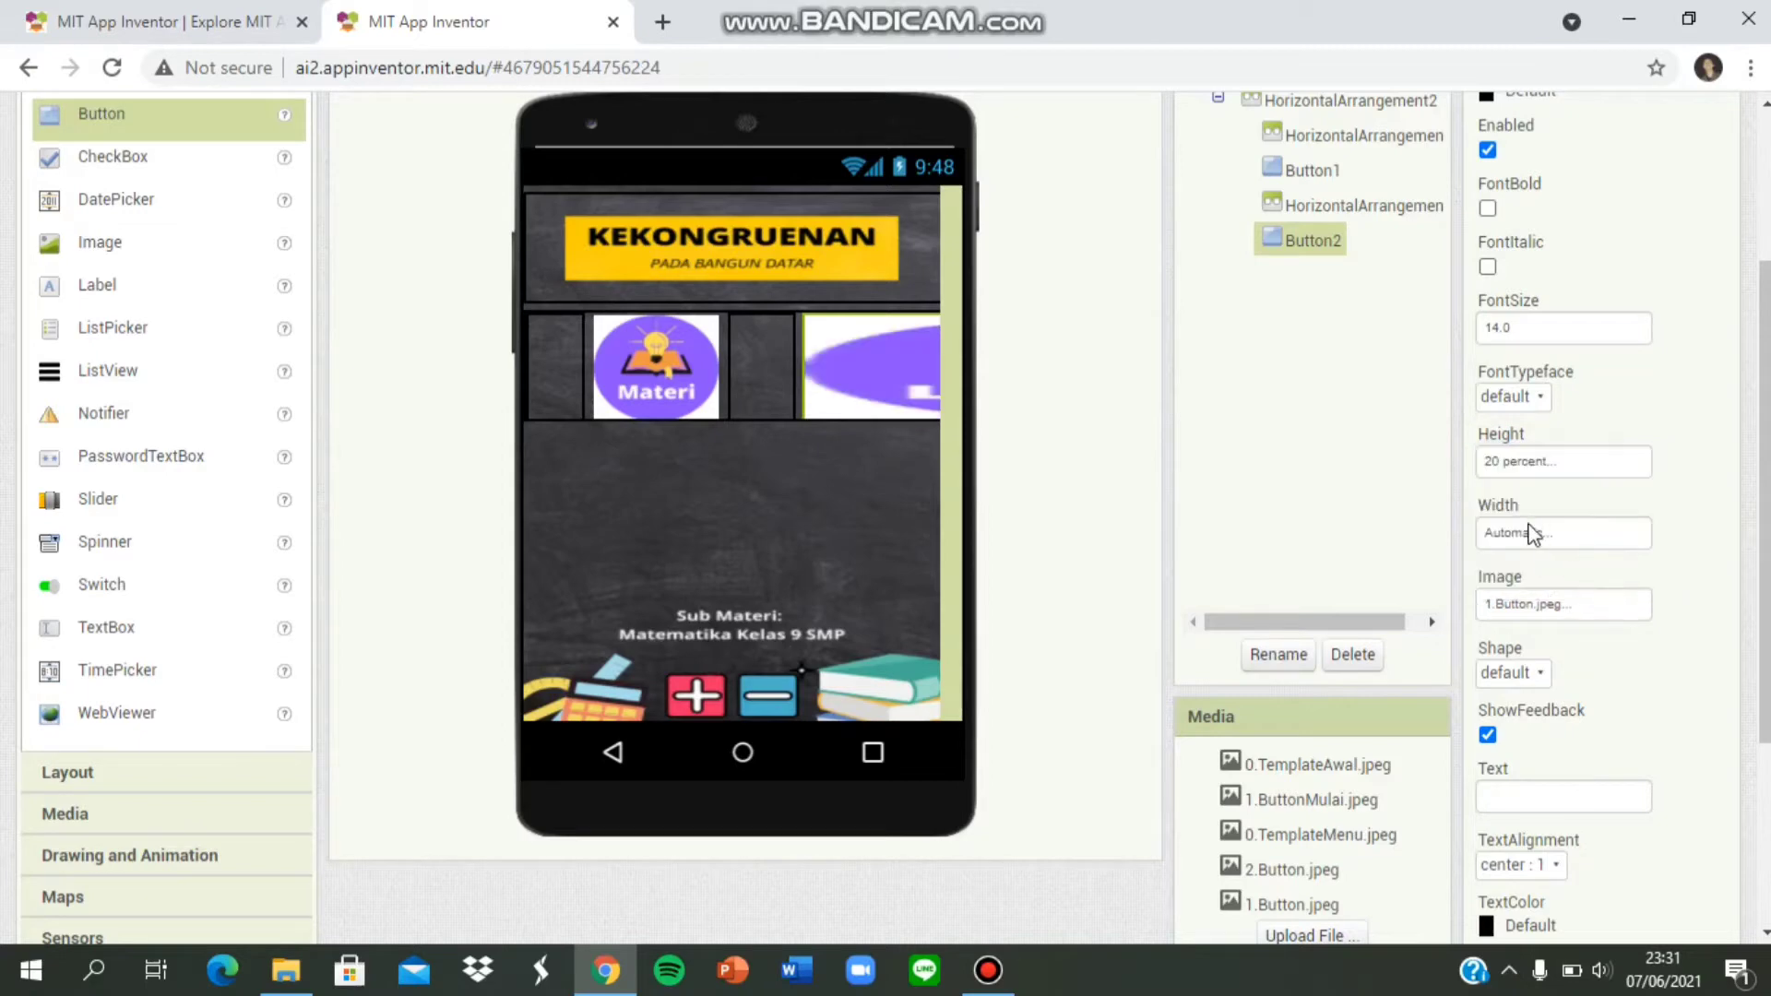
click(1533, 535)
click(1530, 616)
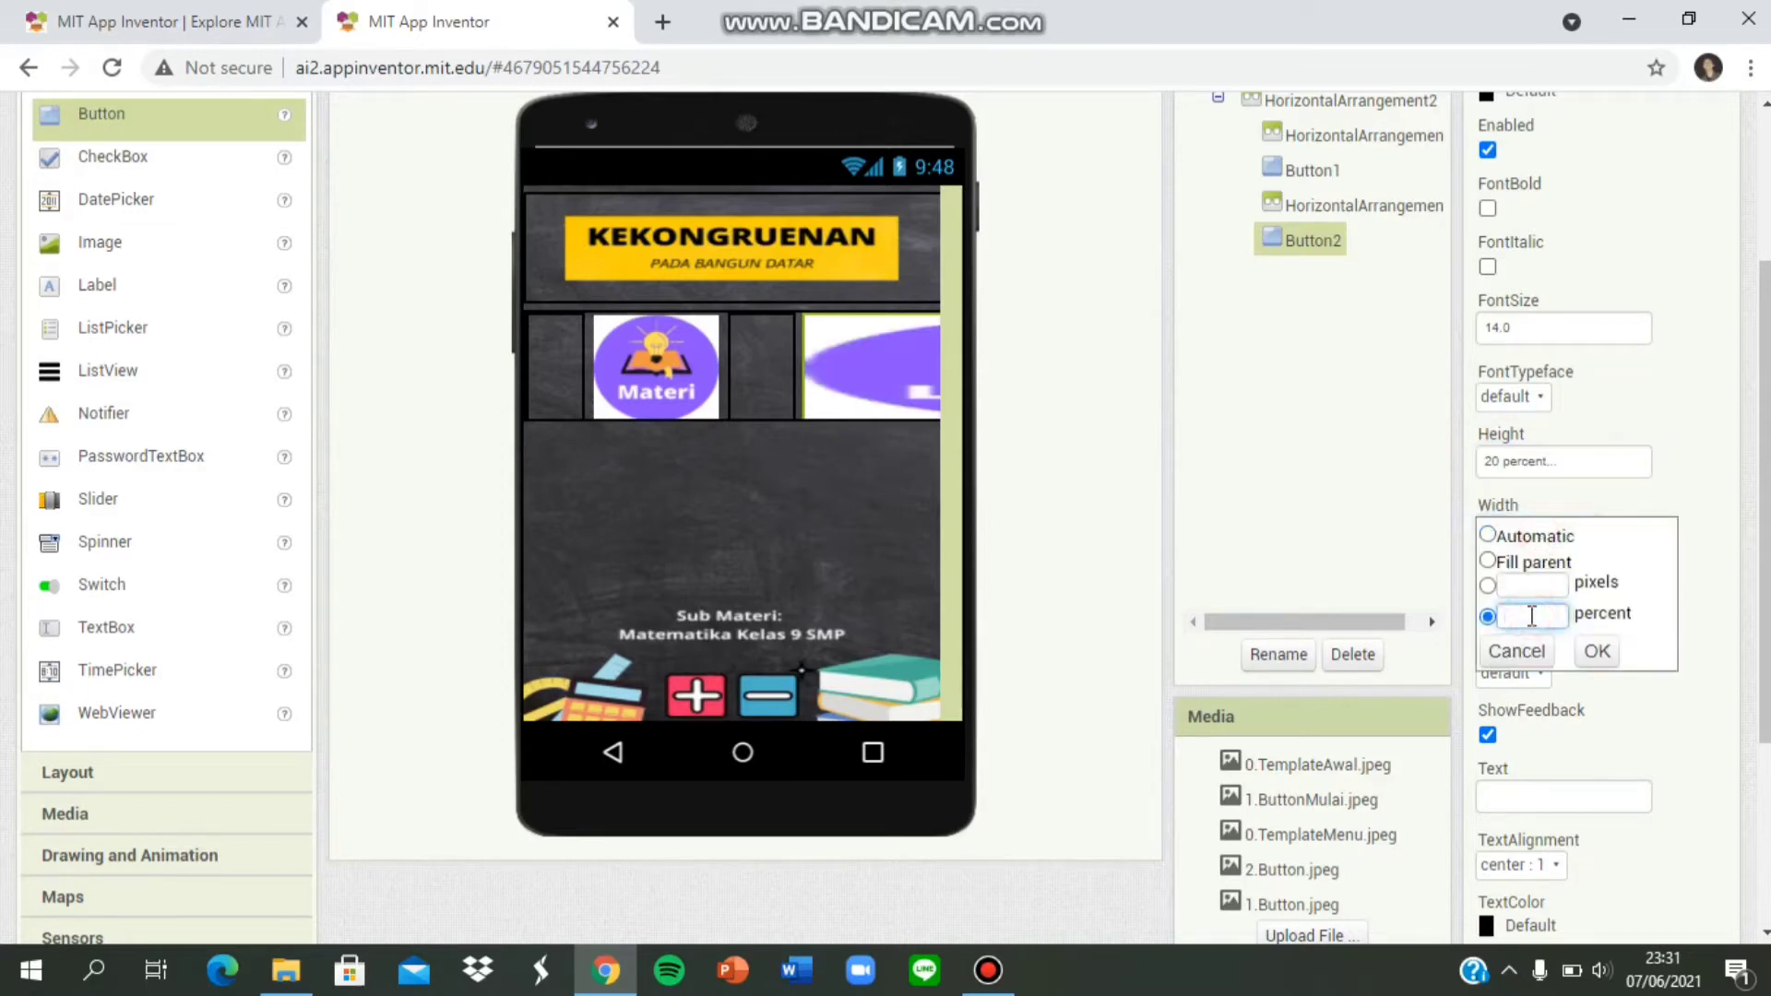
text(30)
click(1597, 651)
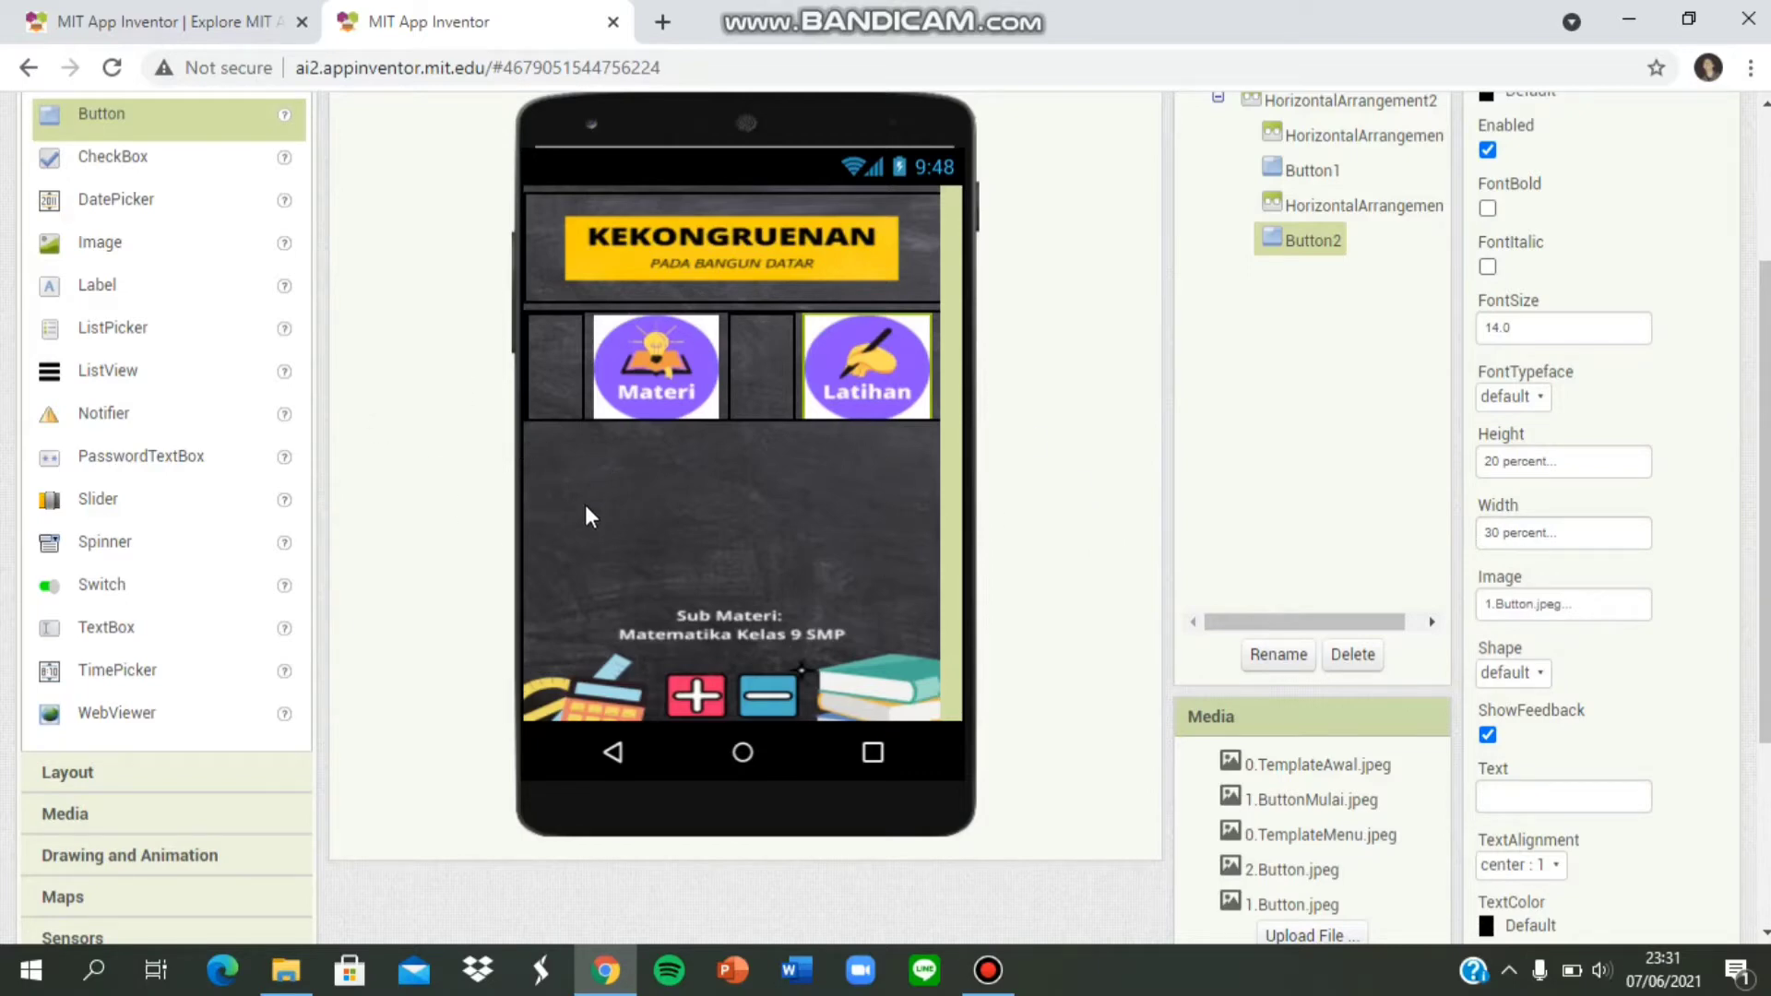
Add a HorizontalArrangement below the Materi and Latihan row and set its background color to None.
scroll(171, 172, up, 2)
scroll(146, 337, down, 2)
click(111, 779)
scroll(166, 418, down, 3)
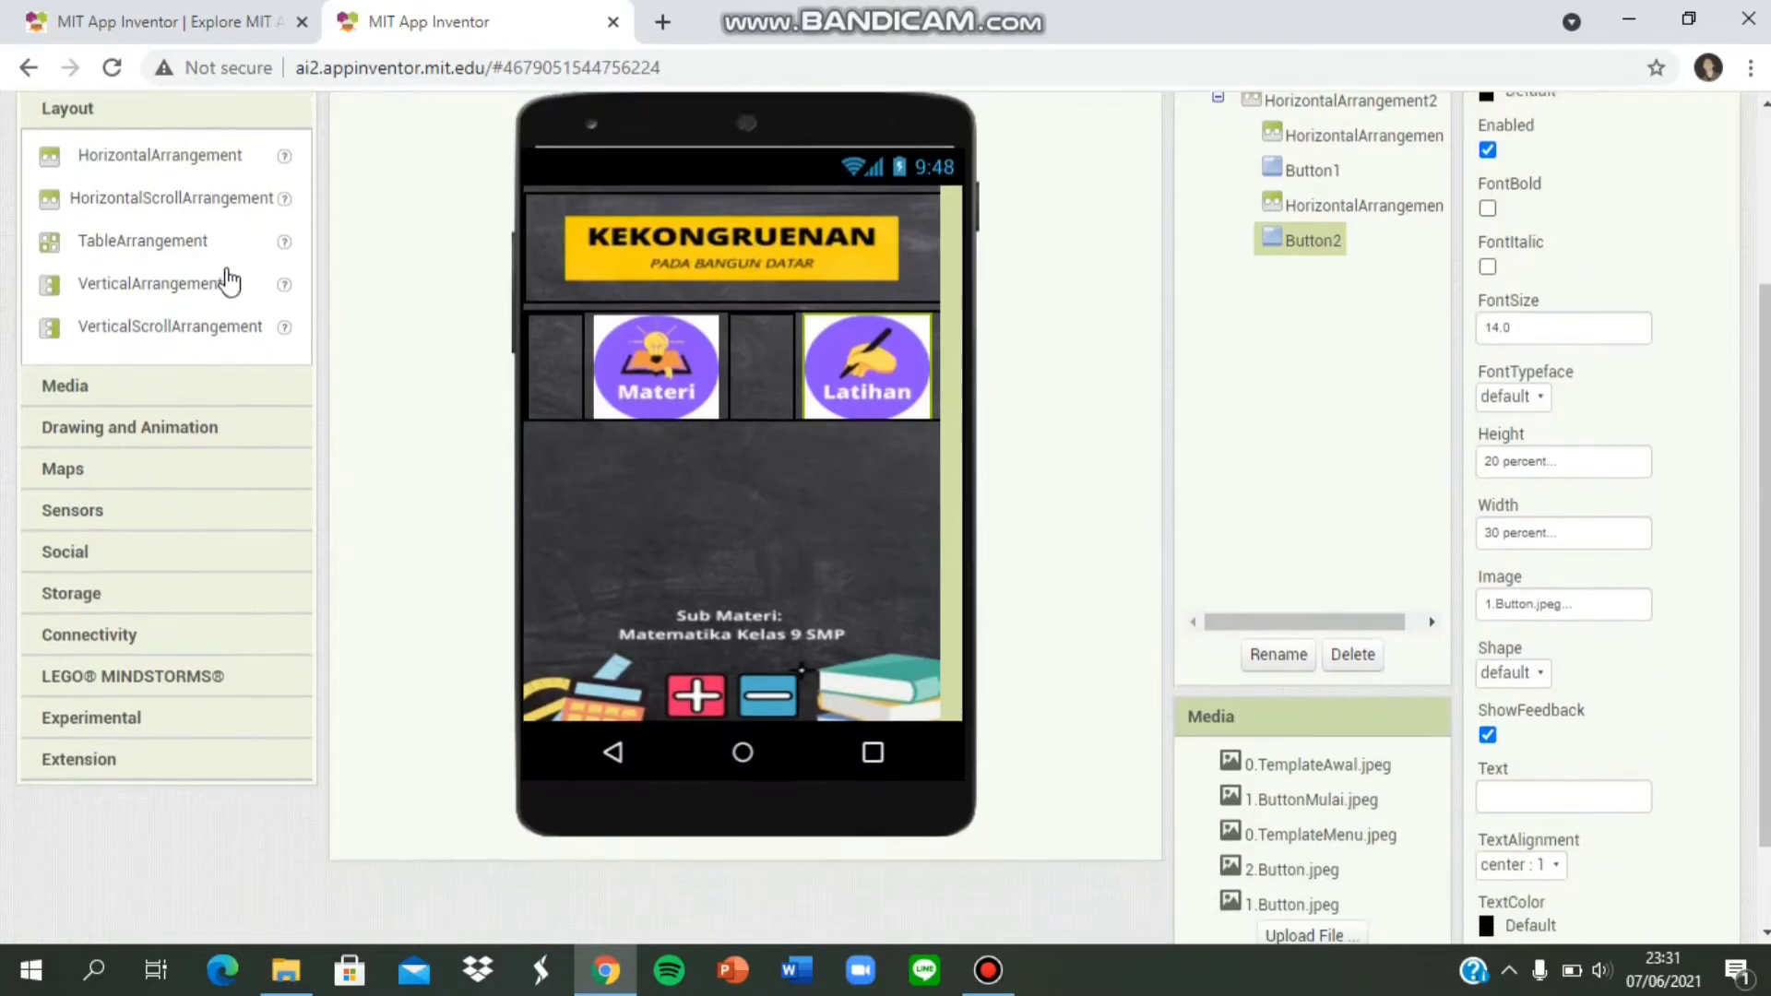
drag(201, 158, 621, 468)
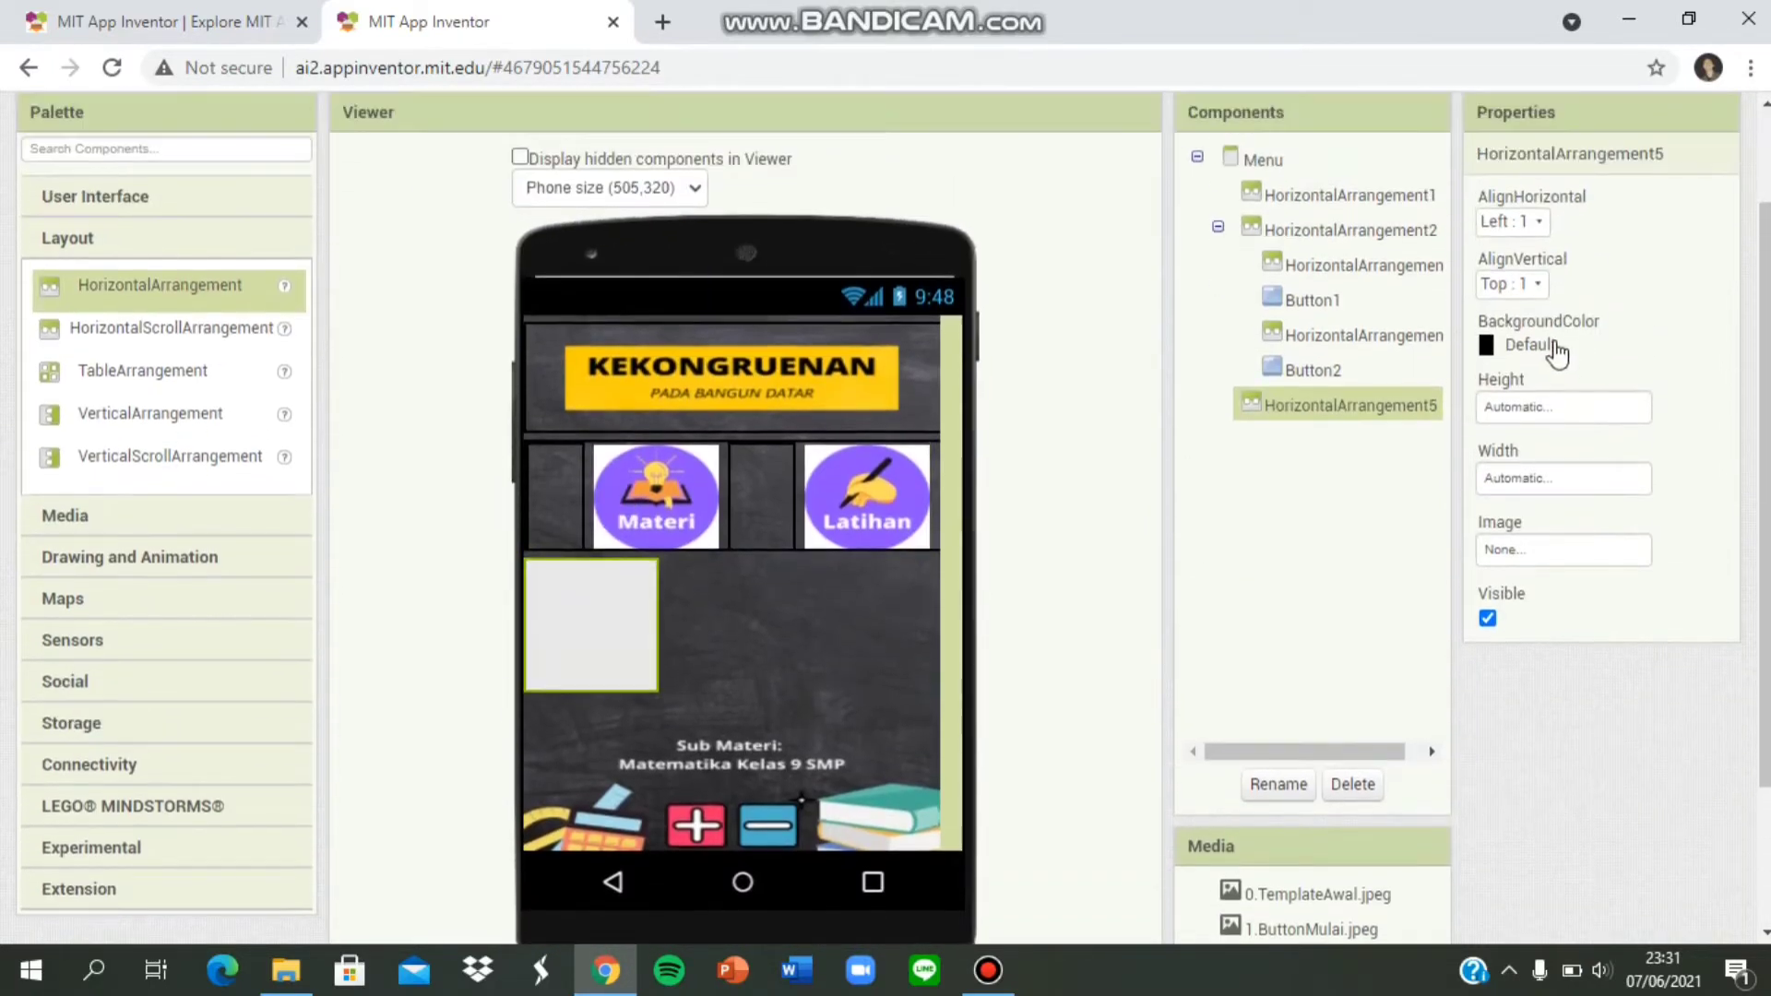
click(1556, 350)
click(1547, 388)
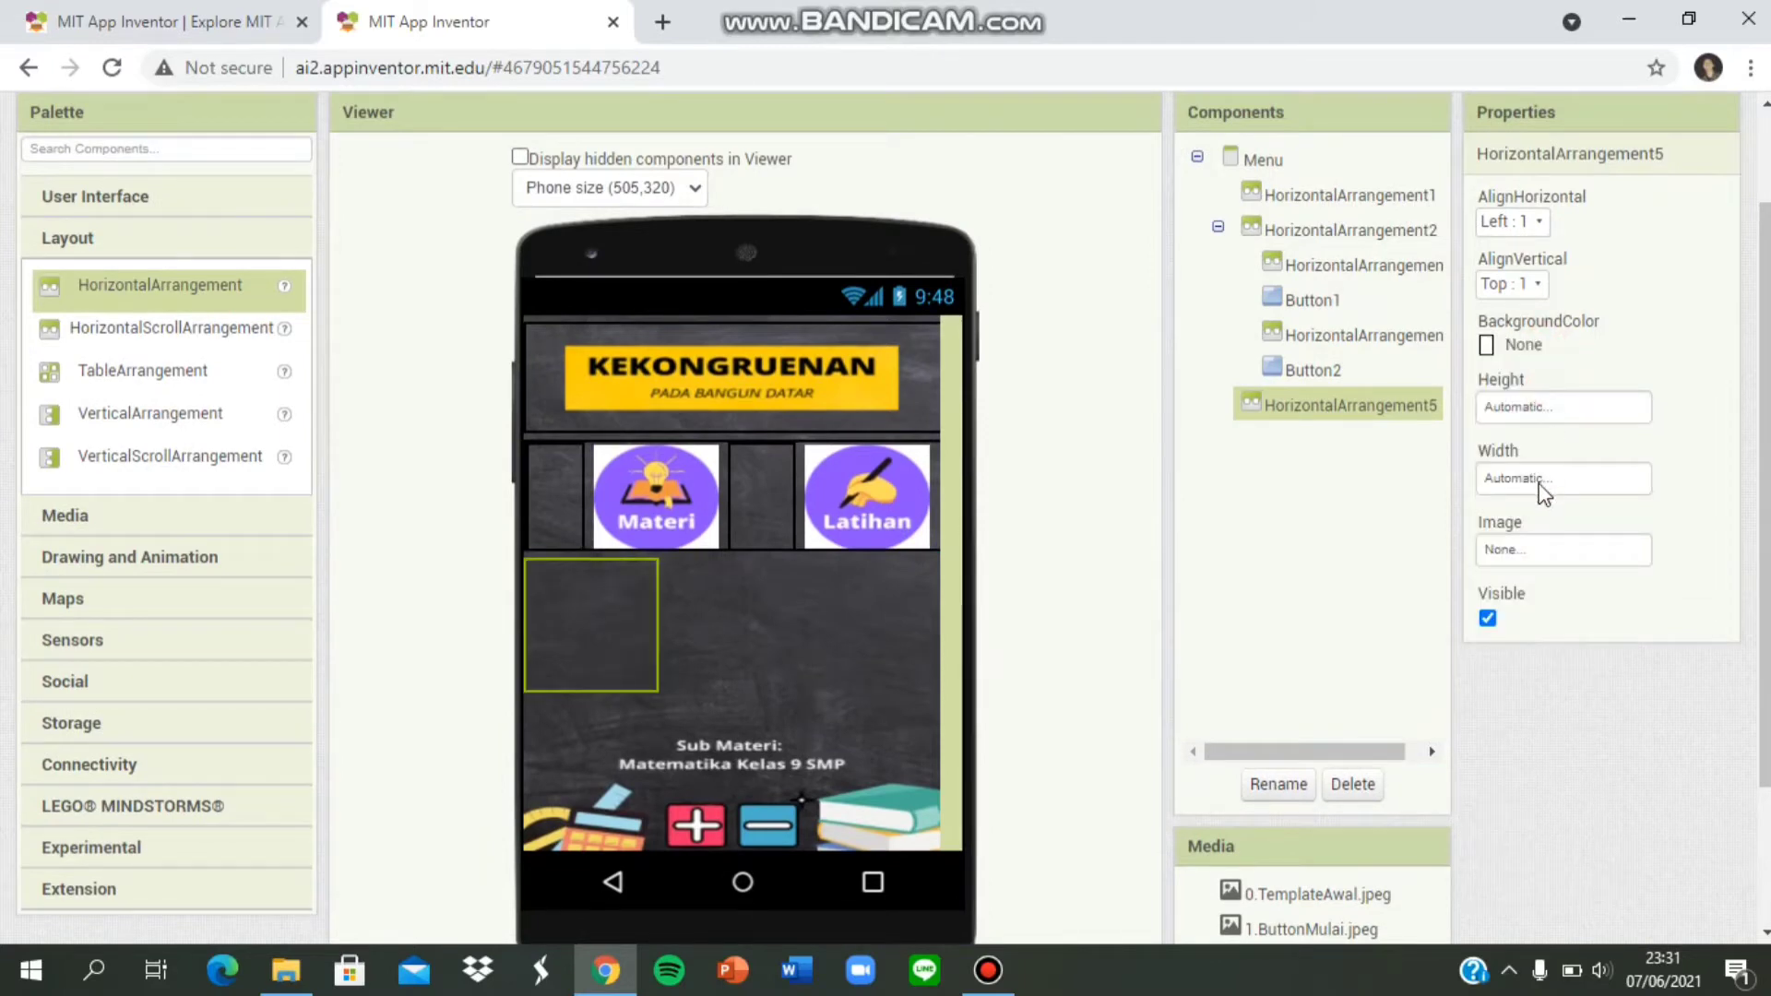
Set HorizontalArrangement5's height to 10 percent and its width to 100 percent.
click(1538, 420)
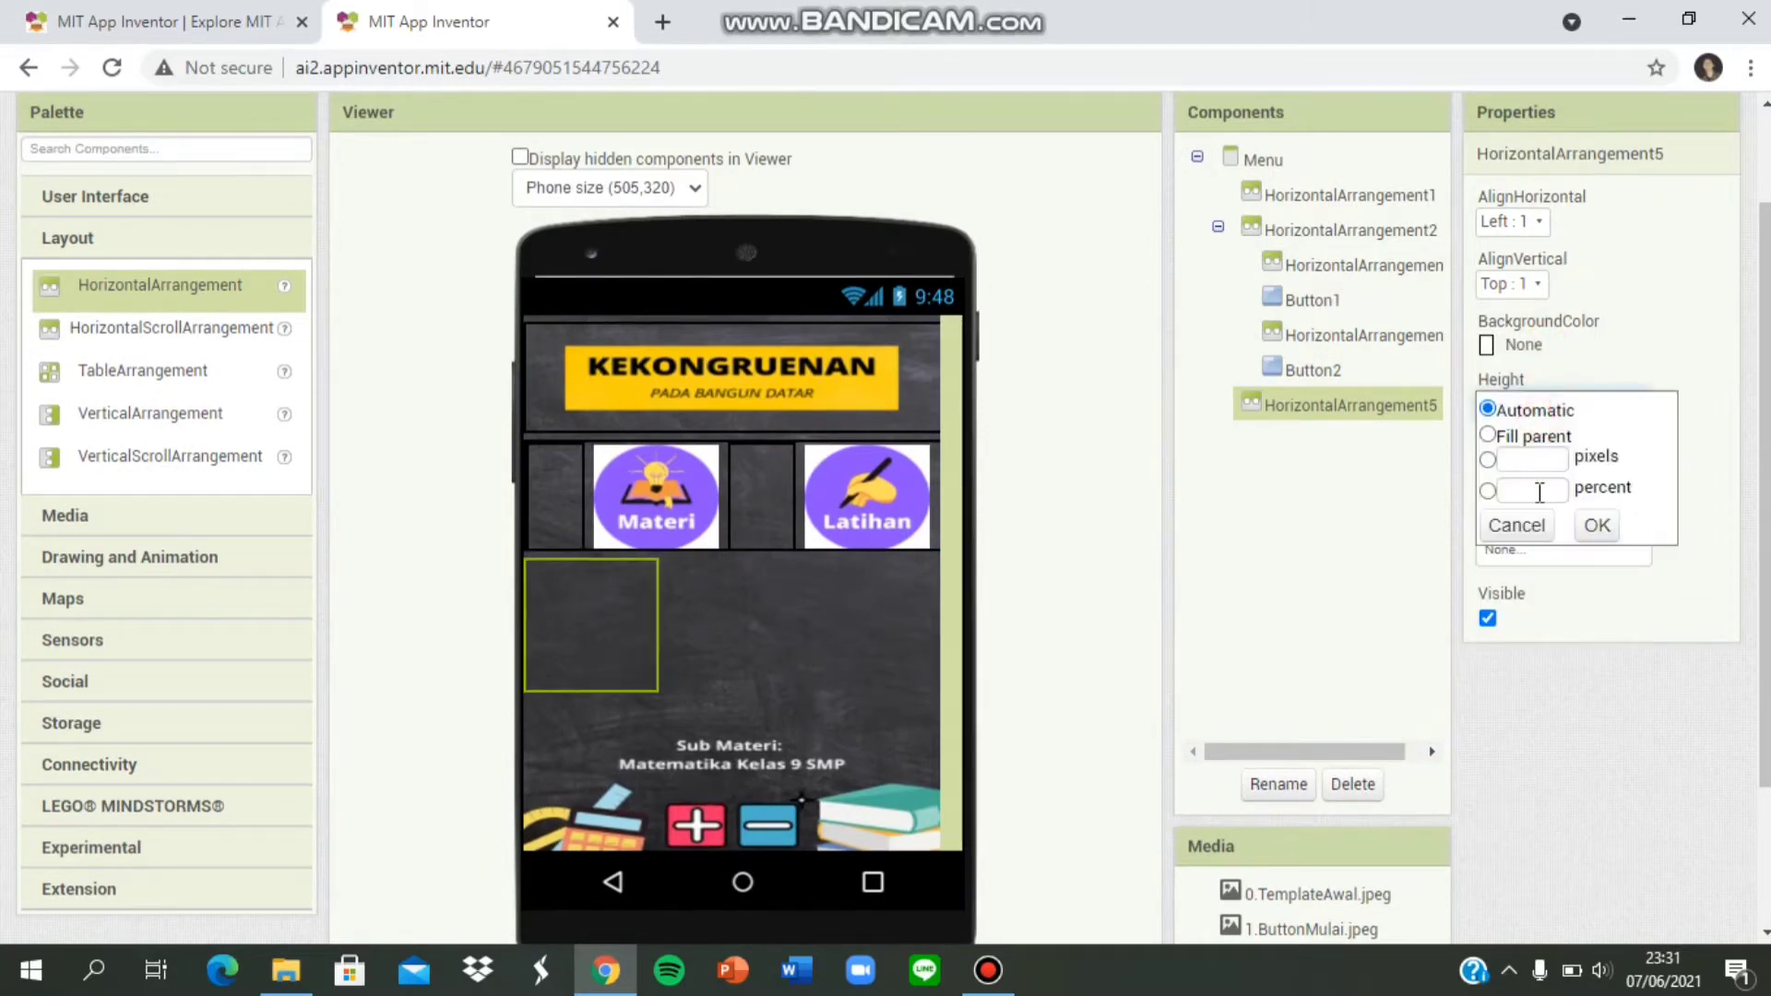
click(1538, 492)
text(10)
click(1597, 524)
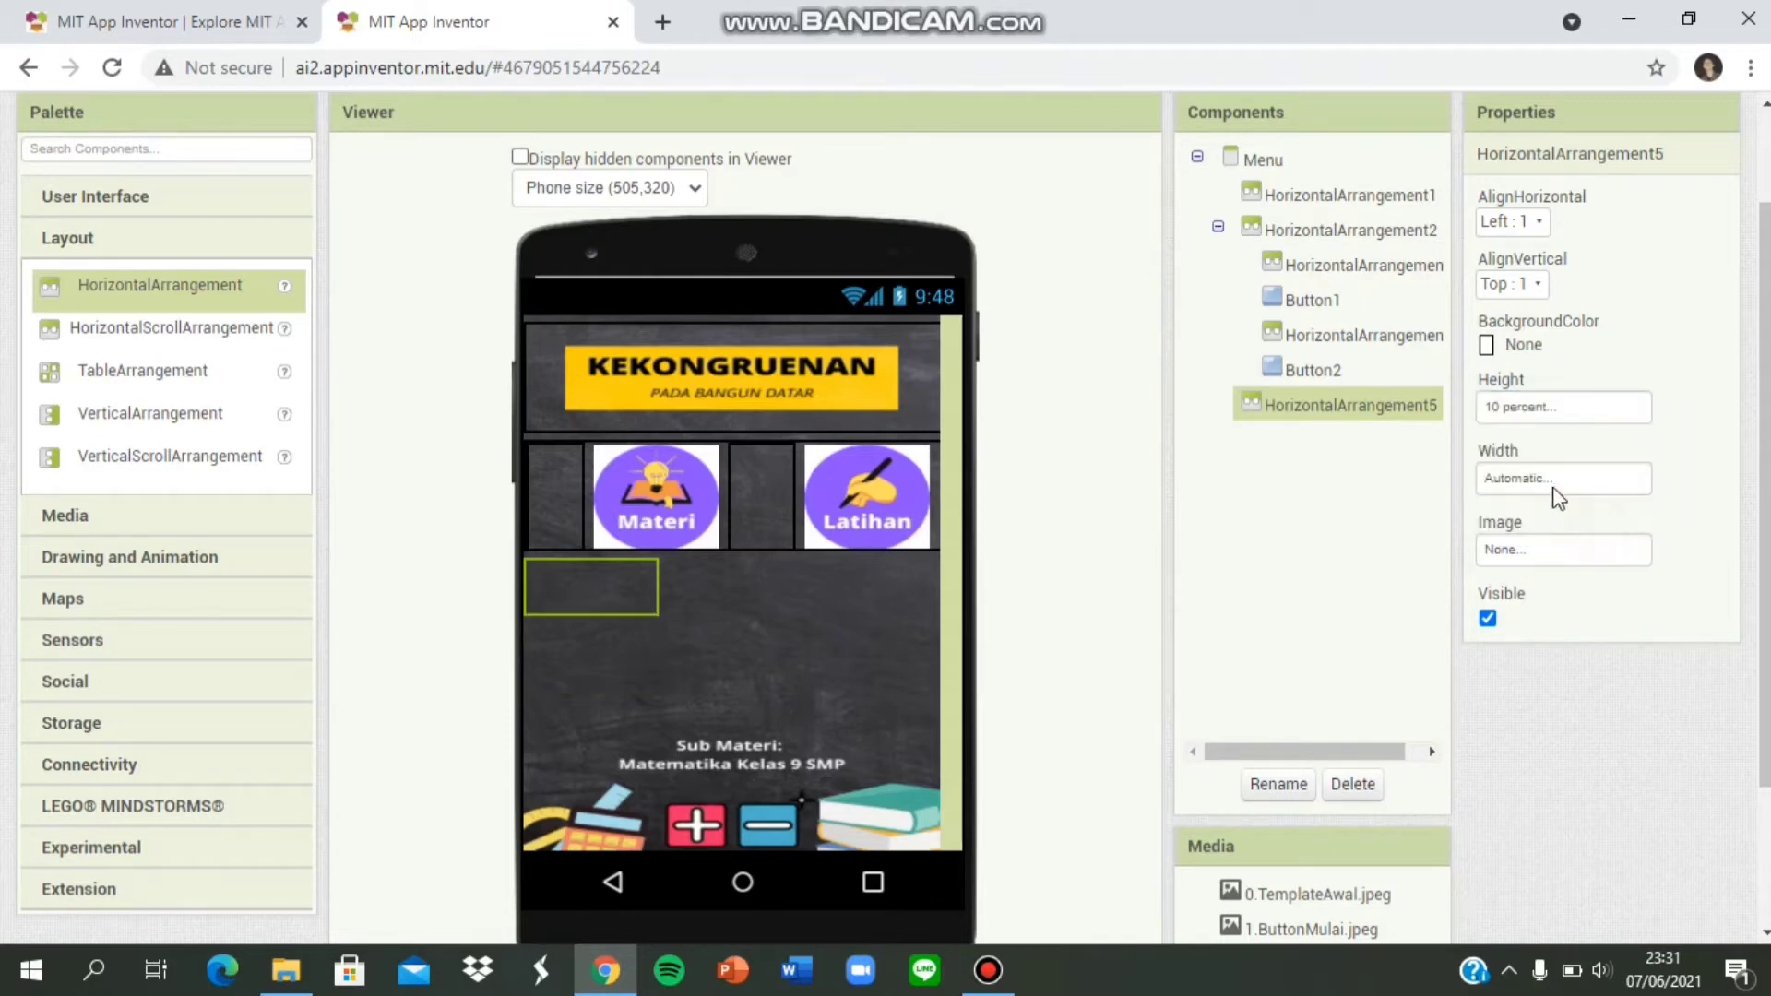
click(1553, 480)
click(1545, 560)
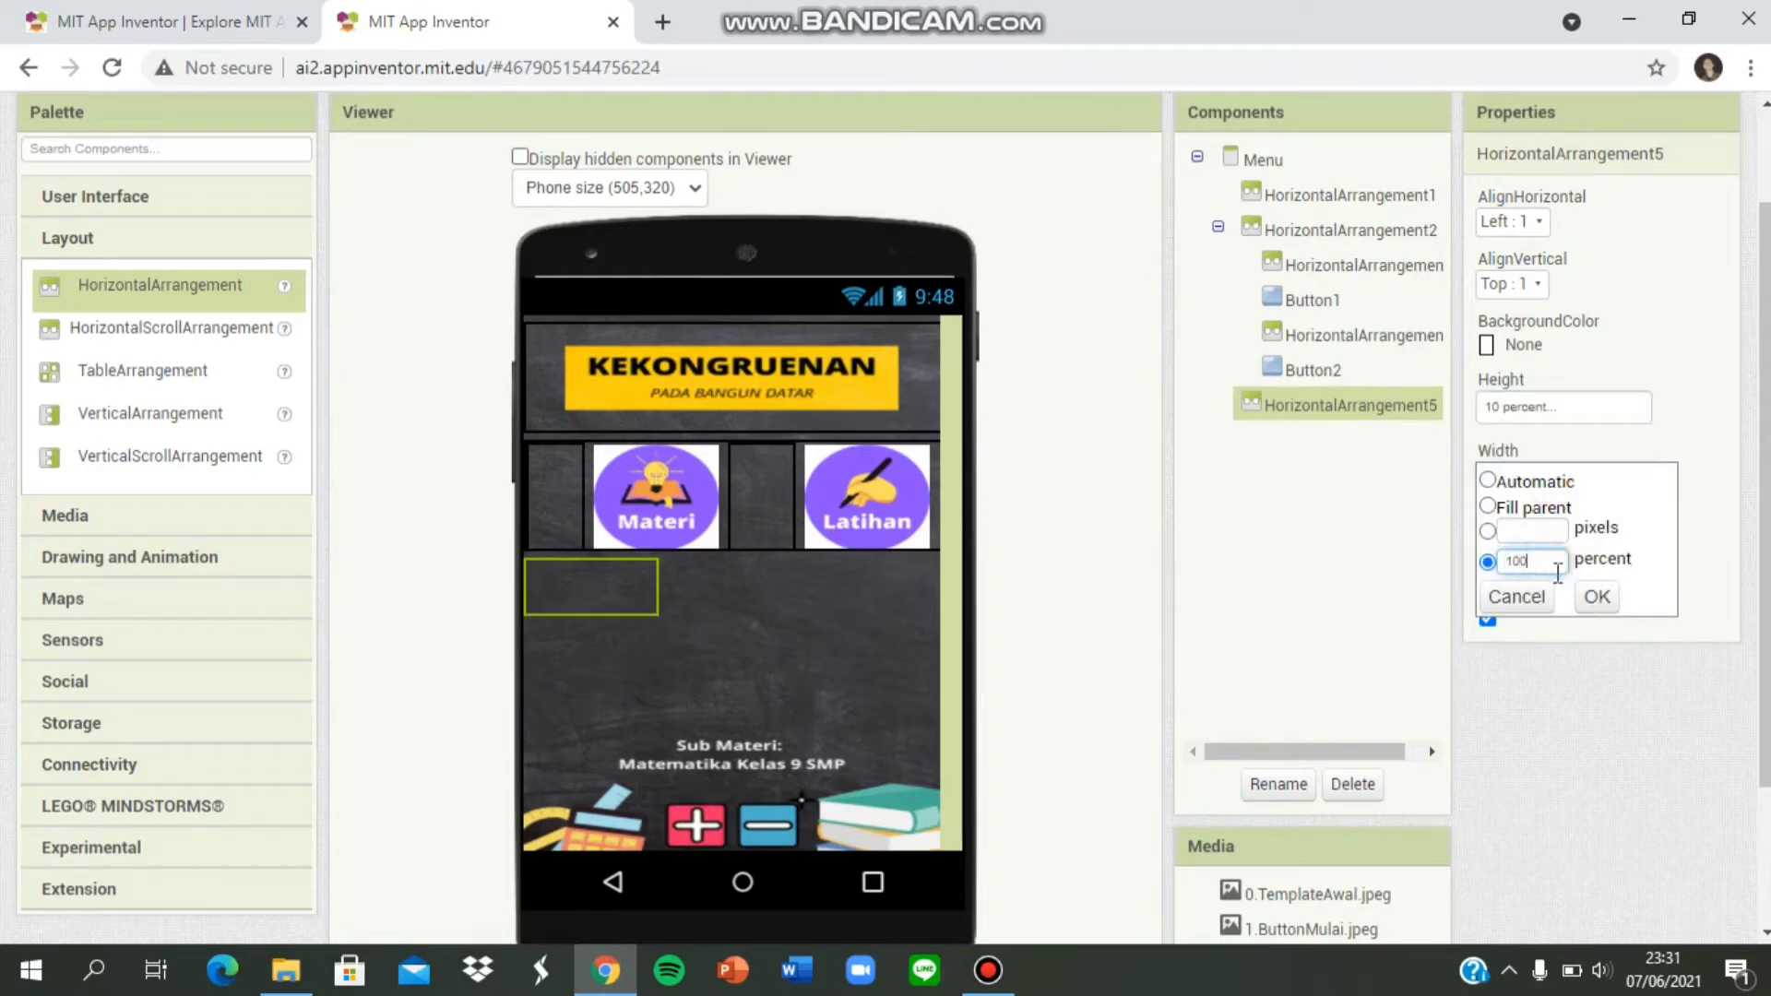
click(1596, 597)
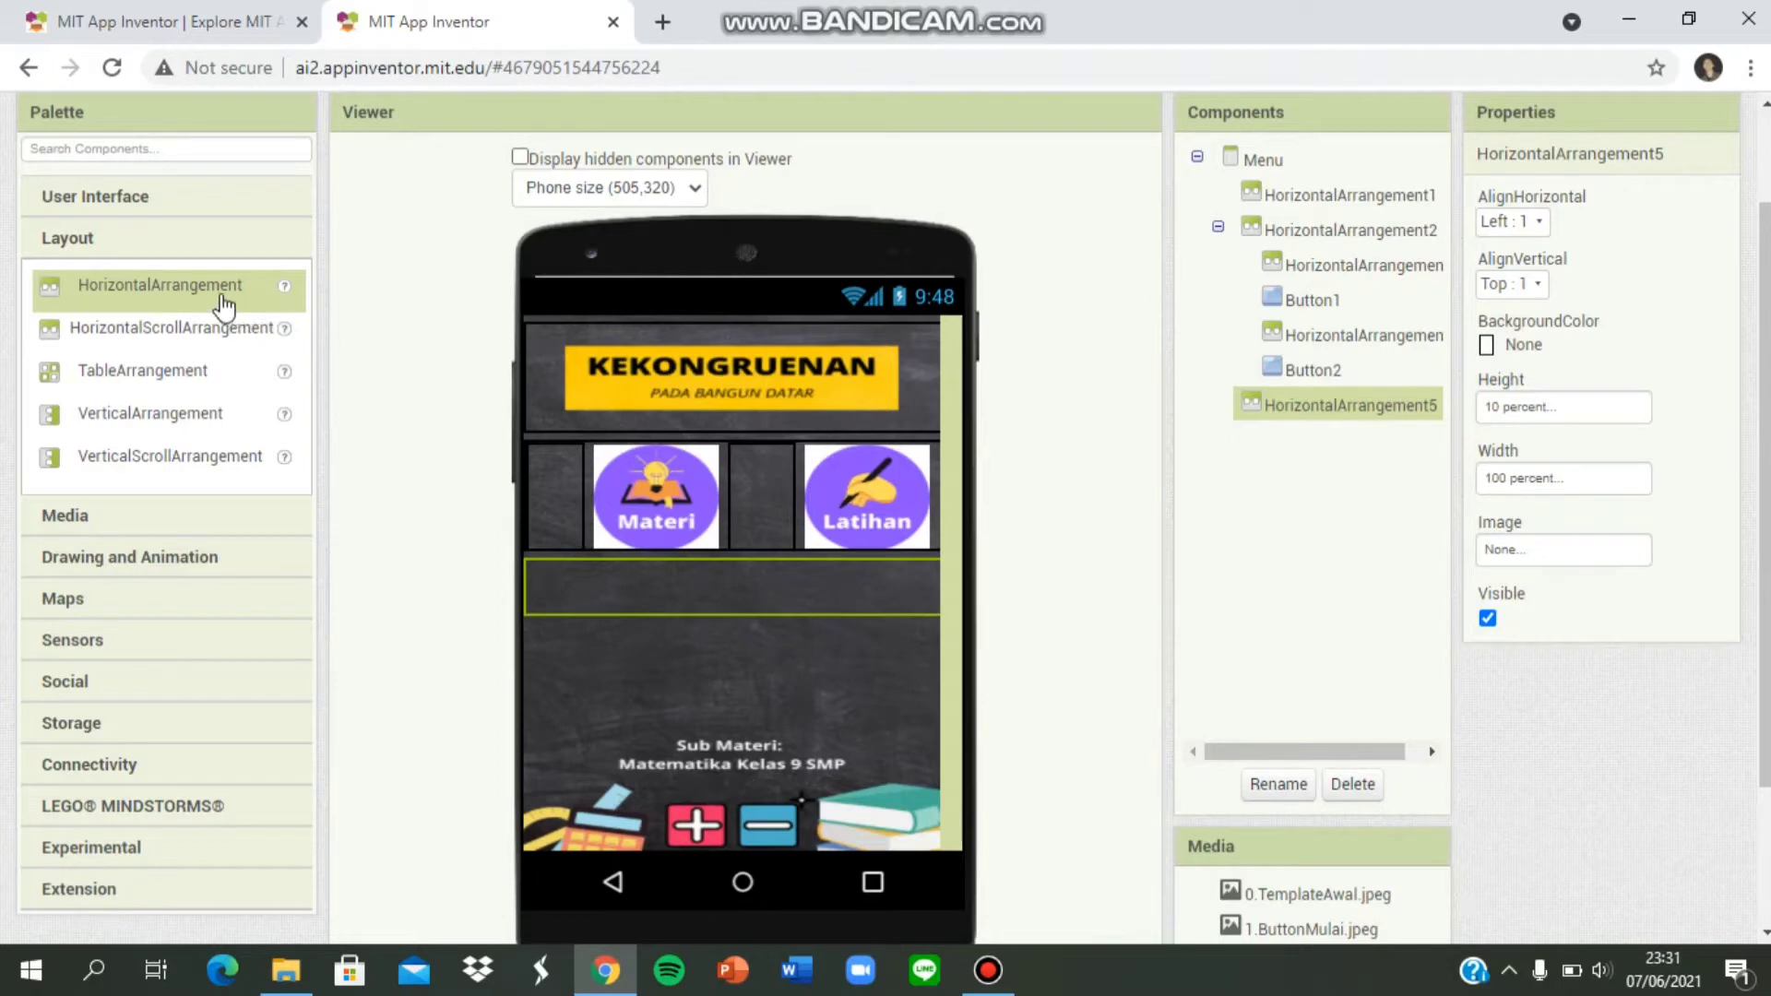
Add another HorizontalArrangement below HorizontalArrangement5 and set its width to 100 percent.
drag(210, 287, 634, 709)
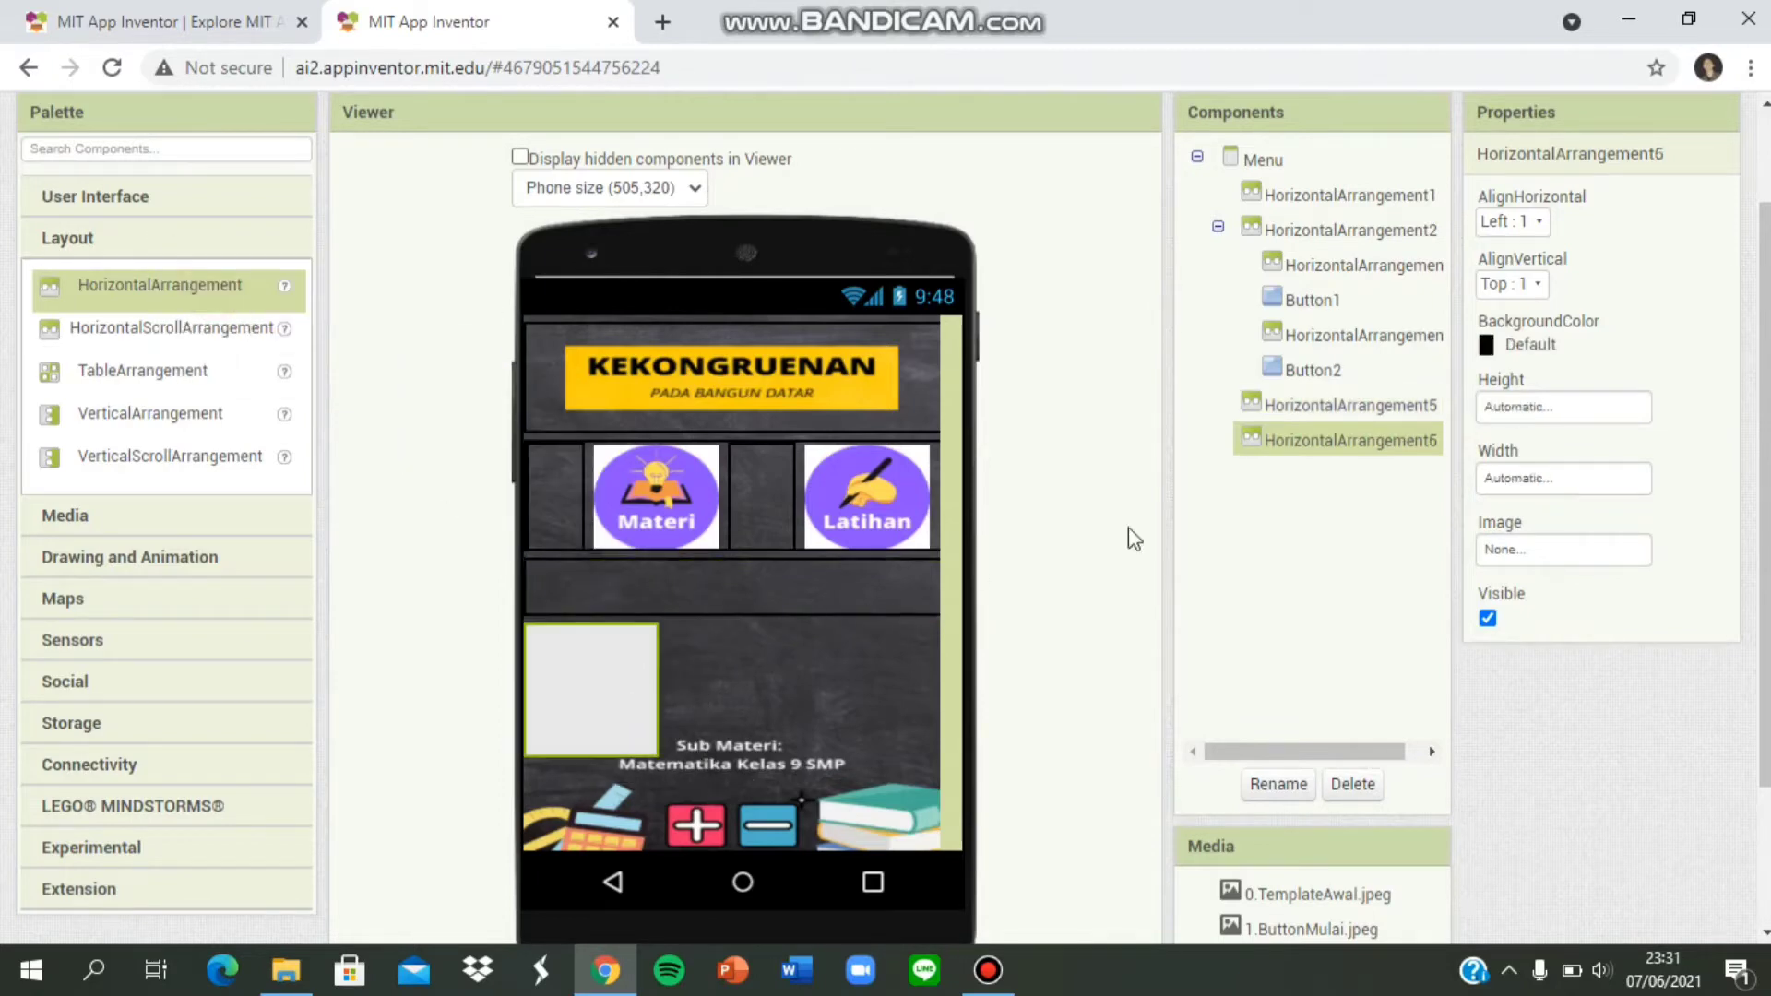
click(1531, 484)
click(1531, 560)
text(100)
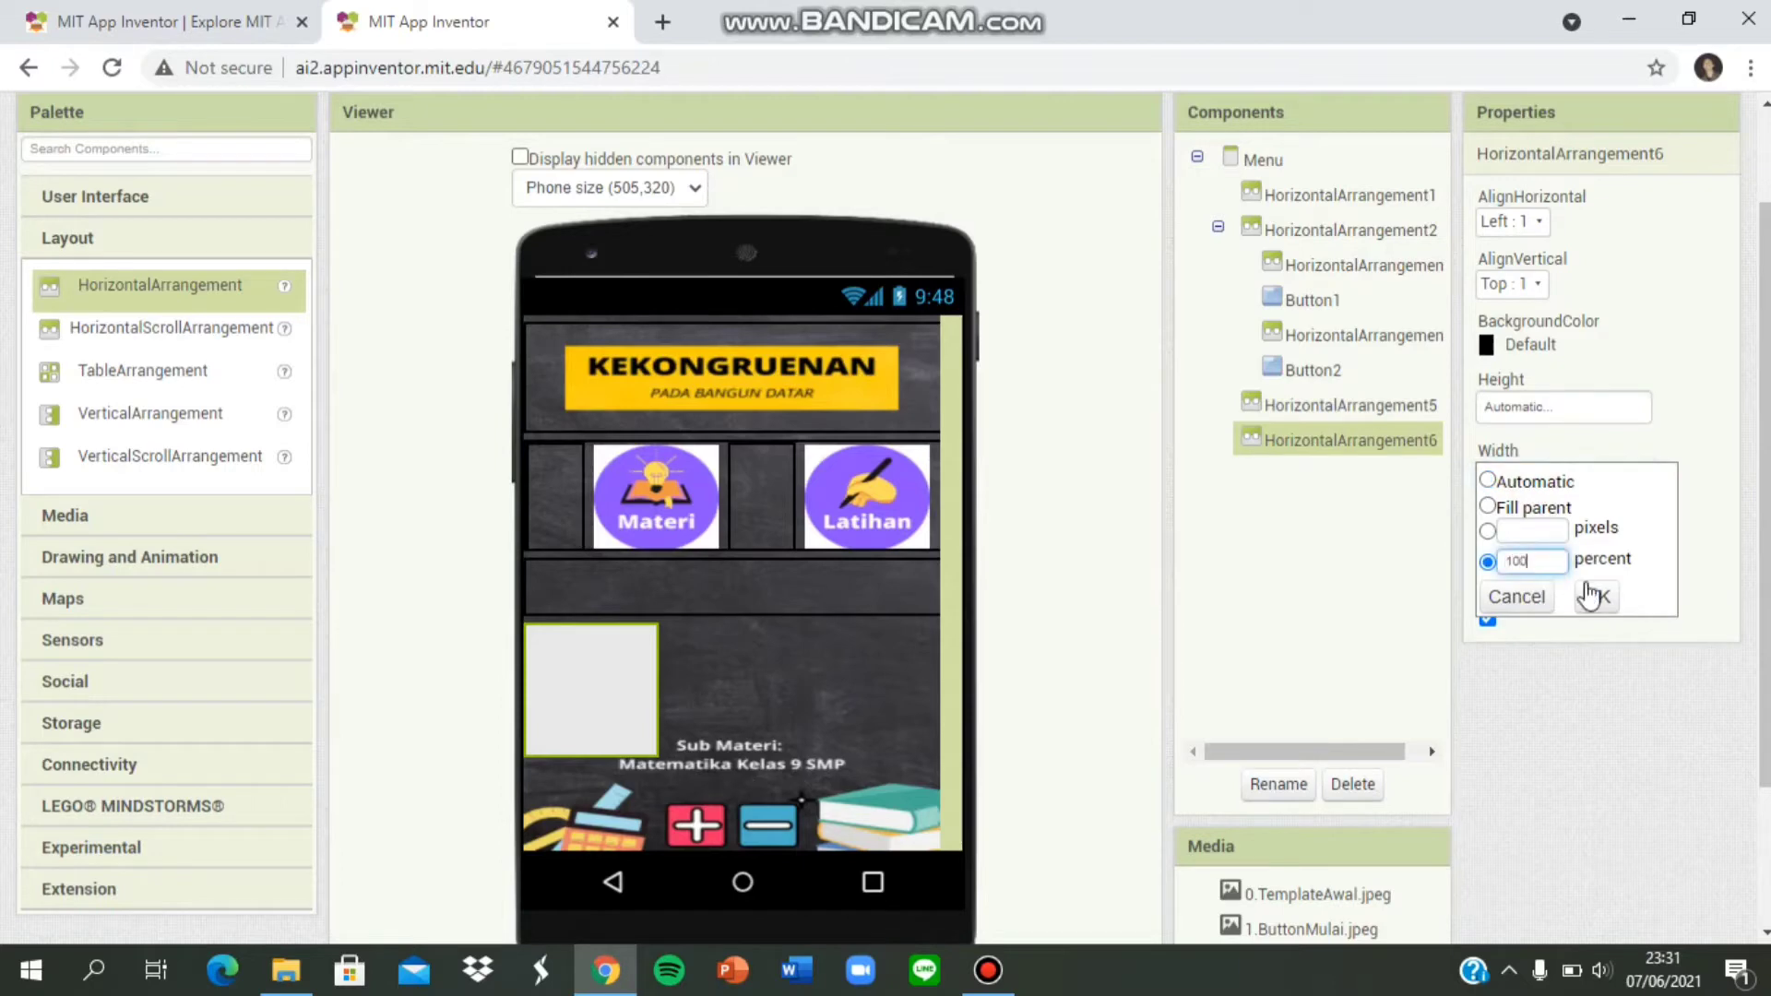
click(1593, 596)
Set HorizontalArrangement6's height to 20 percent and its background color to None.
click(1542, 423)
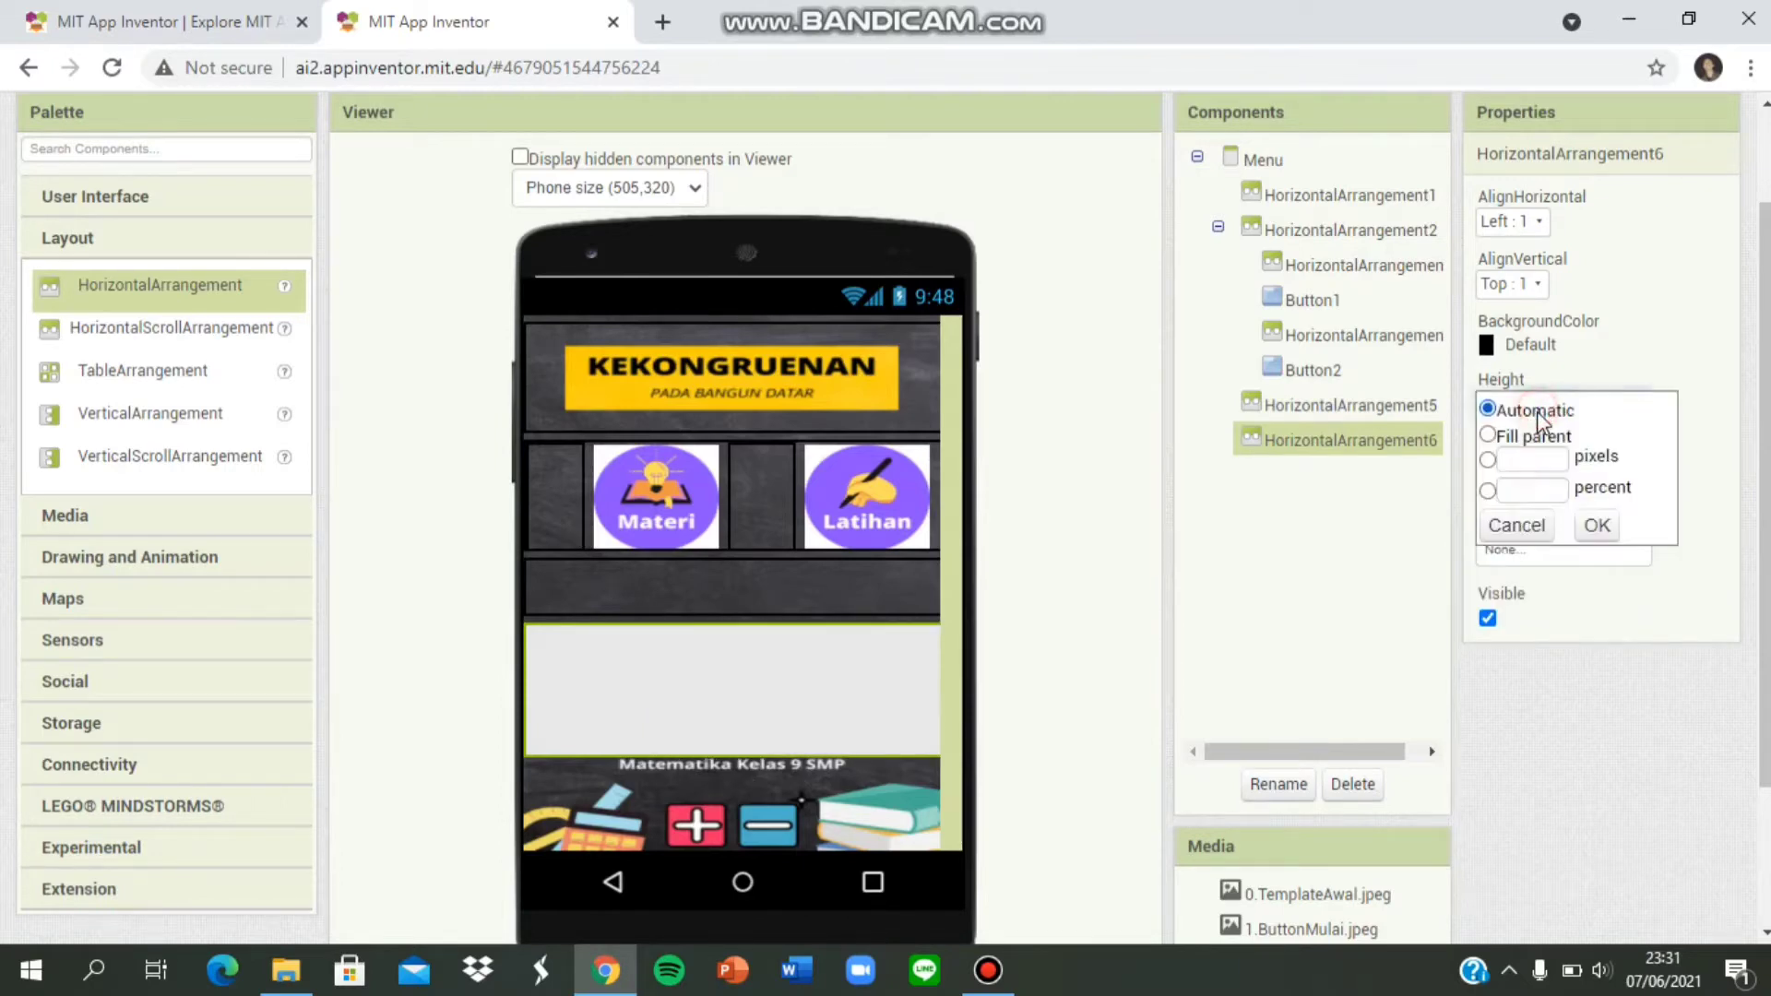
click(1539, 489)
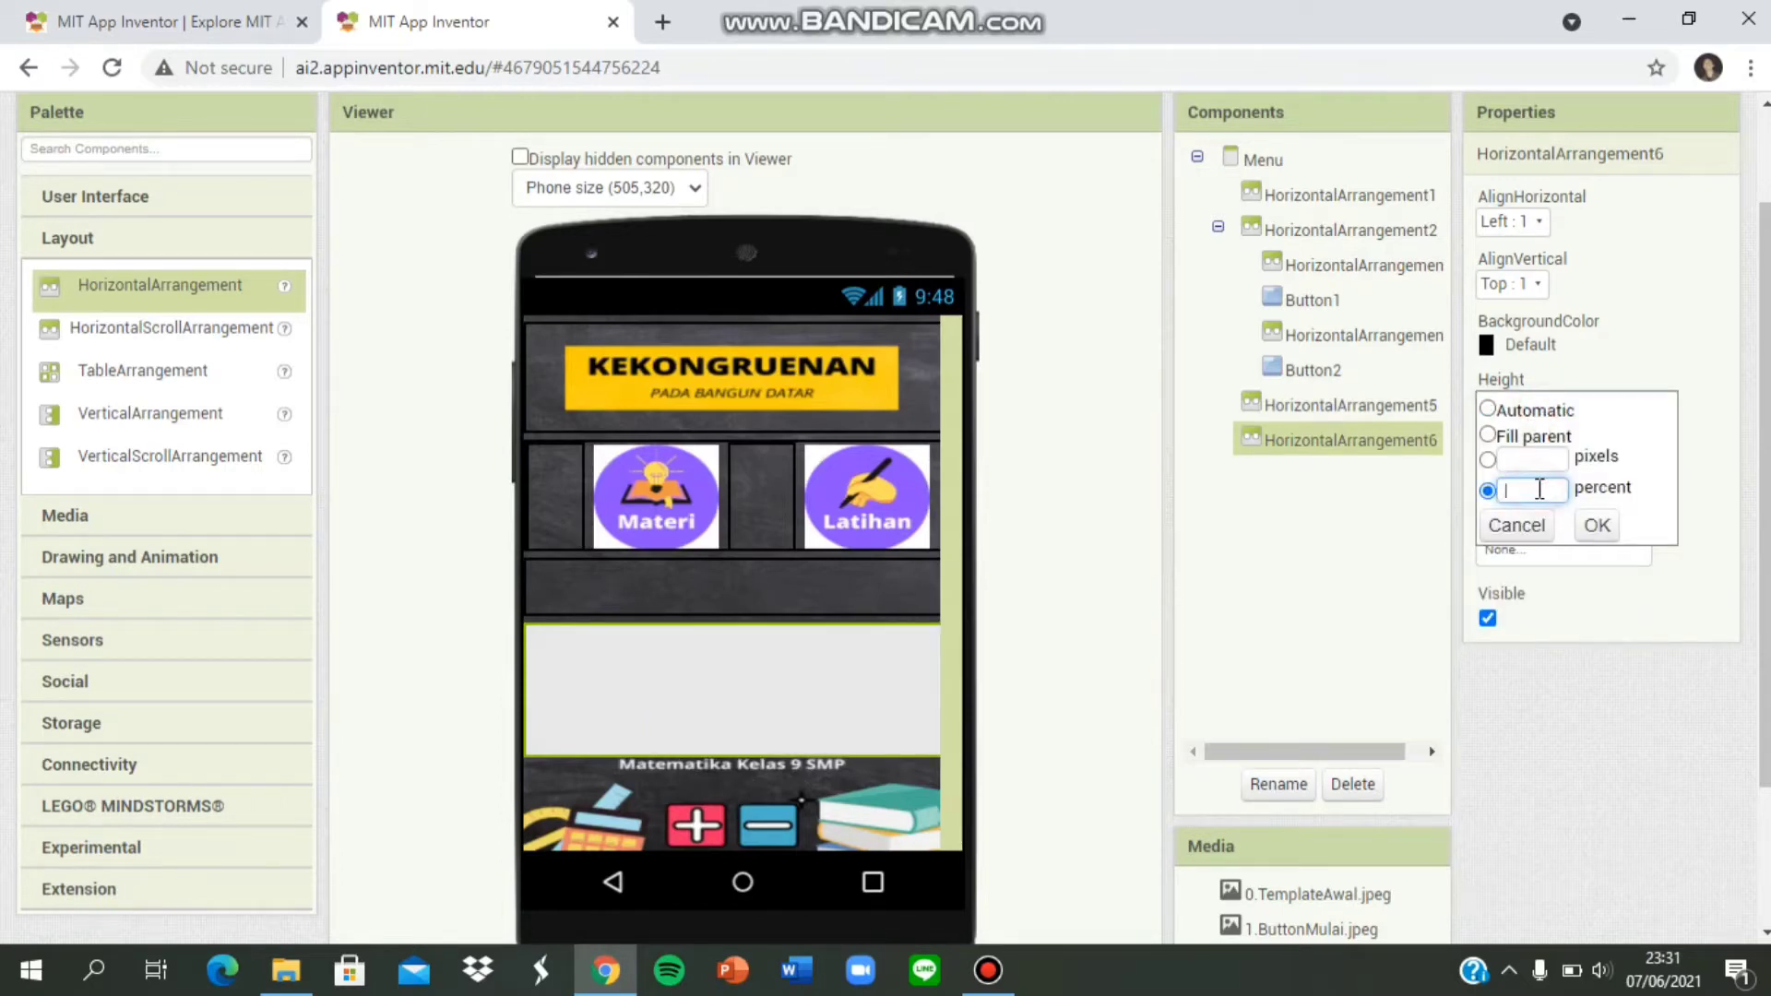
text(20)
click(1597, 525)
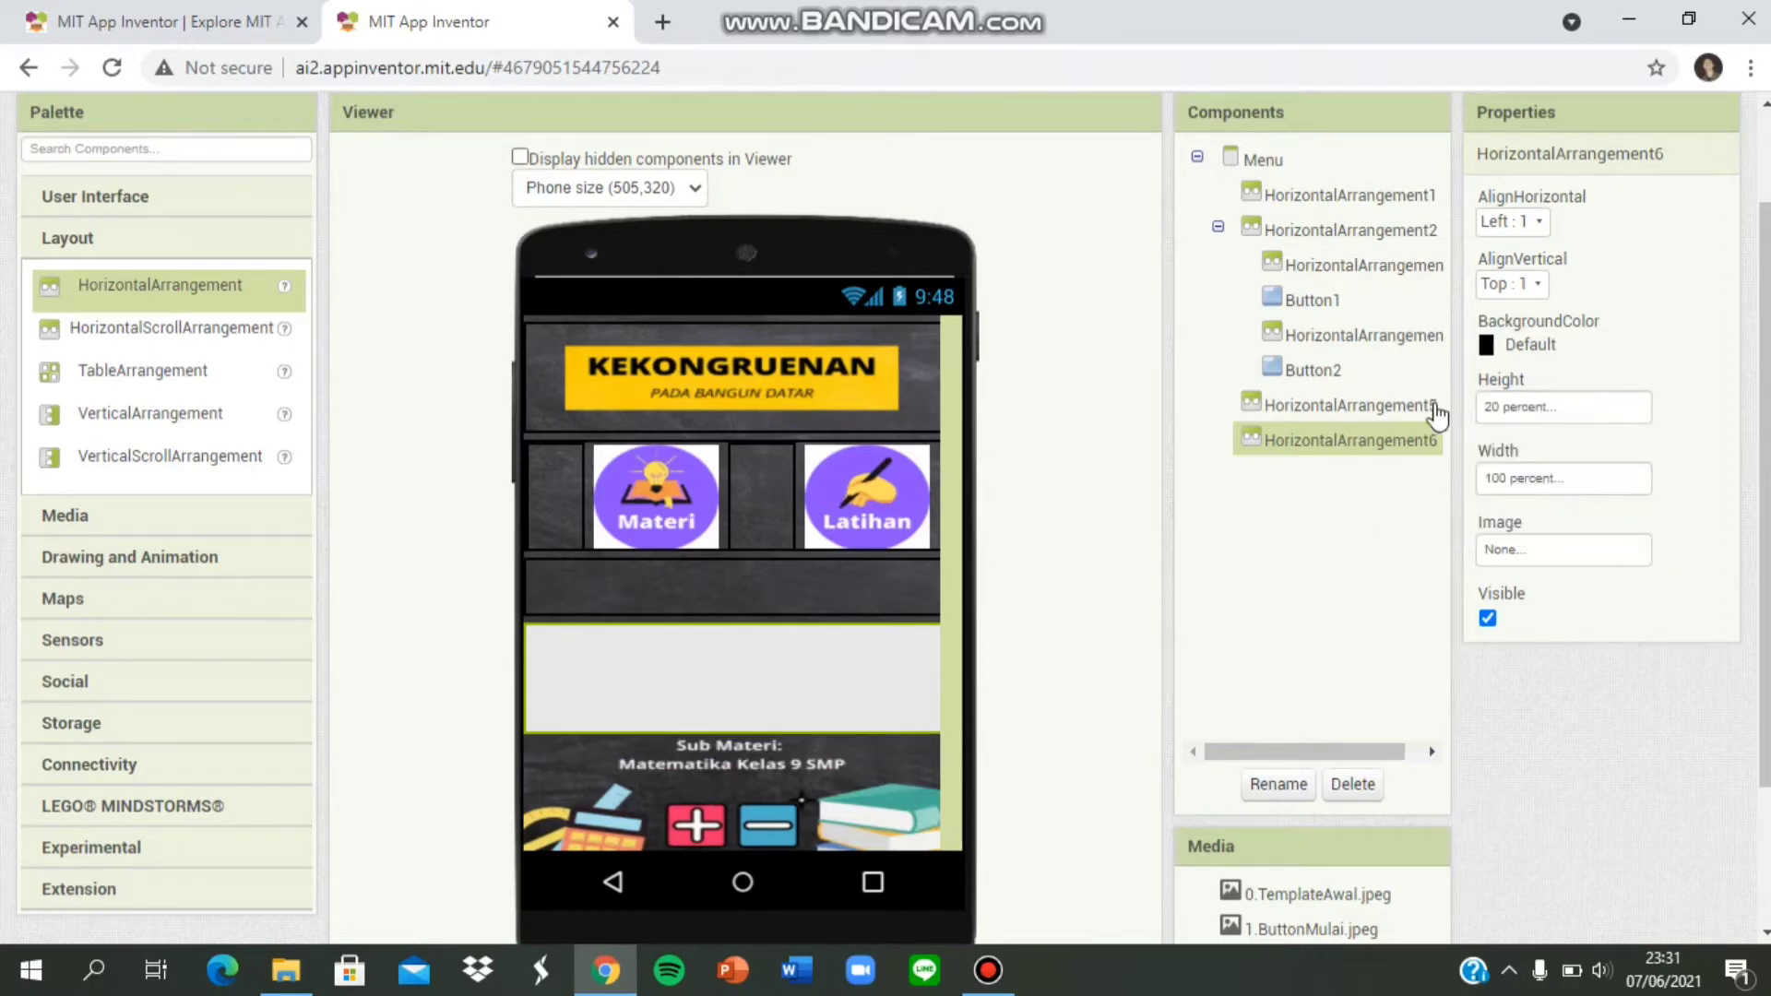
click(1533, 350)
click(1534, 379)
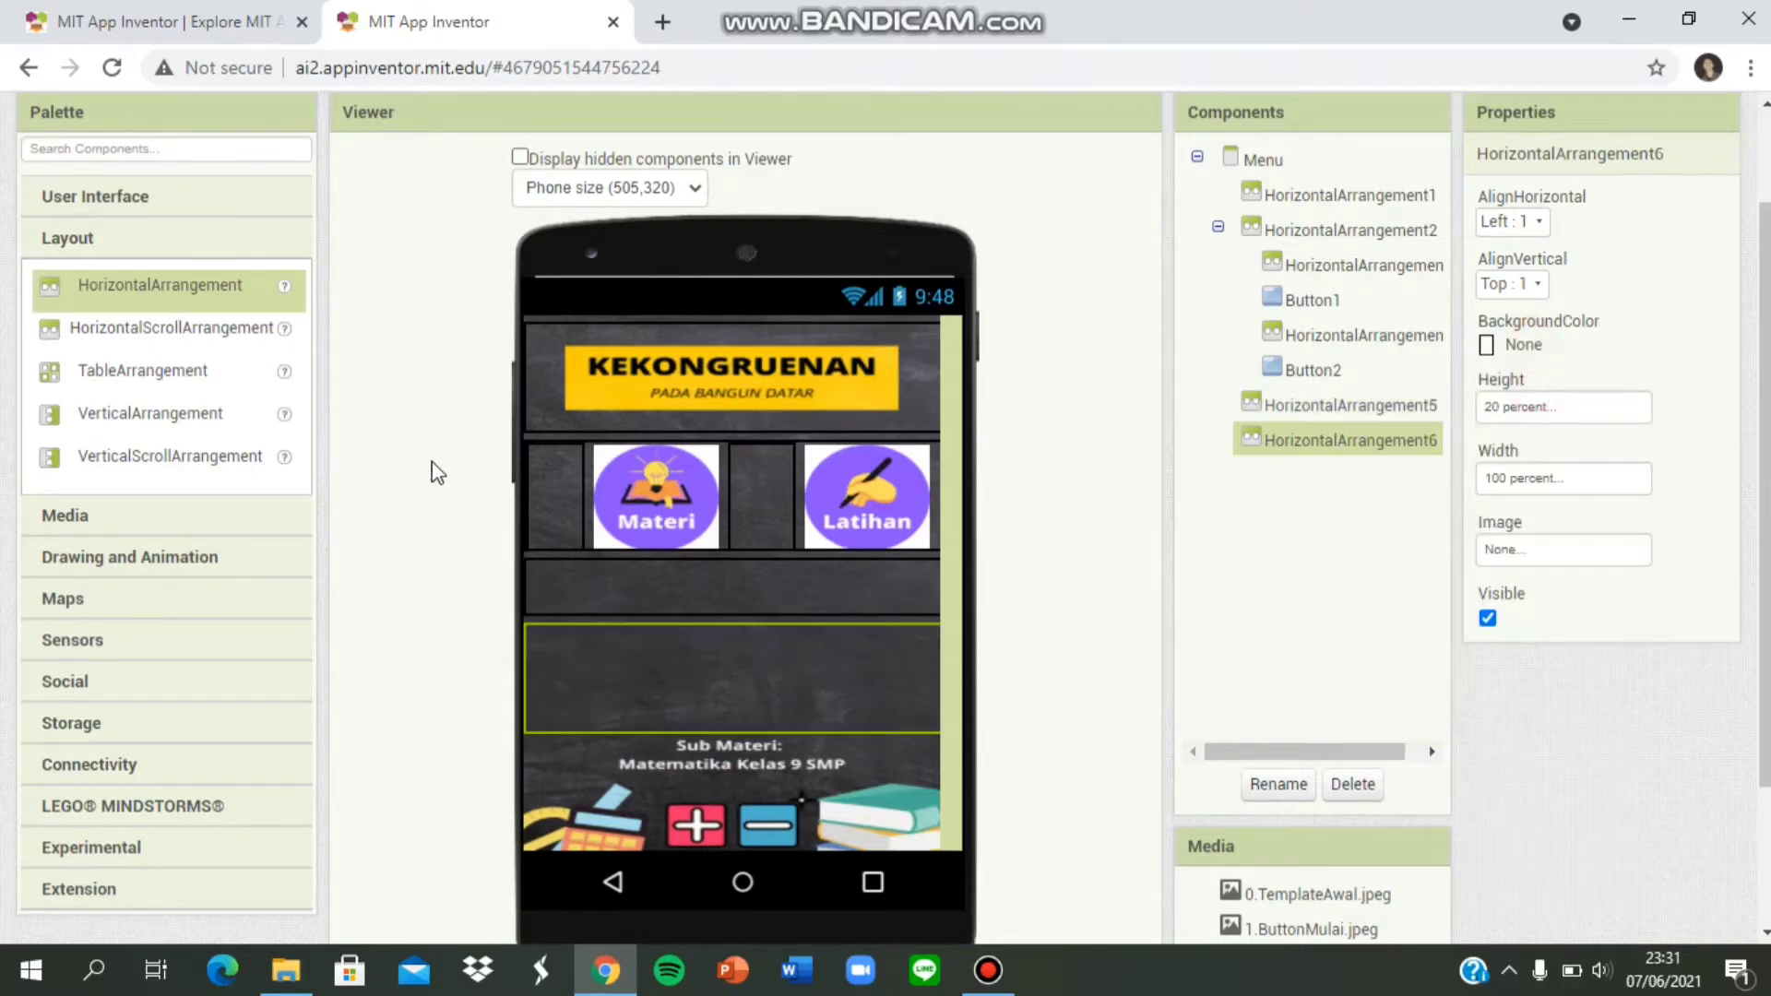
Add a HorizontalArrangement inside HorizontalArrangement6, 13 percent wide with its background color set to None.
scroll(642, 559, down, 1)
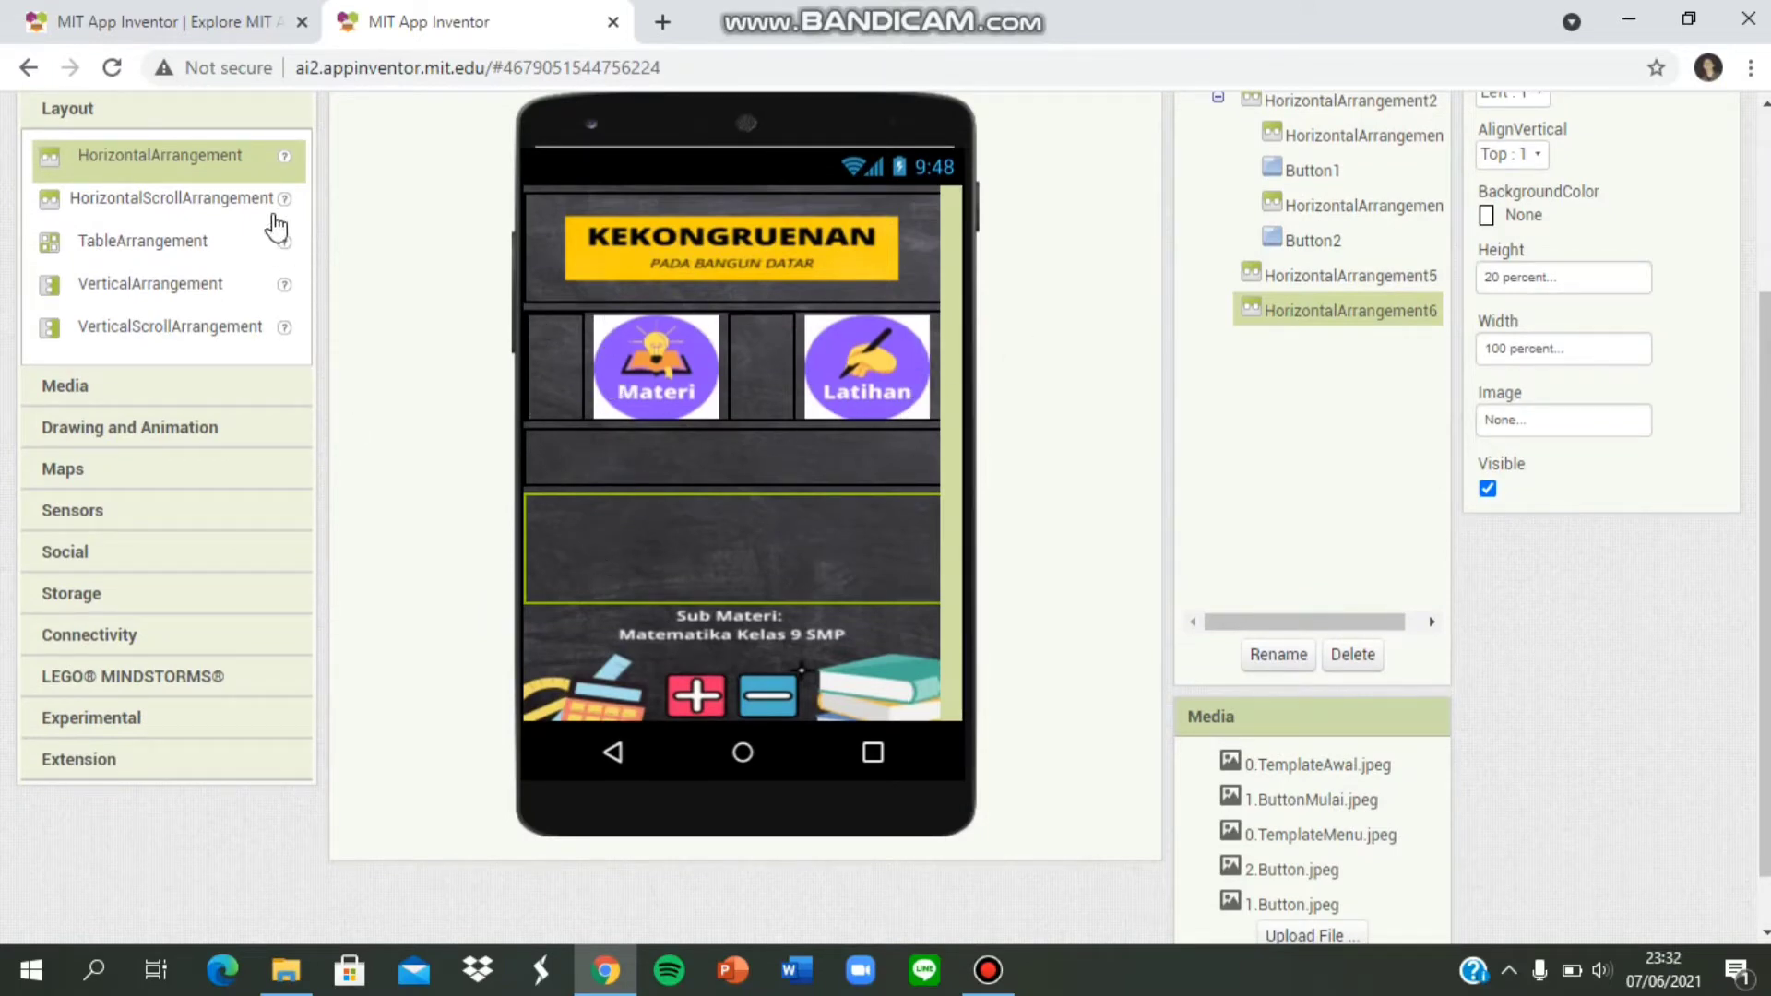
drag(231, 157, 609, 530)
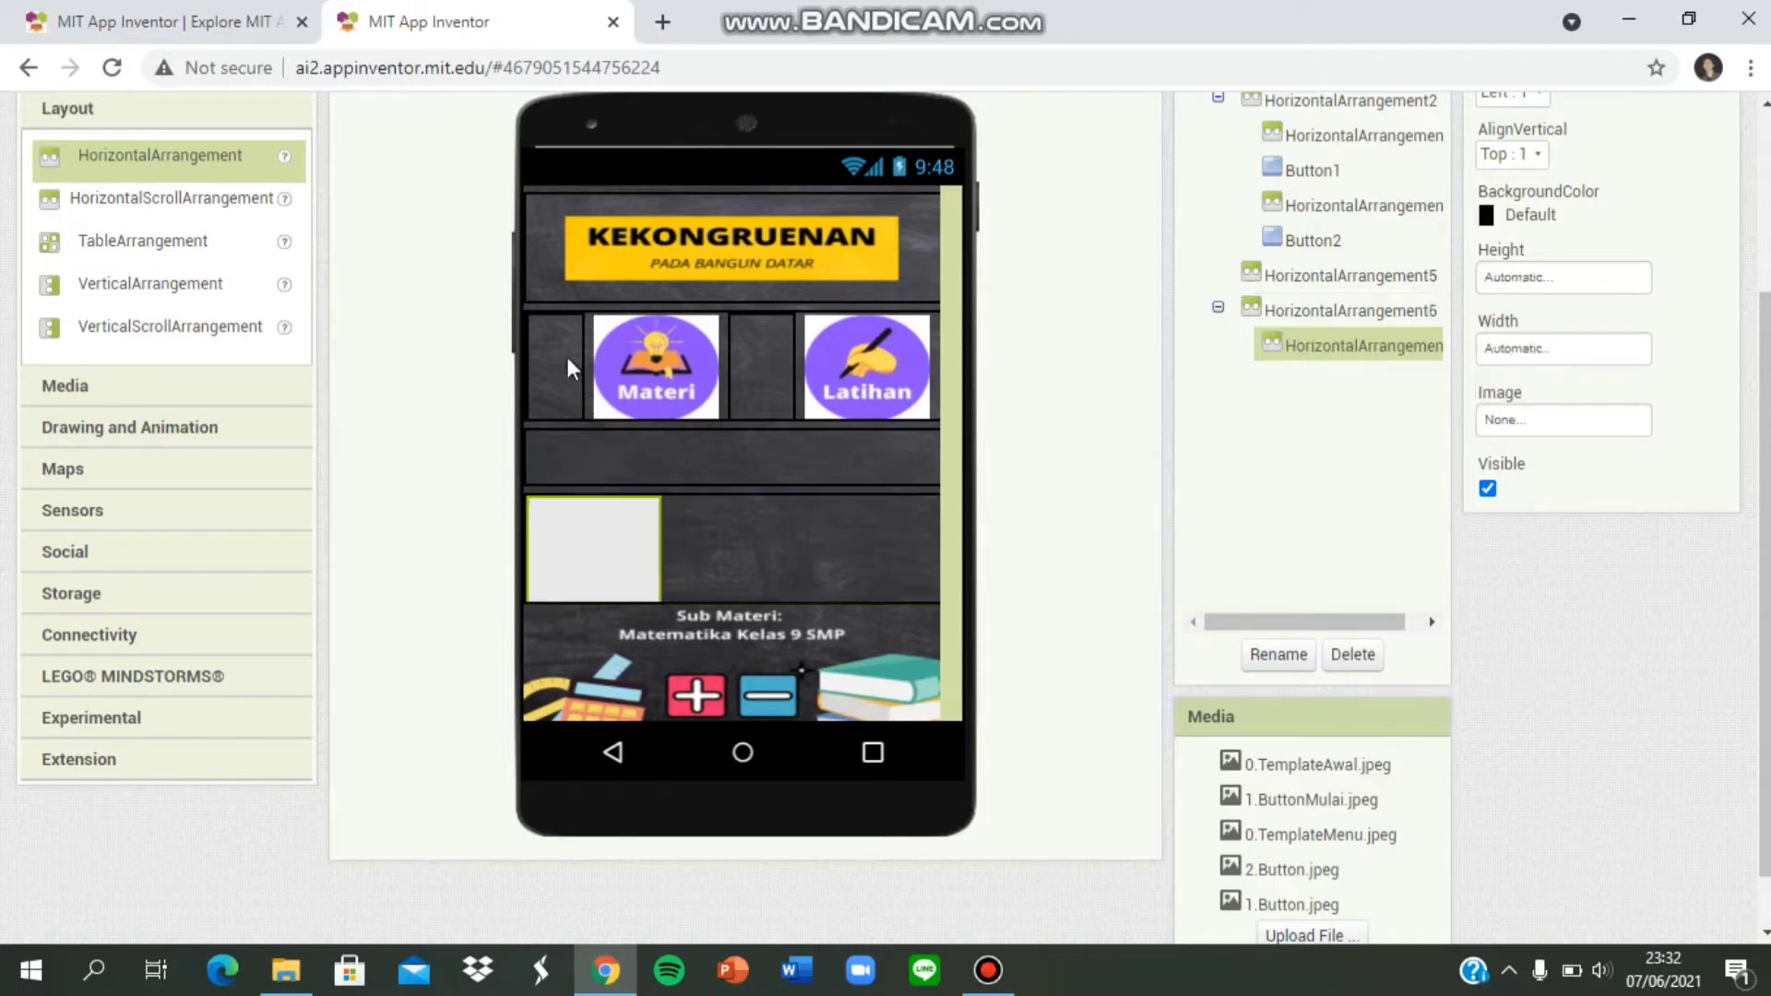
click(567, 356)
click(571, 514)
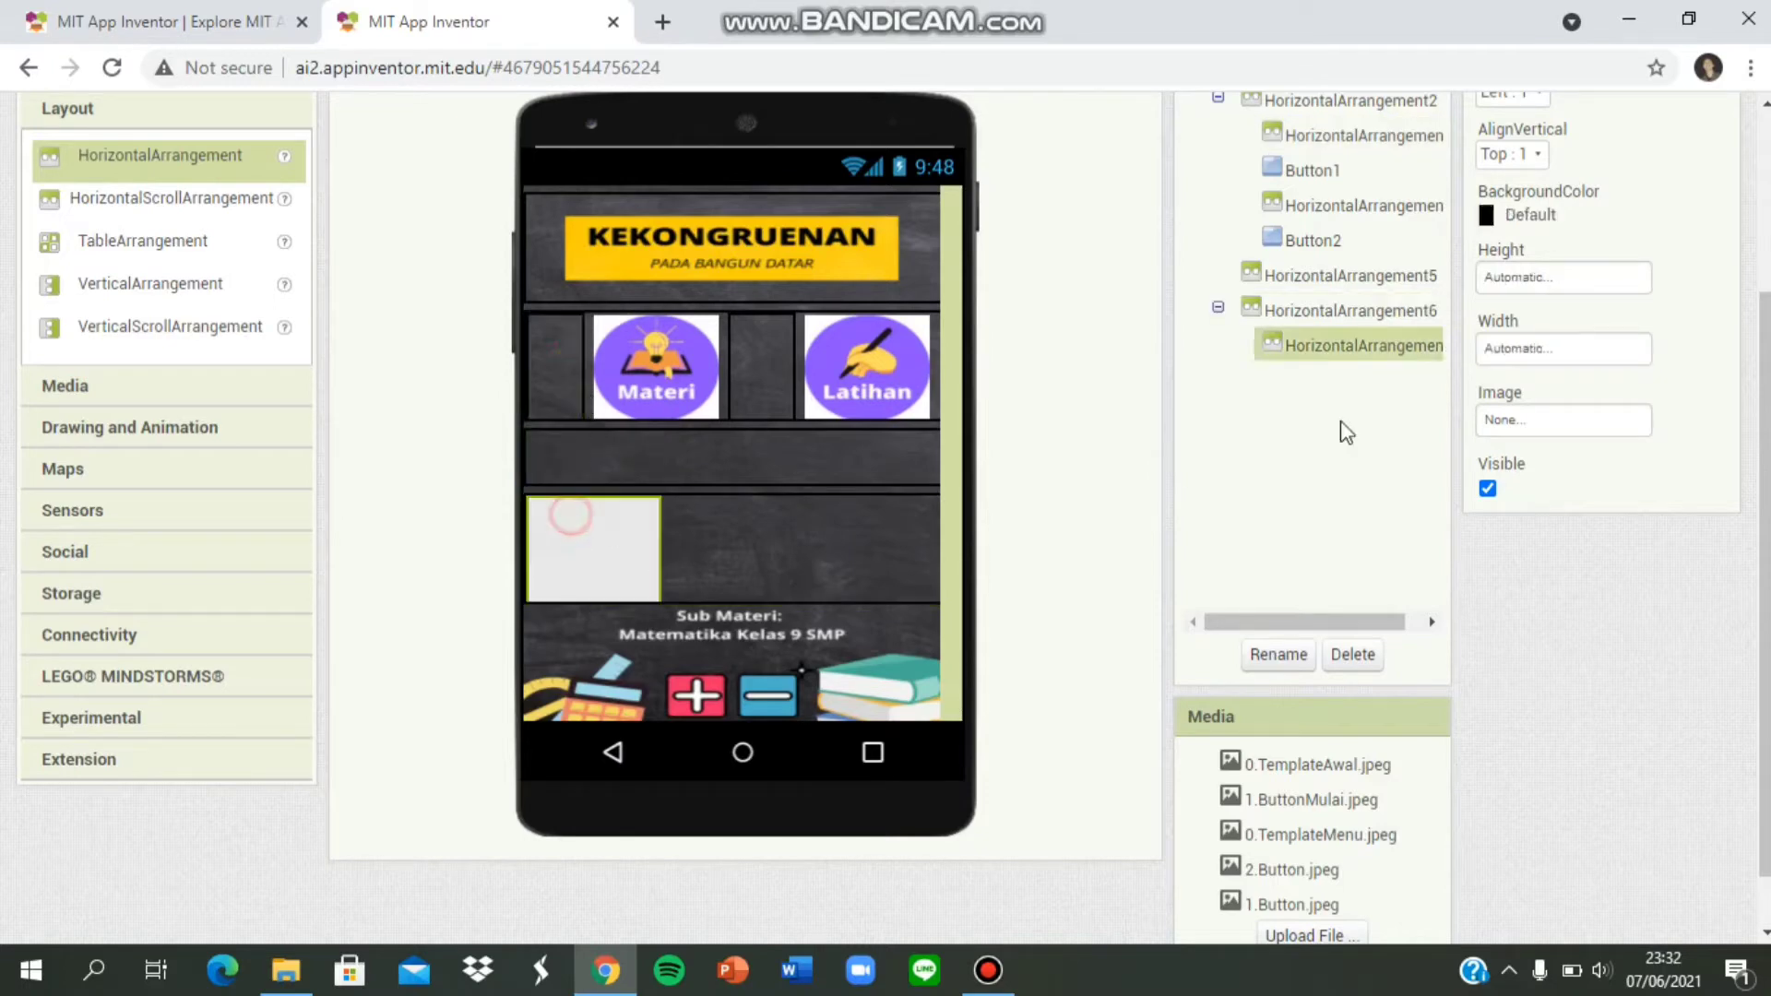
click(1552, 361)
click(1526, 430)
text(13)
click(1597, 465)
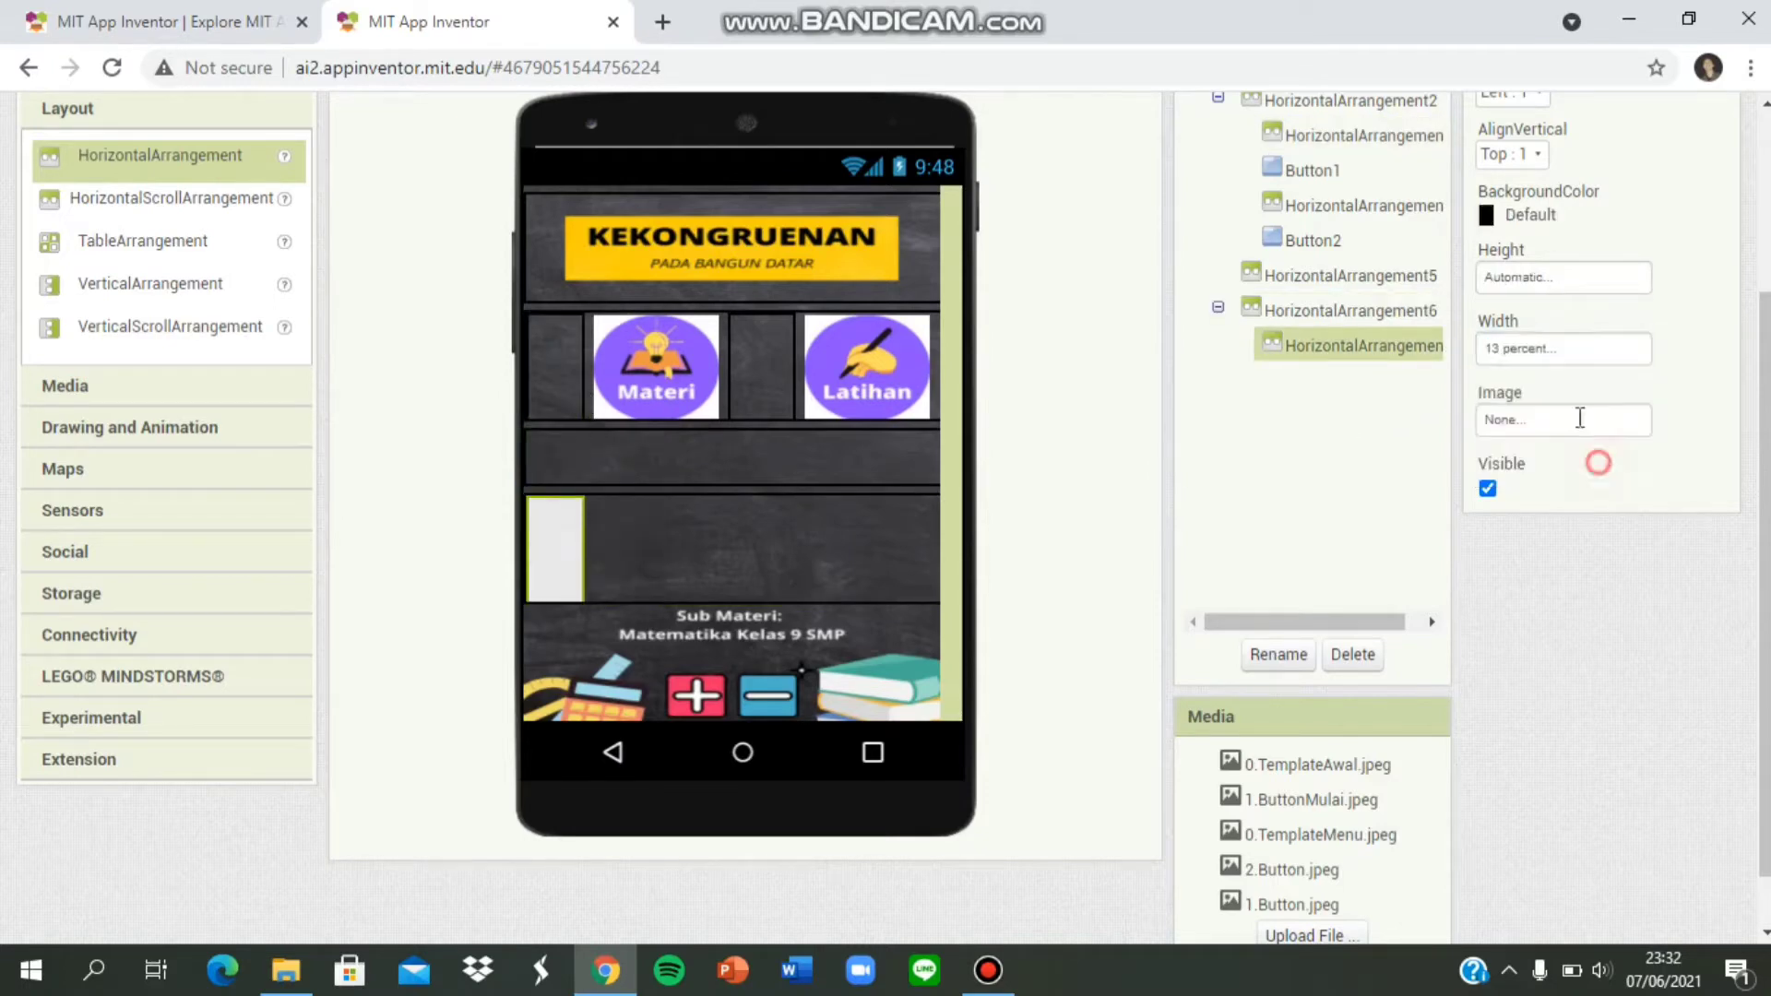
click(1507, 216)
click(1538, 253)
Add a Button after the 13 percent spacer inside HorizontalArrangement6 and clear its text.
scroll(185, 304, up, 3)
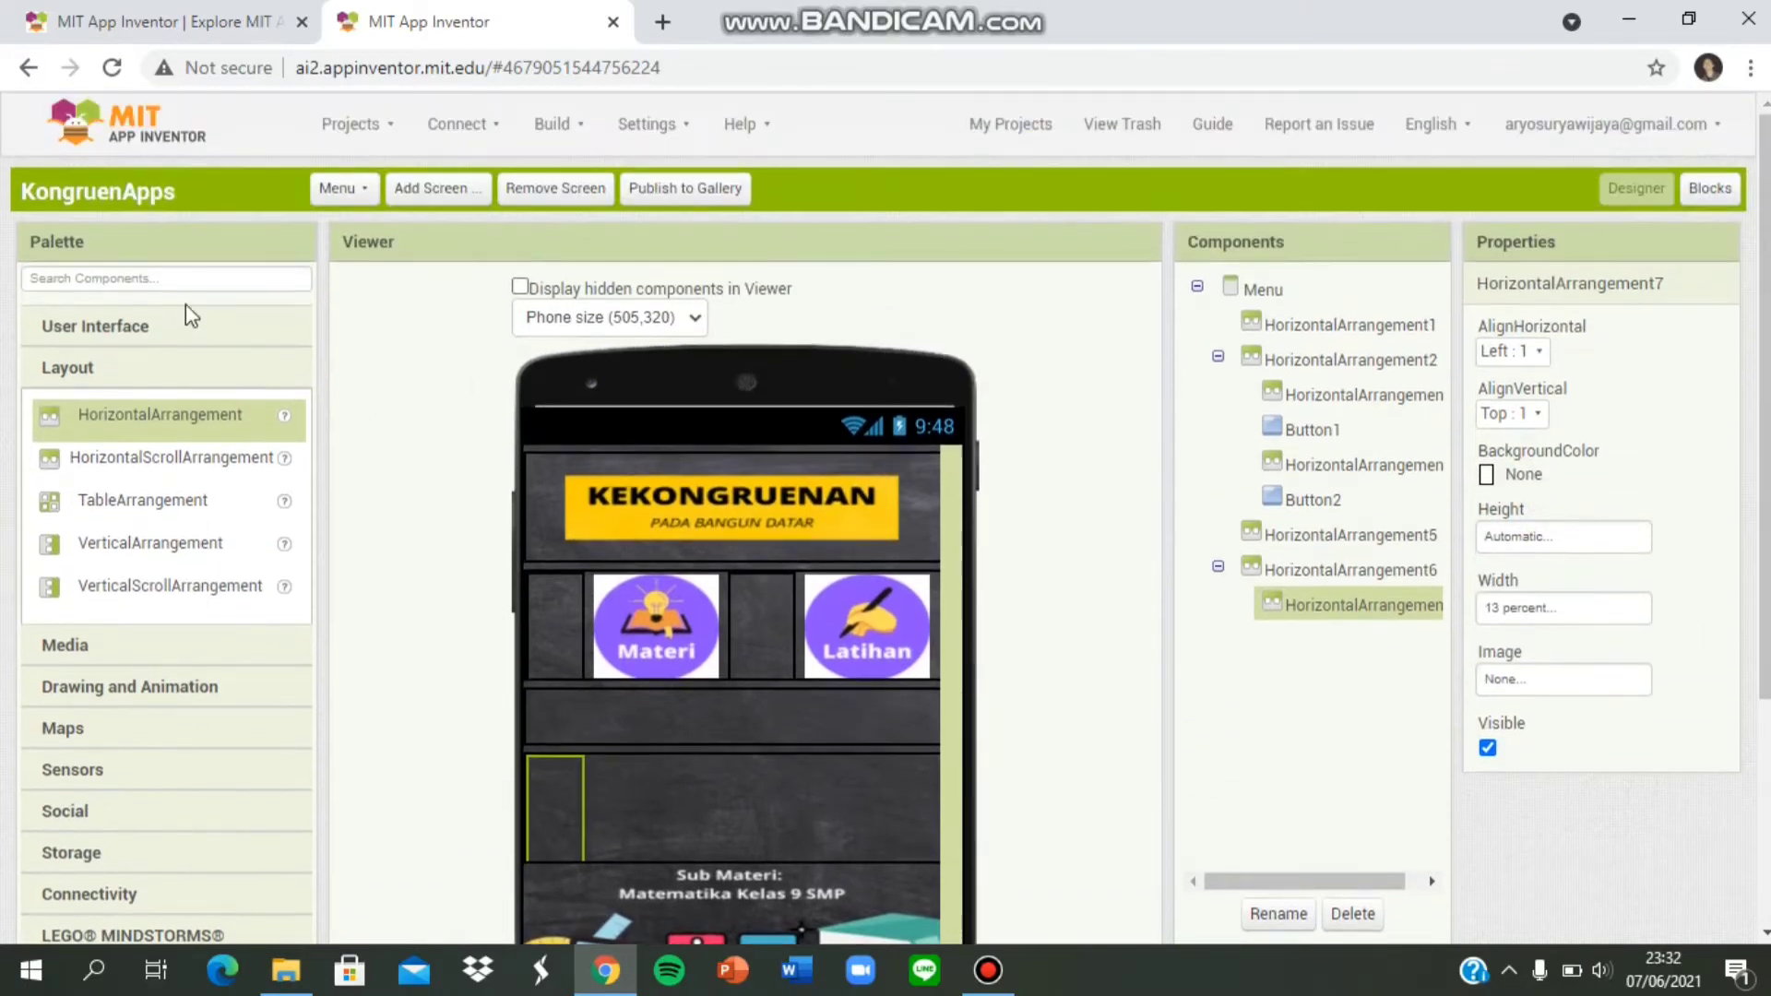
click(188, 318)
scroll(175, 318, down, 3)
drag(145, 118, 740, 549)
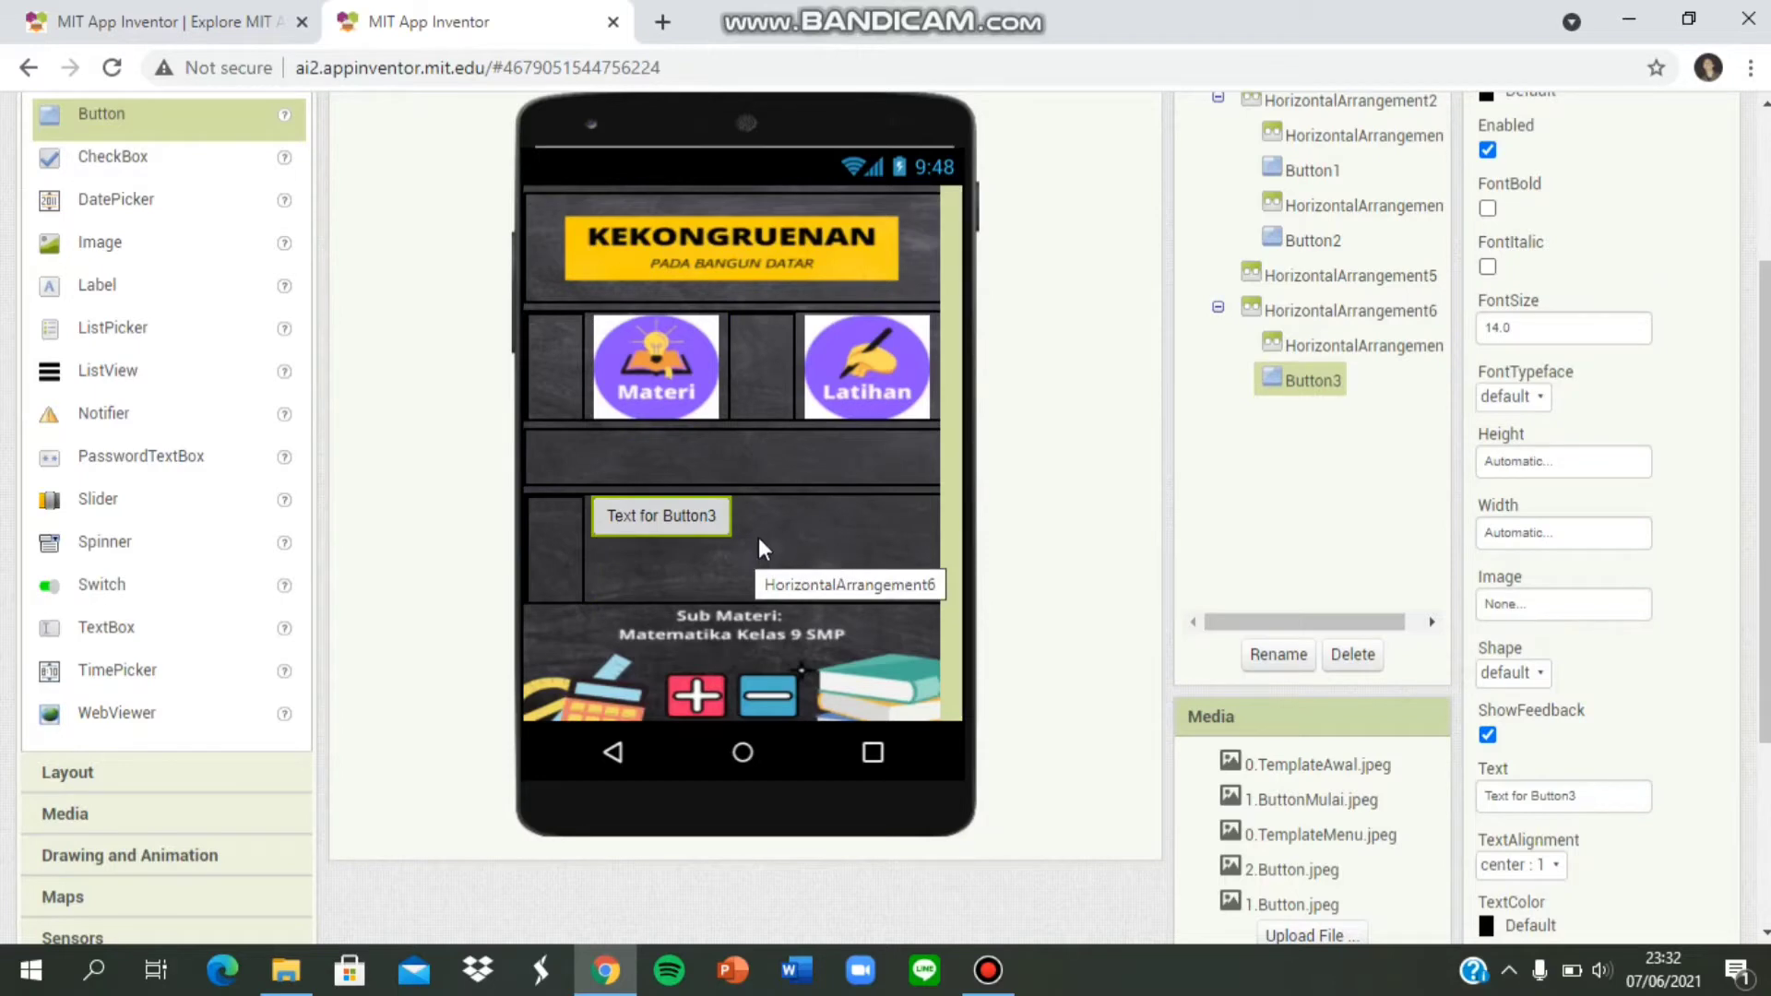
scroll(1568, 637, down, 3)
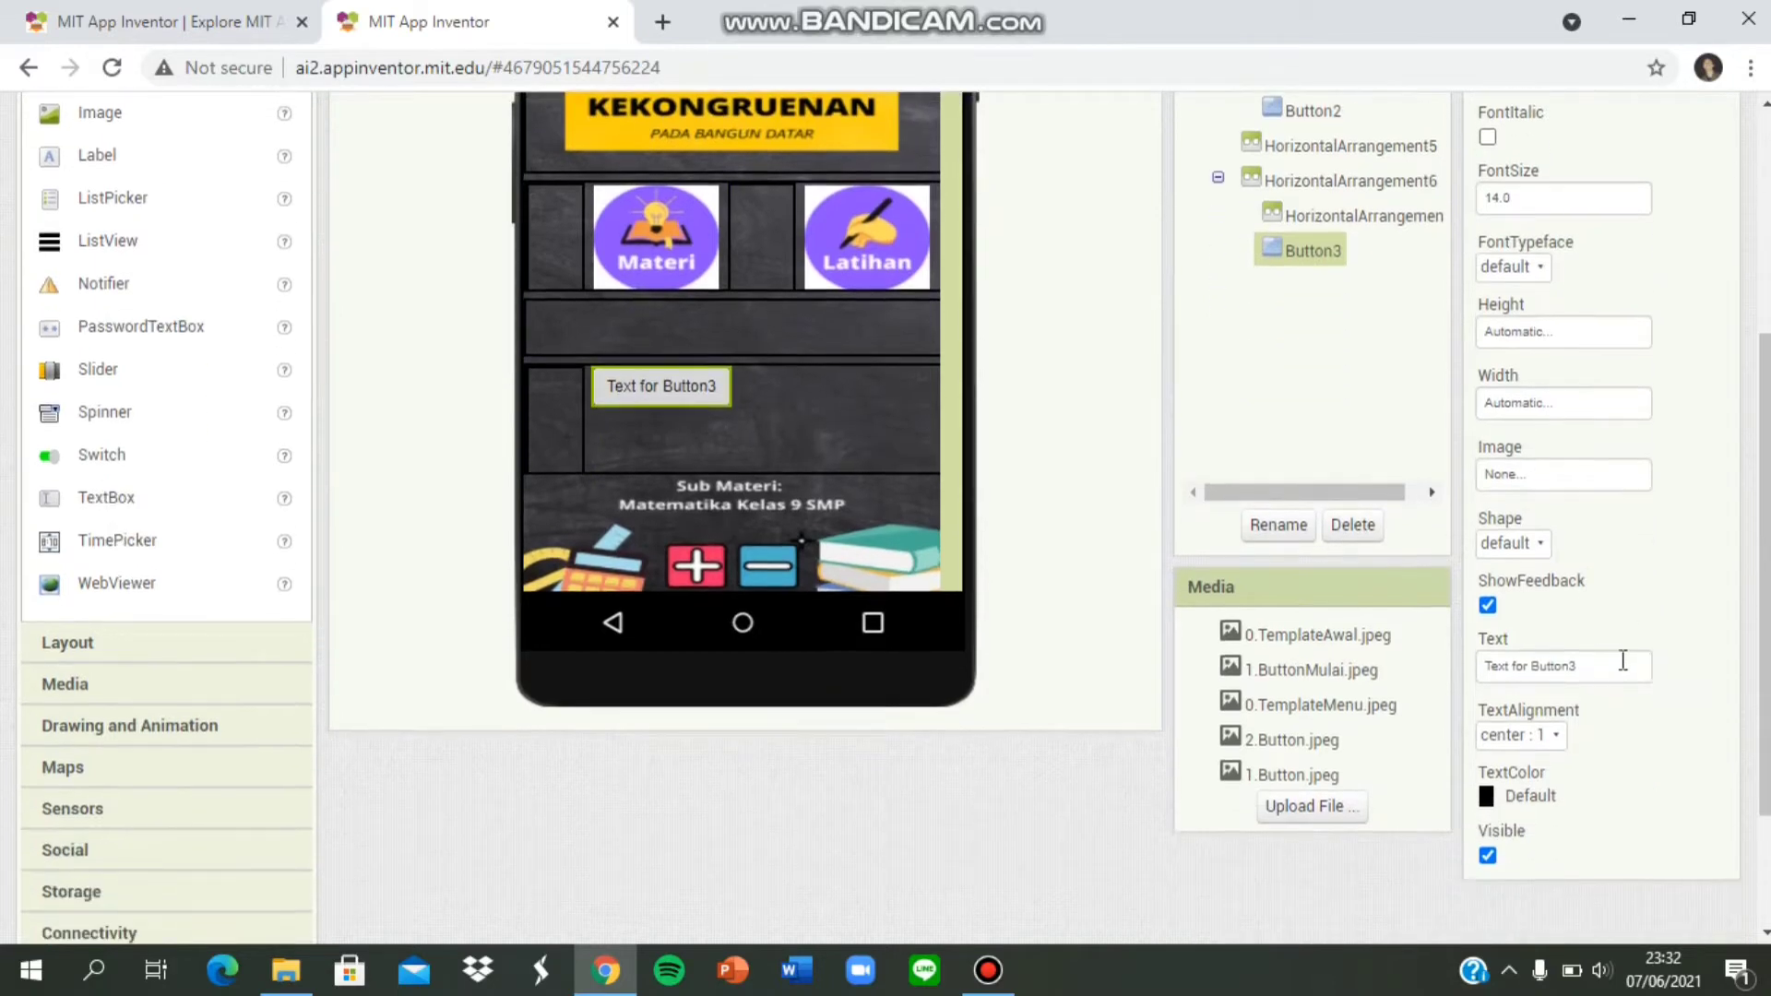
drag(1623, 660, 1379, 672)
key(BackSpace)
Upload the Tentang picture 3. Button and use it as Button3's image.
click(1517, 476)
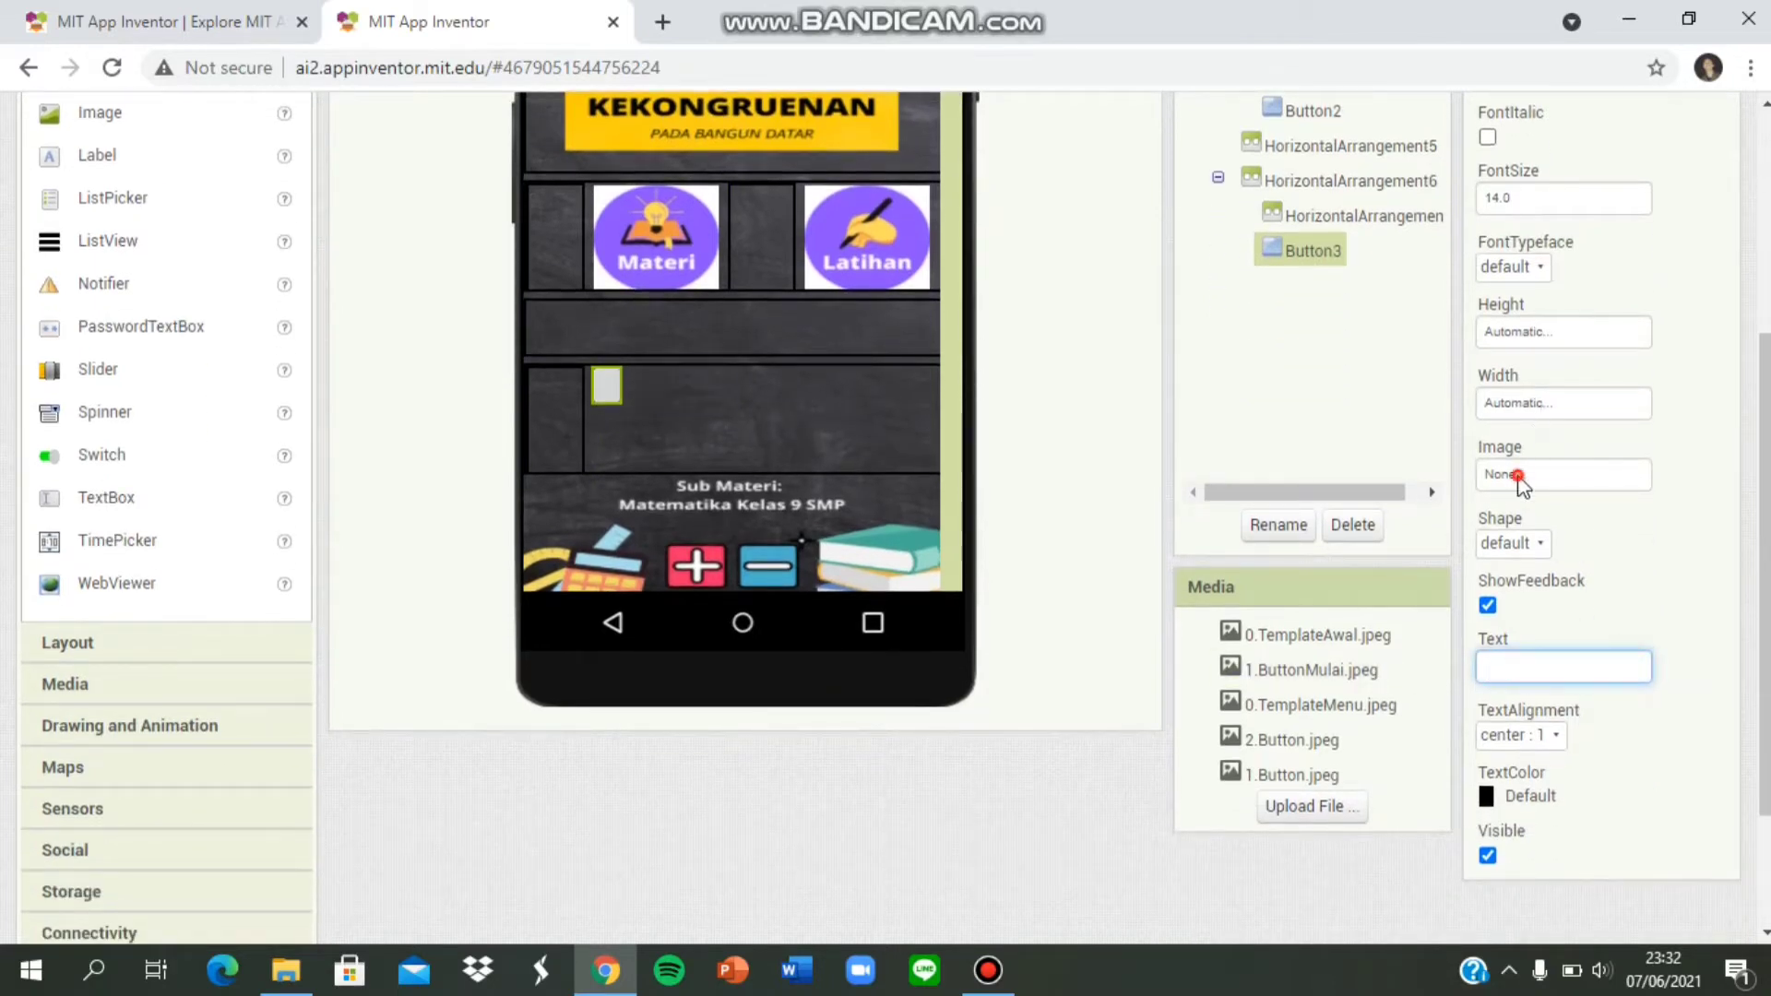
click(1533, 691)
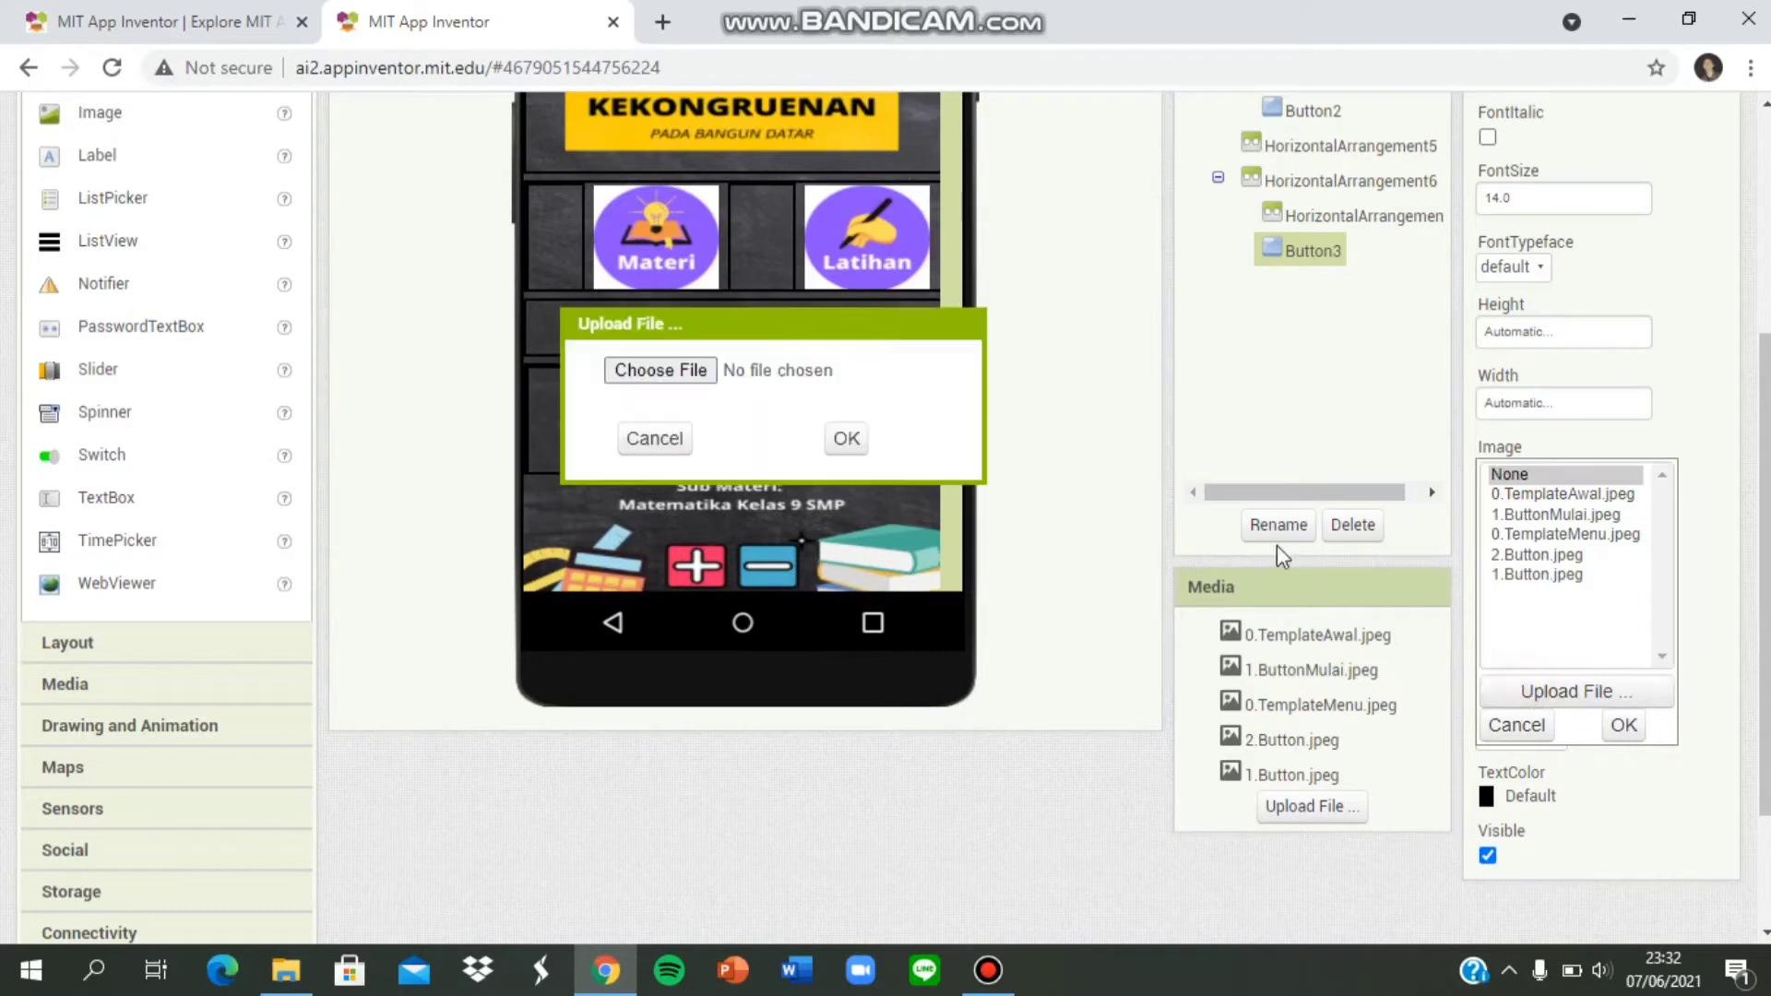
click(705, 374)
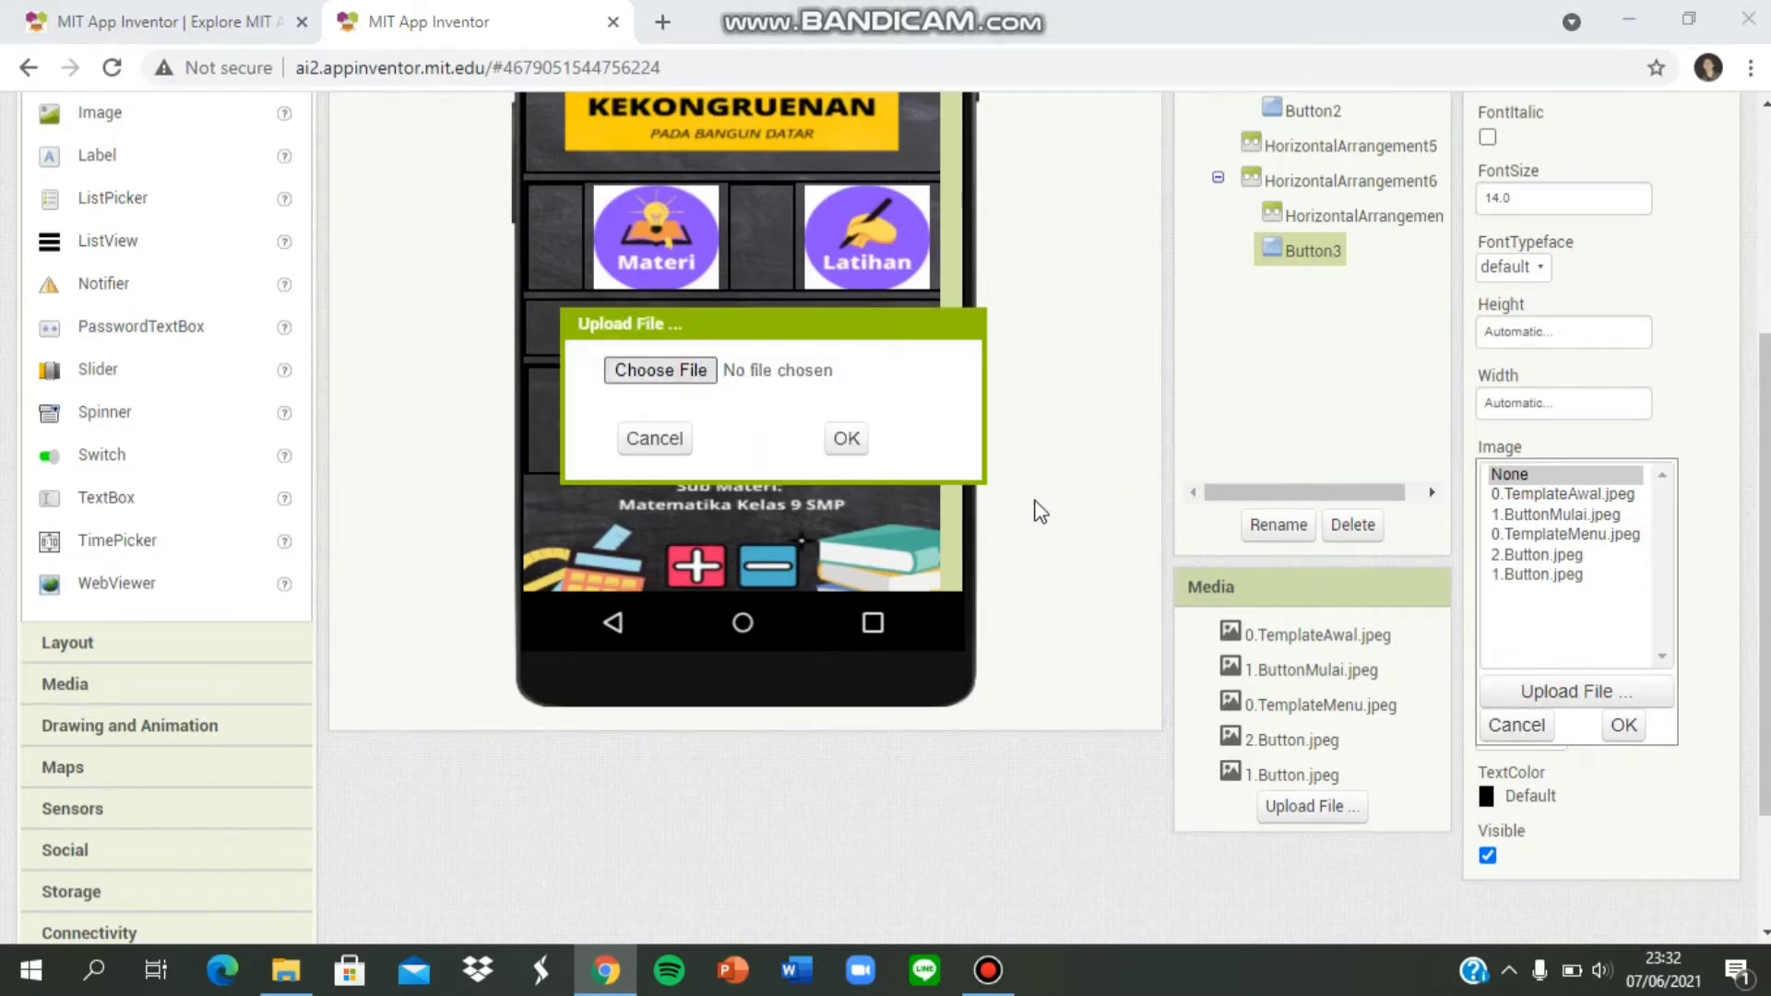
drag(1226, 513, 1232, 590)
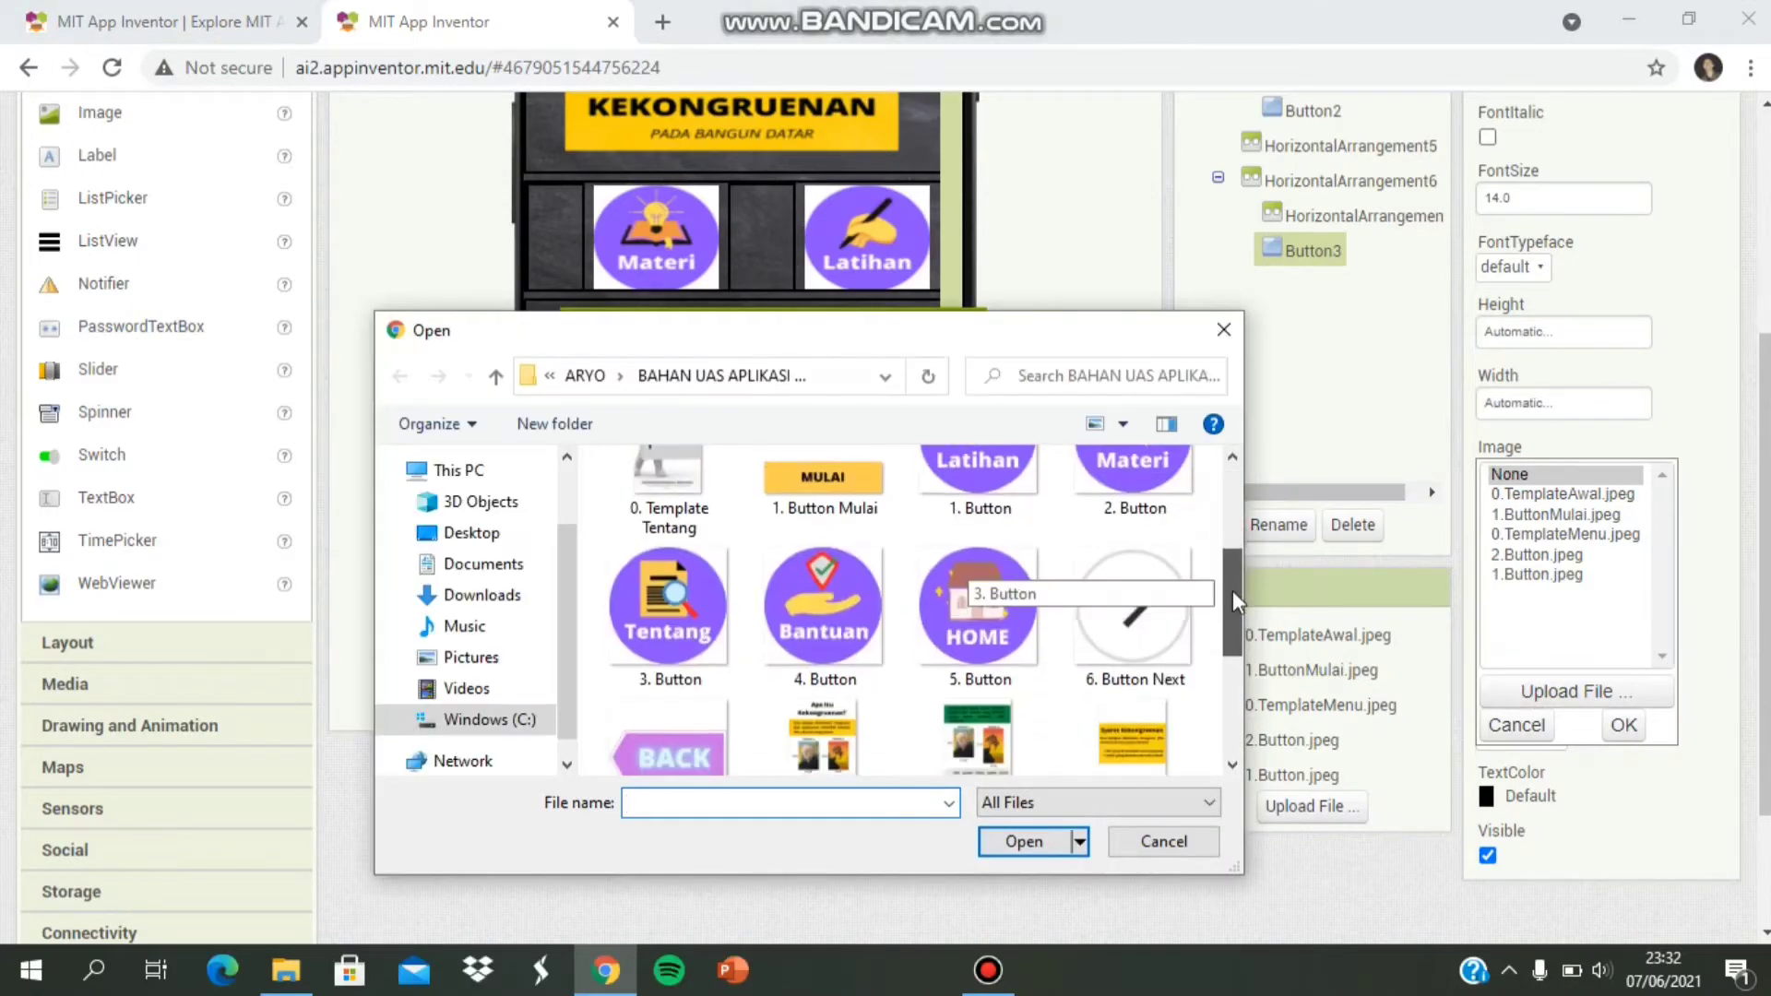
click(669, 609)
click(1020, 842)
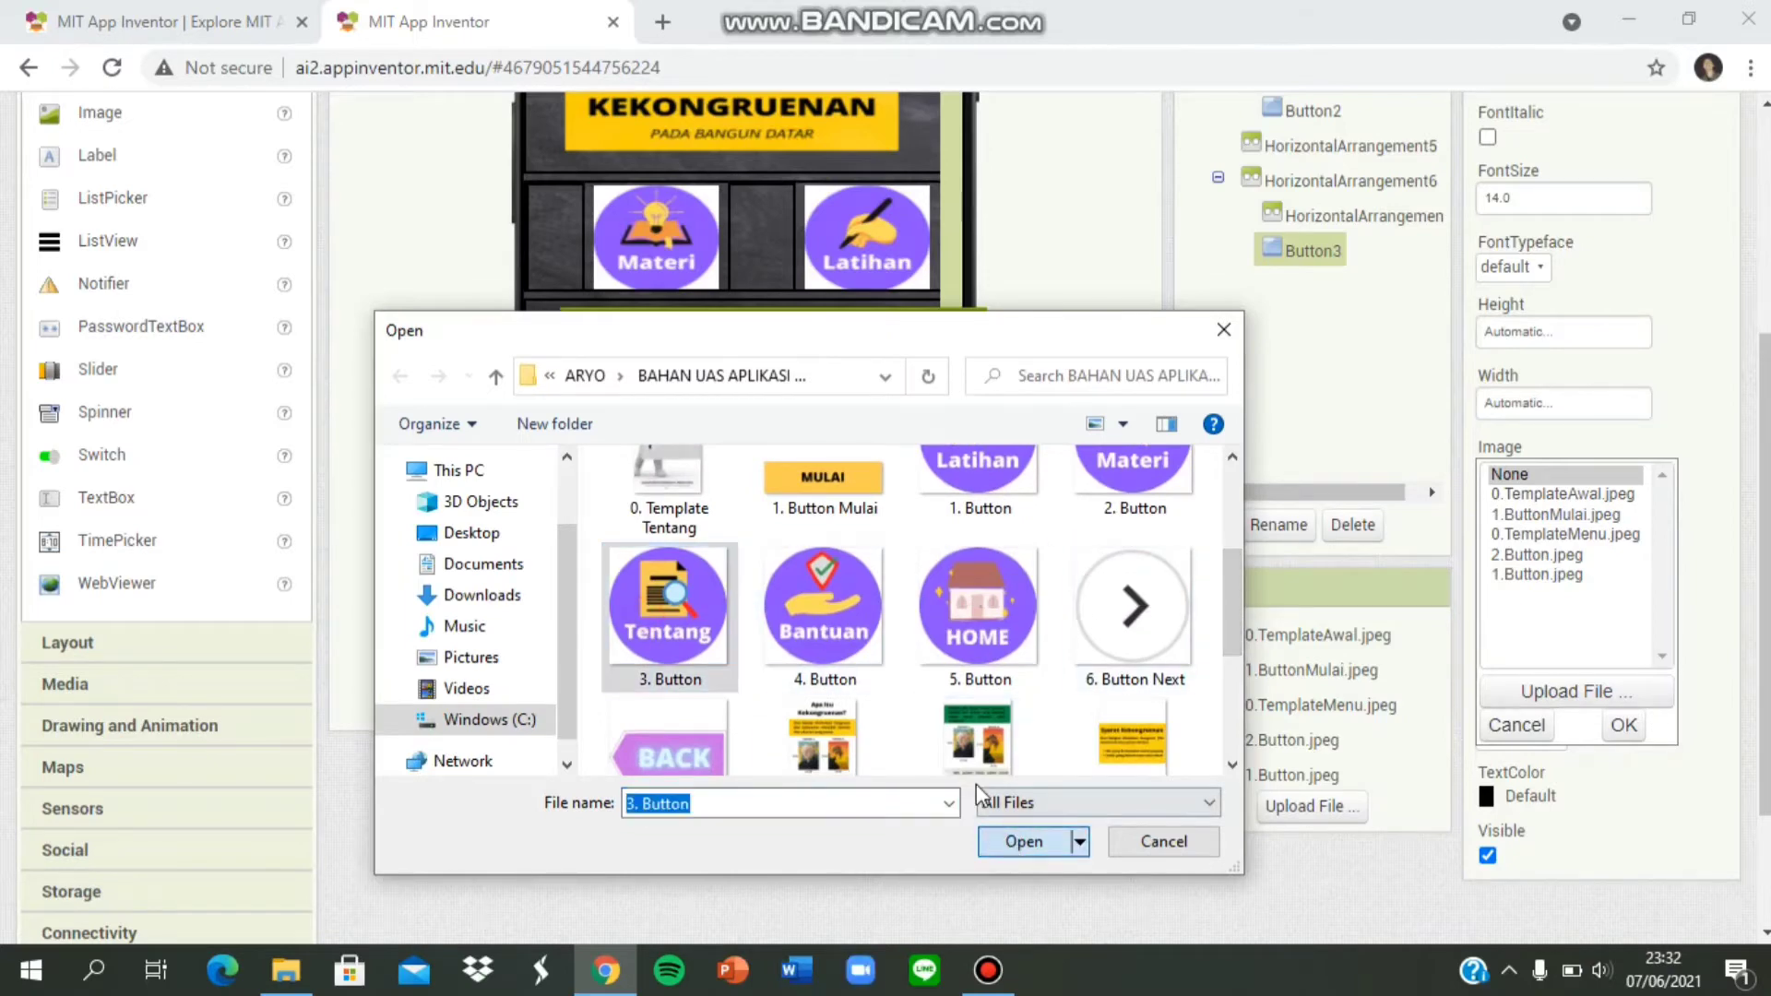
click(843, 444)
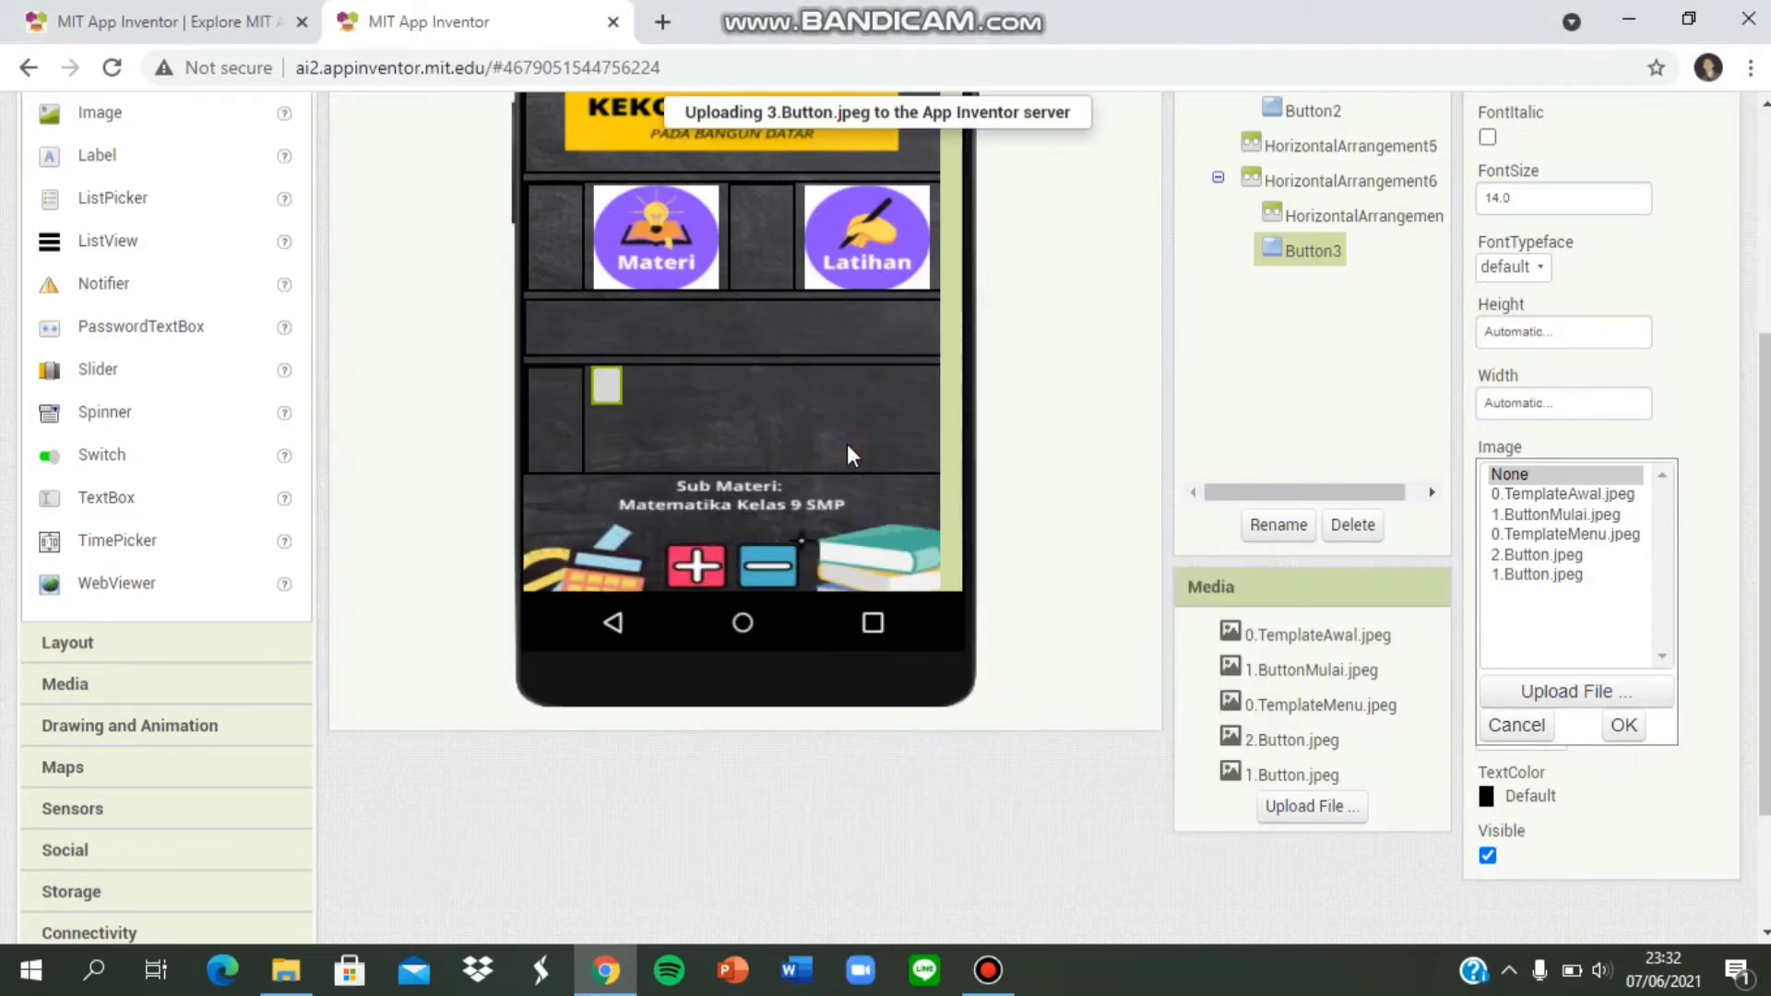
Set Button3's height to 20 percent and its width to 30 percent.
scroll(1280, 466, up, 2)
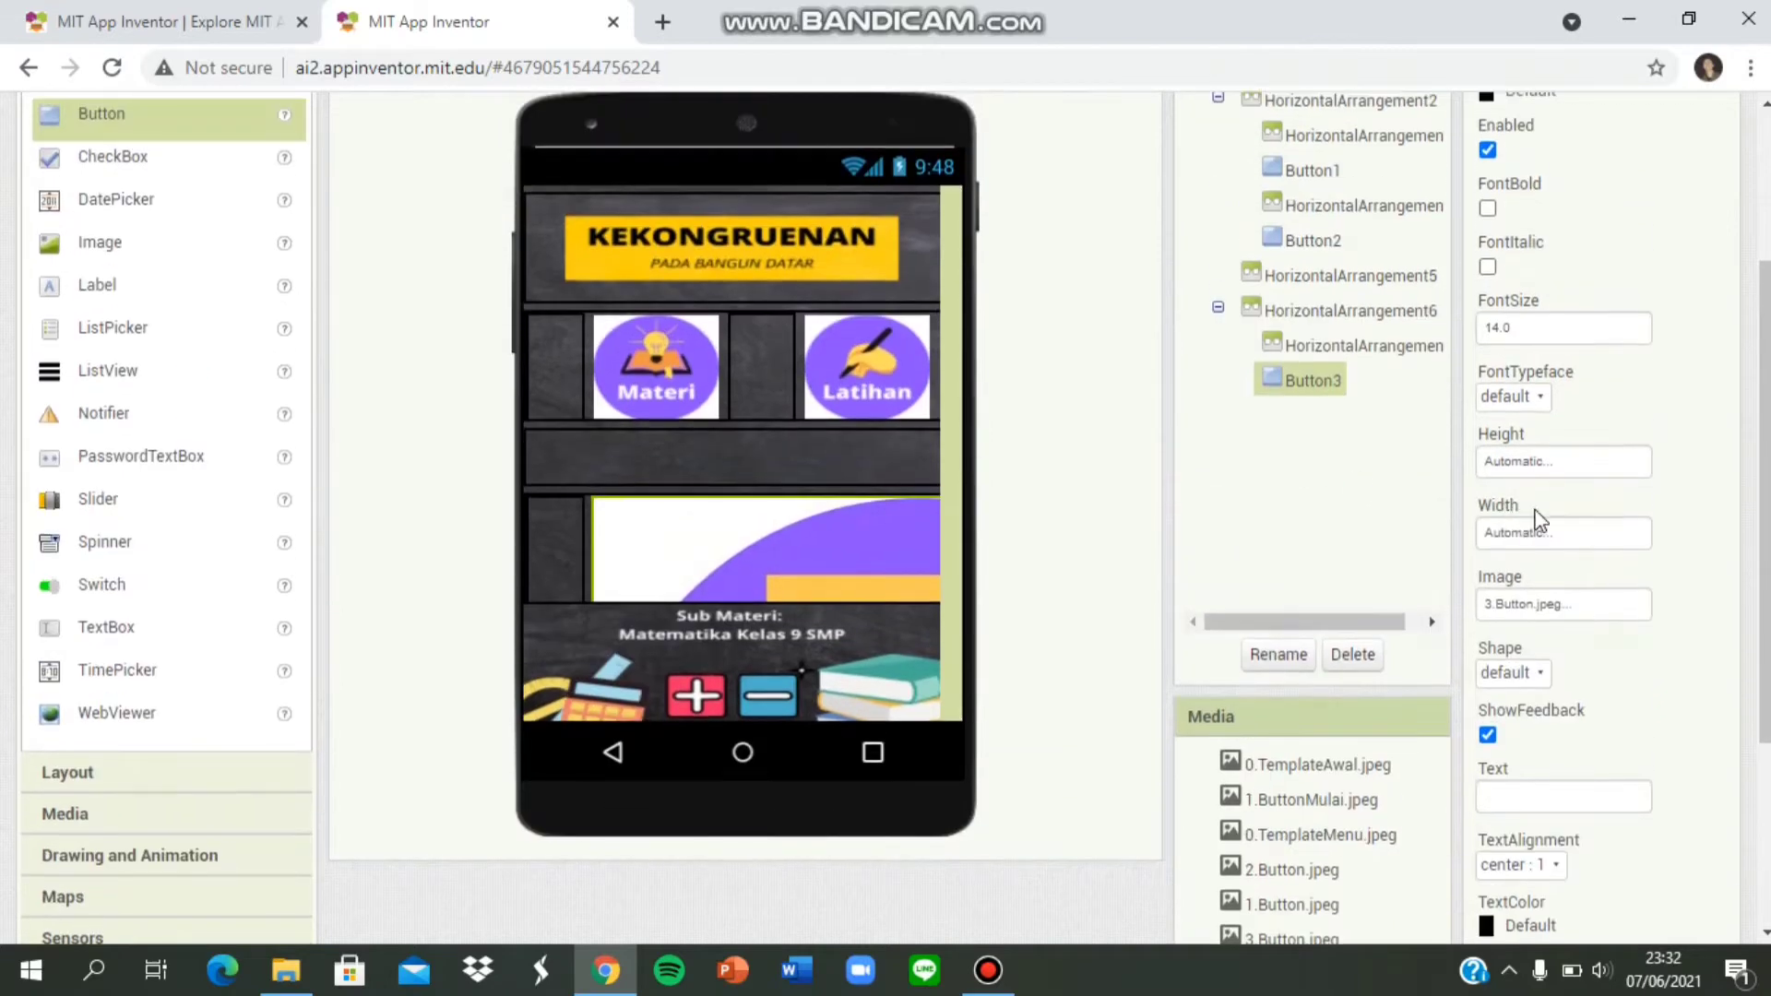
click(1549, 461)
click(1533, 544)
text(20)
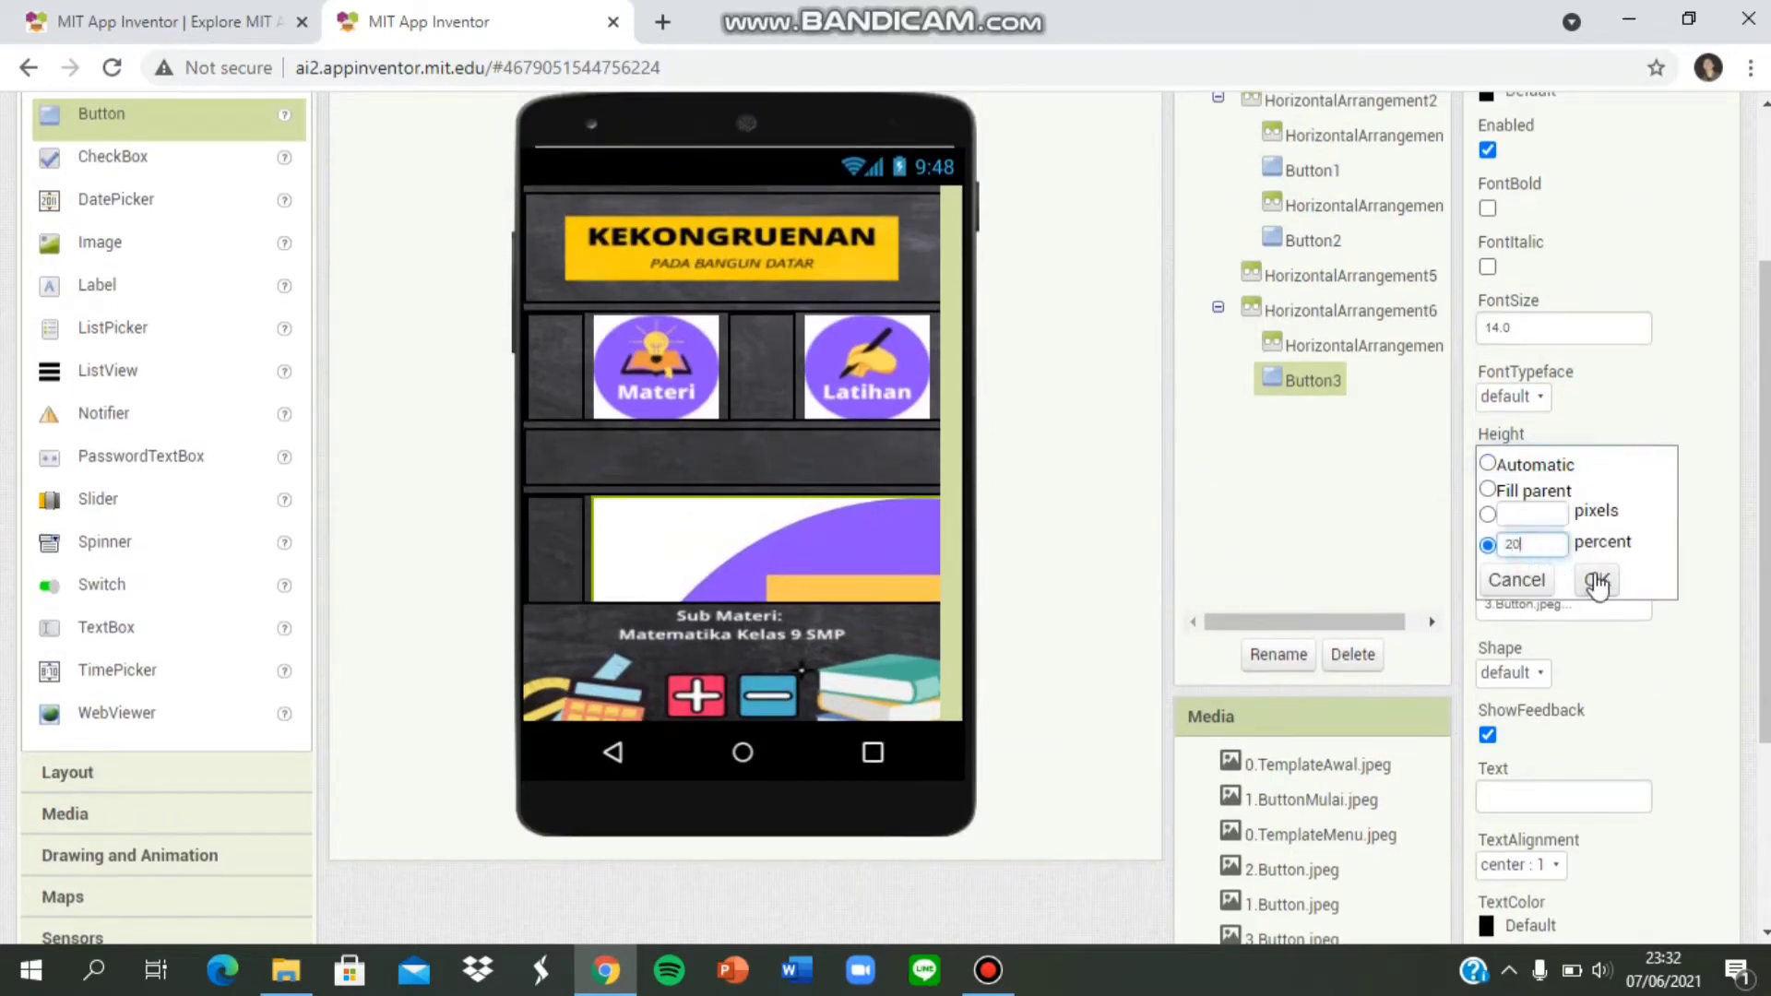
click(1596, 579)
click(1546, 540)
click(1533, 618)
text(30)
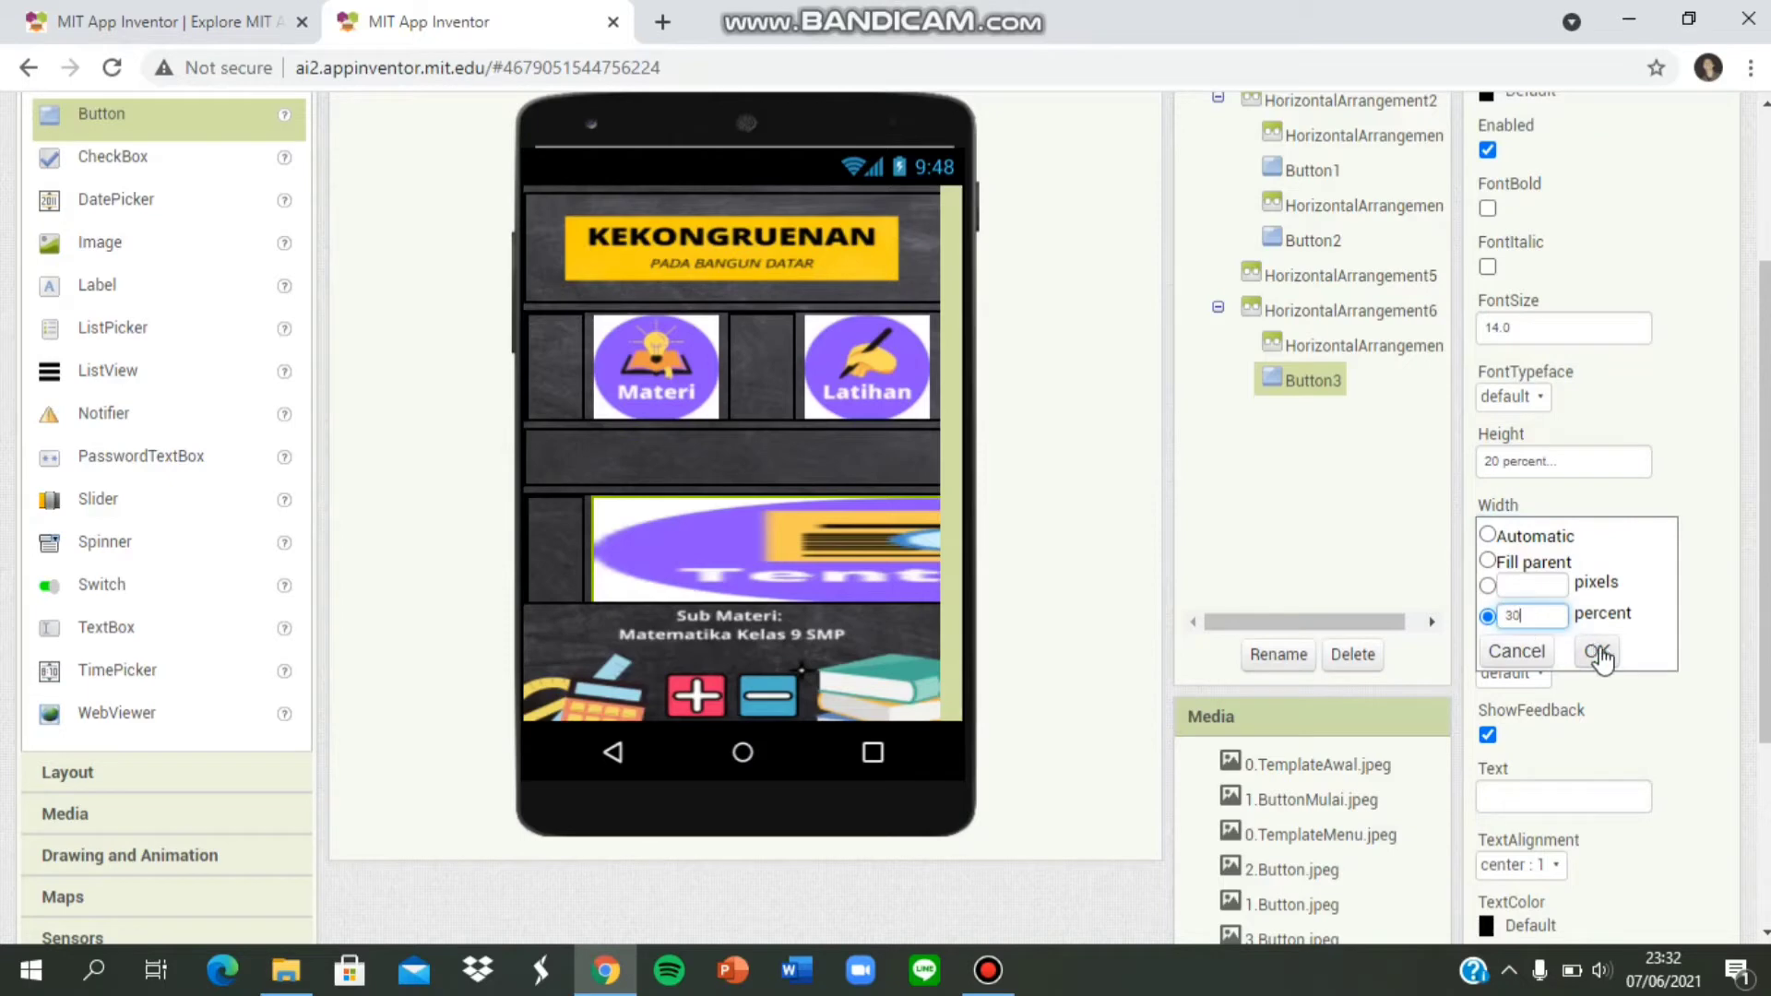
click(1598, 653)
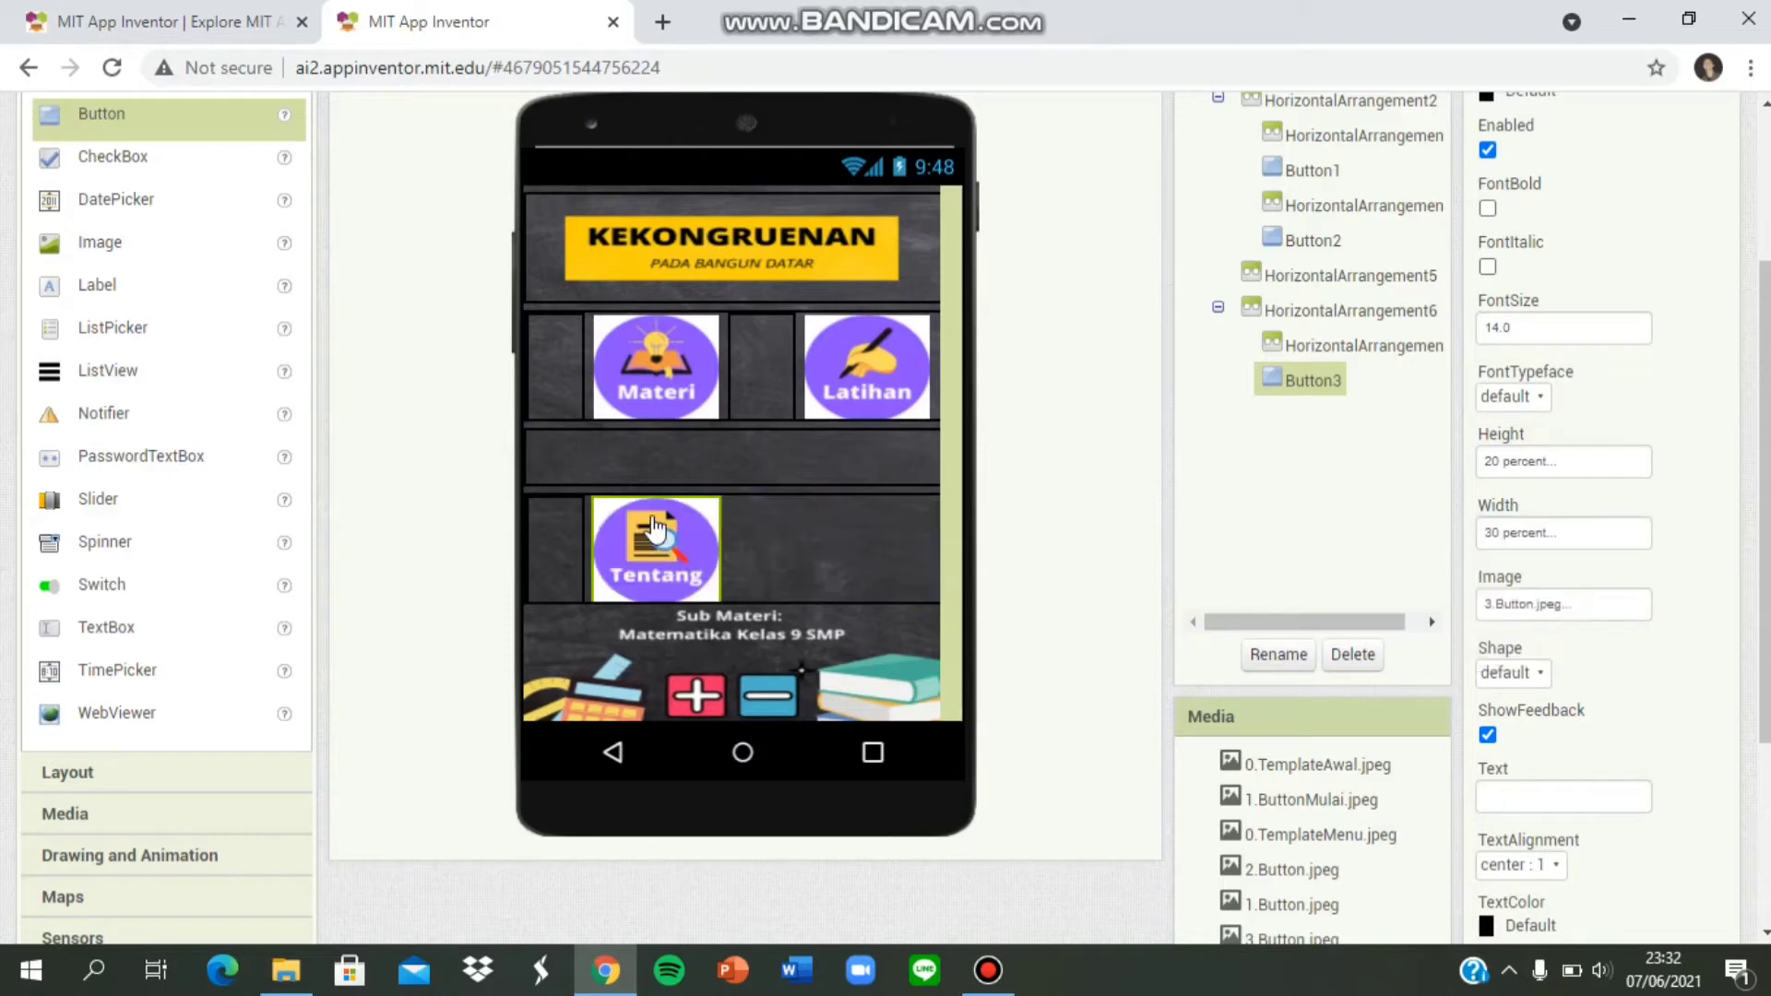
Add a HorizontalArrangement after the Tentang button, 15 percent wide with its background color set to None.
click(761, 389)
scroll(237, 329, up, 3)
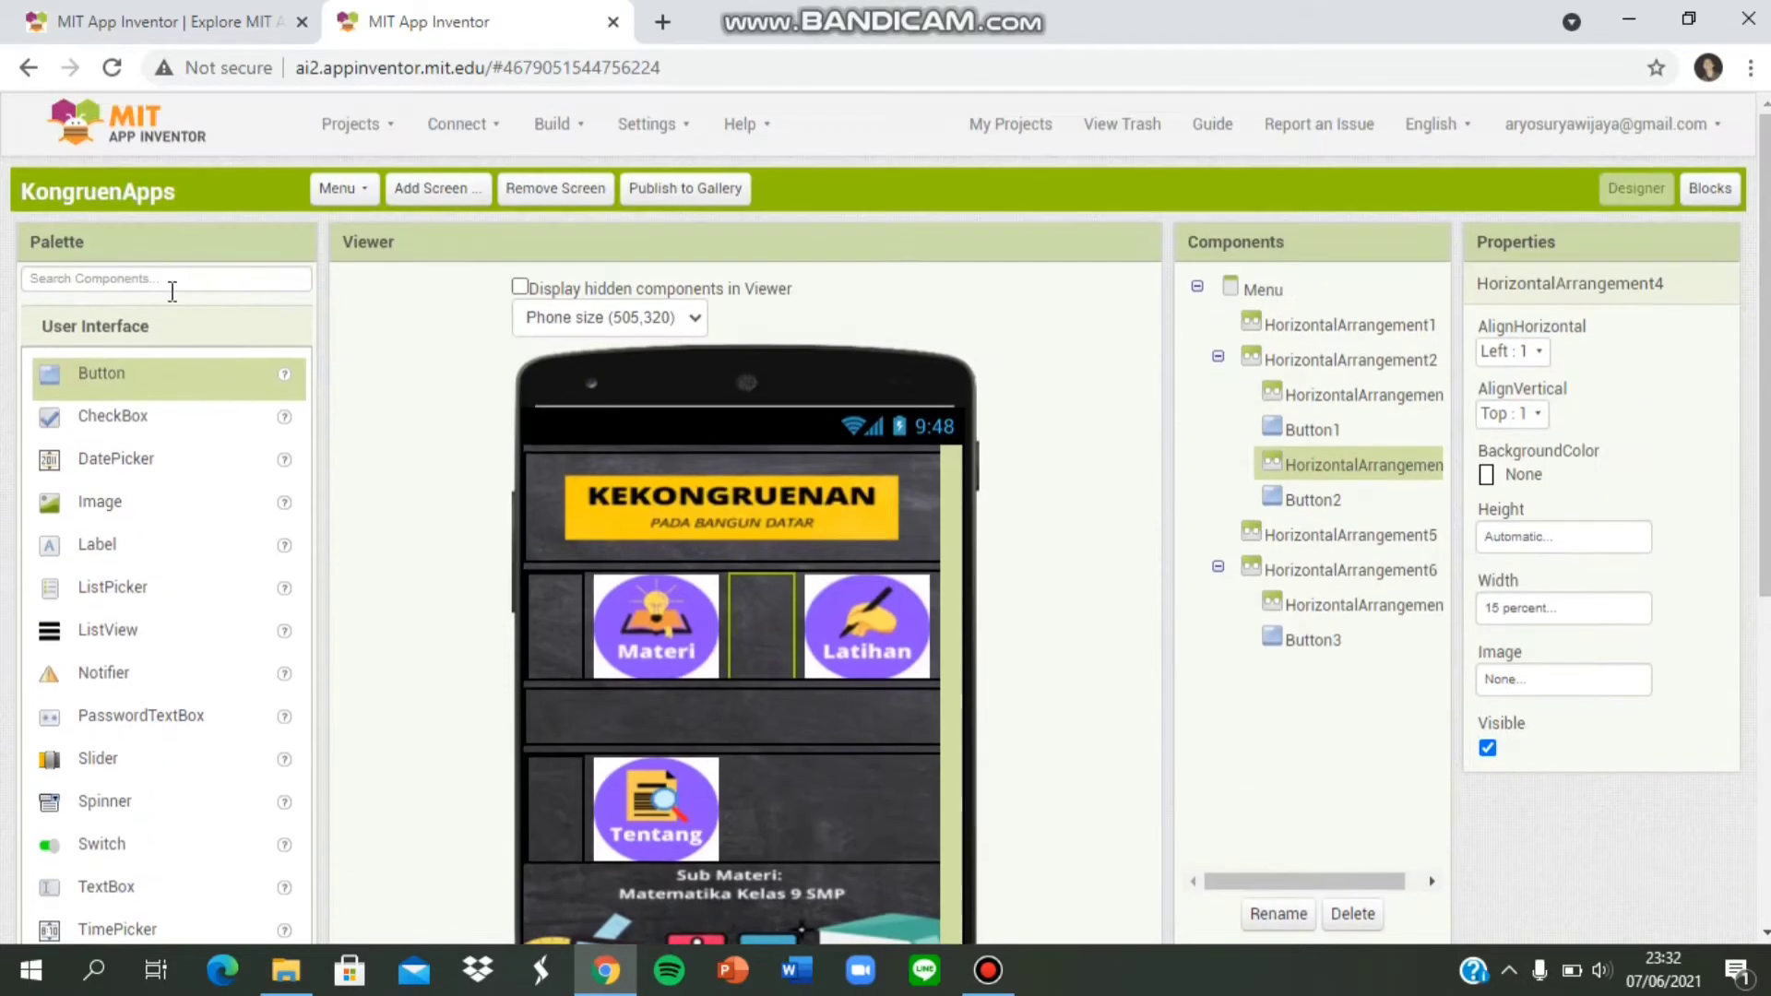
scroll(107, 679, down, 4)
click(118, 640)
drag(168, 414, 798, 811)
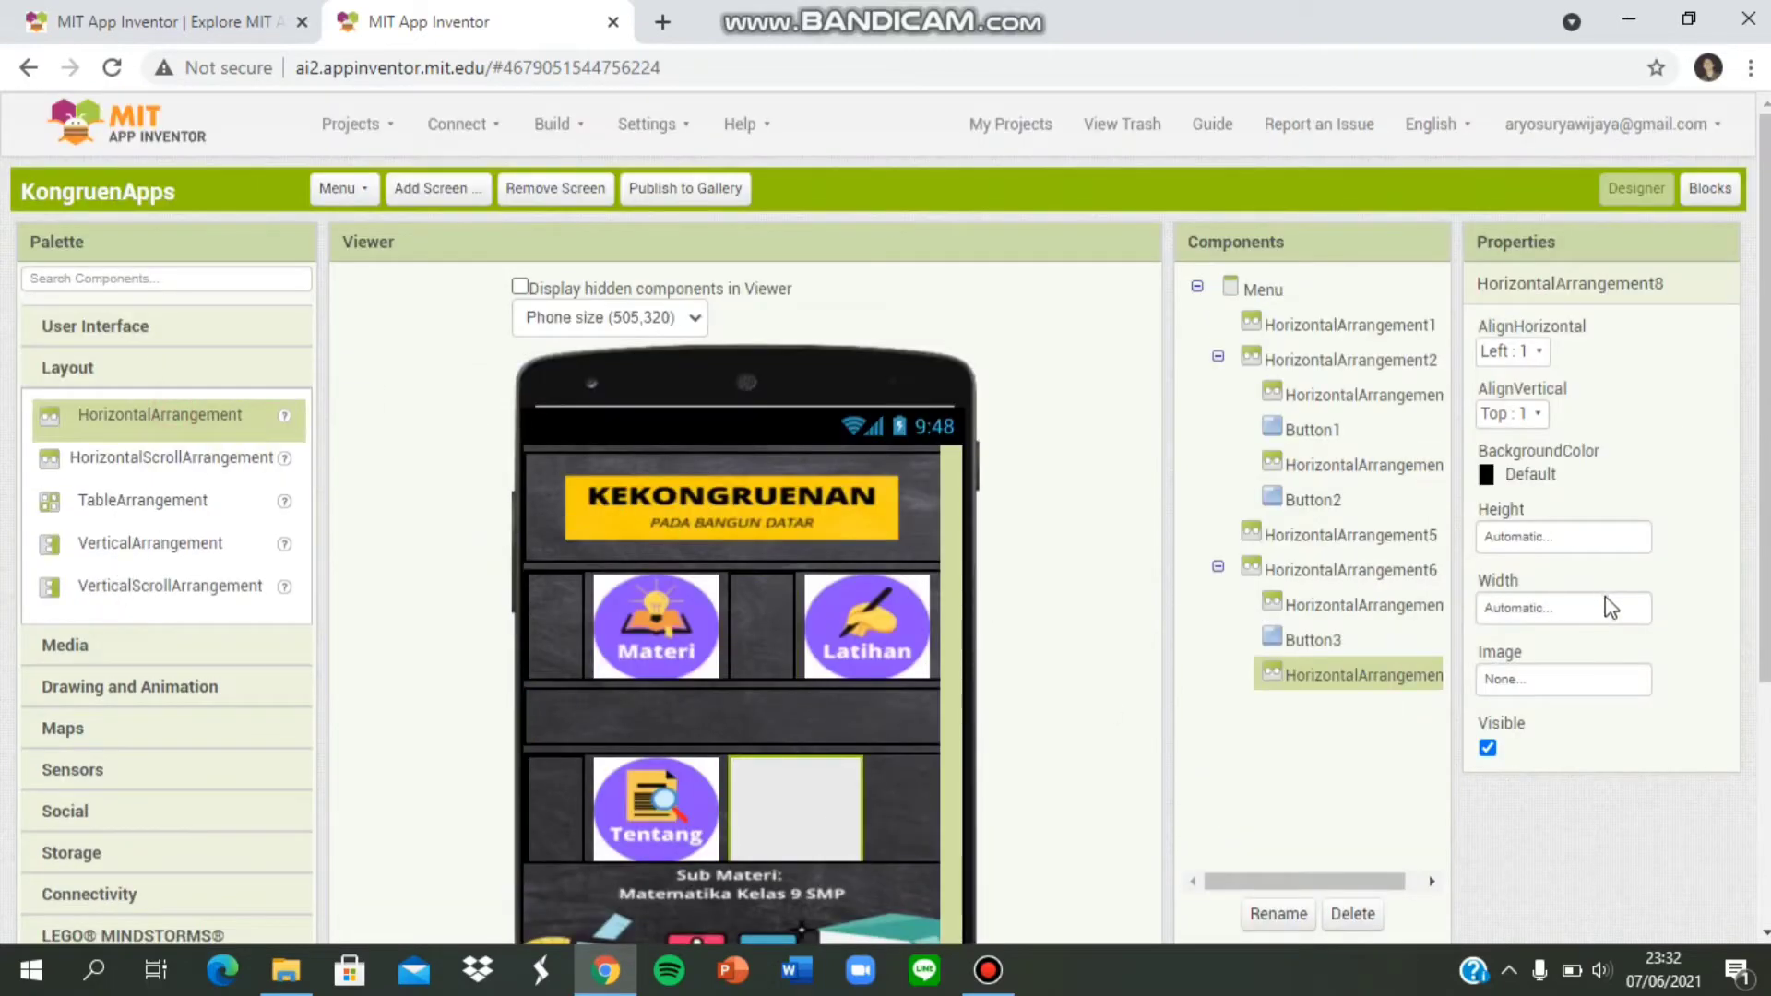
click(1557, 608)
click(1536, 690)
text(15)
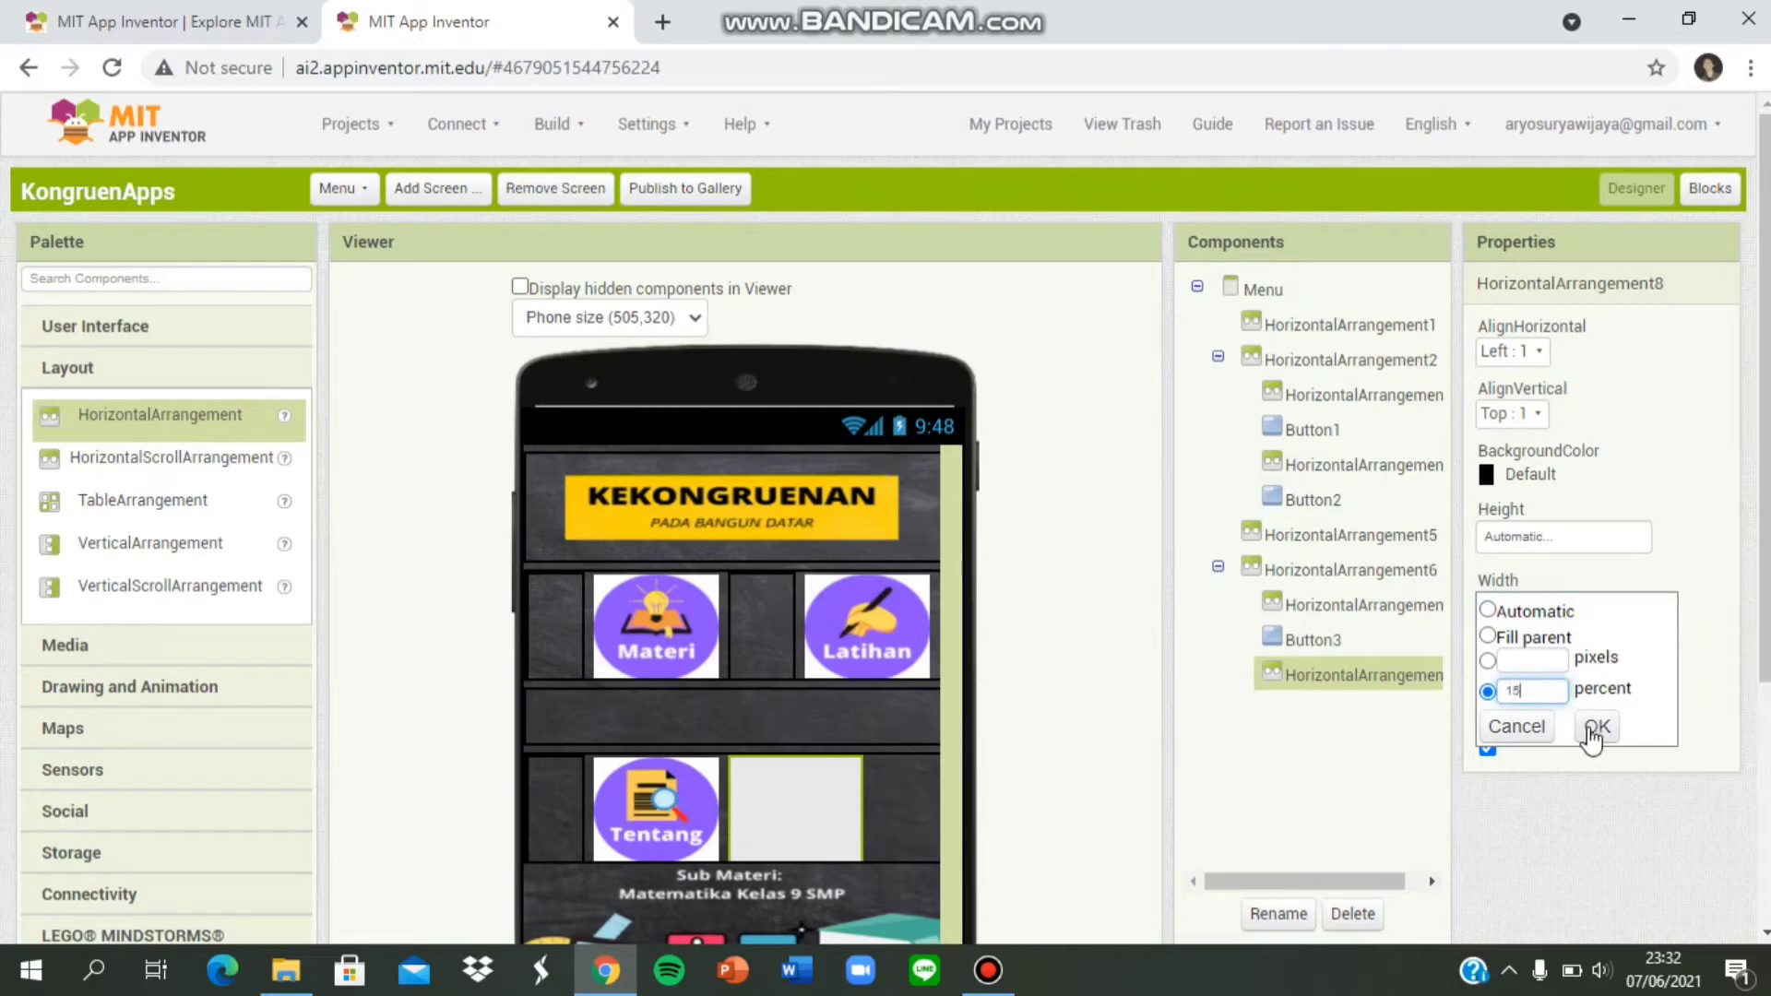
click(1595, 727)
click(1529, 473)
click(1526, 509)
Add a Button after the 15 percent spacer in the Tentang row.
scroll(1282, 549, down, 3)
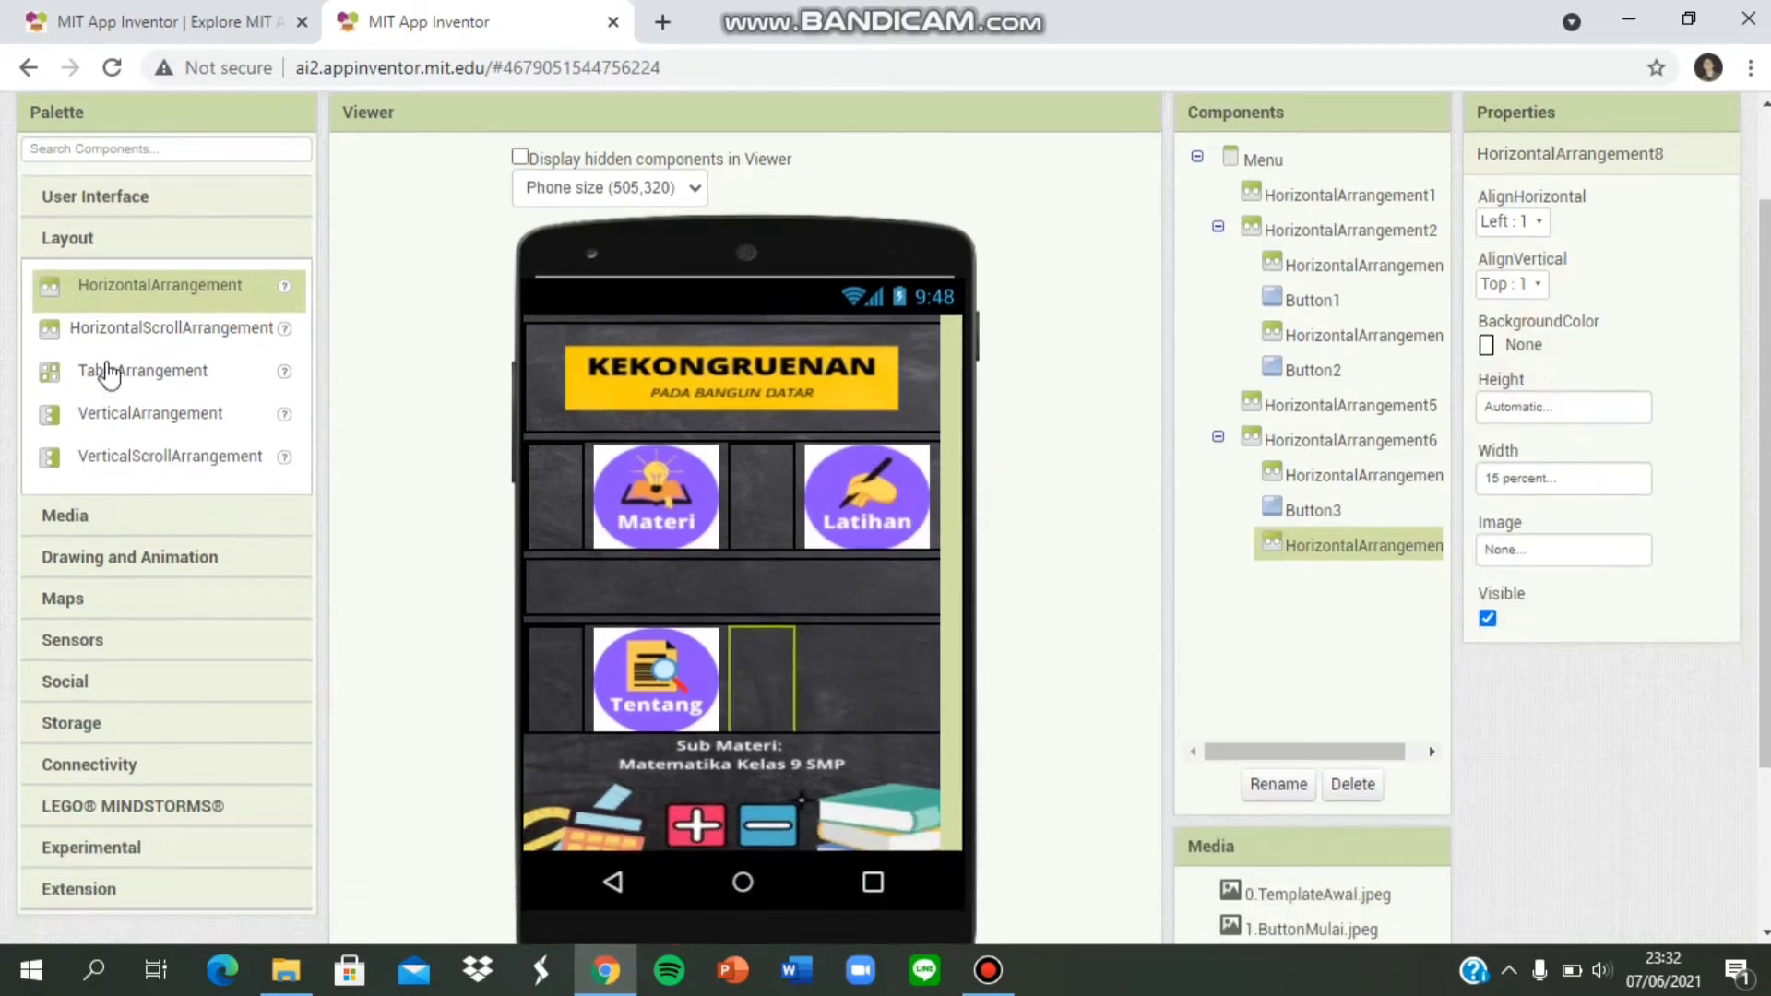
click(166, 195)
drag(175, 247, 839, 645)
Upload the Bantuan picture 4. Button and use it as Button4's image.
scroll(1551, 619, down, 3)
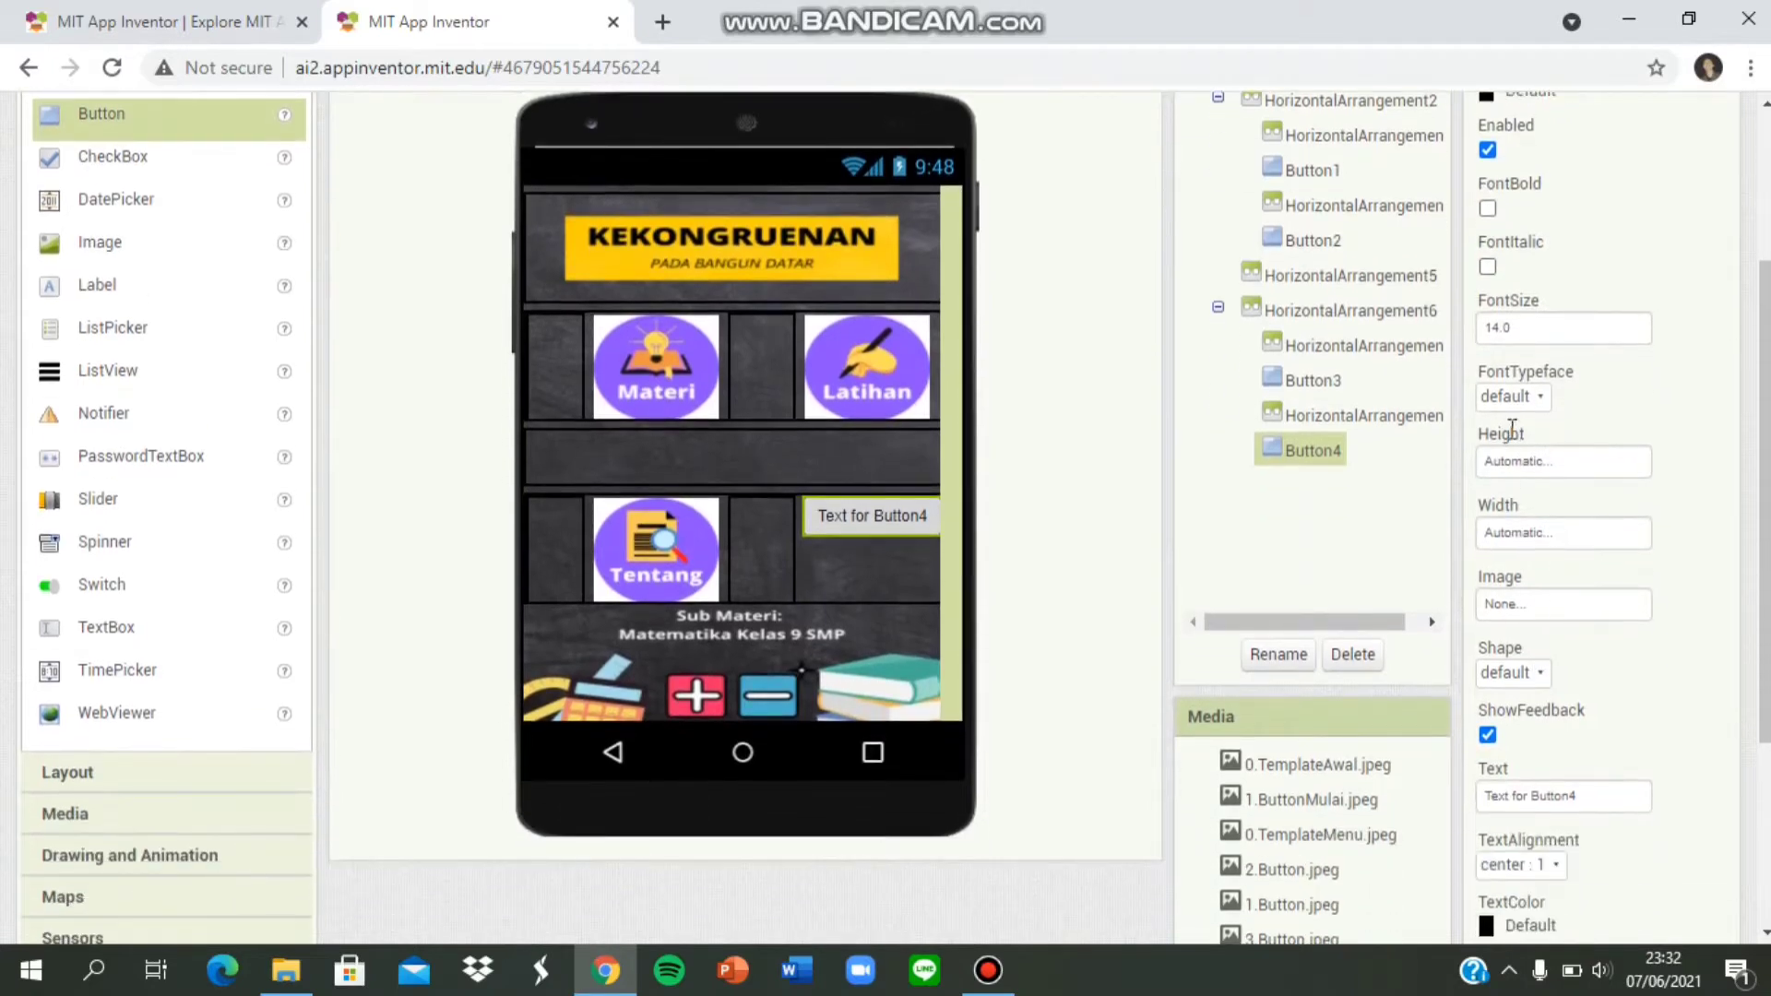
click(1541, 605)
click(1549, 819)
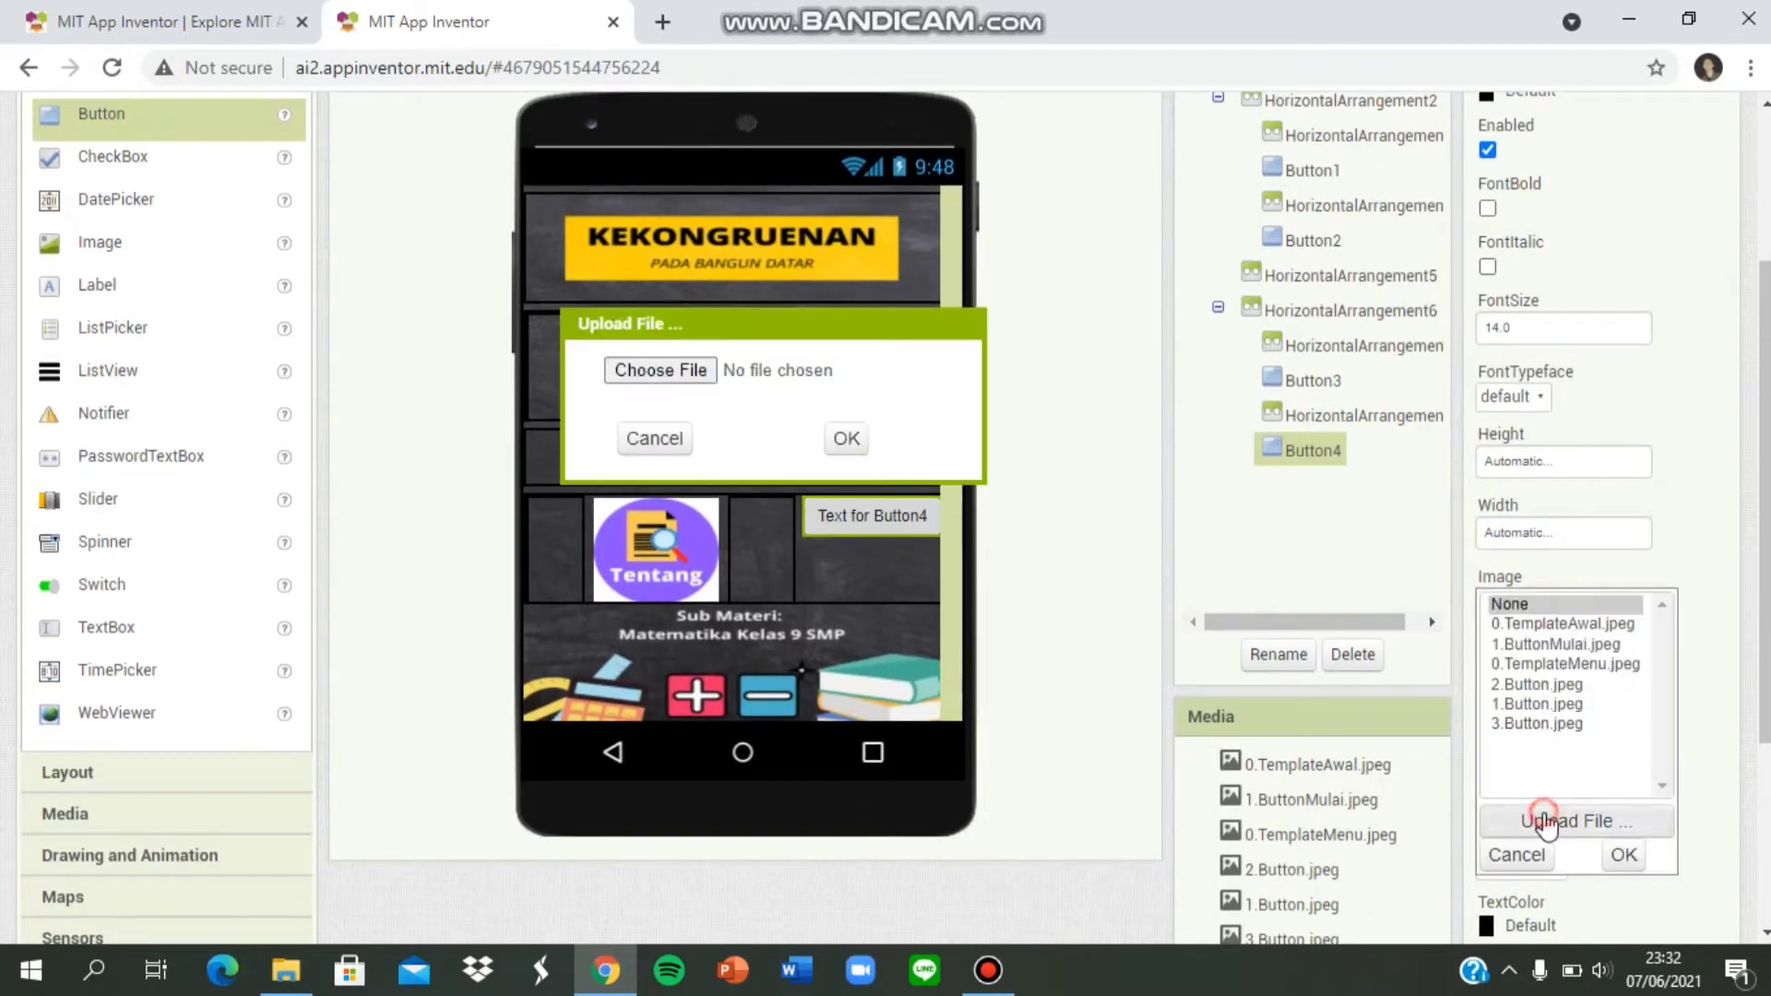
click(693, 367)
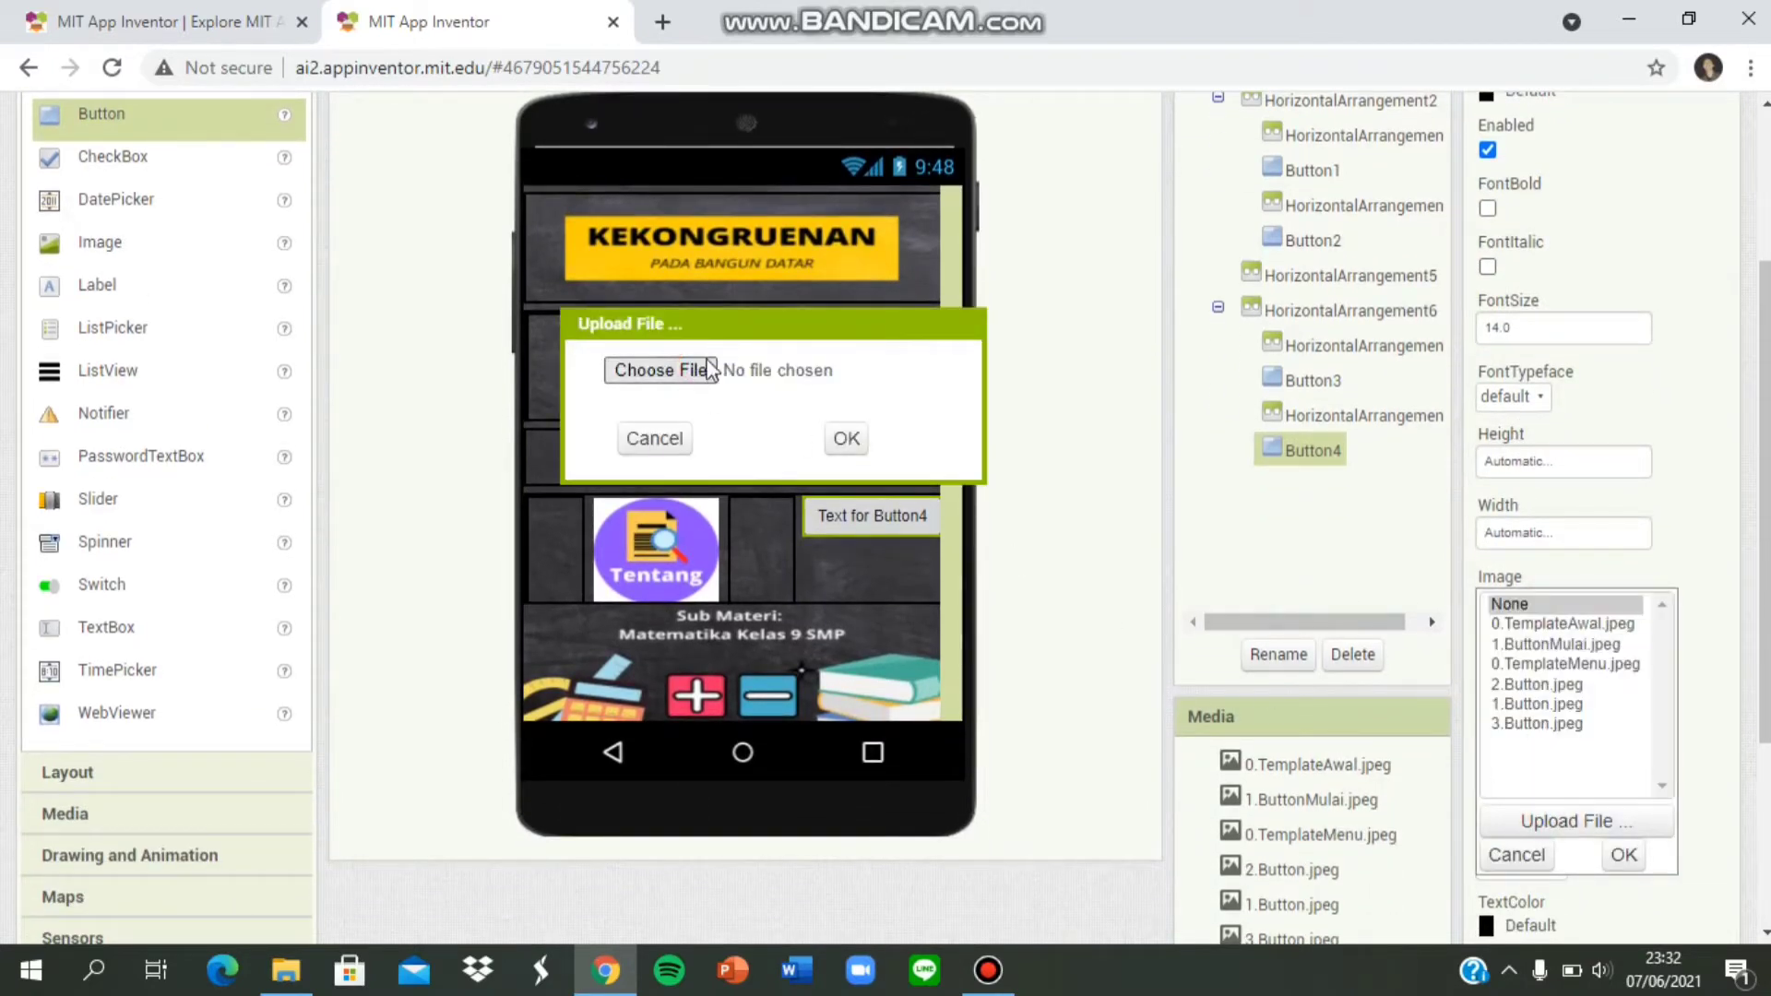
scroll(1226, 581, down, 3)
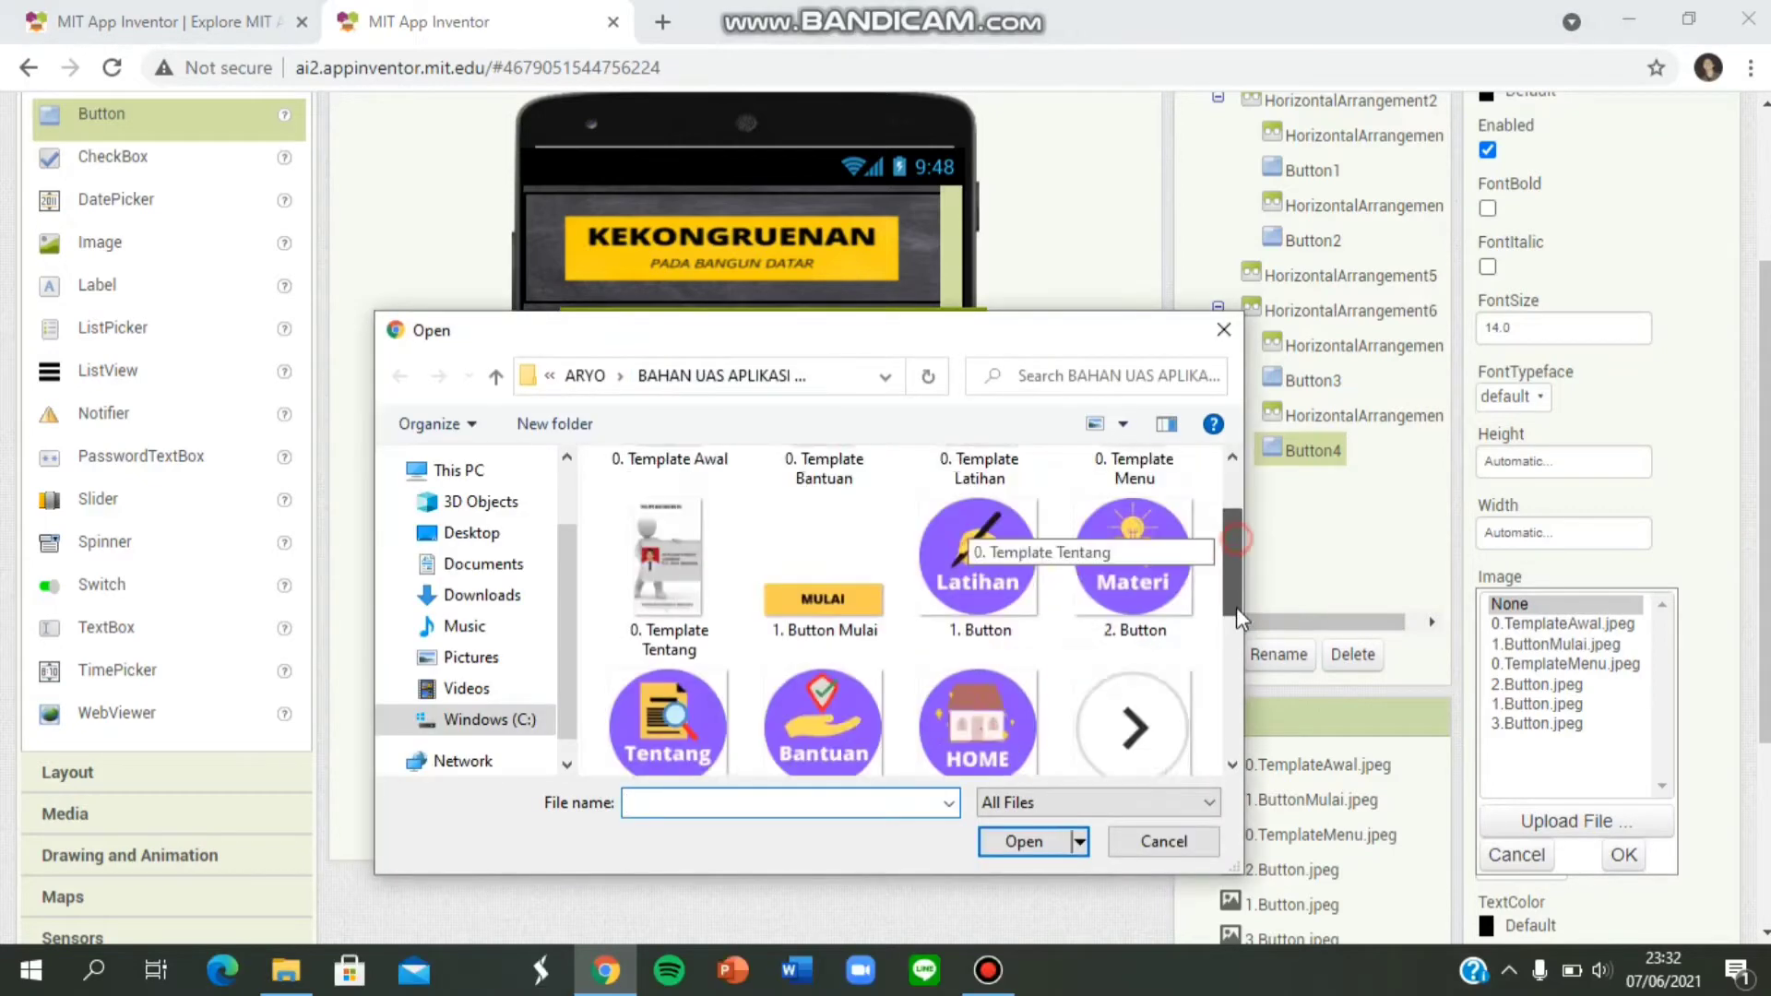
click(793, 581)
click(1000, 839)
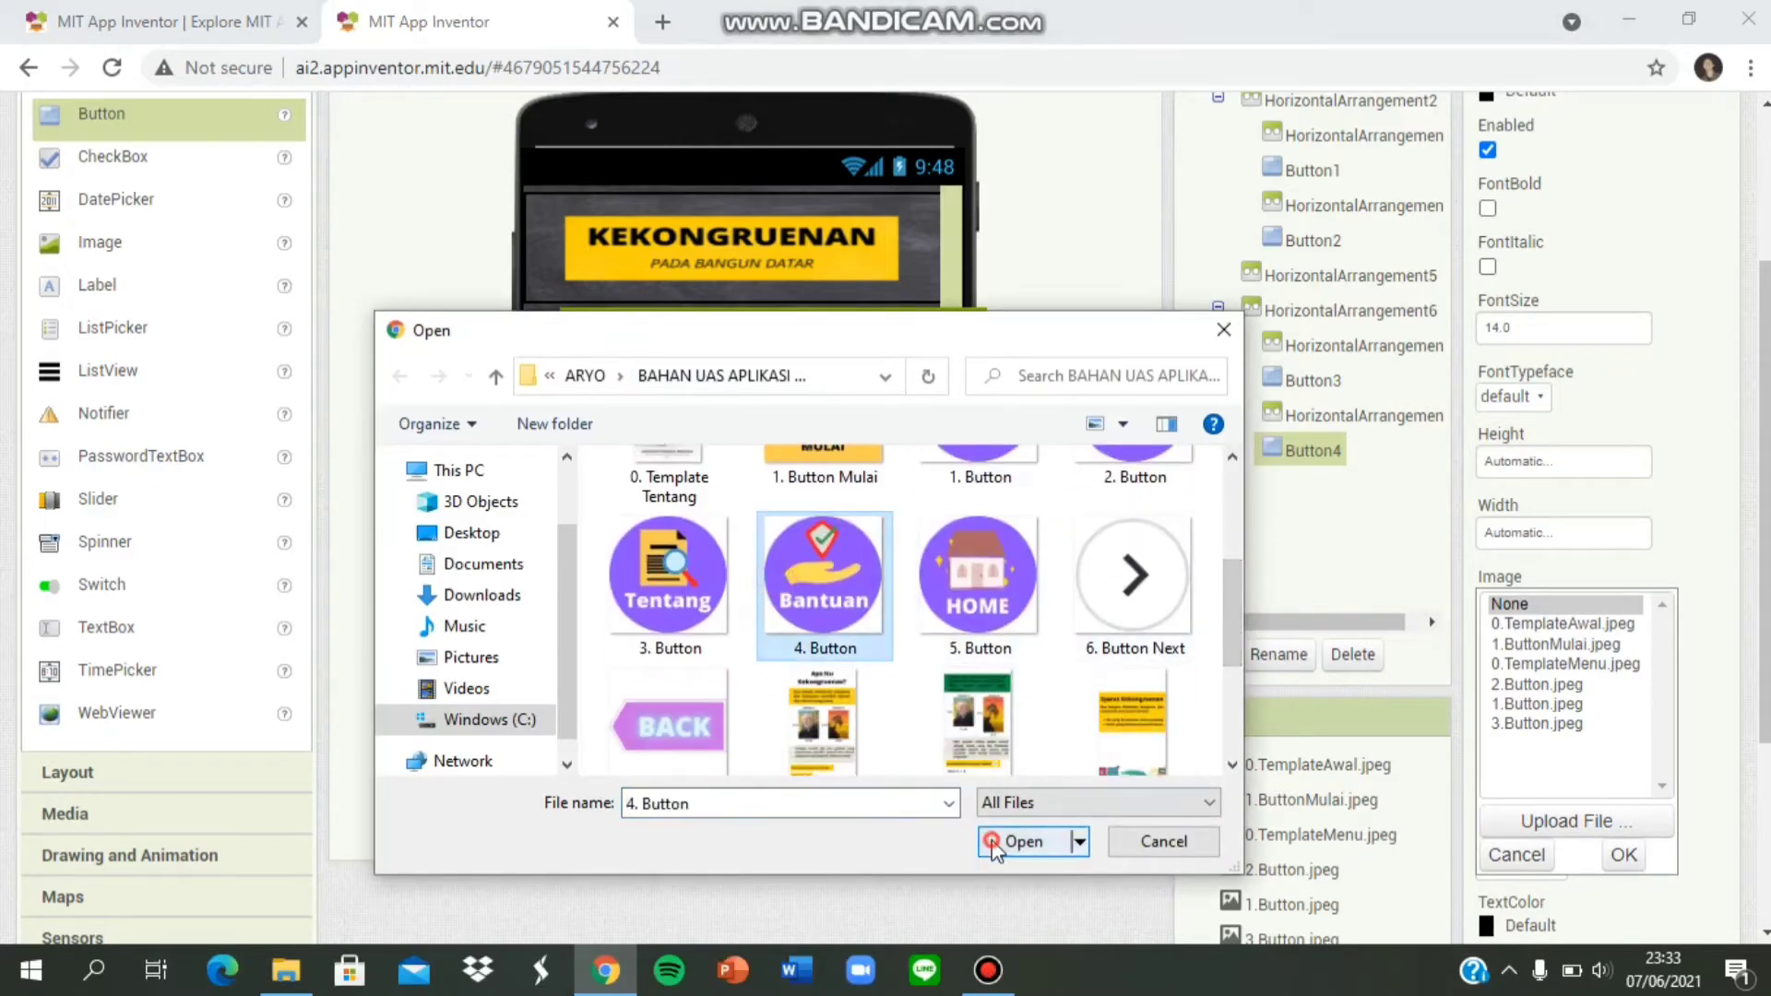
click(838, 442)
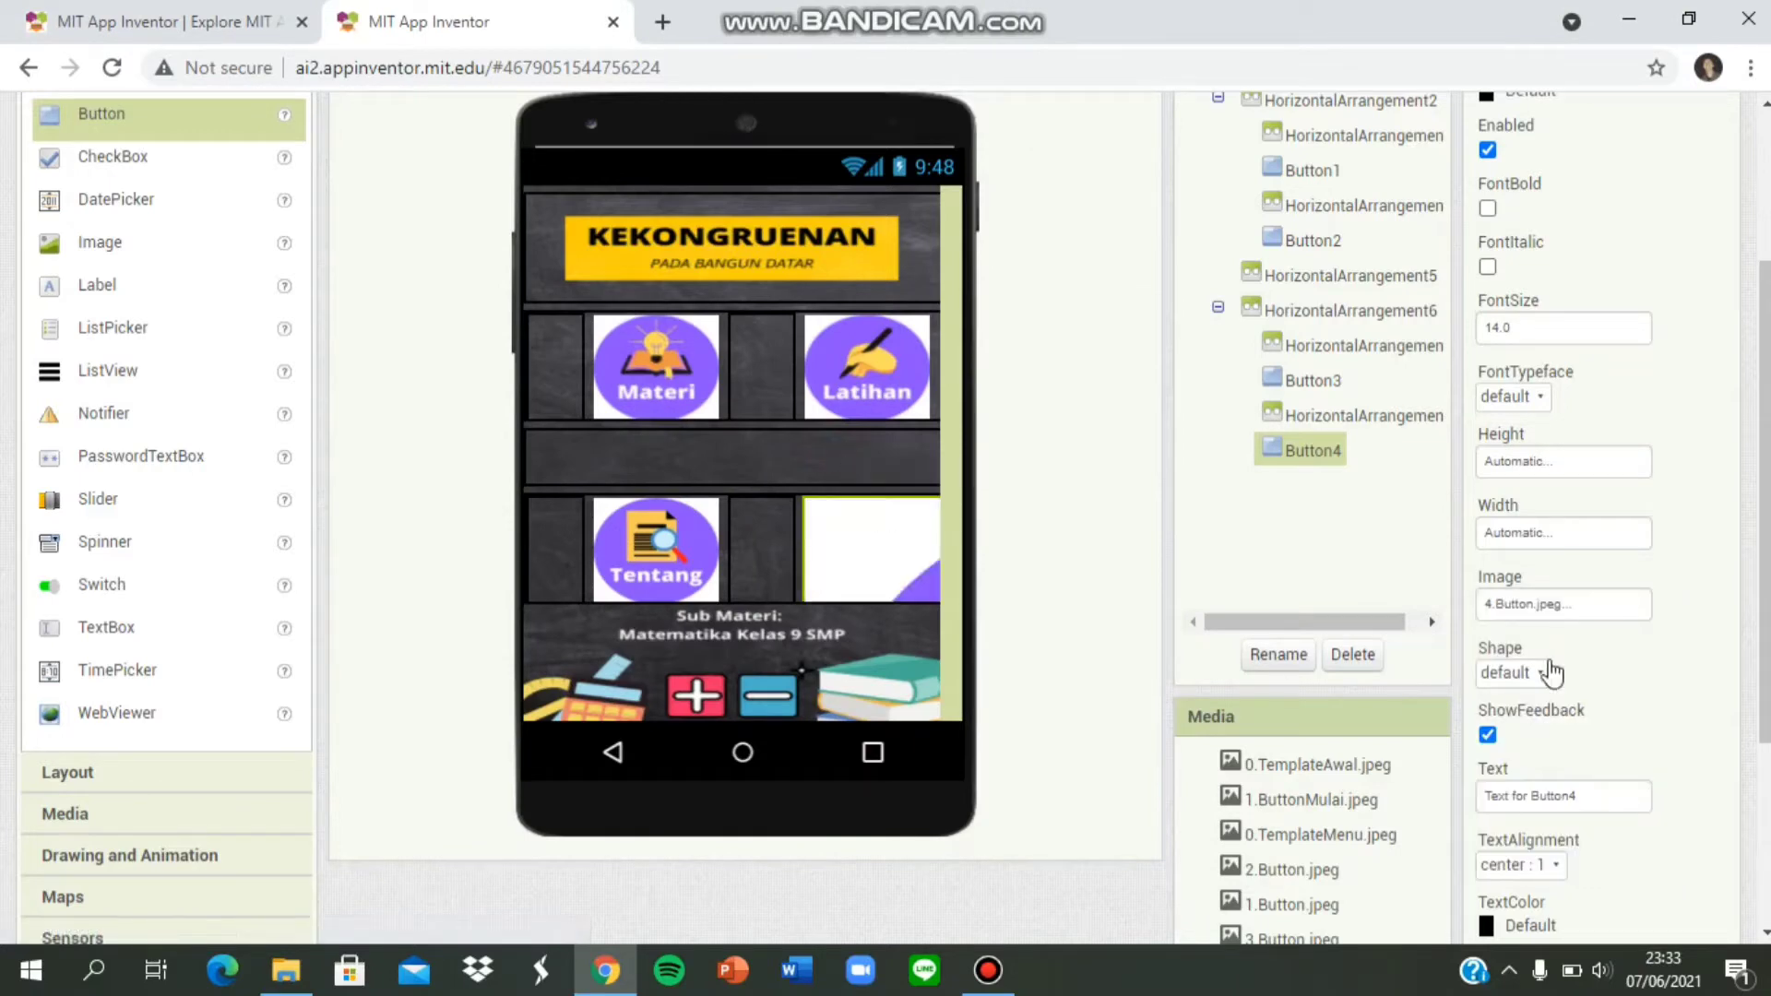
Set Button4's height to 20 percent and its width to 30 percent.
click(1551, 531)
click(1531, 587)
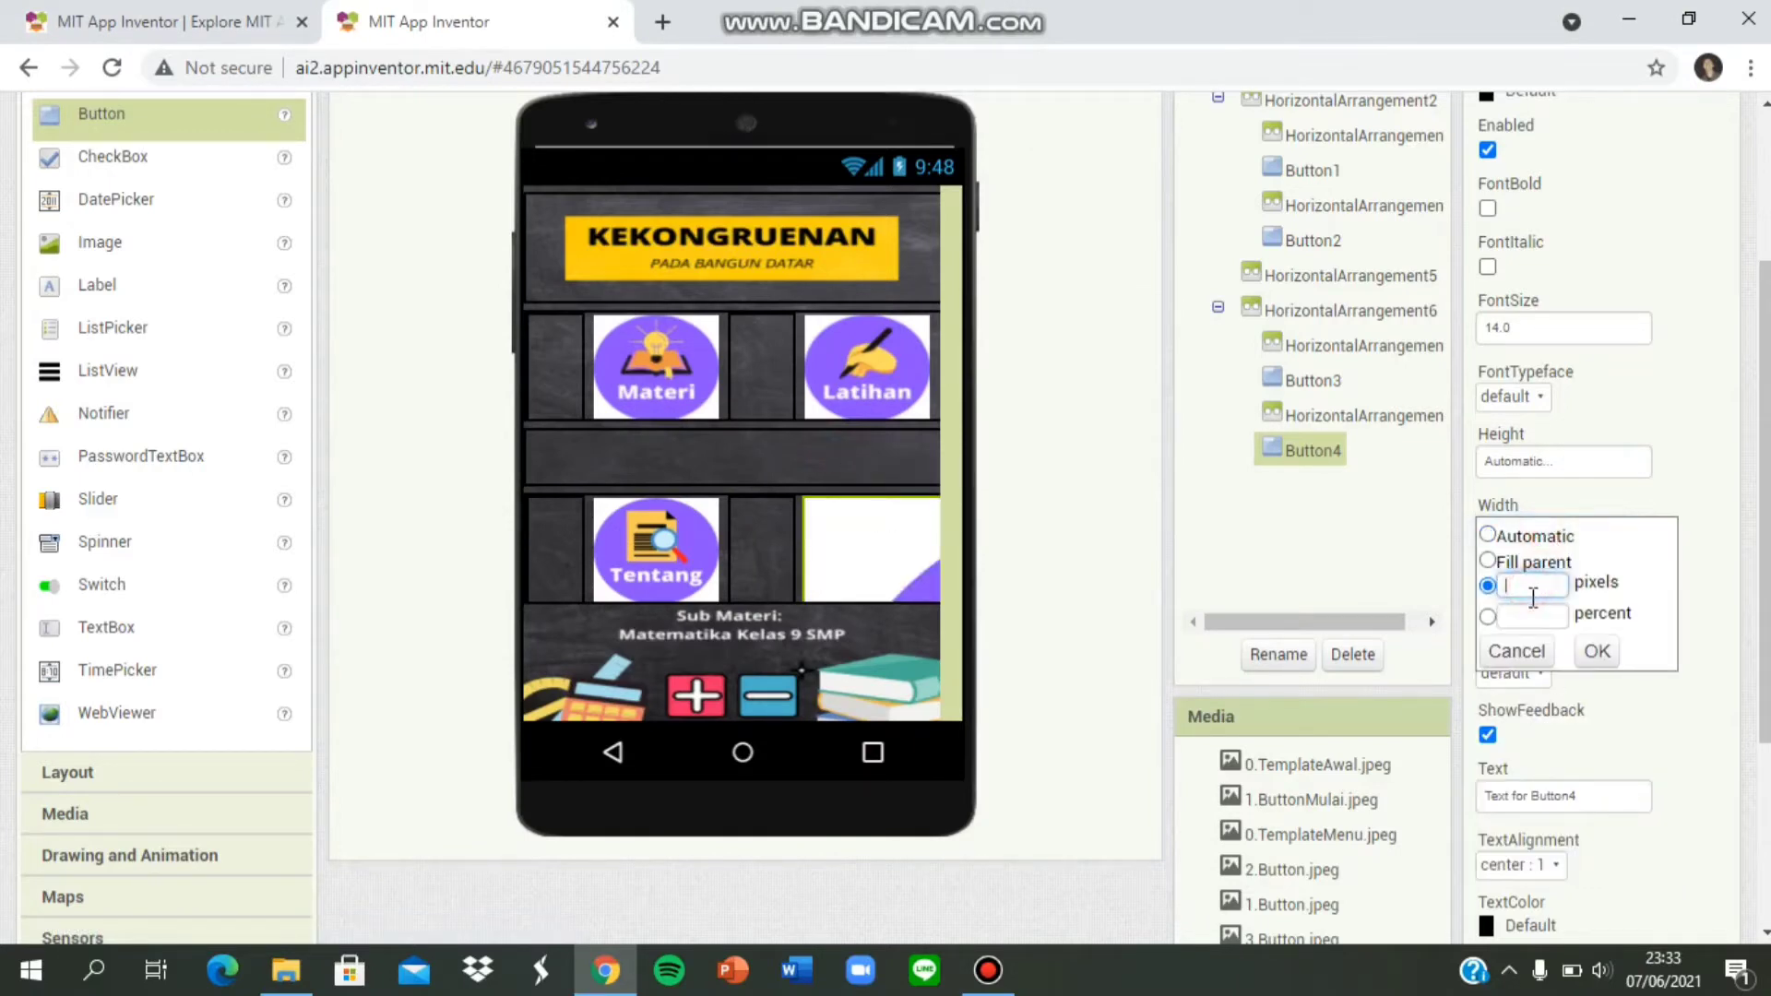
click(1554, 465)
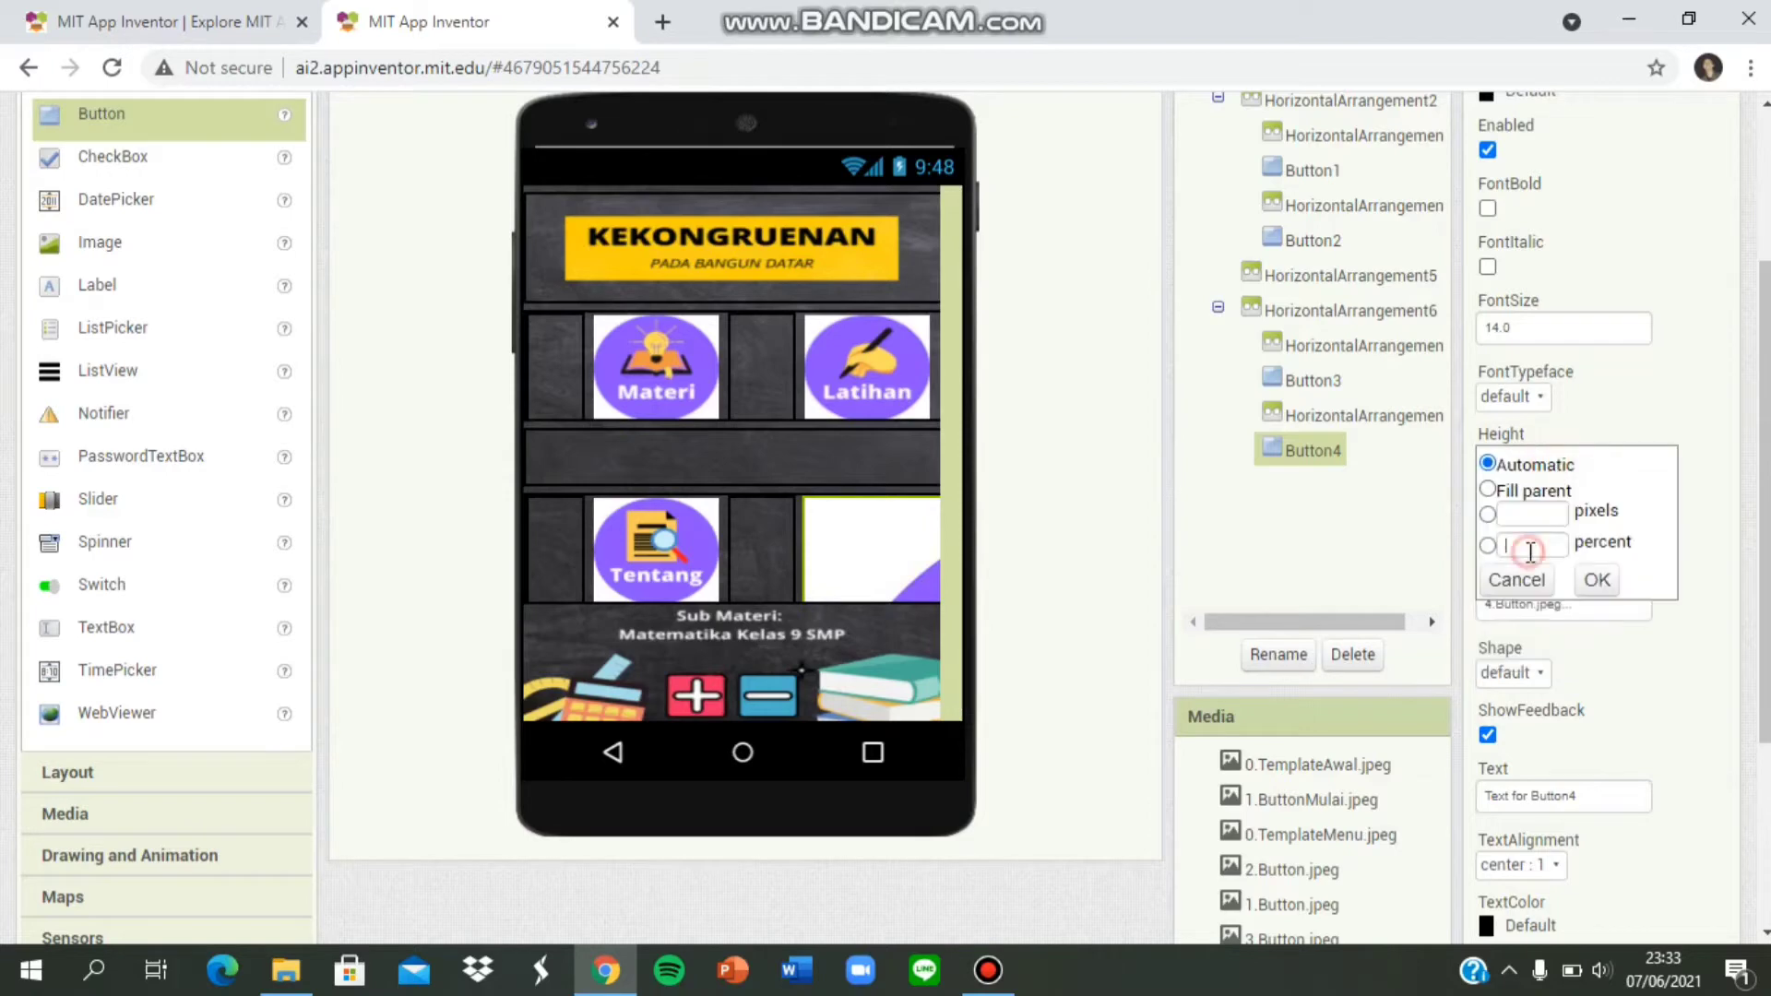
click(1531, 546)
text(20)
click(1600, 581)
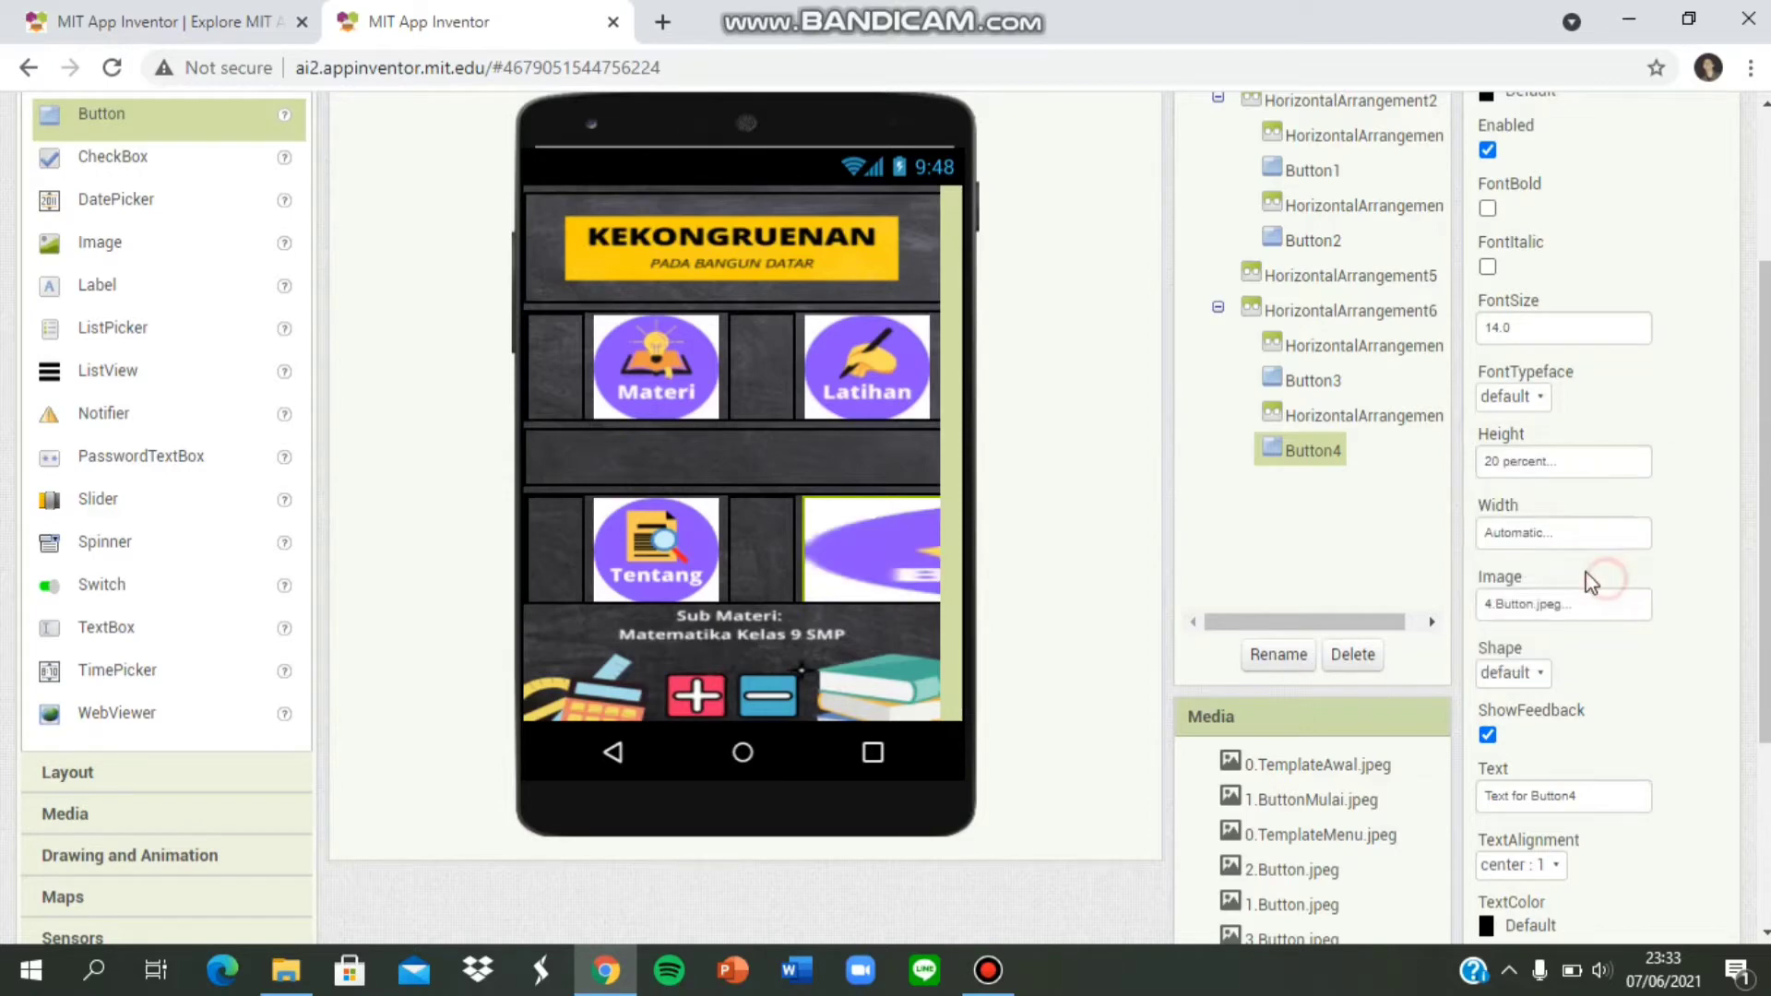
click(1549, 539)
click(1533, 617)
text(30)
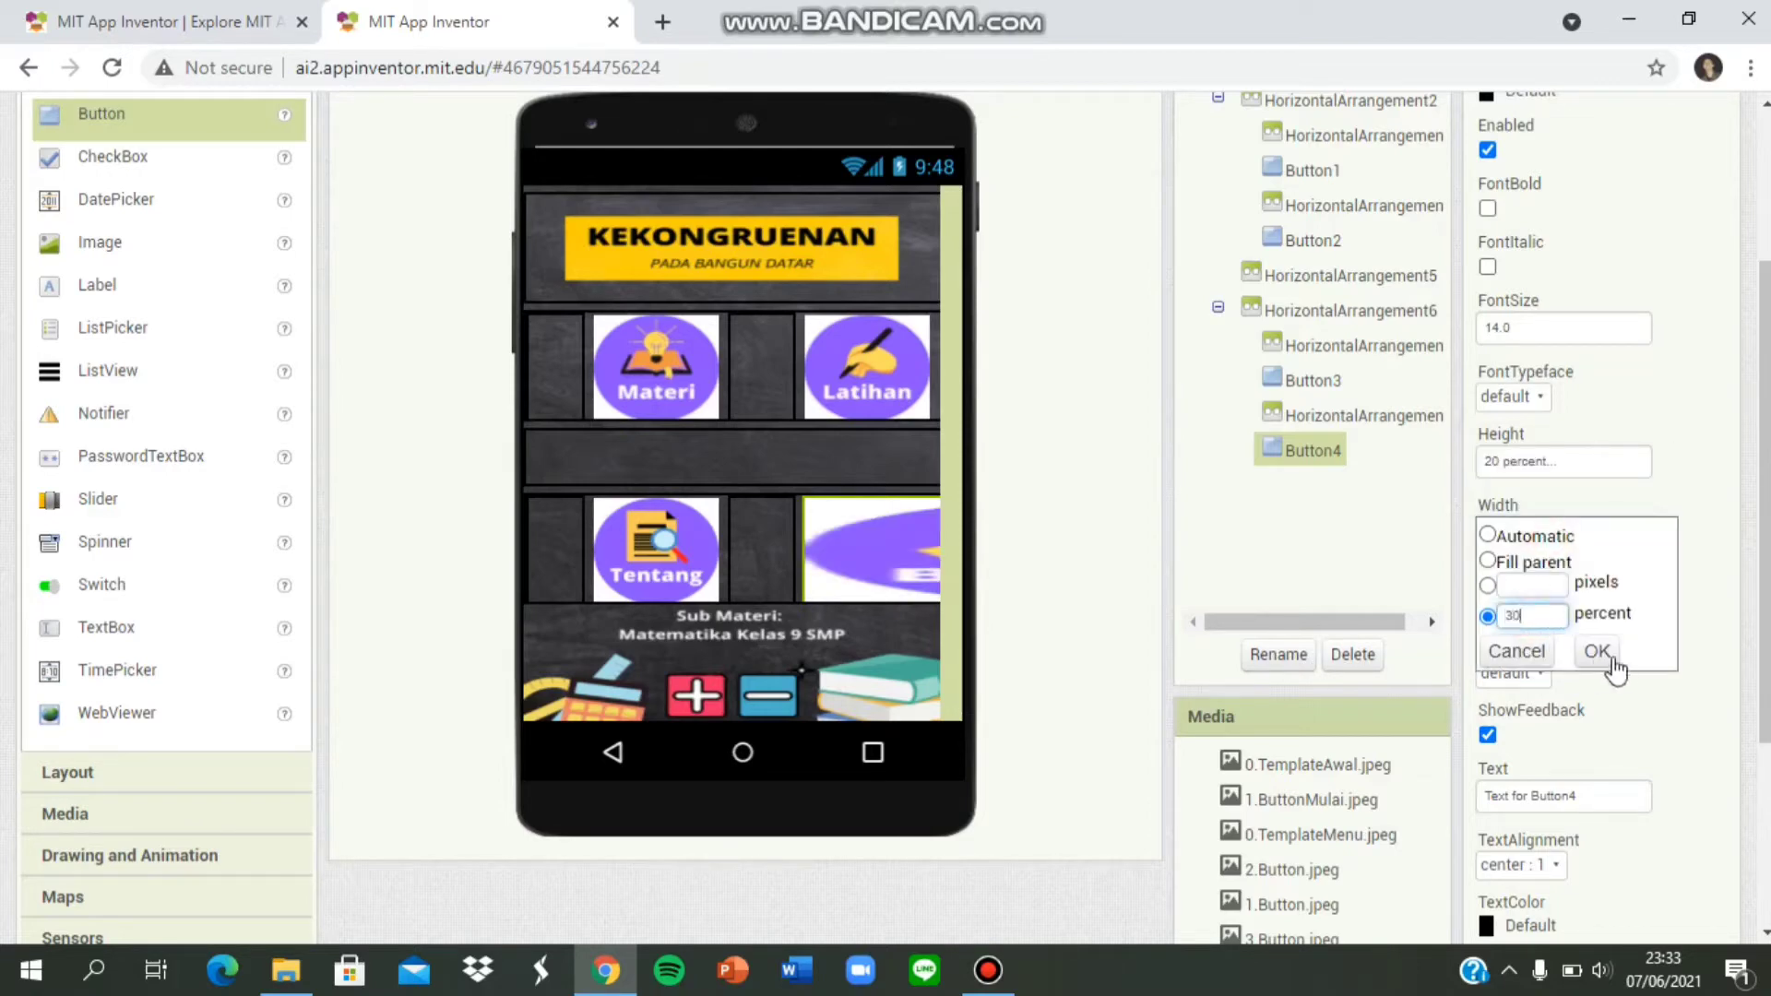
click(1596, 651)
Clear the text of Button4 so only the Bantuan image is shown.
scroll(1652, 696, down, 3)
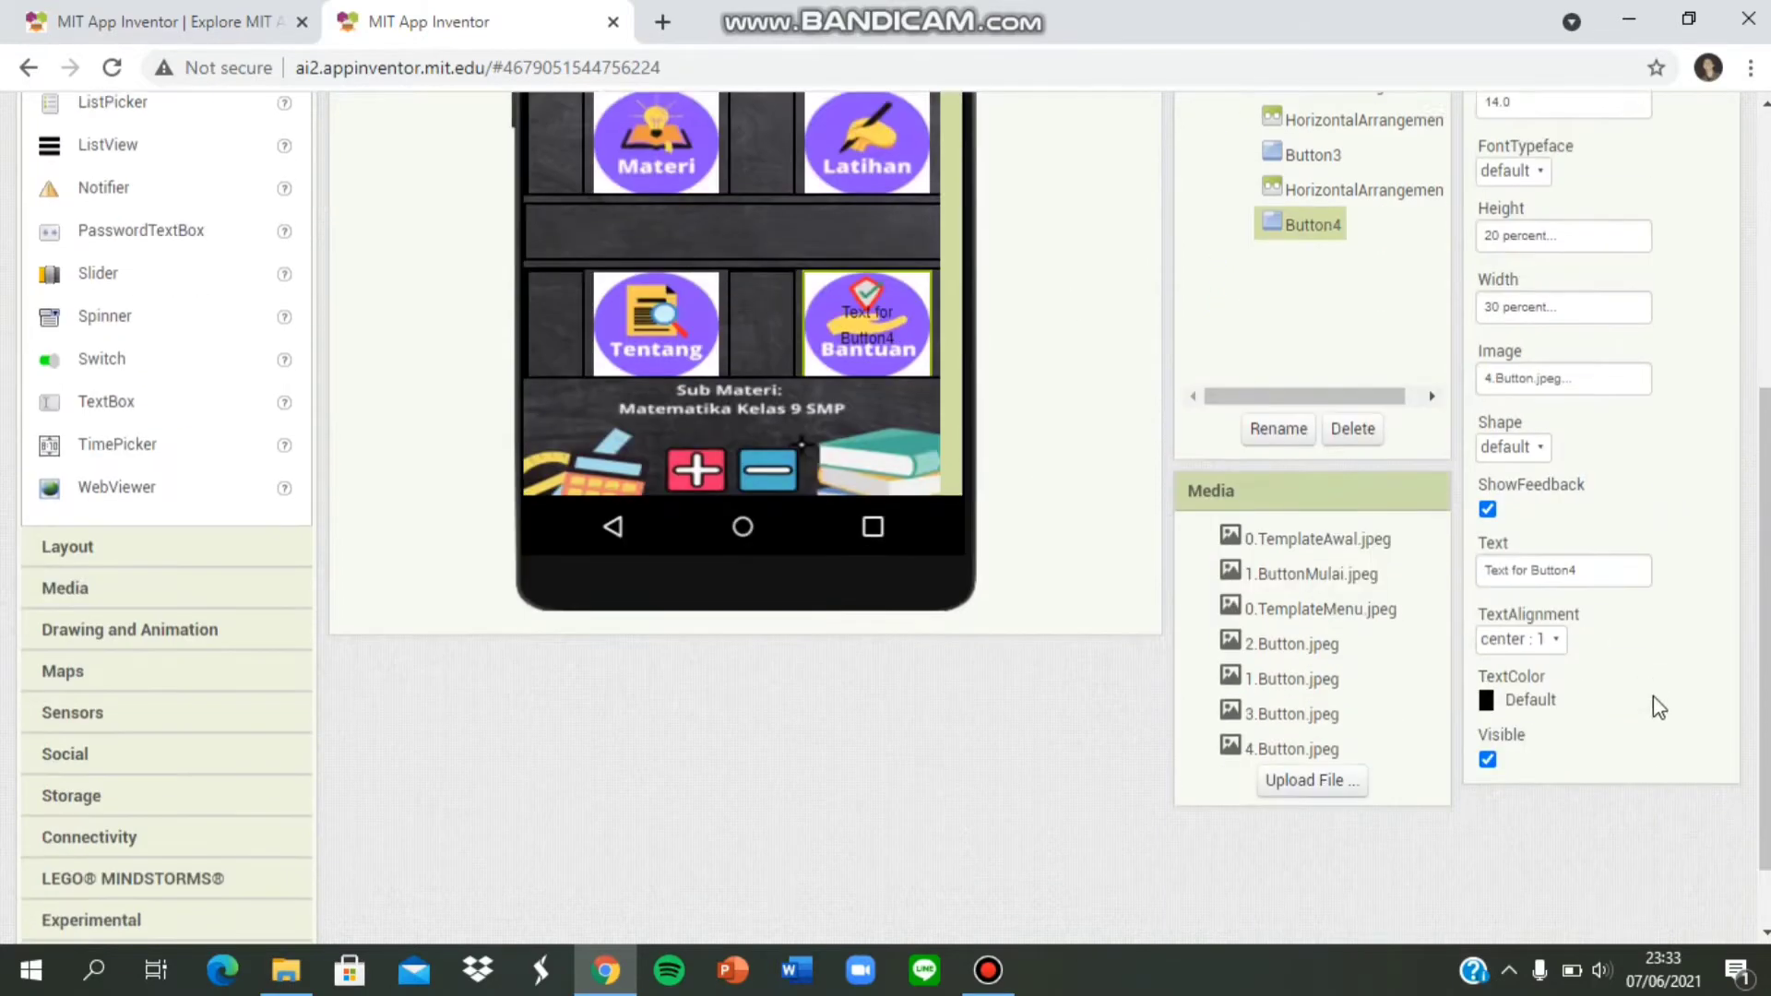
click(1596, 544)
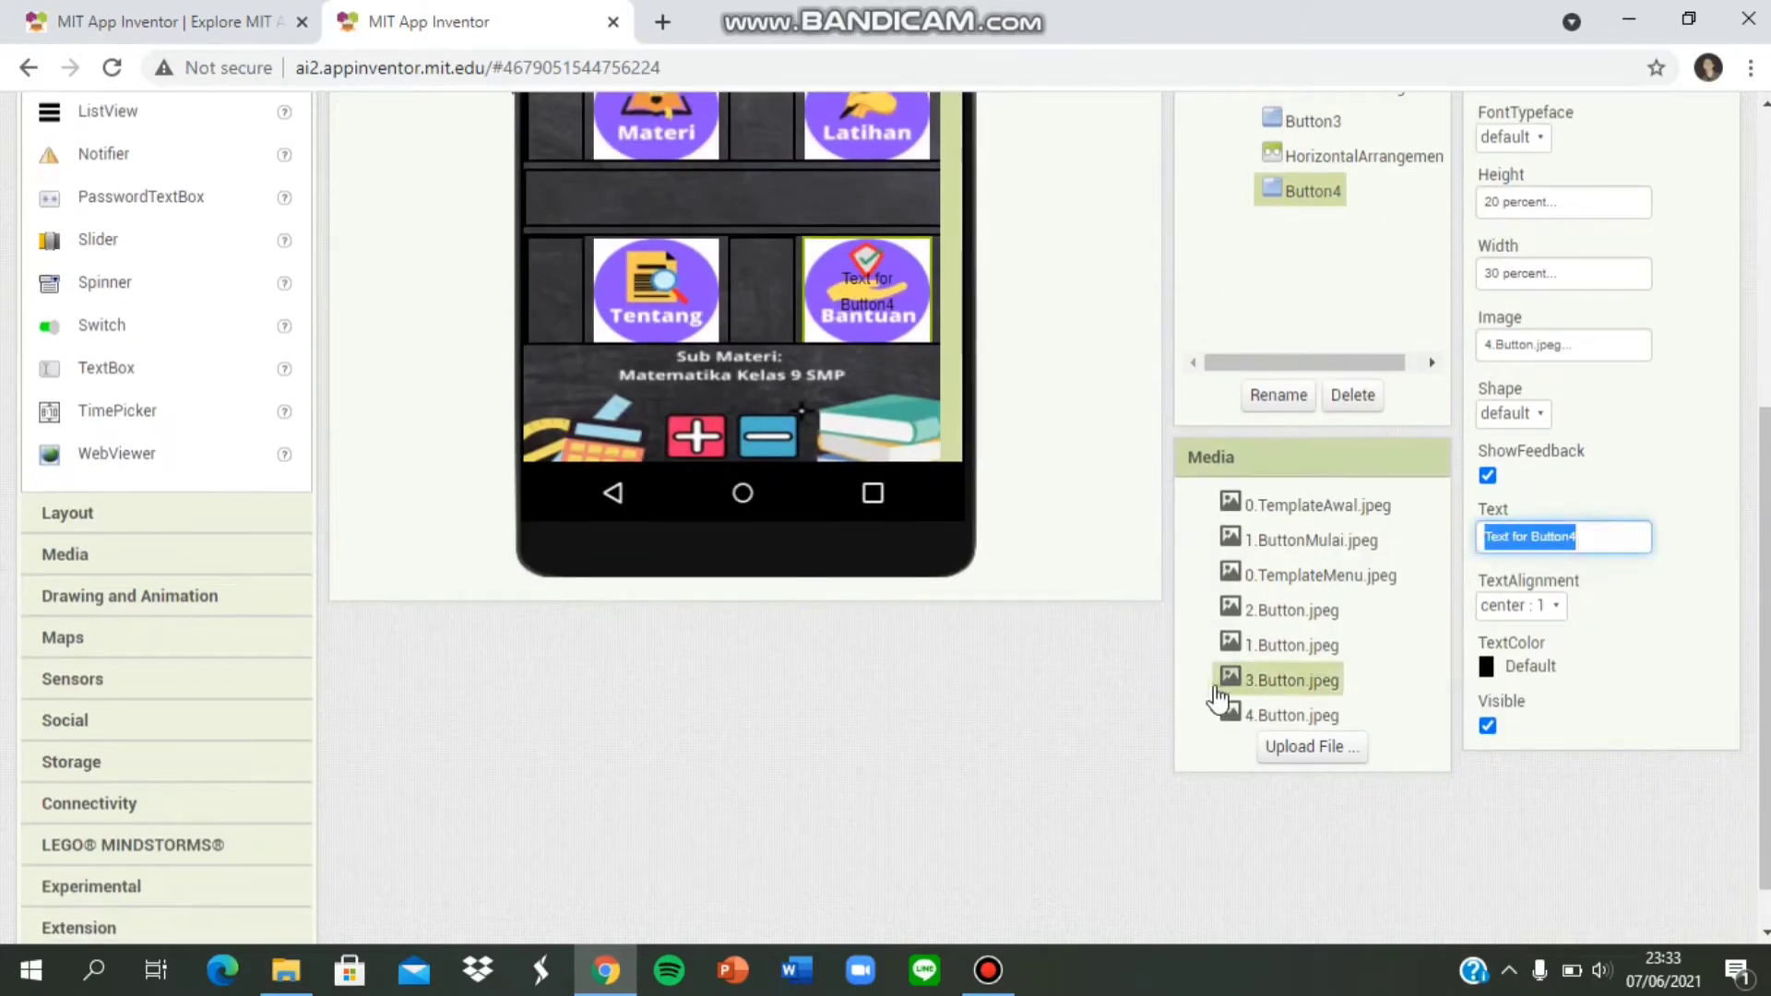
key(BackSpace)
key(Return)
scroll(743, 774, up, 4)
scroll(743, 774, down, 2)
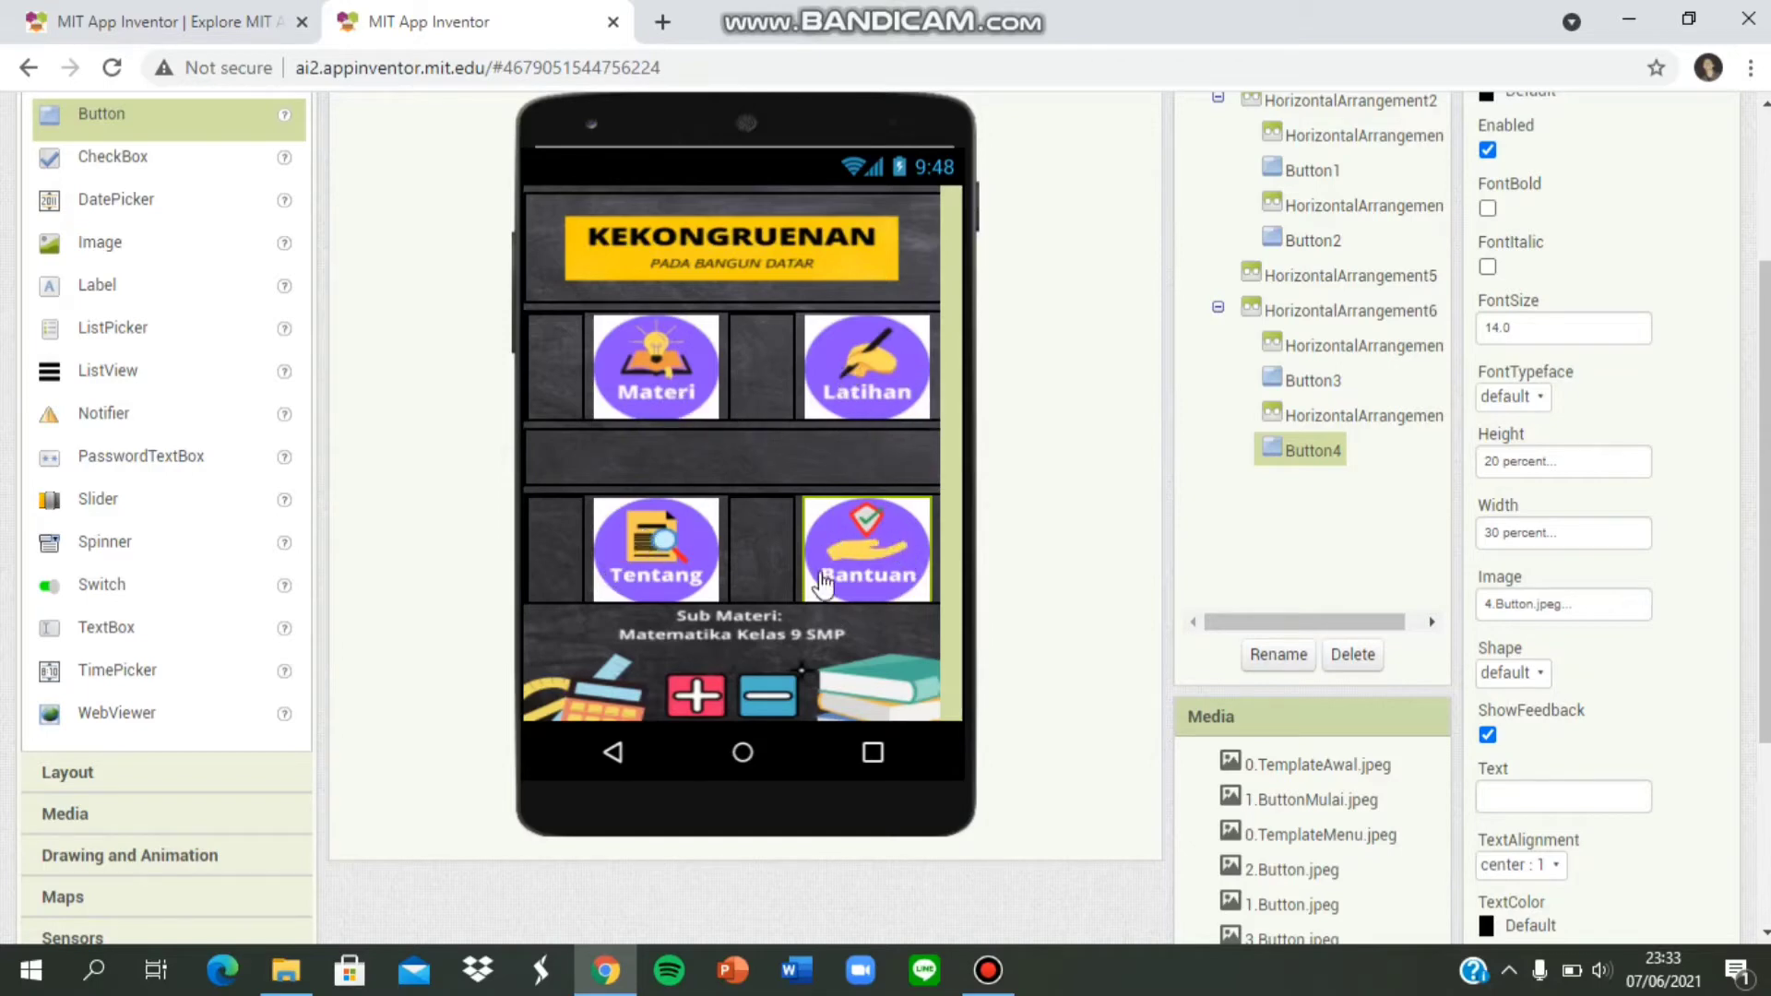
Add a new screen named Materi1 to the project.
scroll(886, 558, up, 3)
scroll(863, 534, down, 2)
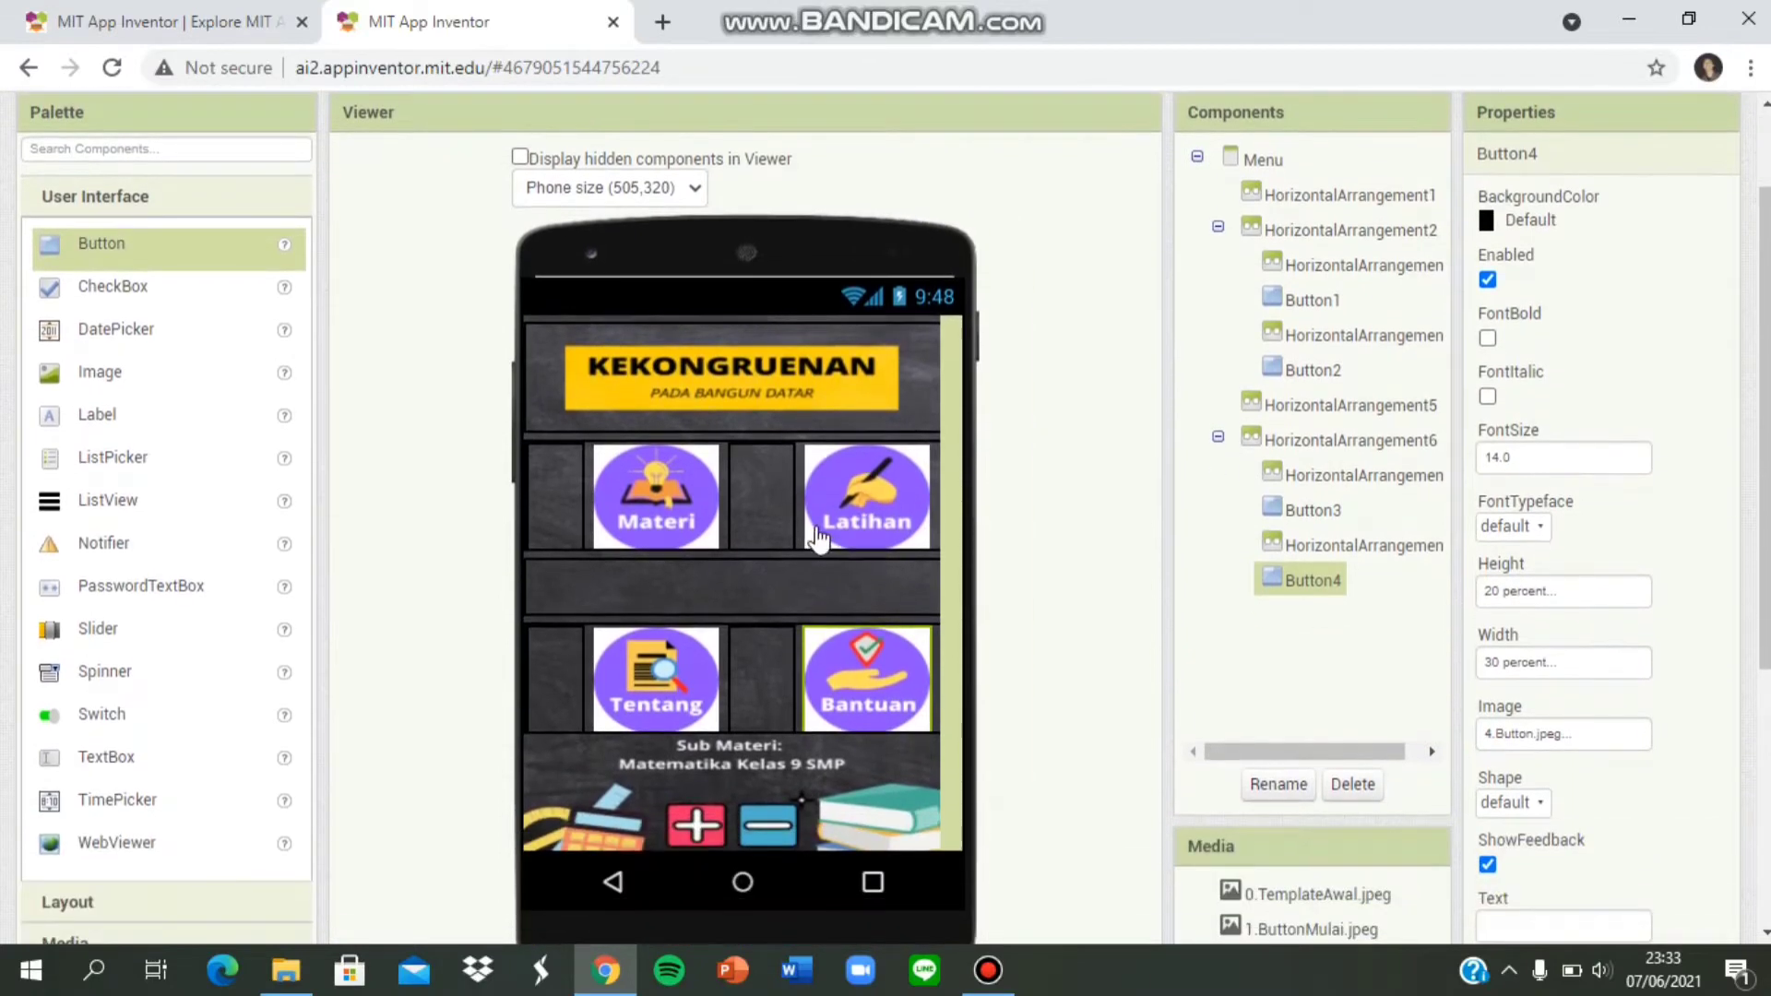
scroll(498, 267, up, 2)
click(431, 189)
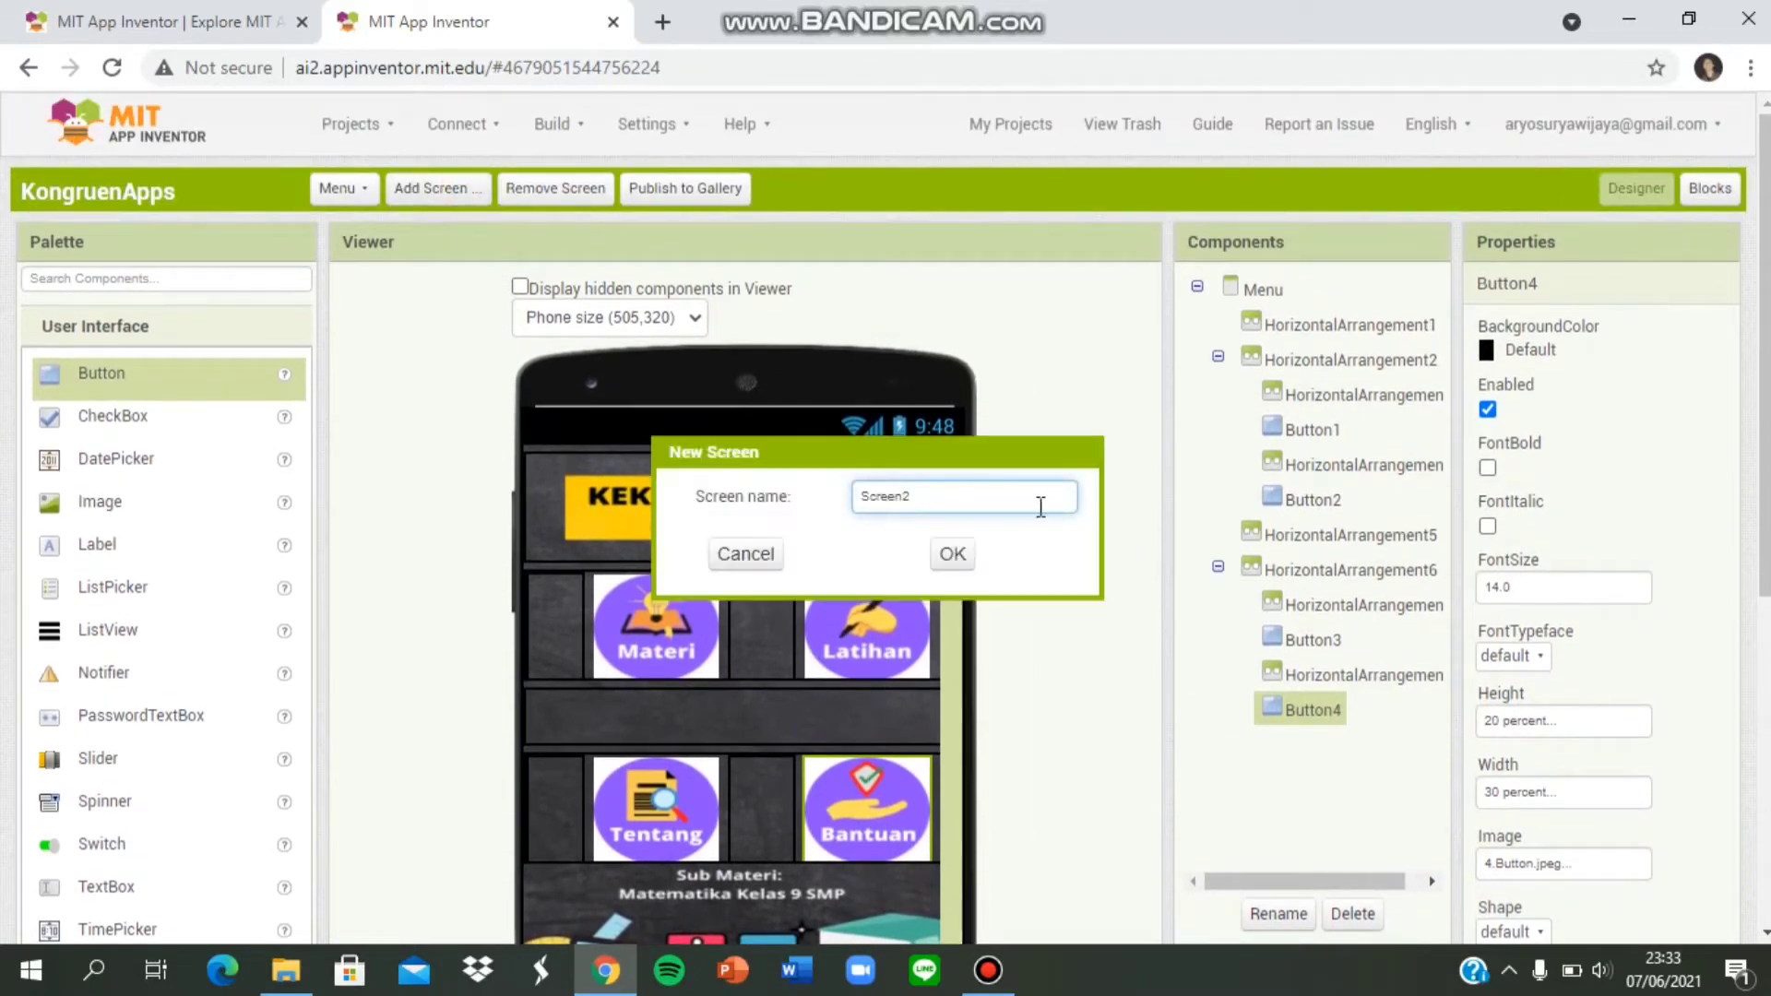
drag(1033, 498, 812, 519)
text(Materi1)
click(955, 553)
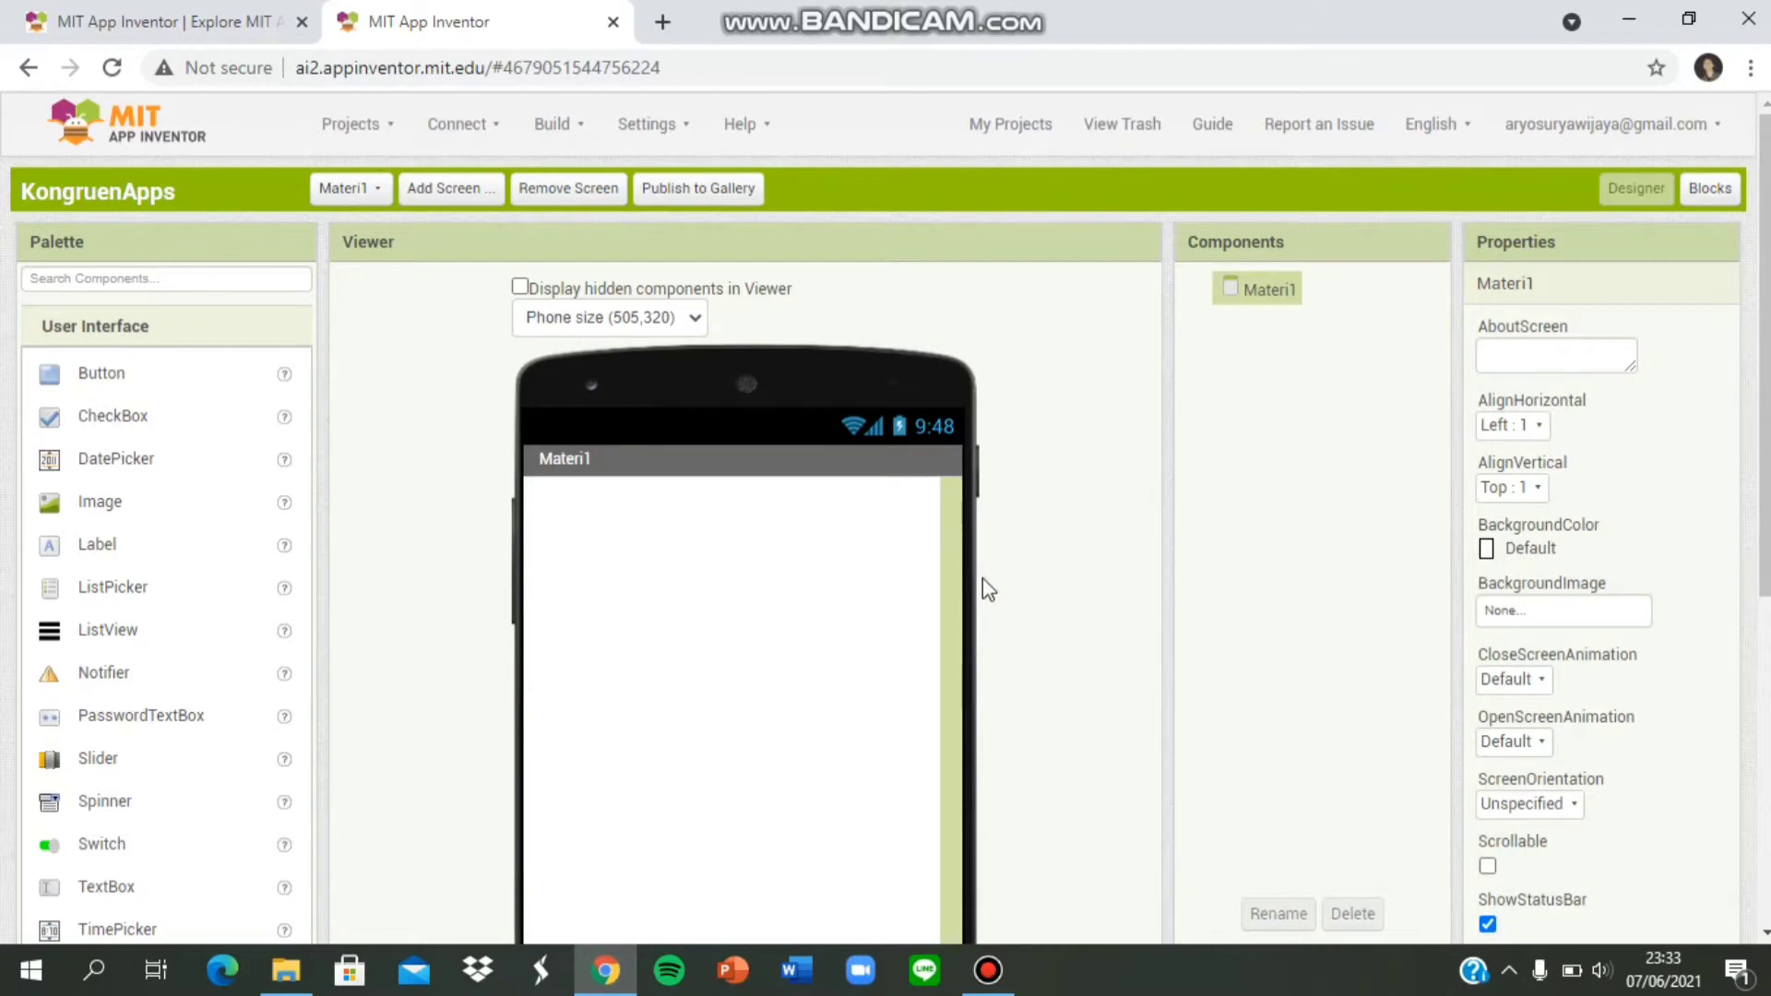
Upload the picture Materi 1 and use it as the Materi1 screen's background image.
scroll(968, 553, down, 3)
scroll(1015, 554, up, 1)
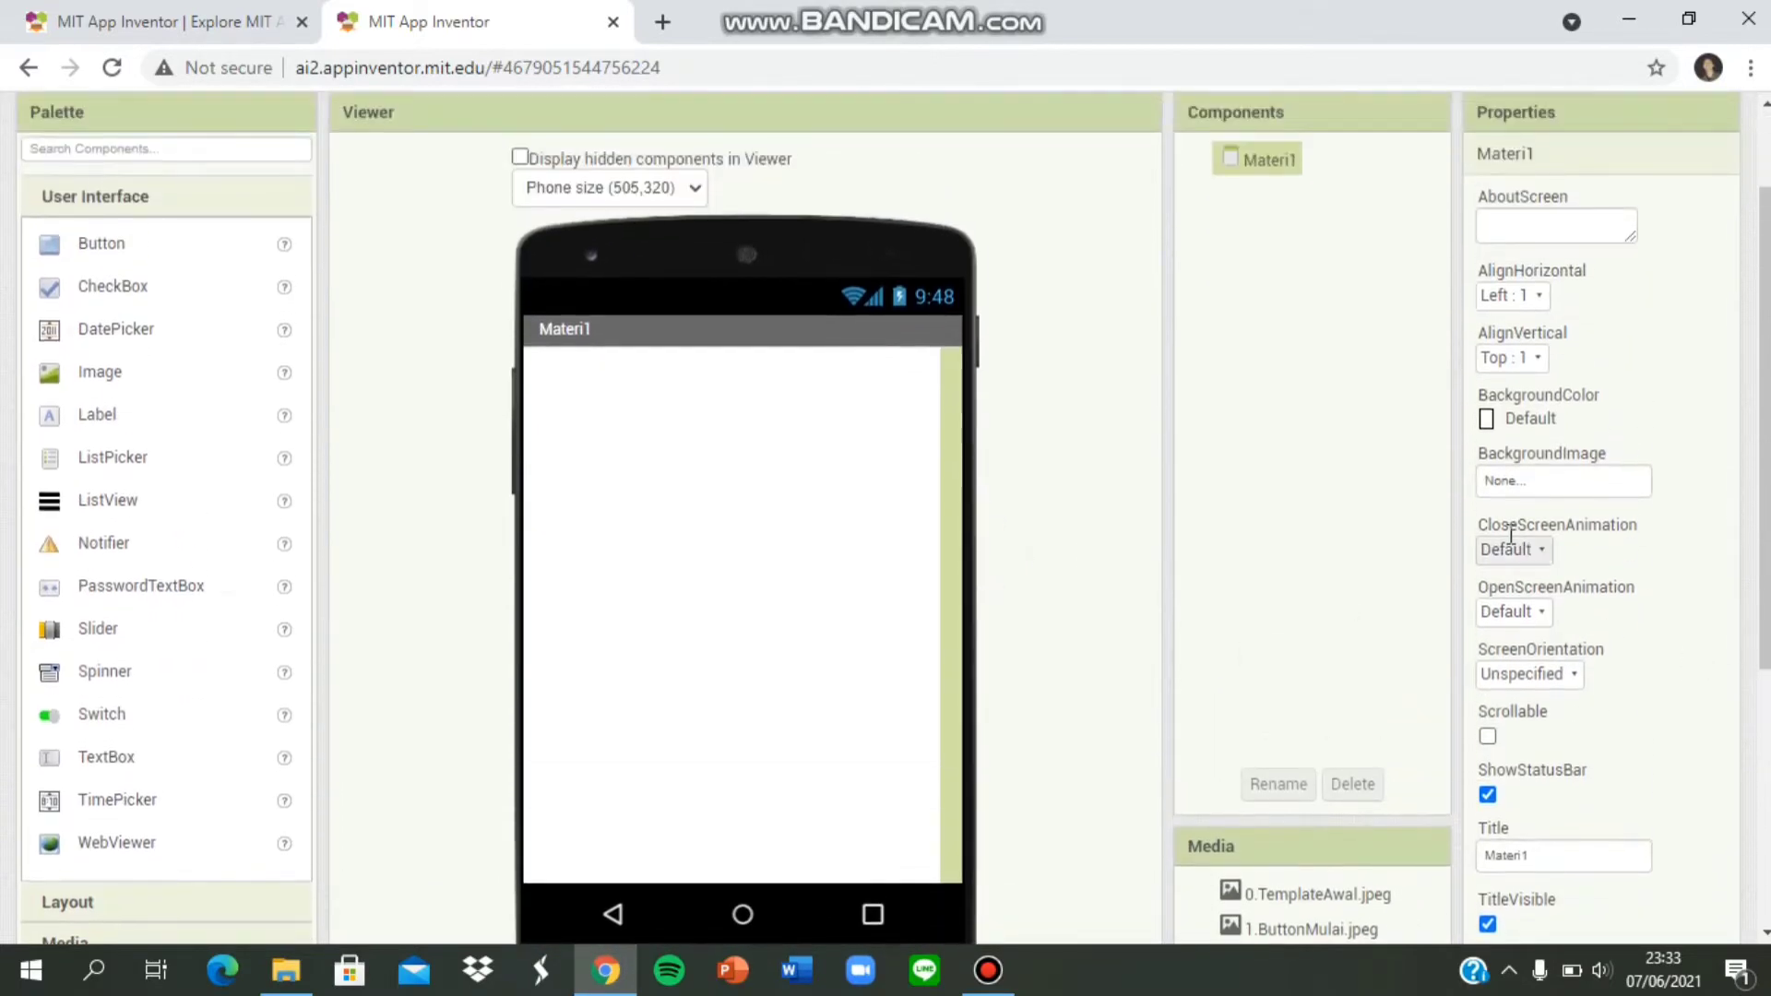
click(1539, 496)
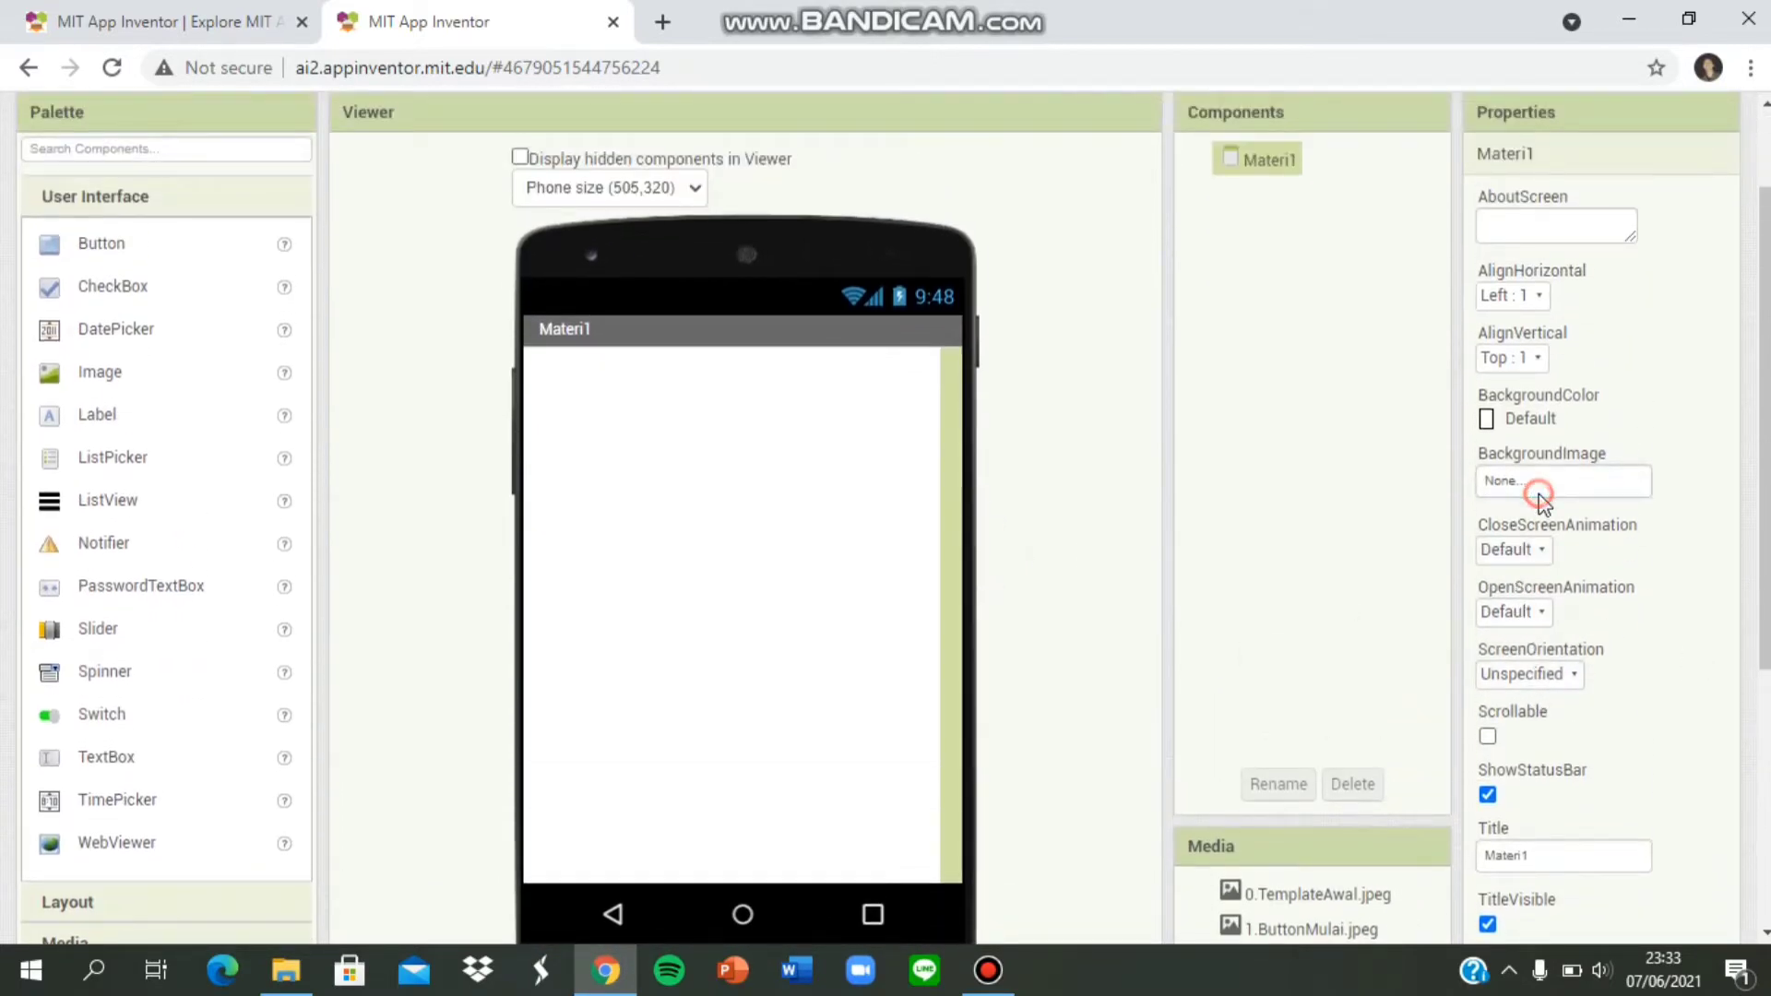
click(1577, 699)
click(667, 381)
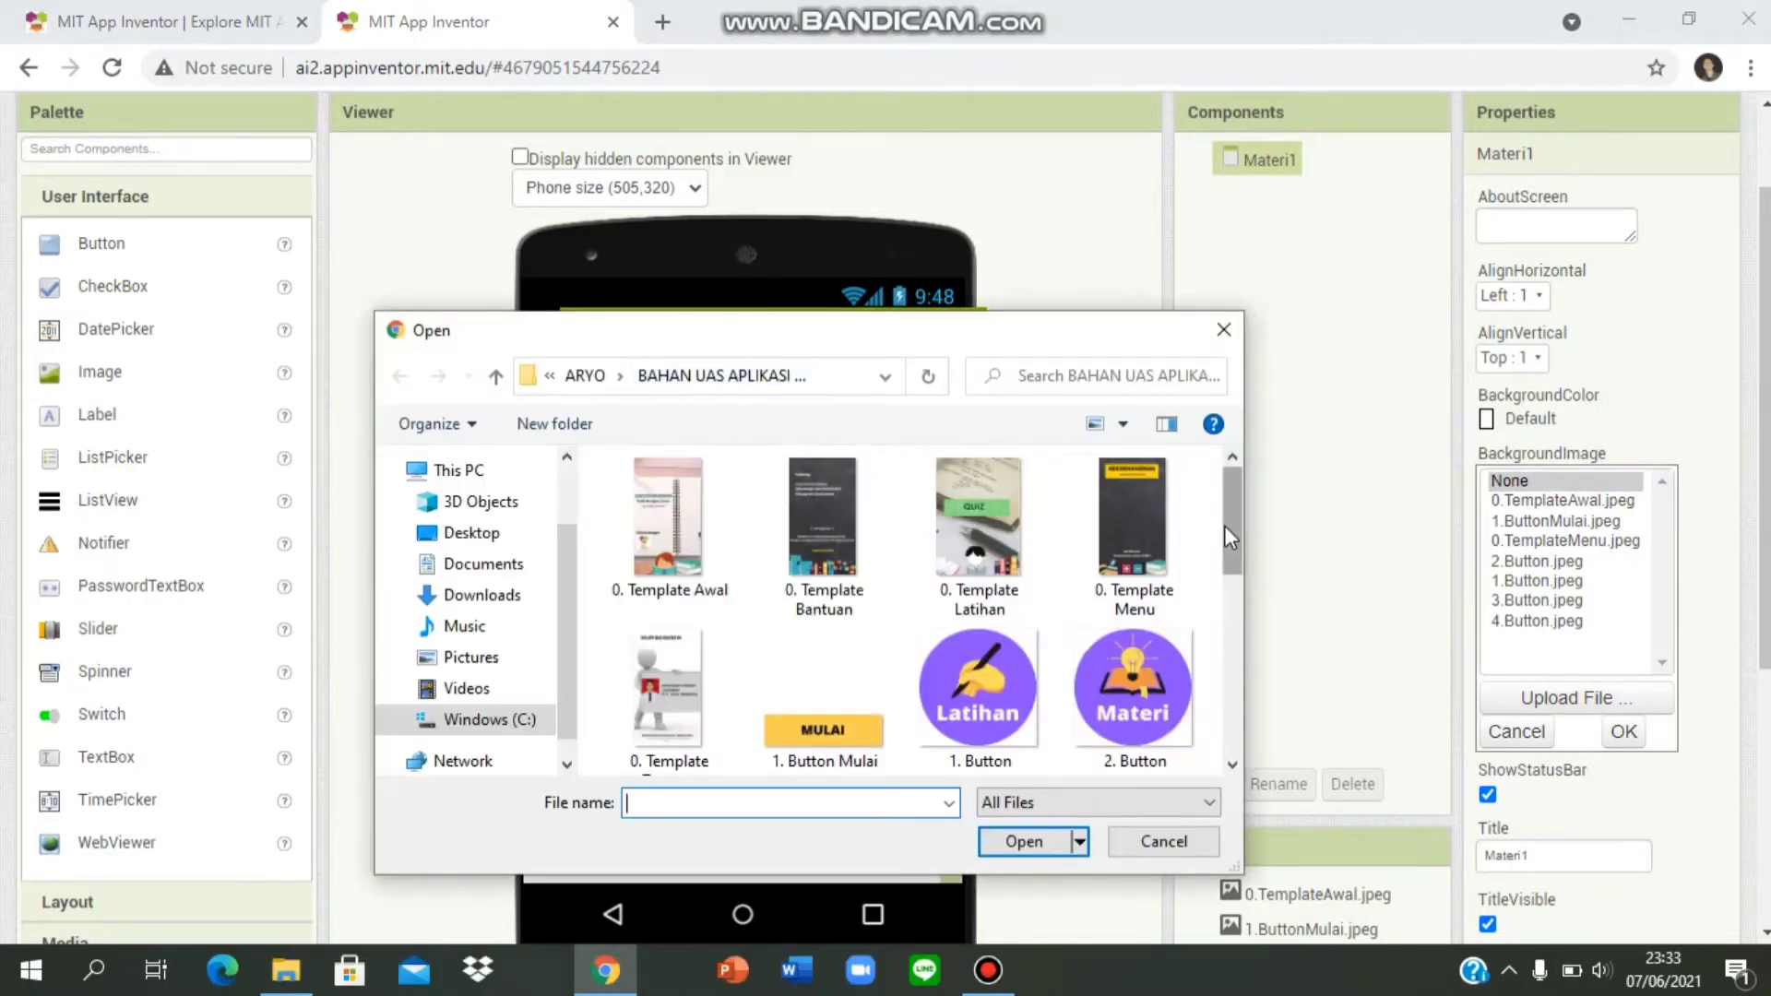
drag(1224, 524, 1223, 650)
click(833, 631)
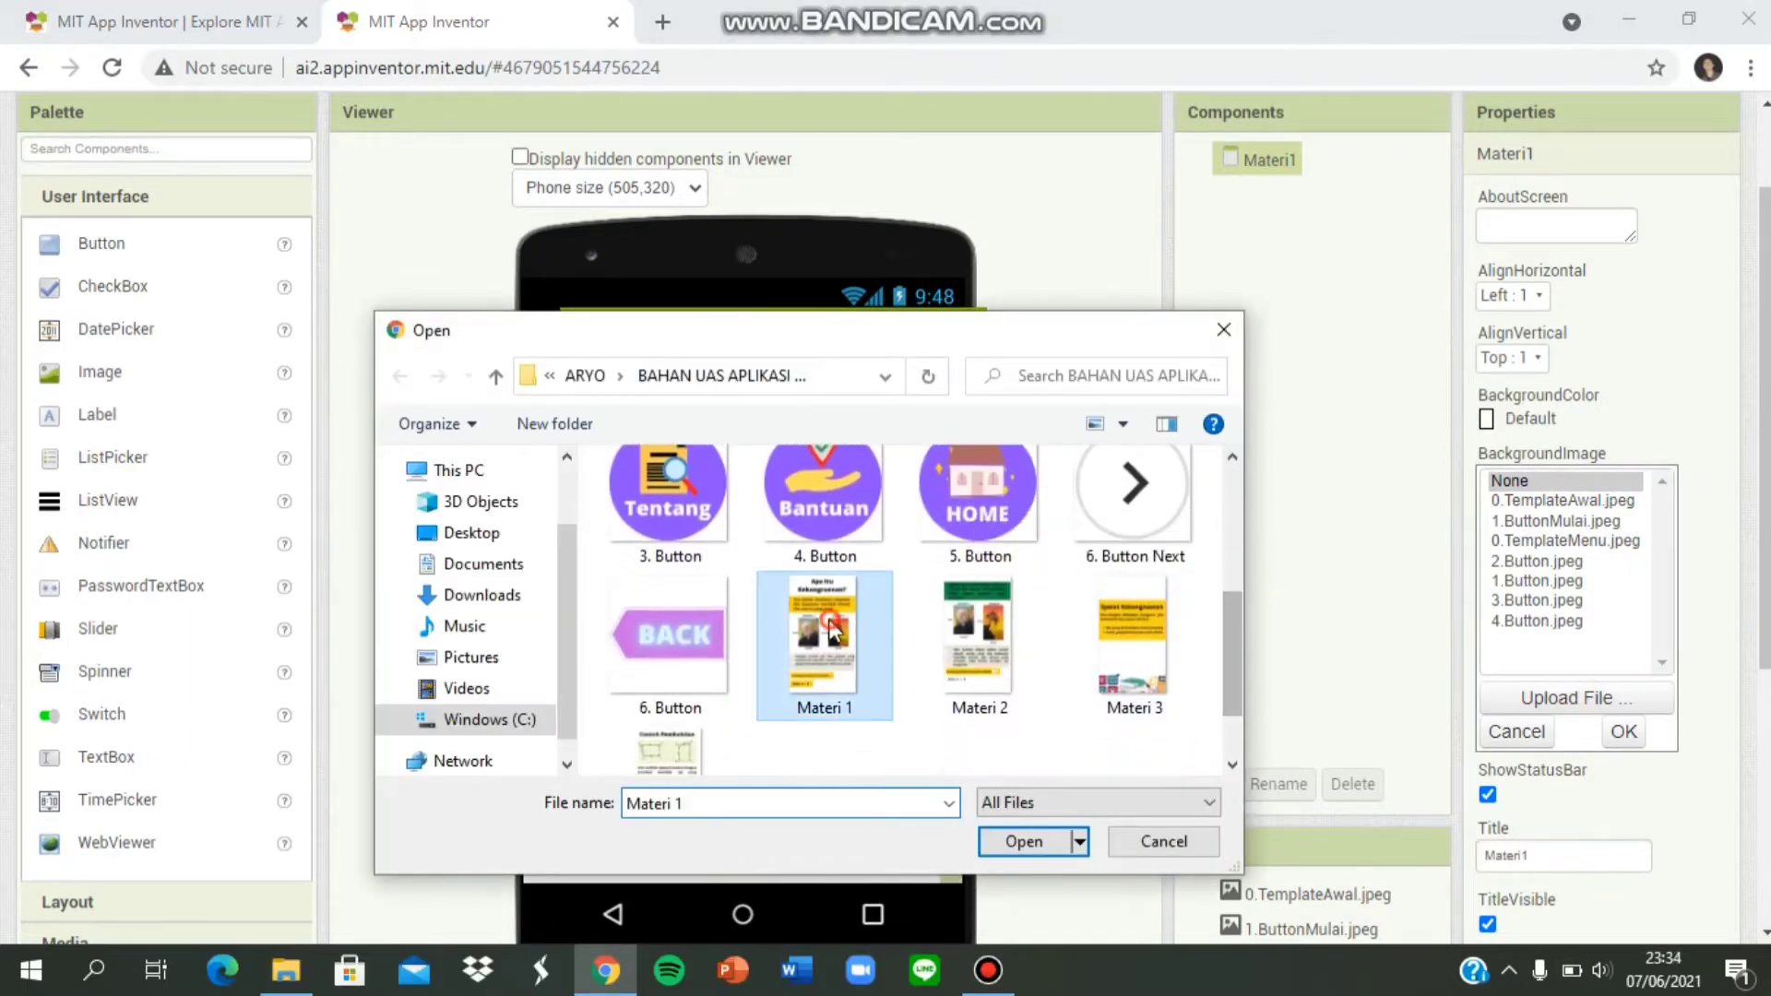
click(1019, 842)
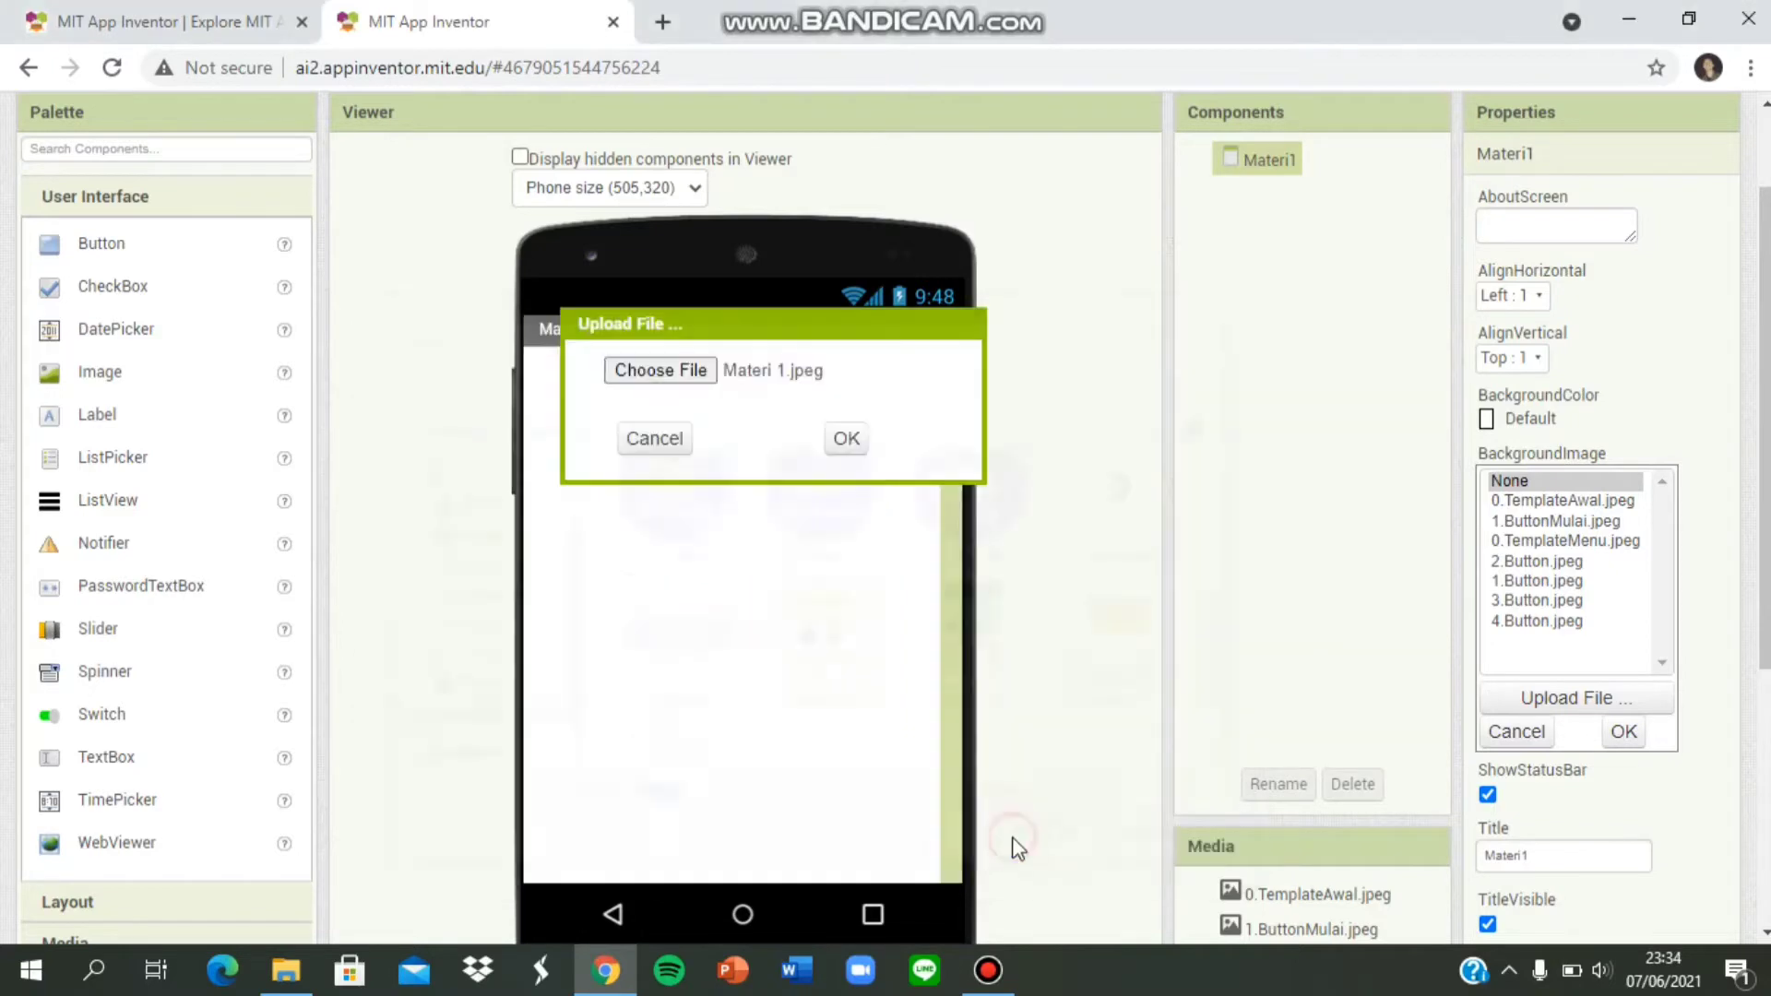
click(845, 440)
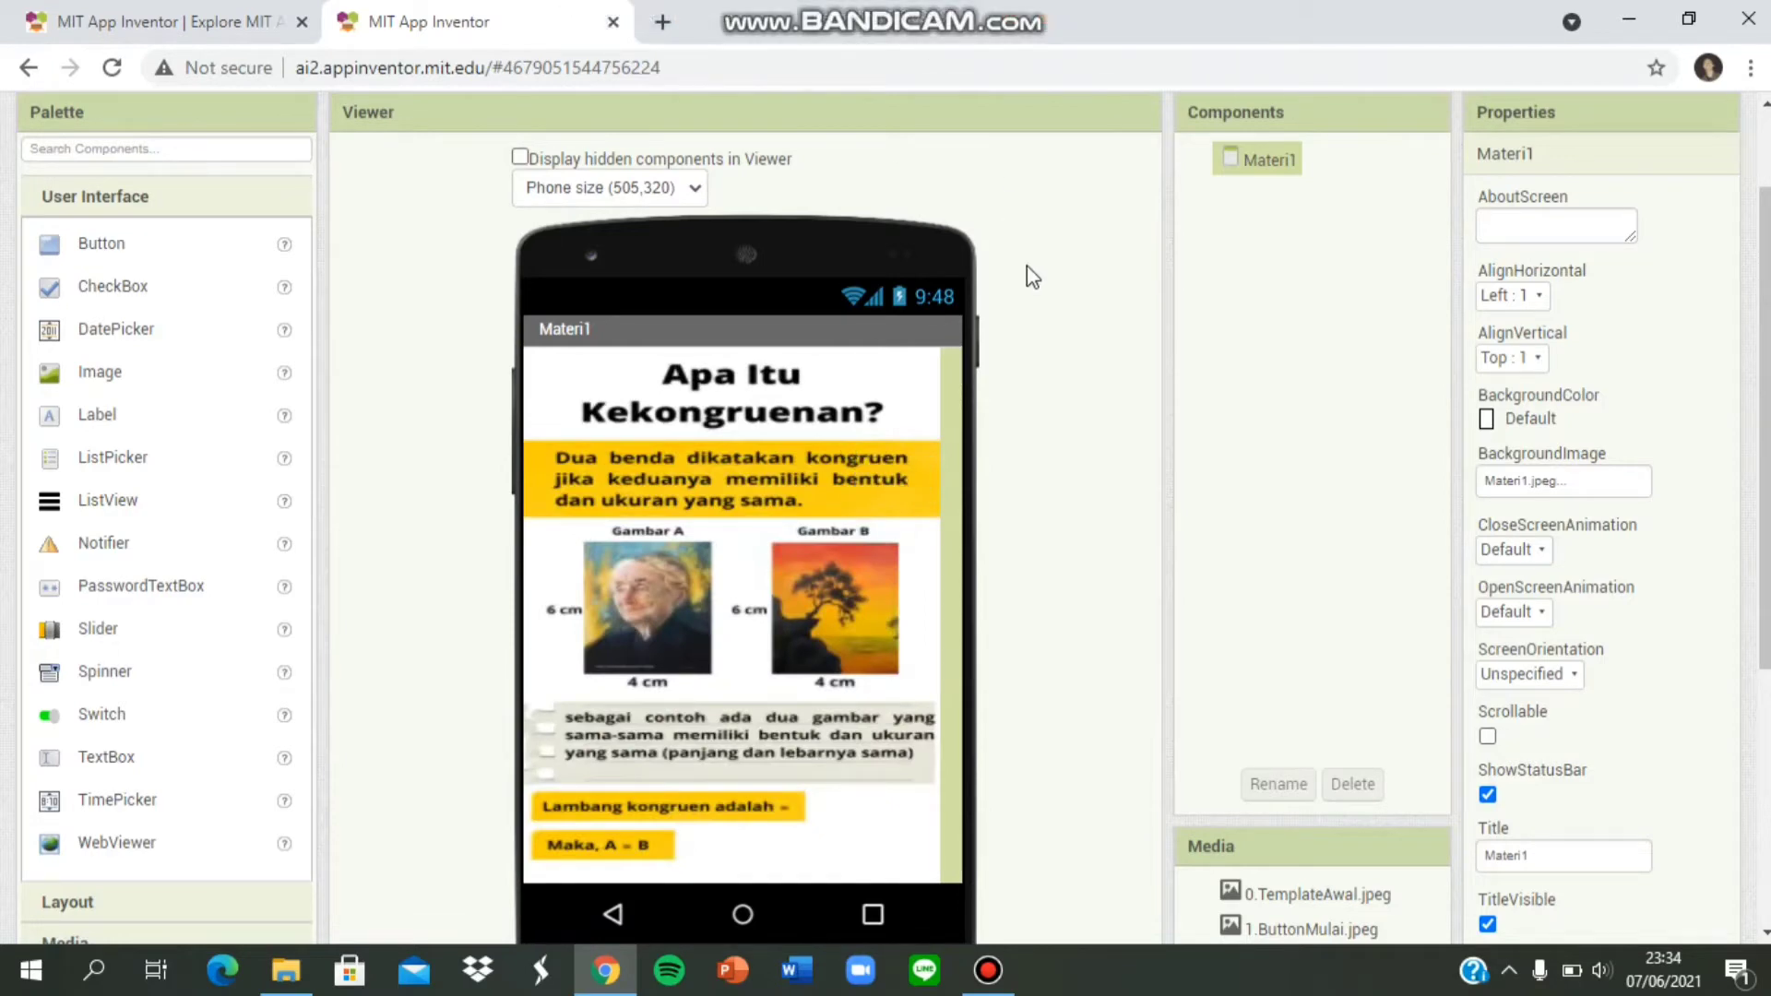
Hide the title bar of the Materi1 screen.
scroll(1030, 280, down, 2)
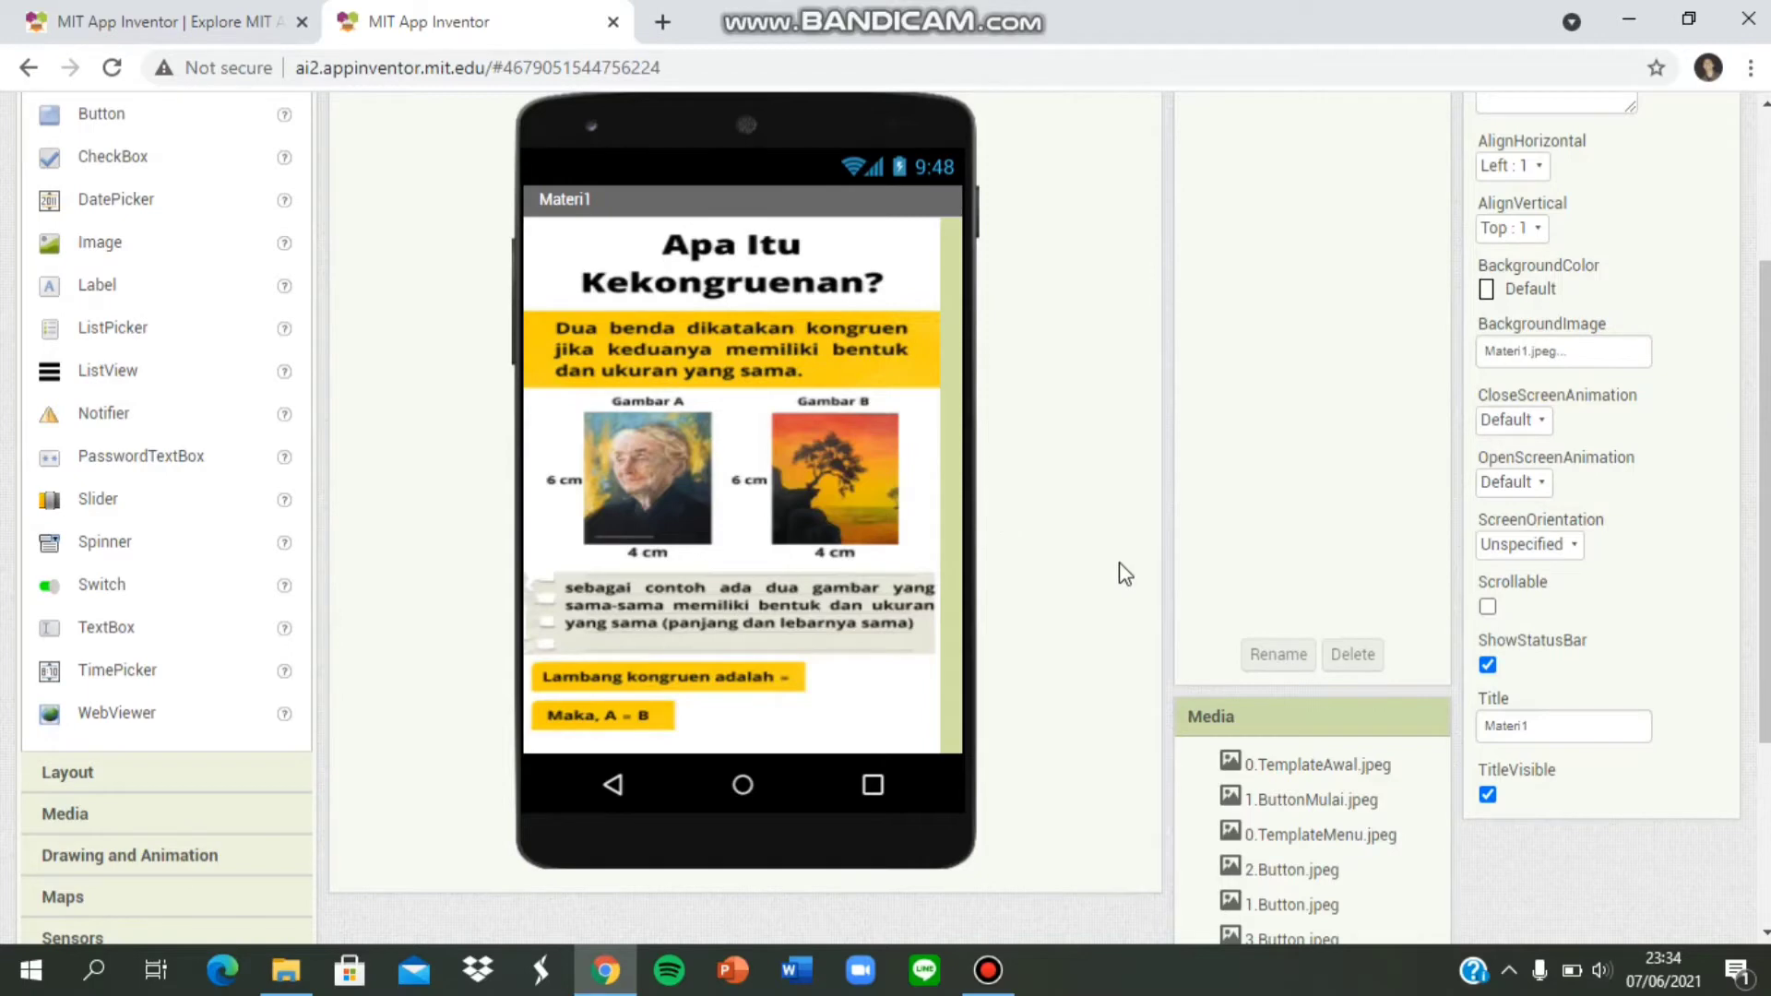
scroll(1226, 742, down, 1)
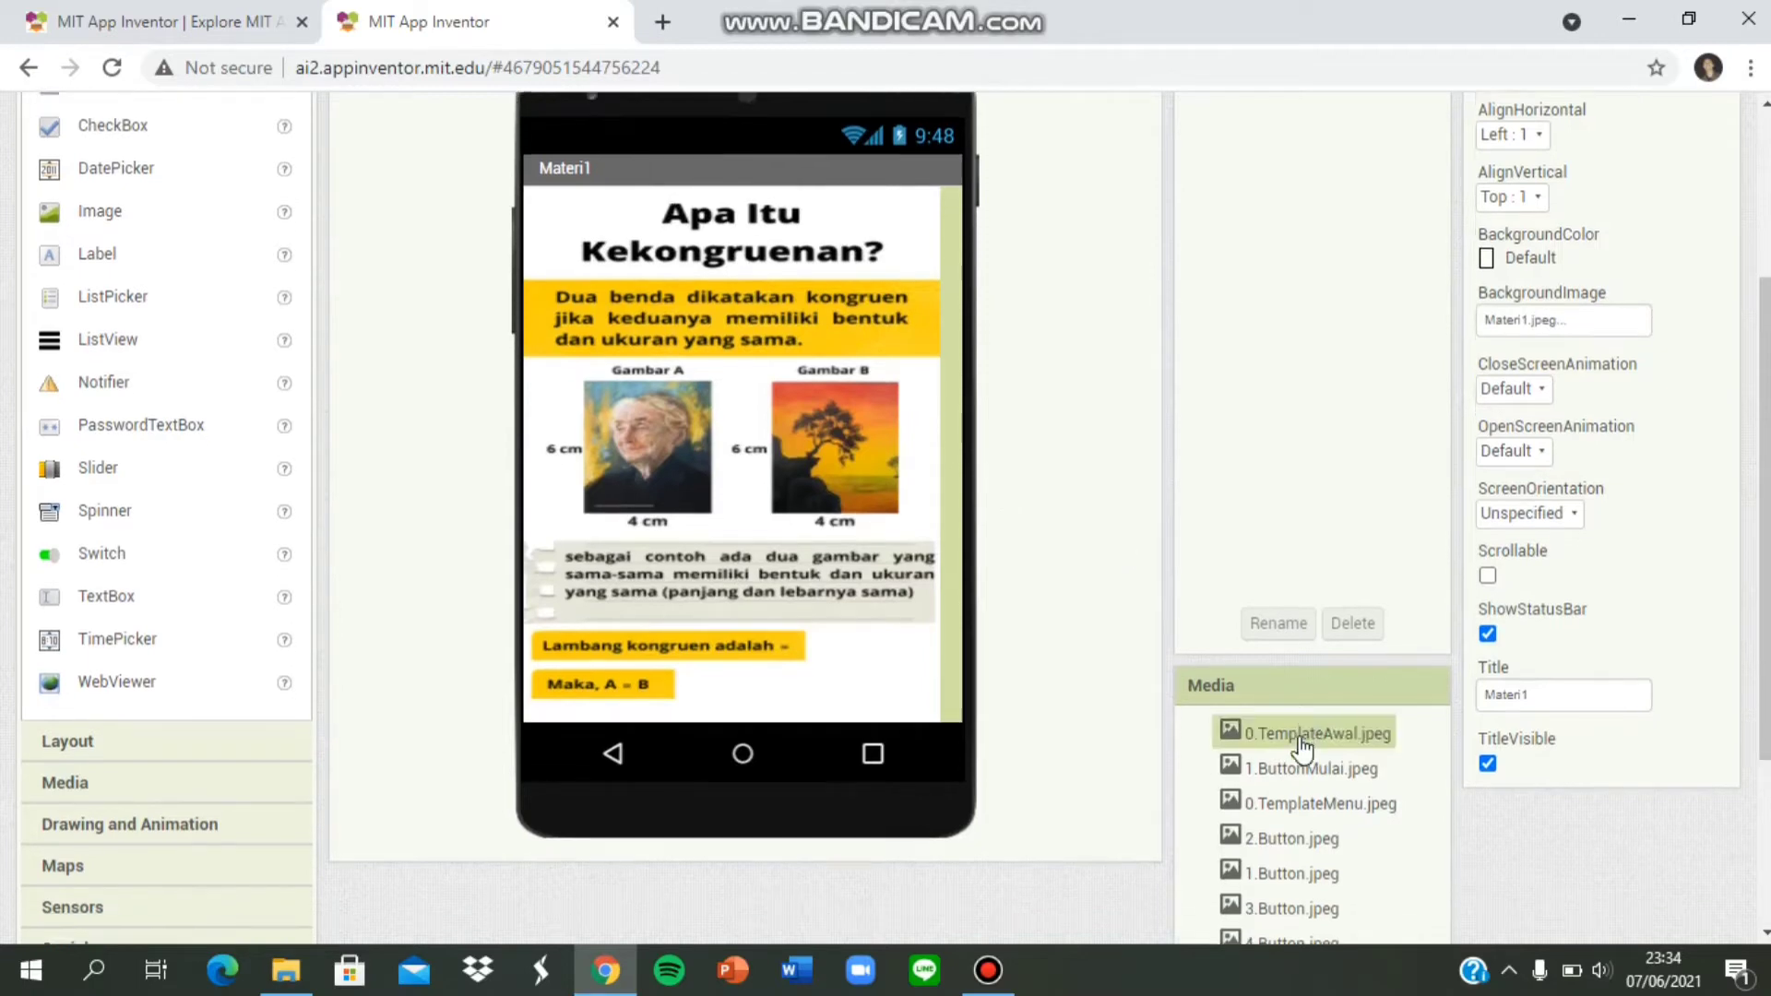
scroll(738, 415, up, 3)
scroll(545, 293, down, 2)
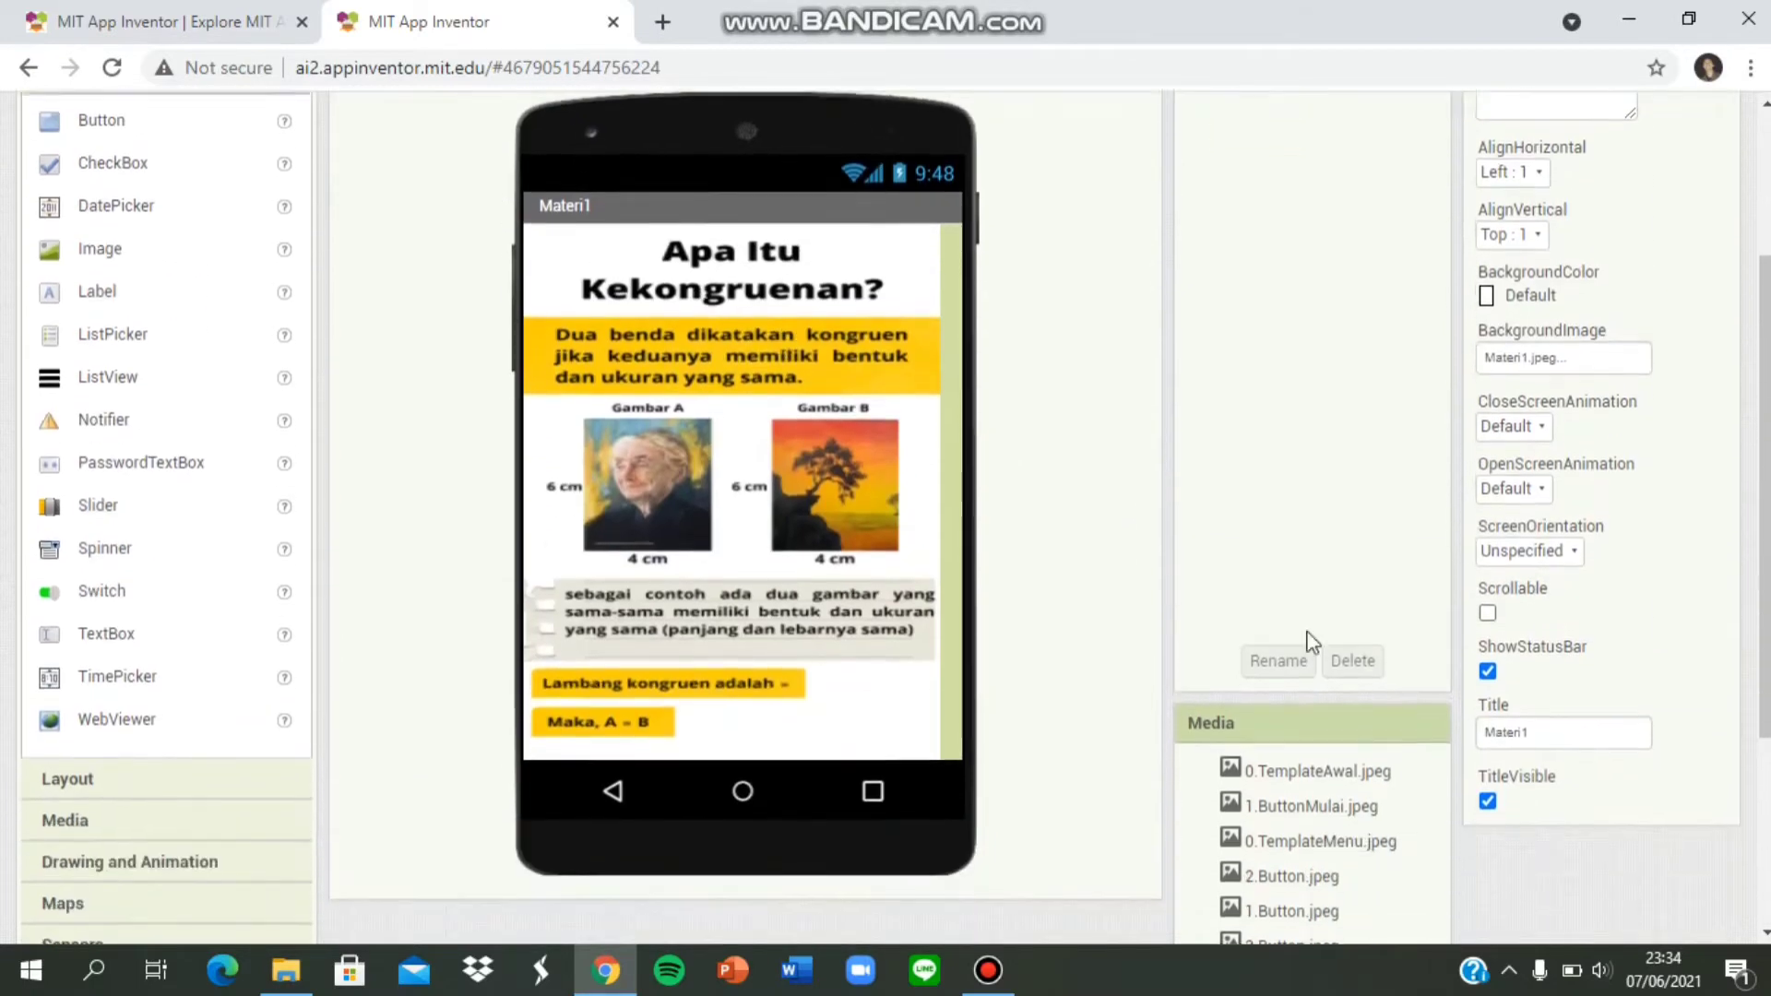
click(1487, 795)
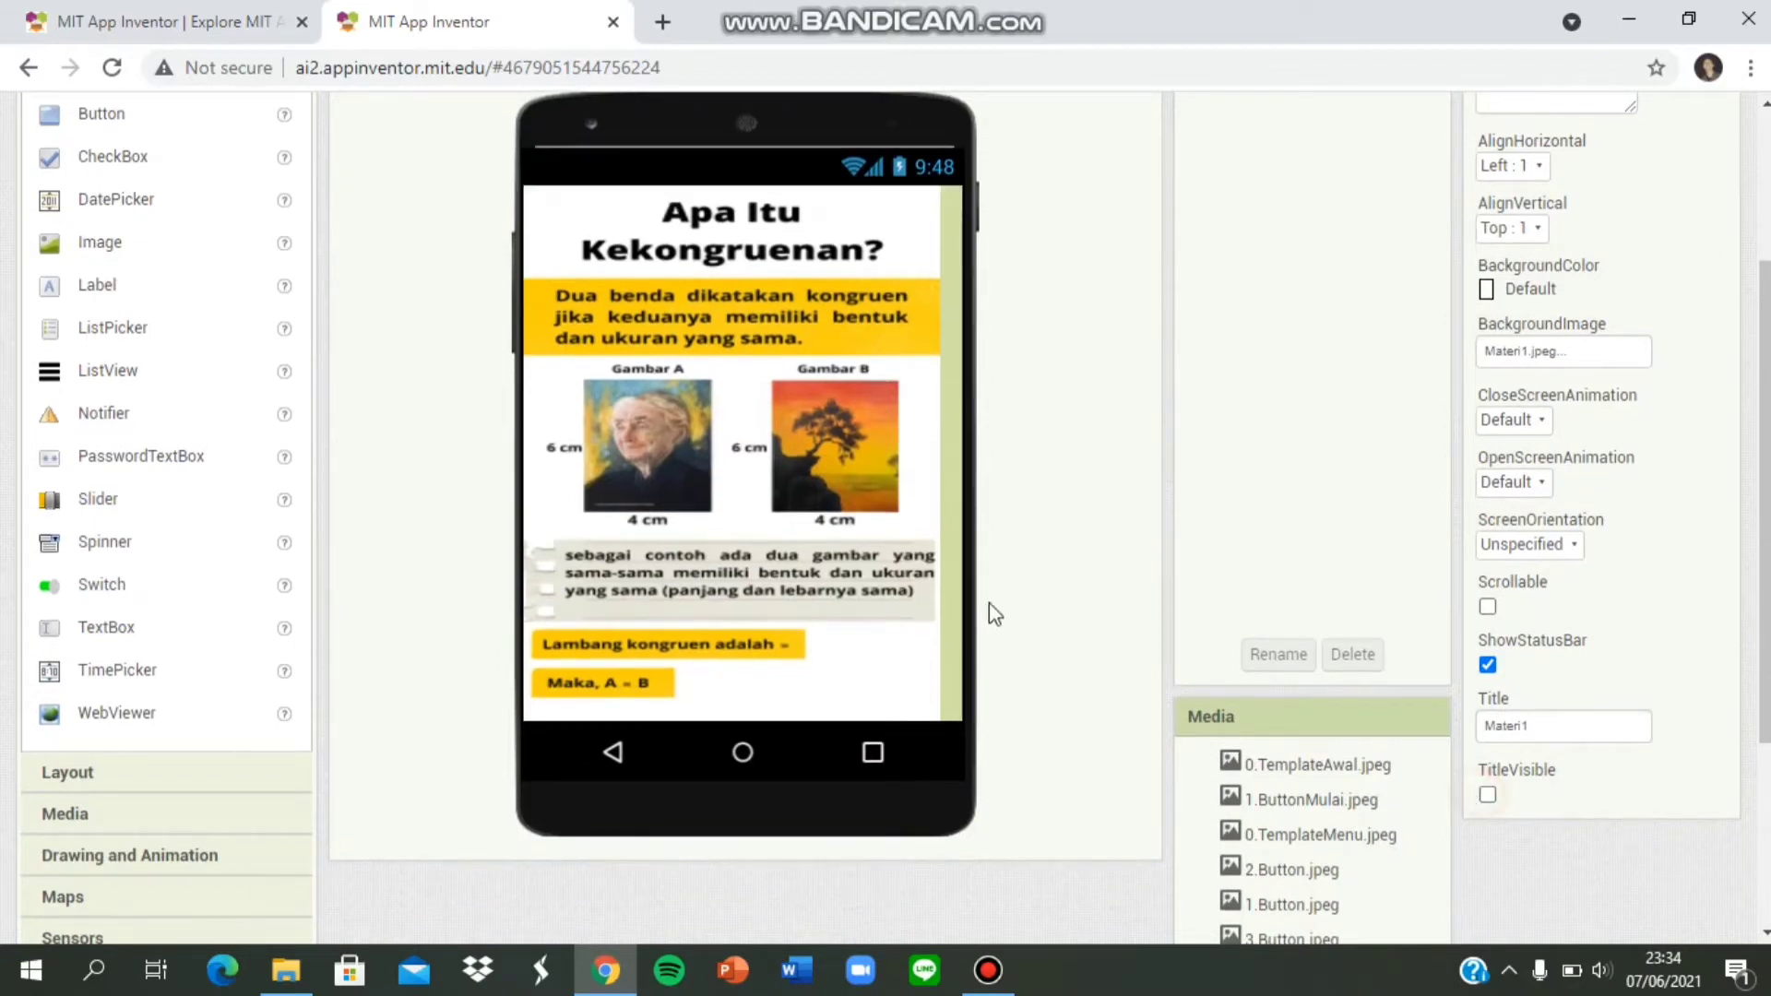
scroll(758, 564, up, 3)
scroll(258, 466, down, 1)
scroll(218, 557, down, 4)
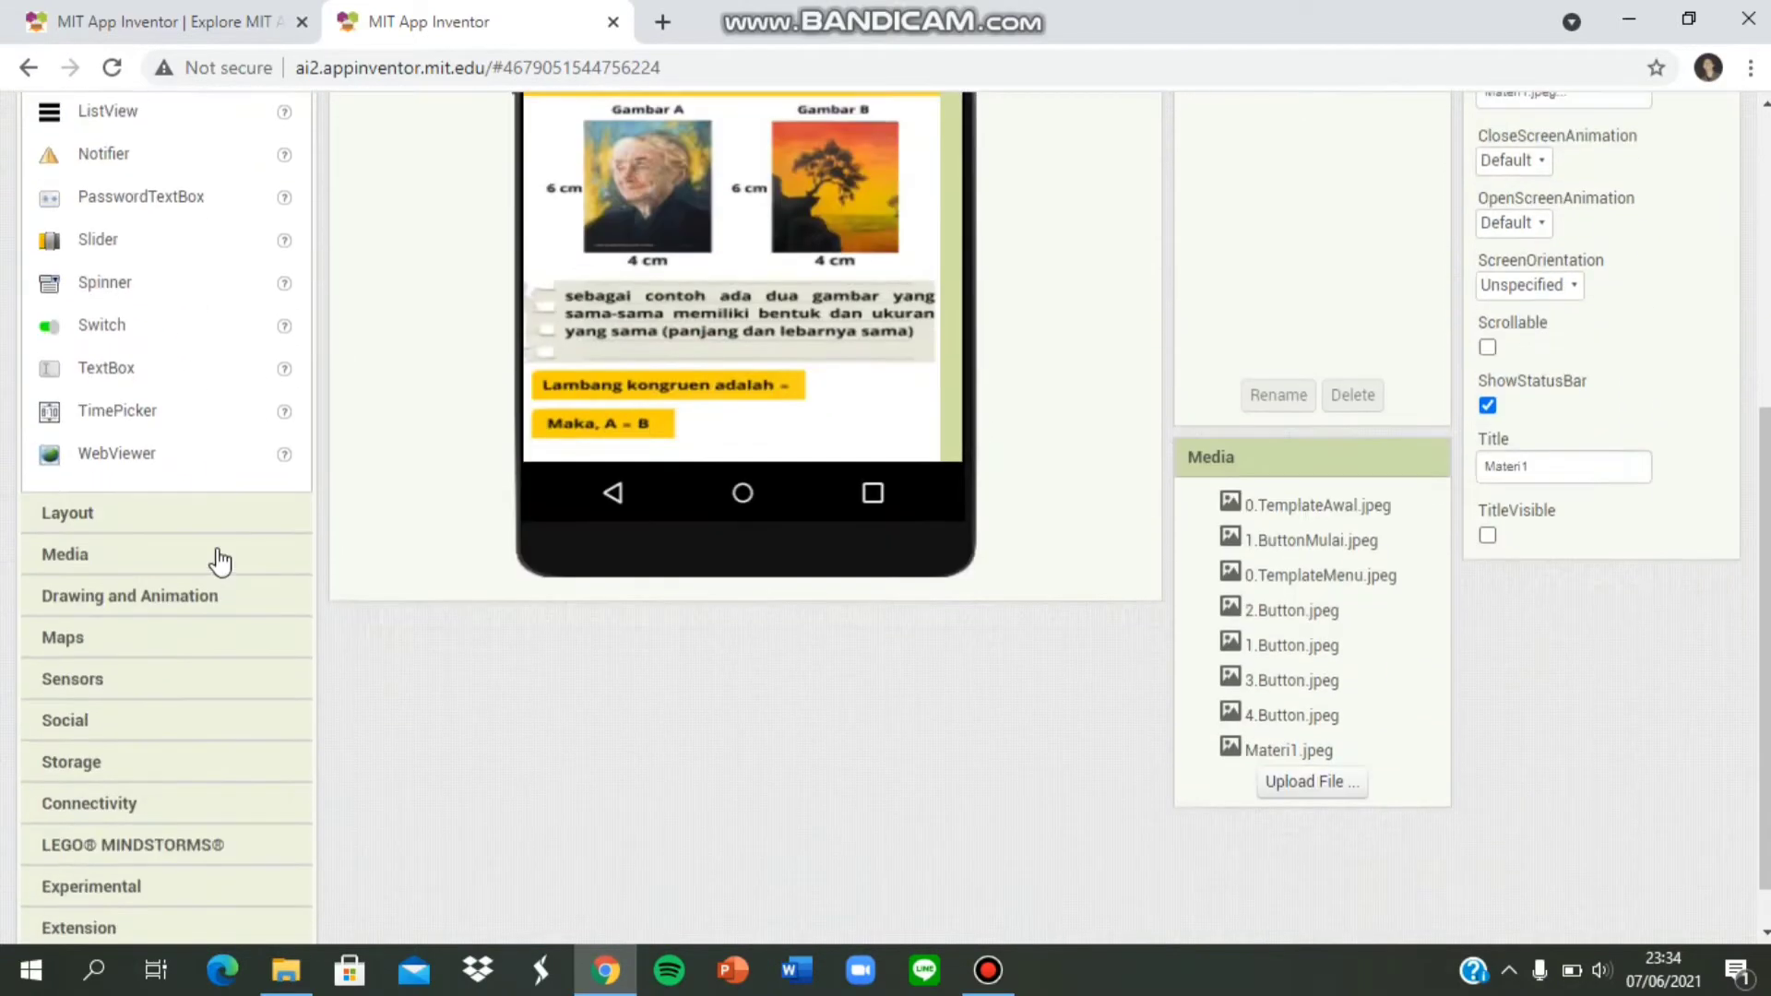
Add a HorizontalArrangement to the Materi1 screen and set its background color to None.
click(117, 516)
drag(167, 422, 676, 586)
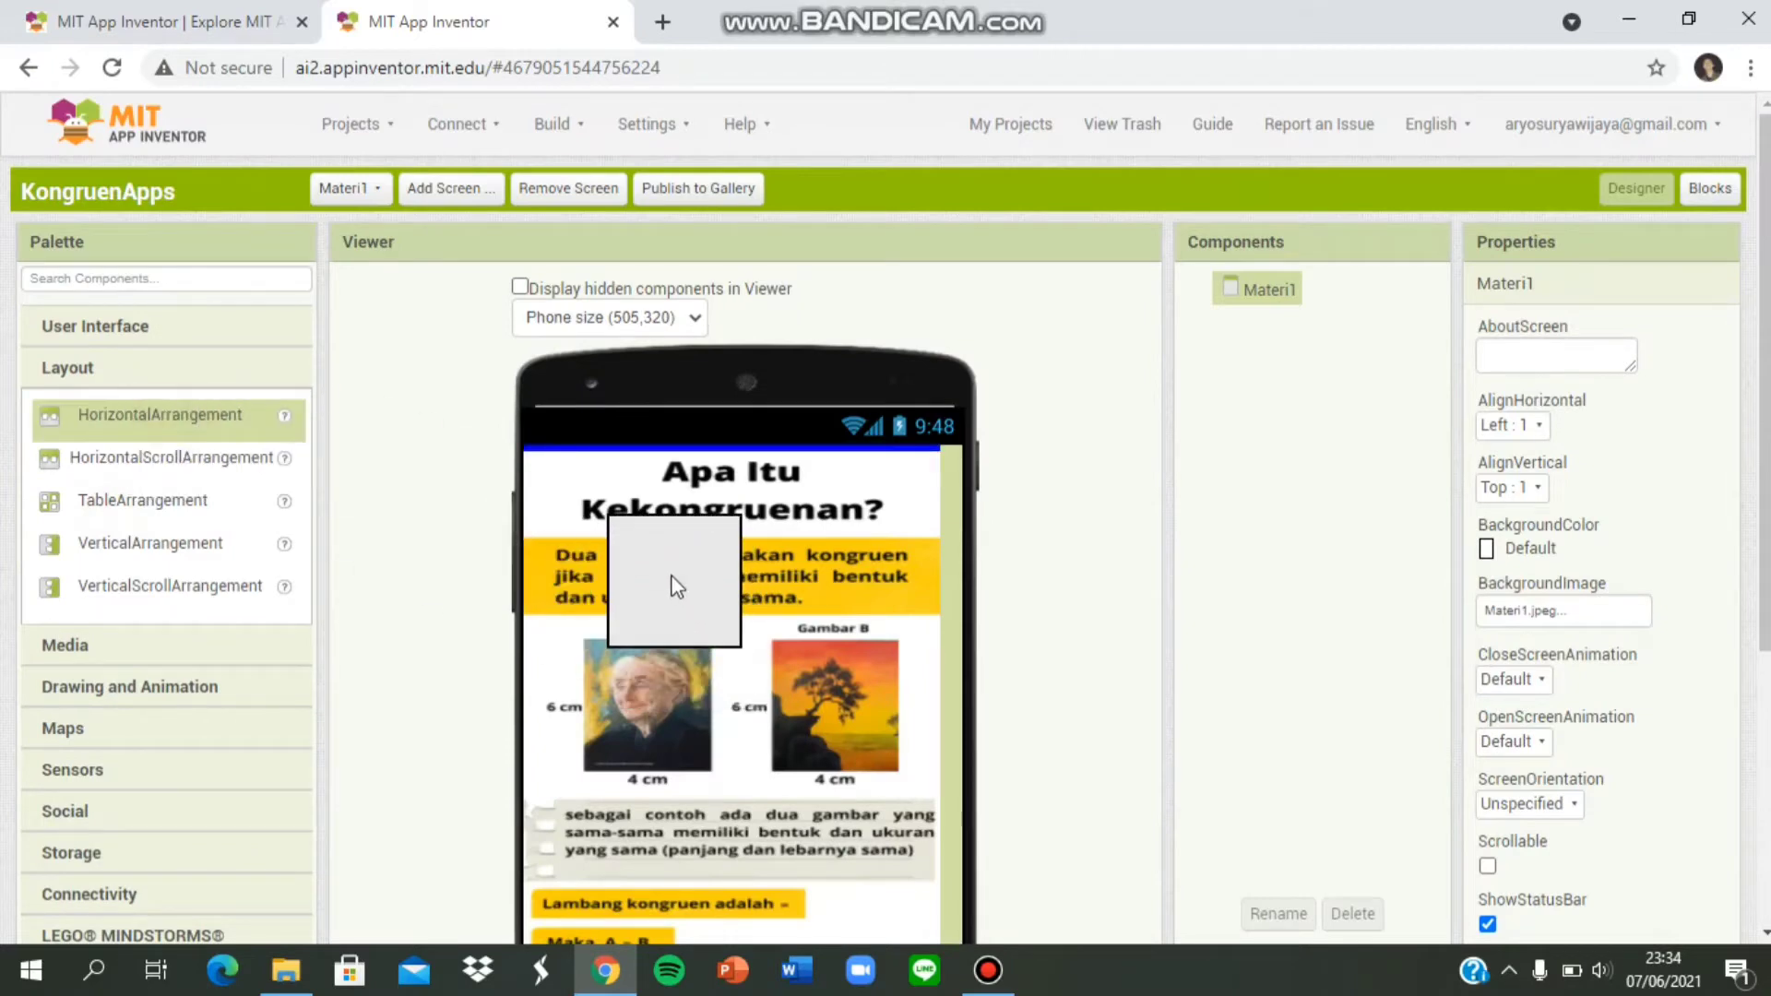
drag(672, 576, 672, 574)
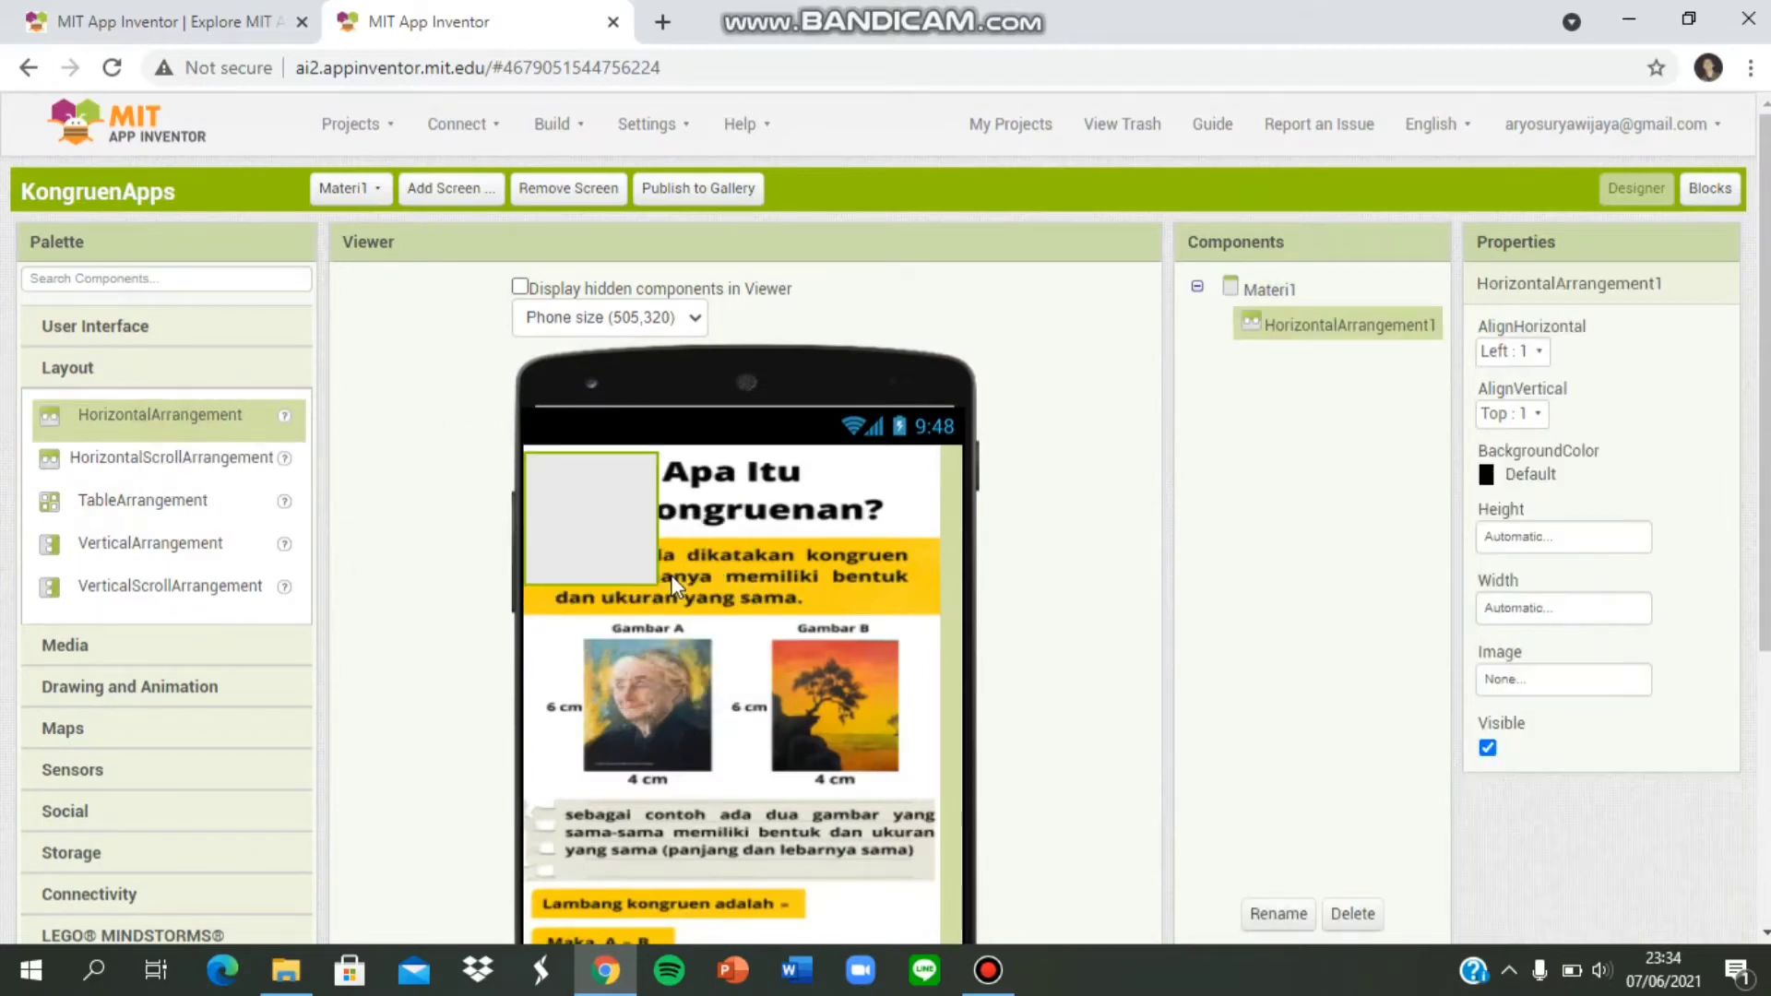
click(1503, 474)
click(1510, 518)
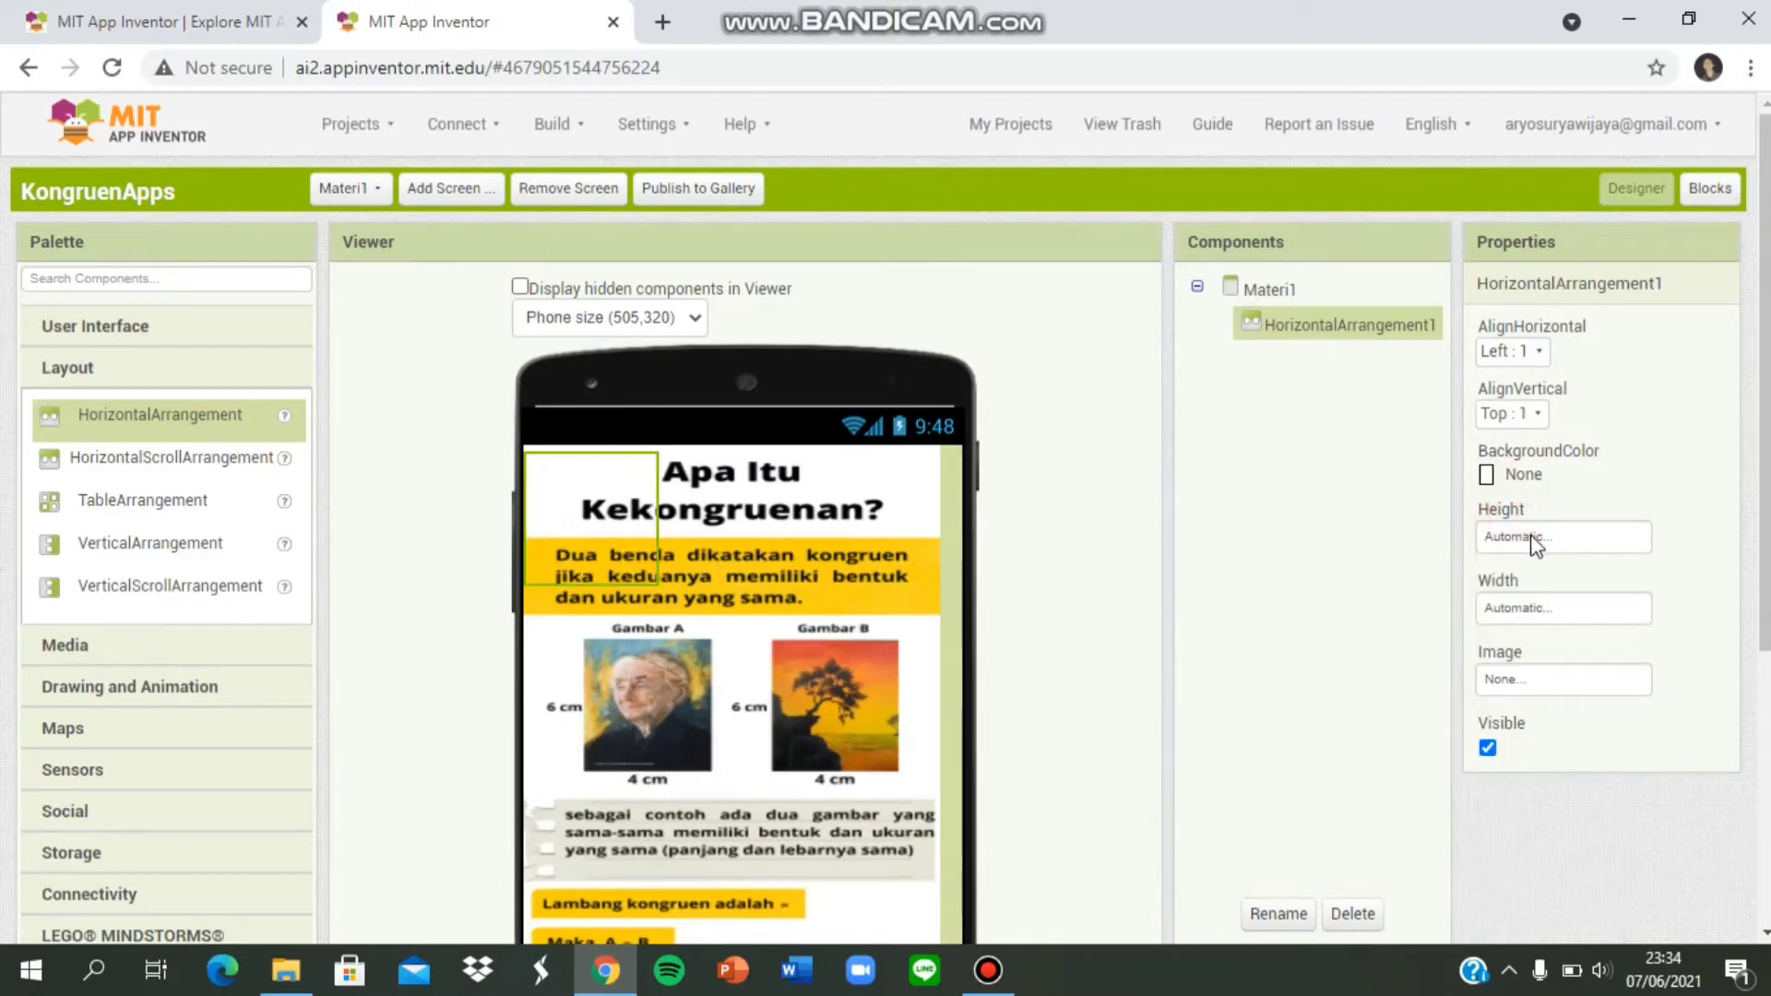
Set HorizontalArrangement1's width to 100 percent and its height to 82 percent.
click(1532, 611)
click(1520, 694)
text(1)
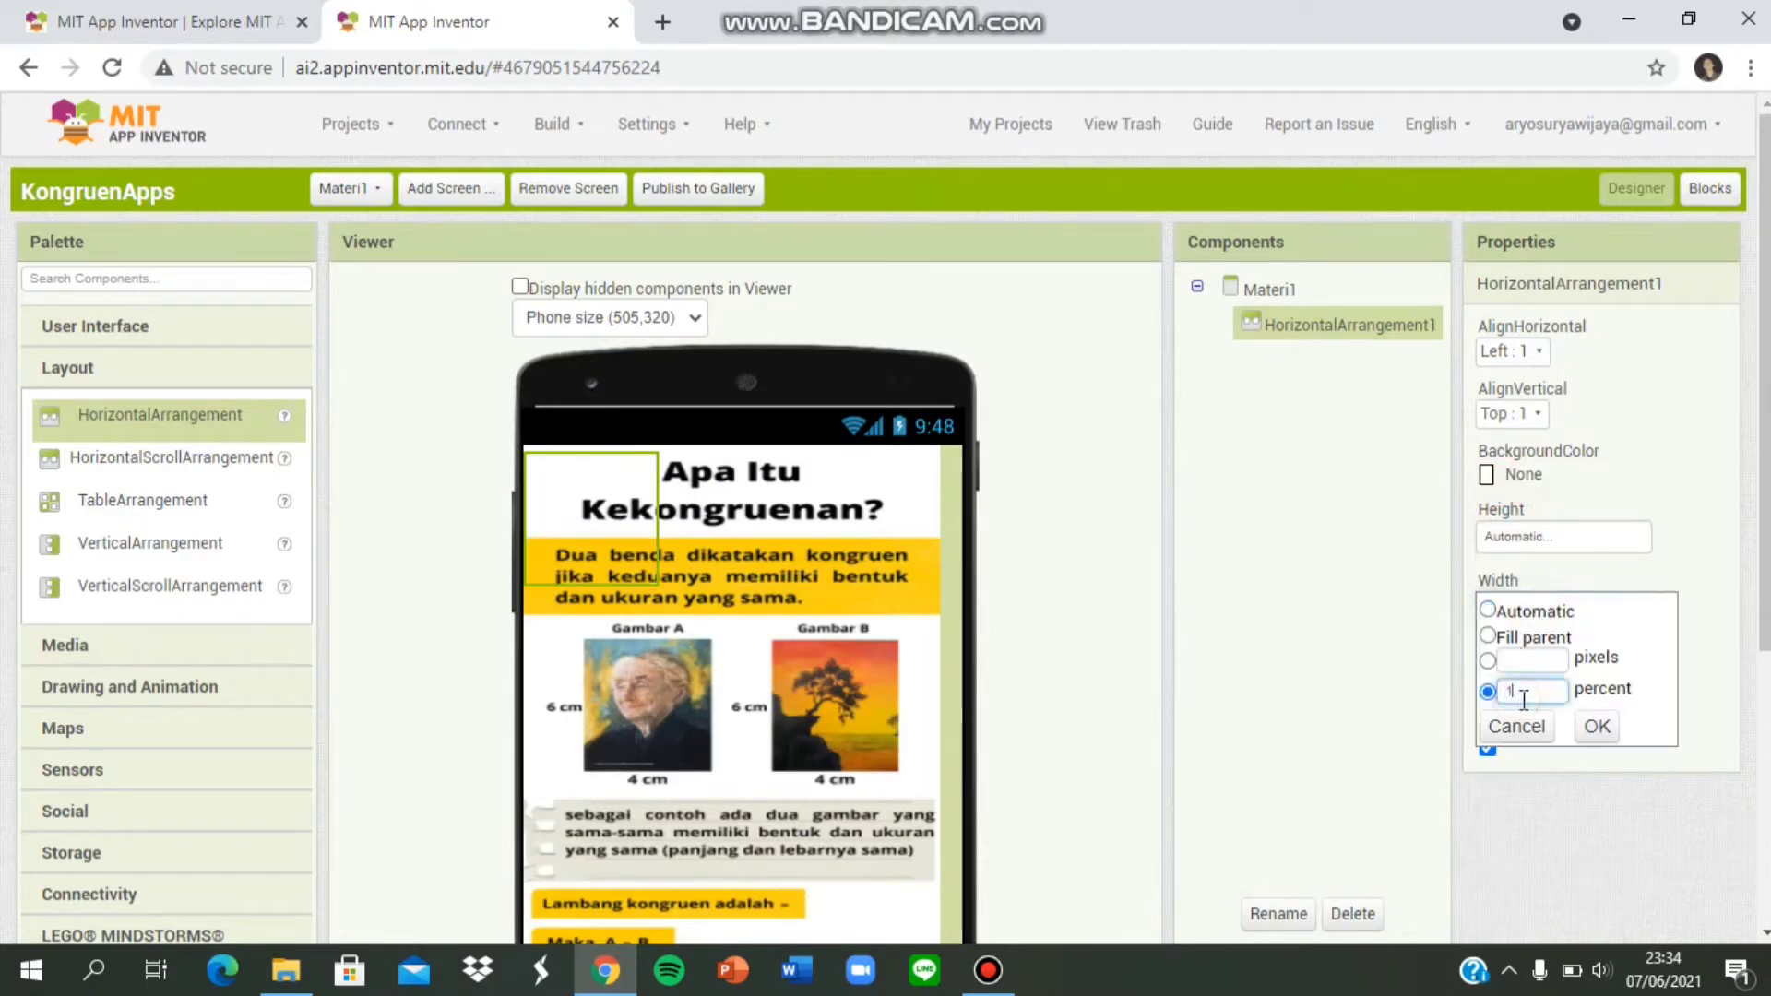
text(00)
click(1596, 726)
click(1531, 537)
click(1529, 625)
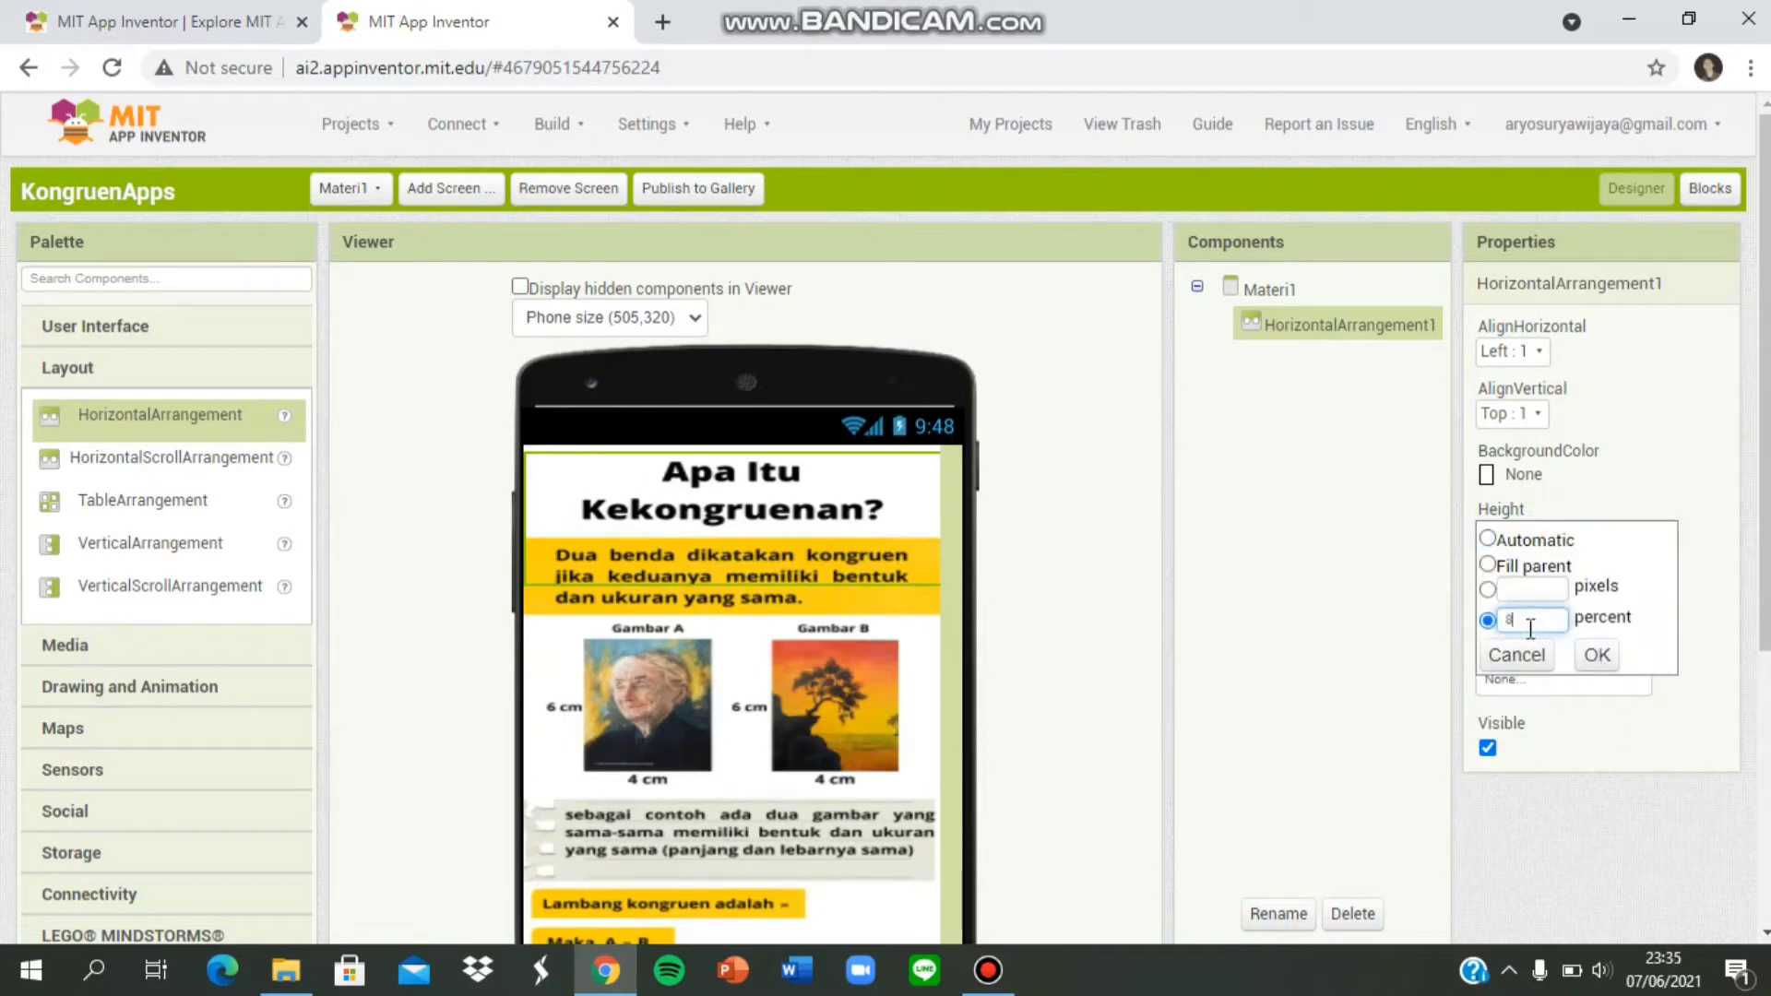
text(82)
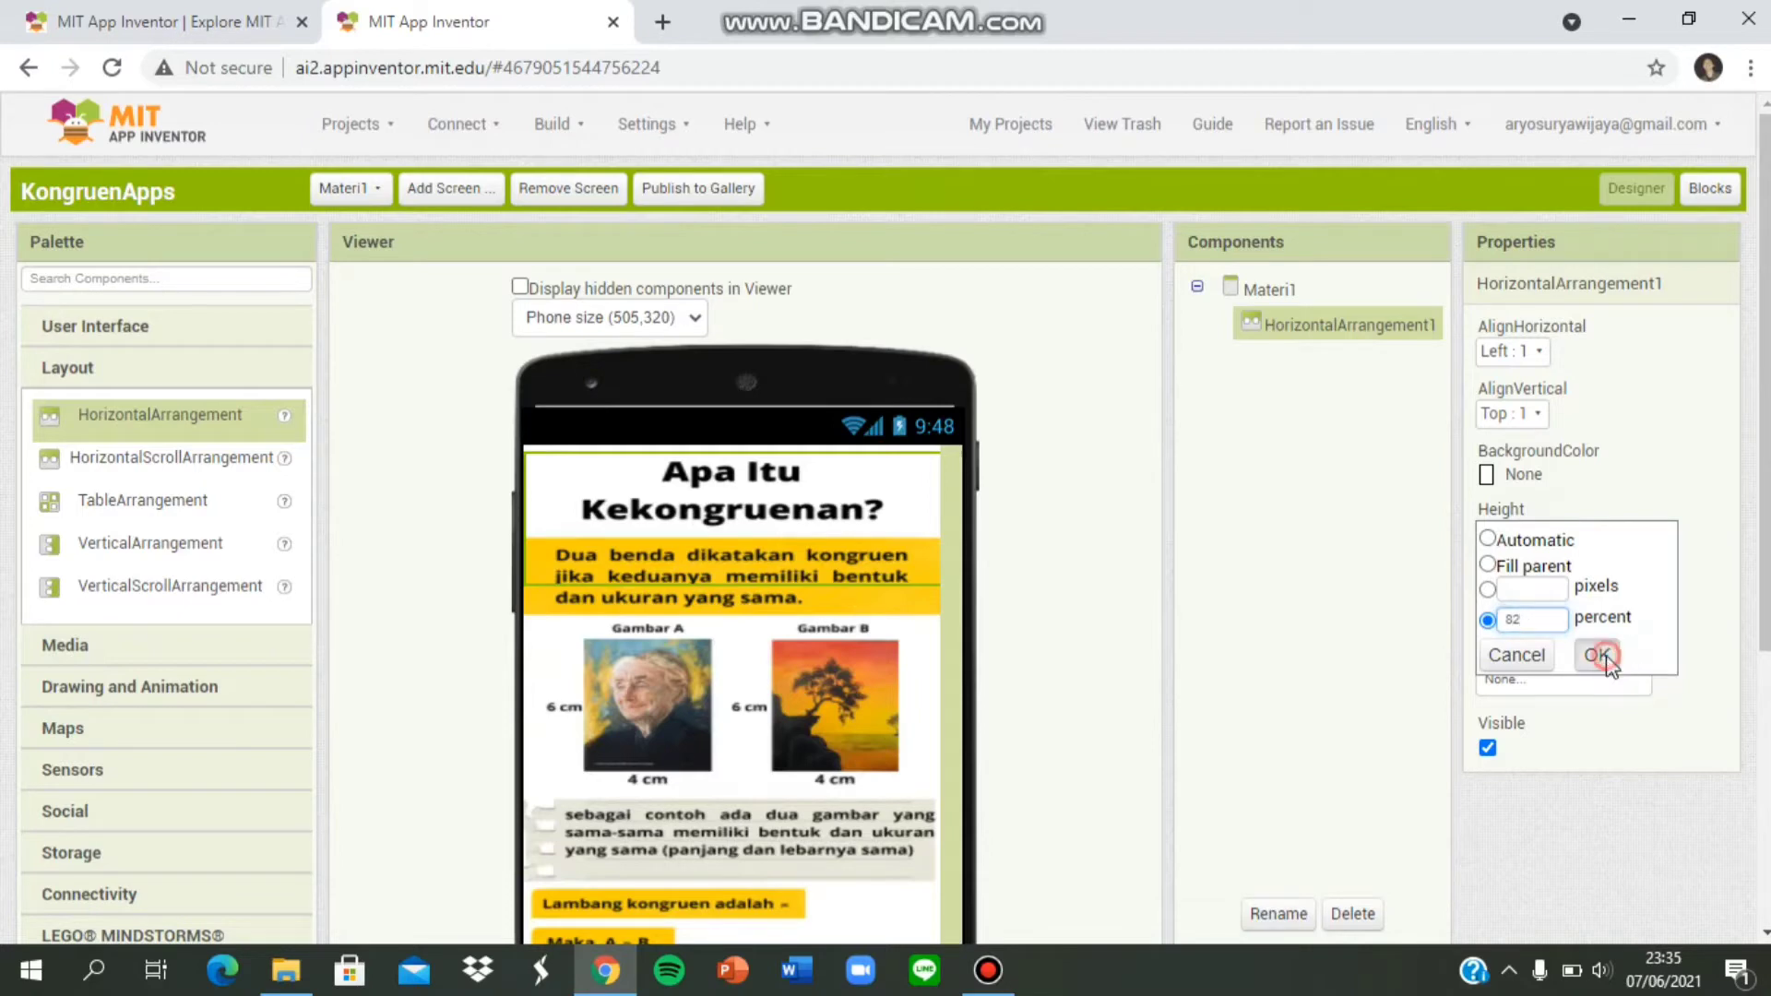
click(1596, 655)
Add a second HorizontalArrangement below the first, with a width of 100 percent and background color None.
scroll(1014, 683, down, 4)
scroll(1015, 661, up, 3)
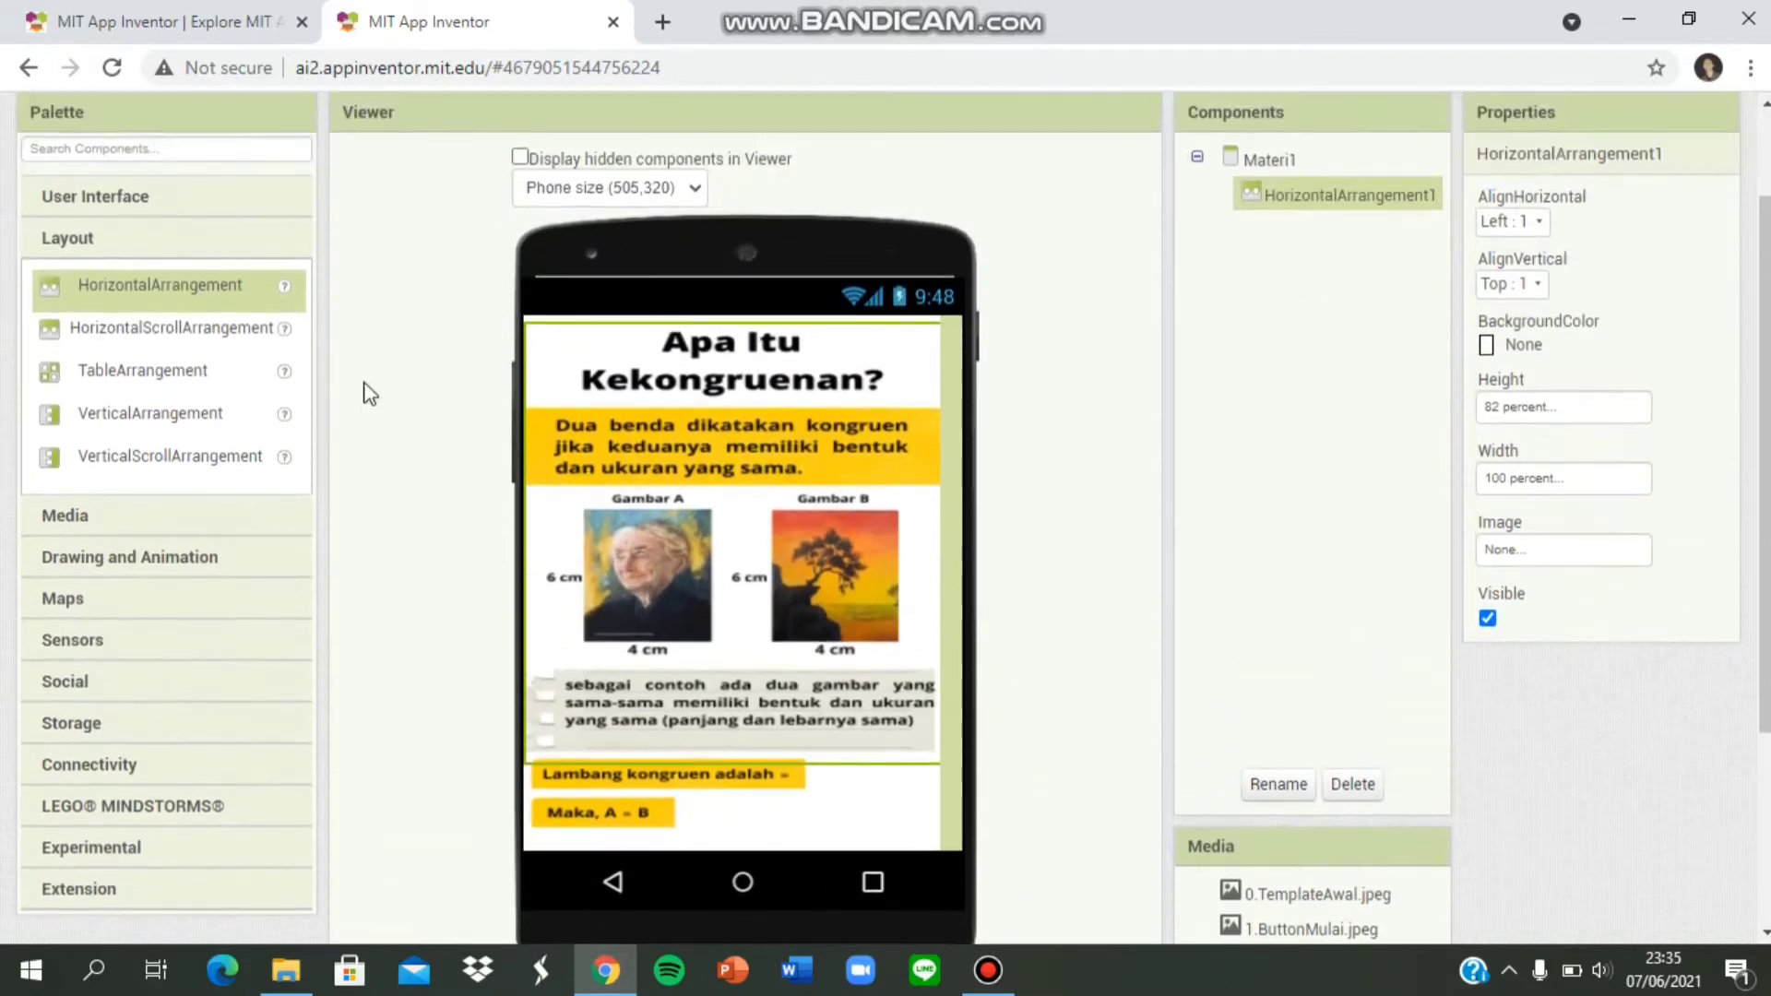
drag(203, 290, 657, 814)
scroll(1086, 739, down, 2)
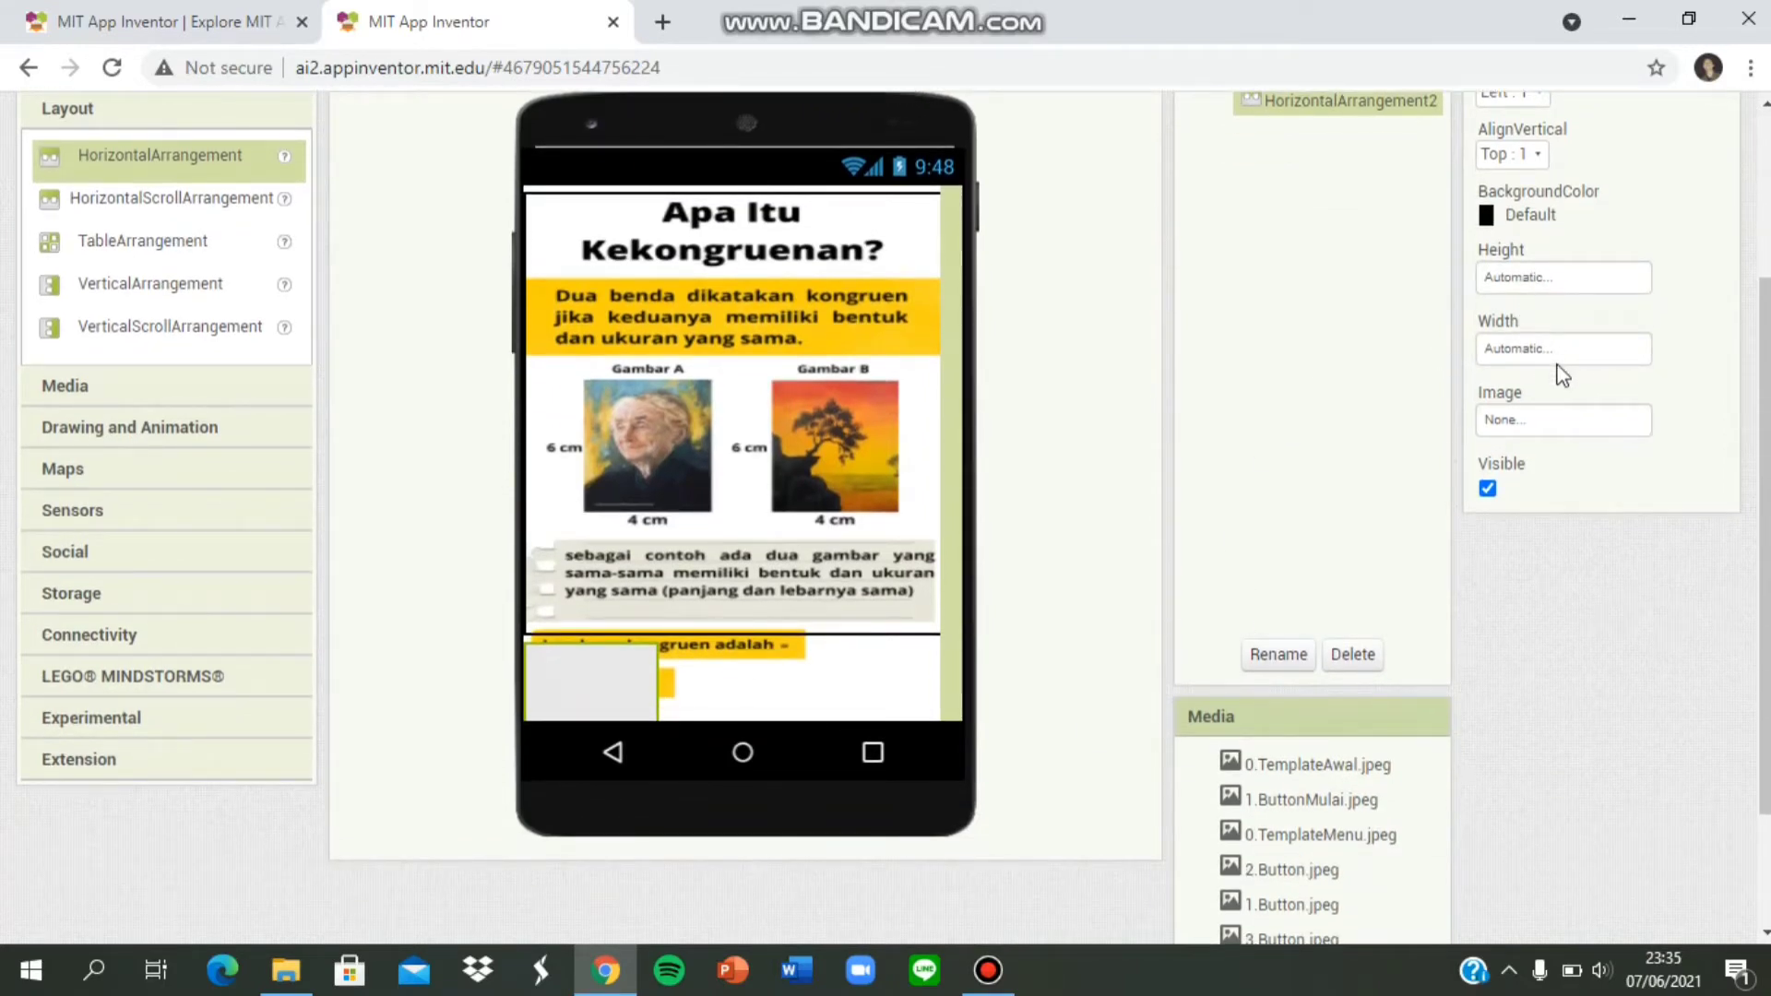
click(1528, 352)
click(1550, 439)
text(1)
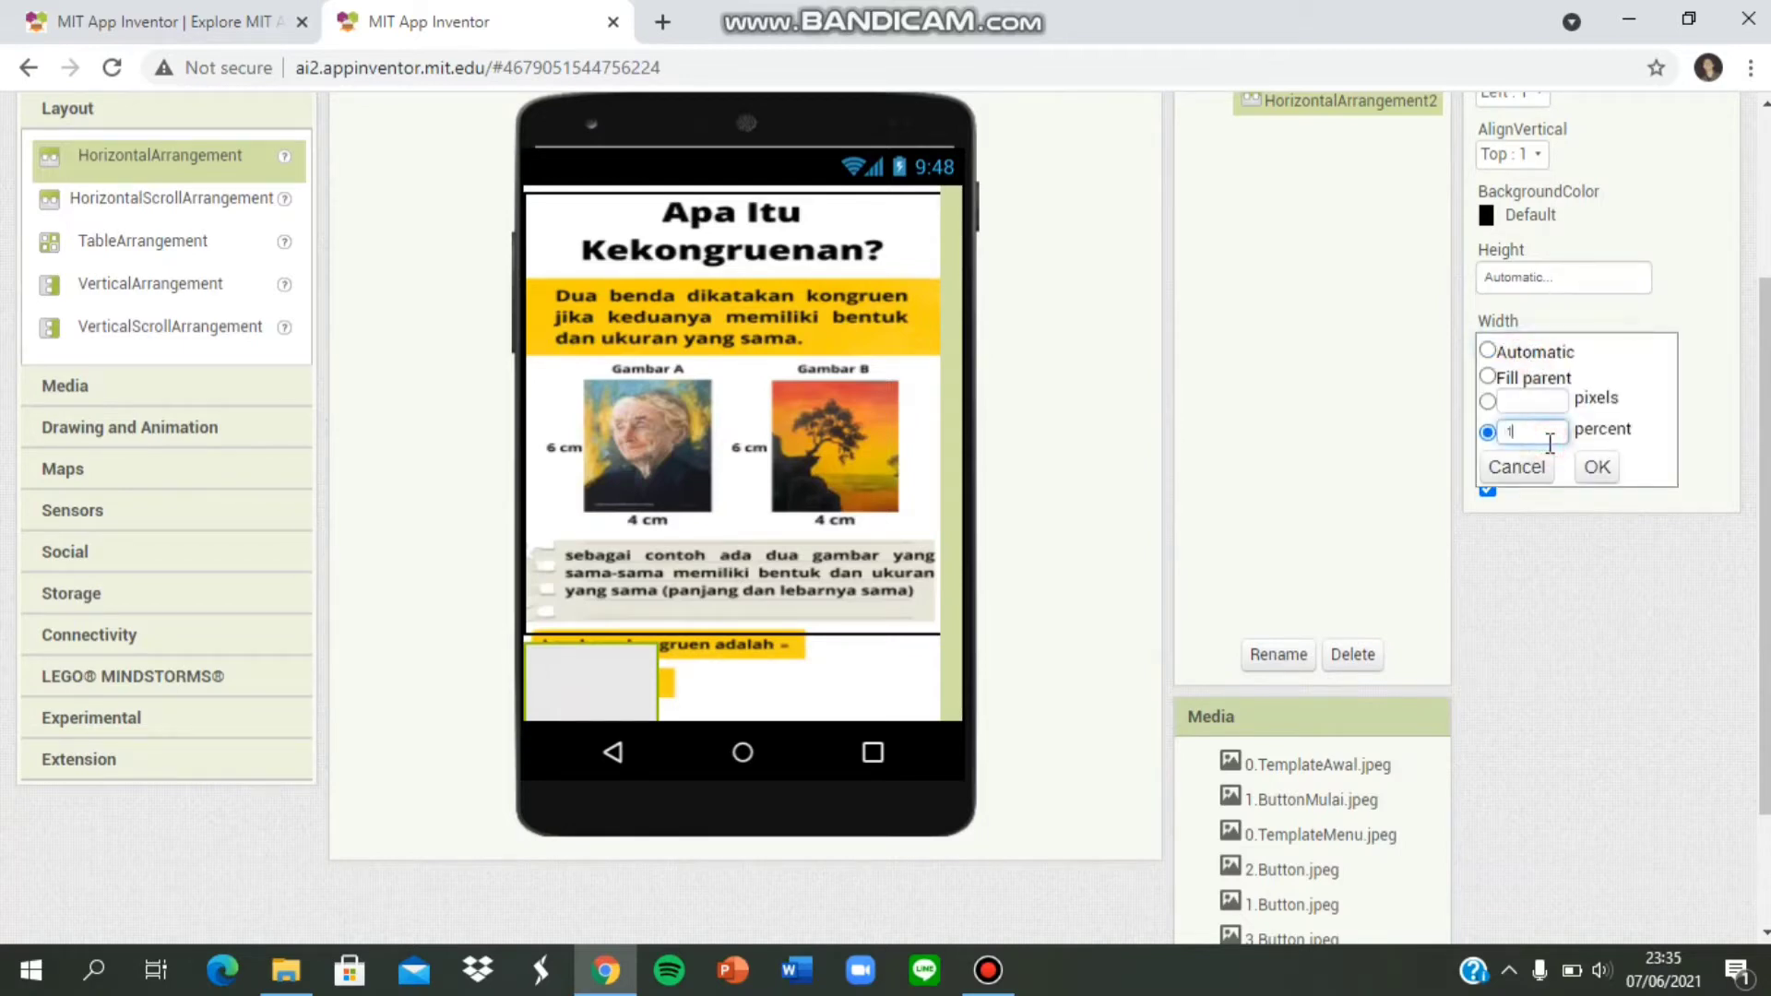
text(00)
click(1596, 466)
click(1522, 213)
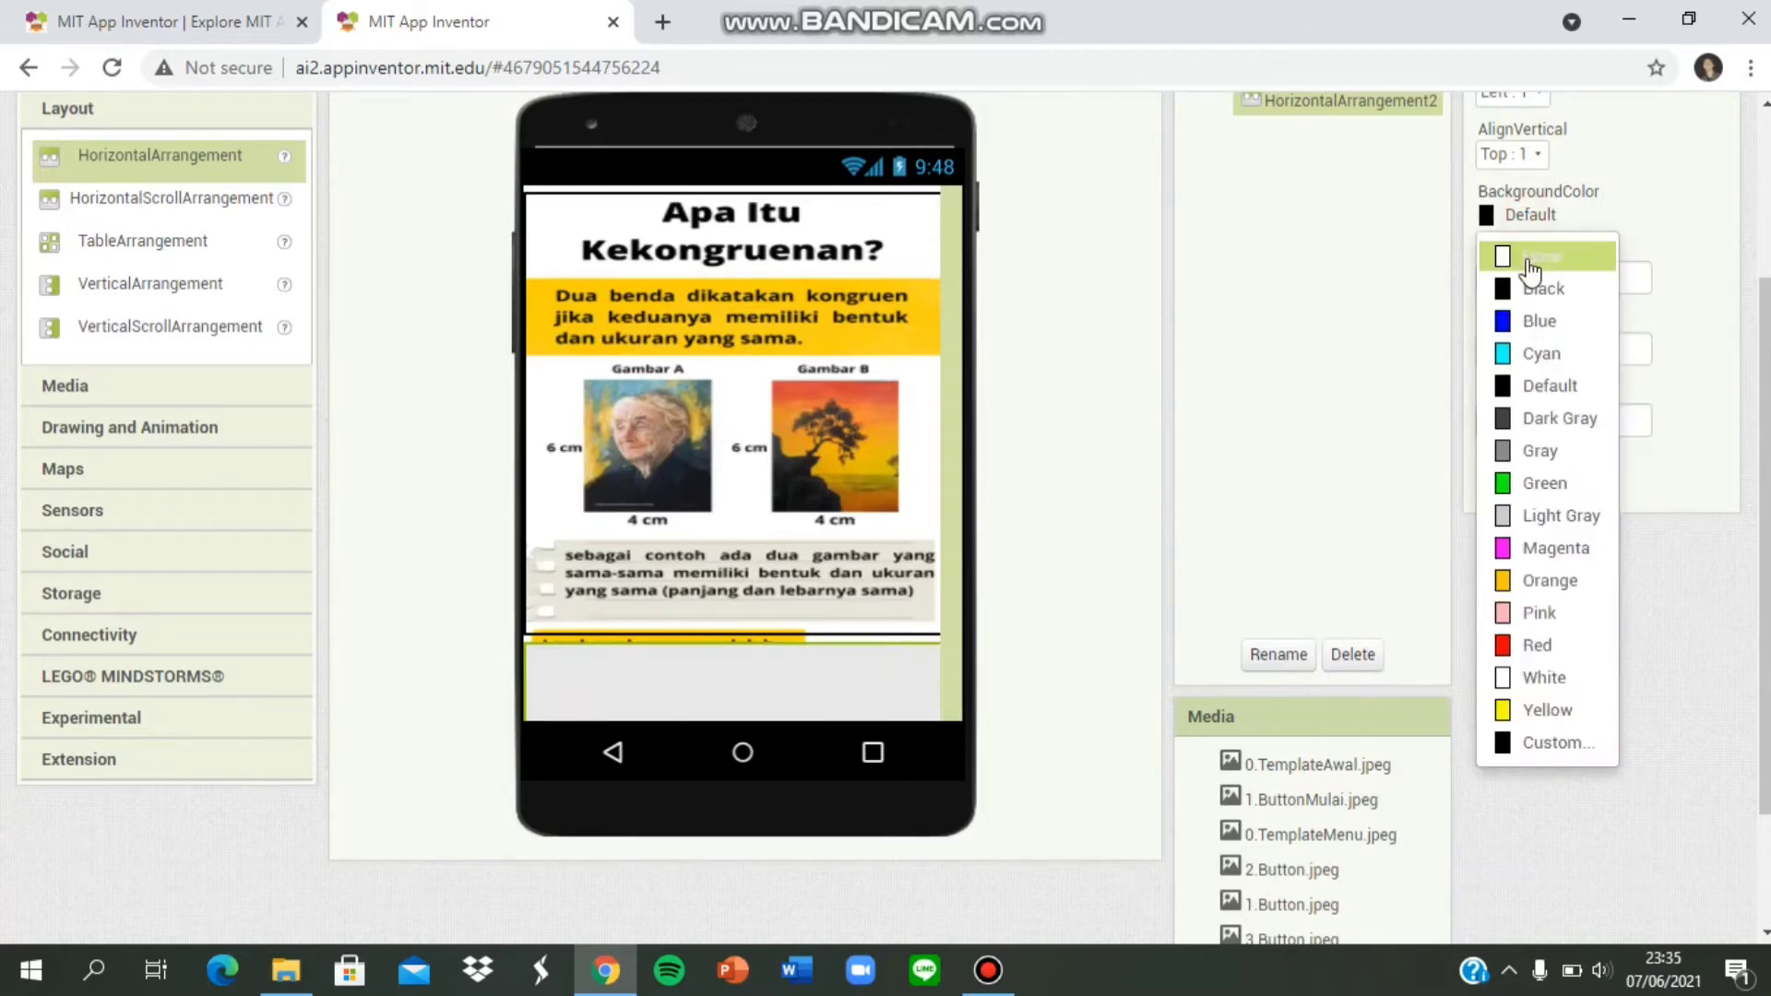
click(1522, 253)
Nest a HorizontalArrangement inside HorizontalArrangement2, with a width of 77 percent and background color None.
drag(189, 155, 640, 708)
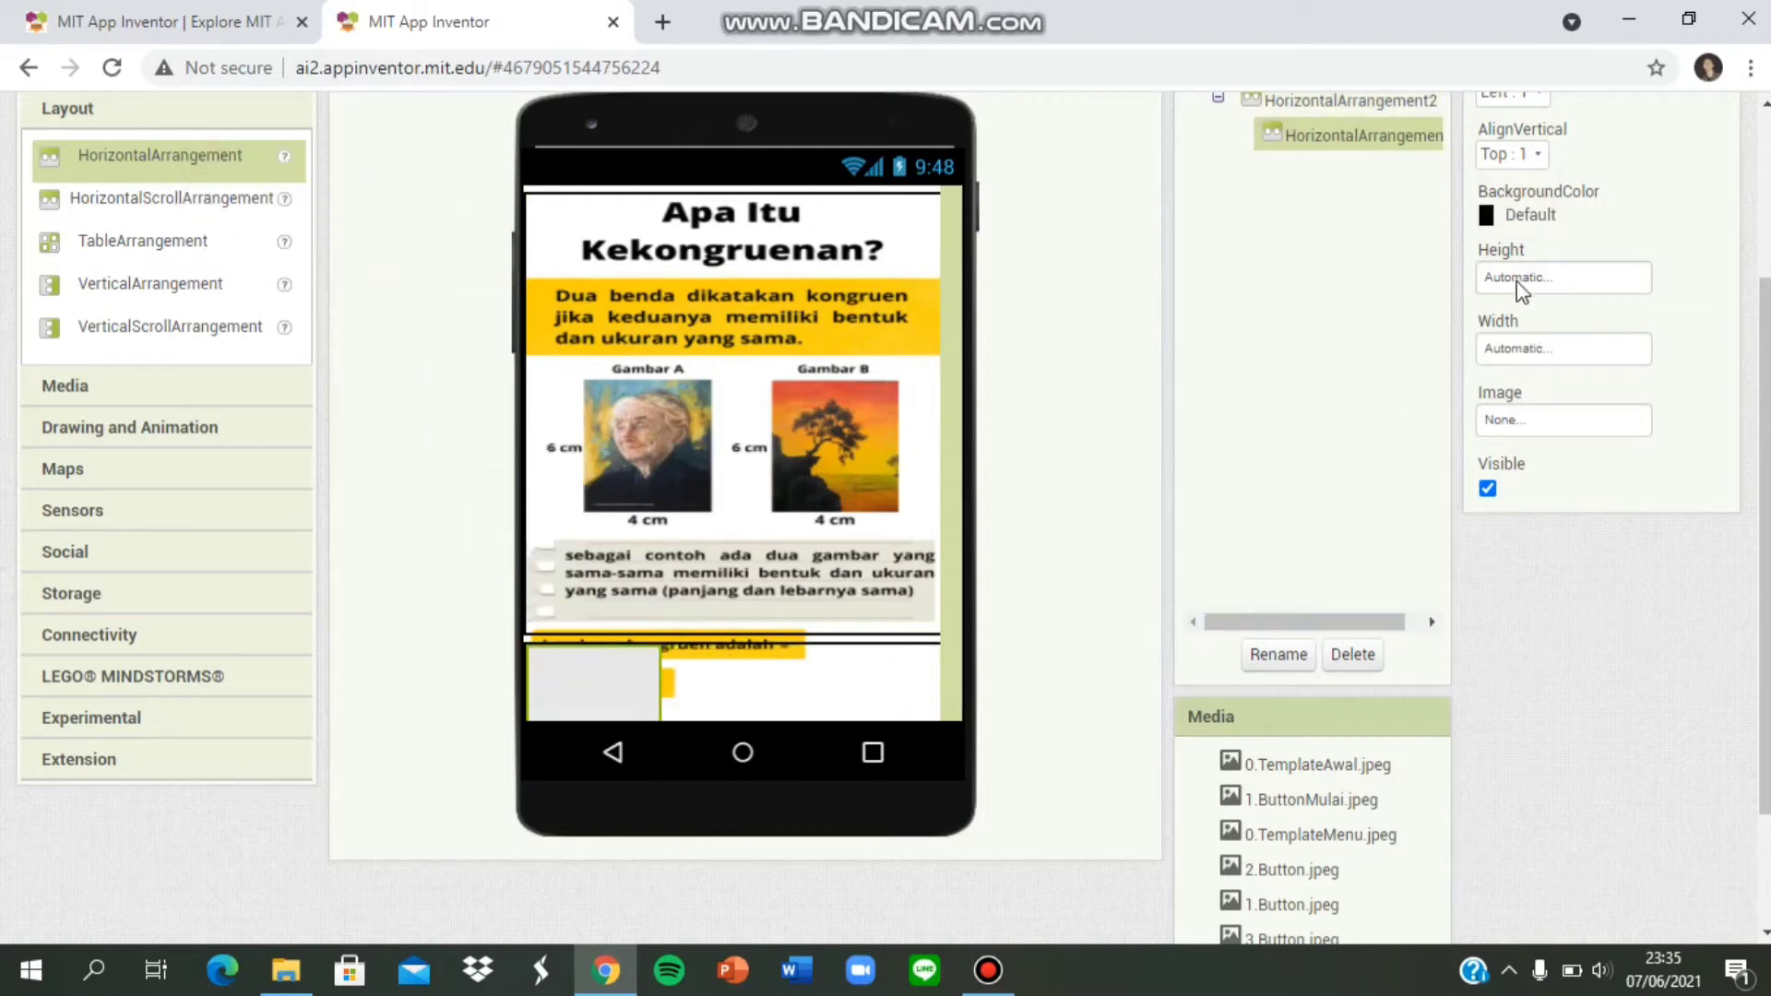
click(1525, 357)
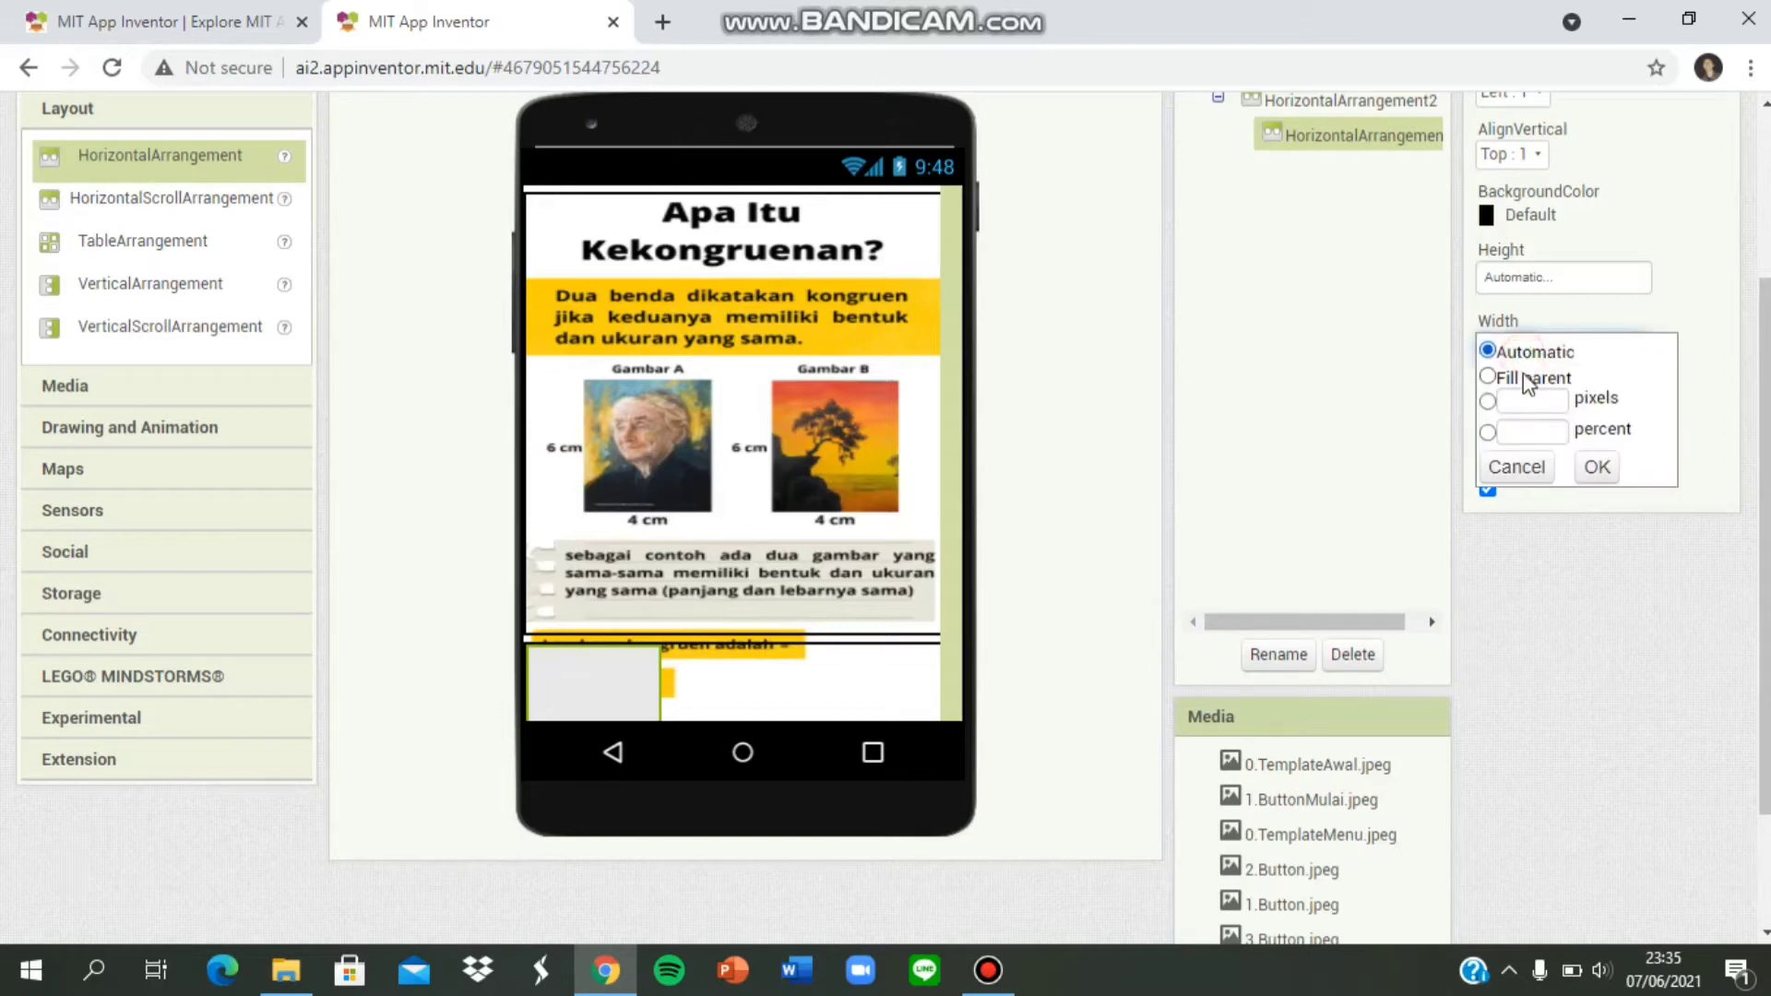
click(1521, 427)
click(1592, 467)
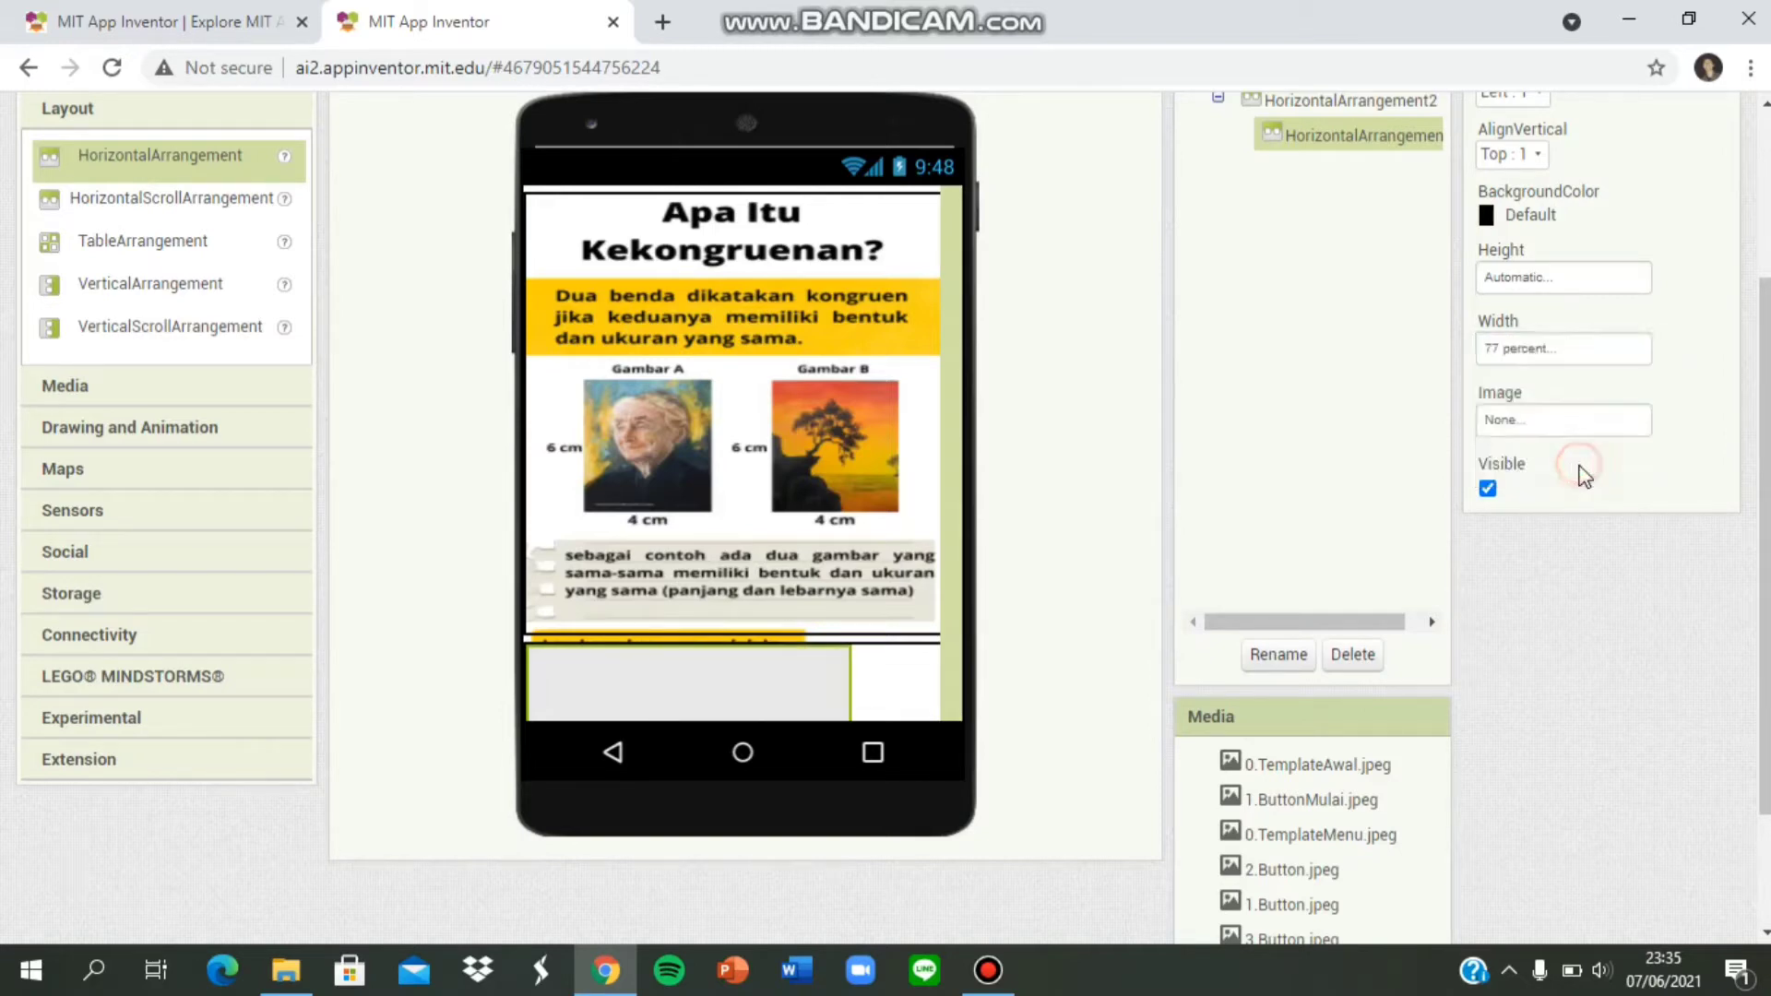
click(1504, 214)
click(1522, 252)
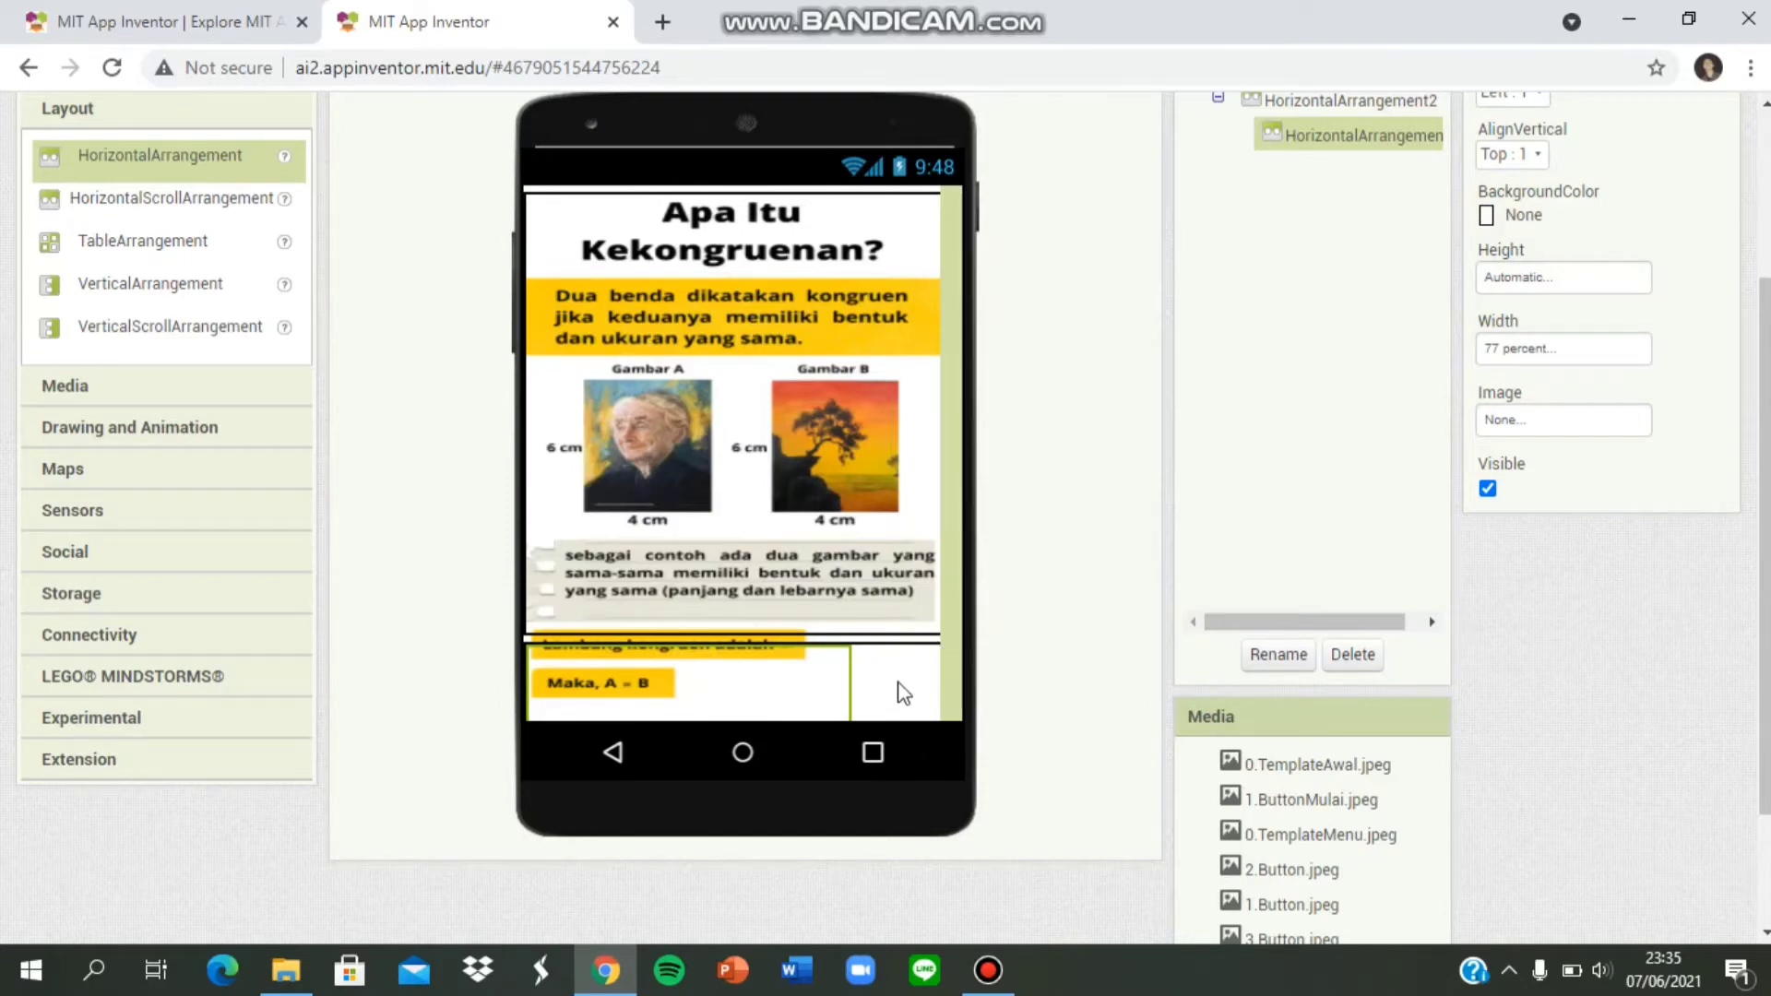
Add a Button inside HorizontalArrangement2, to the right of the nested arrangement.
scroll(138, 237, up, 3)
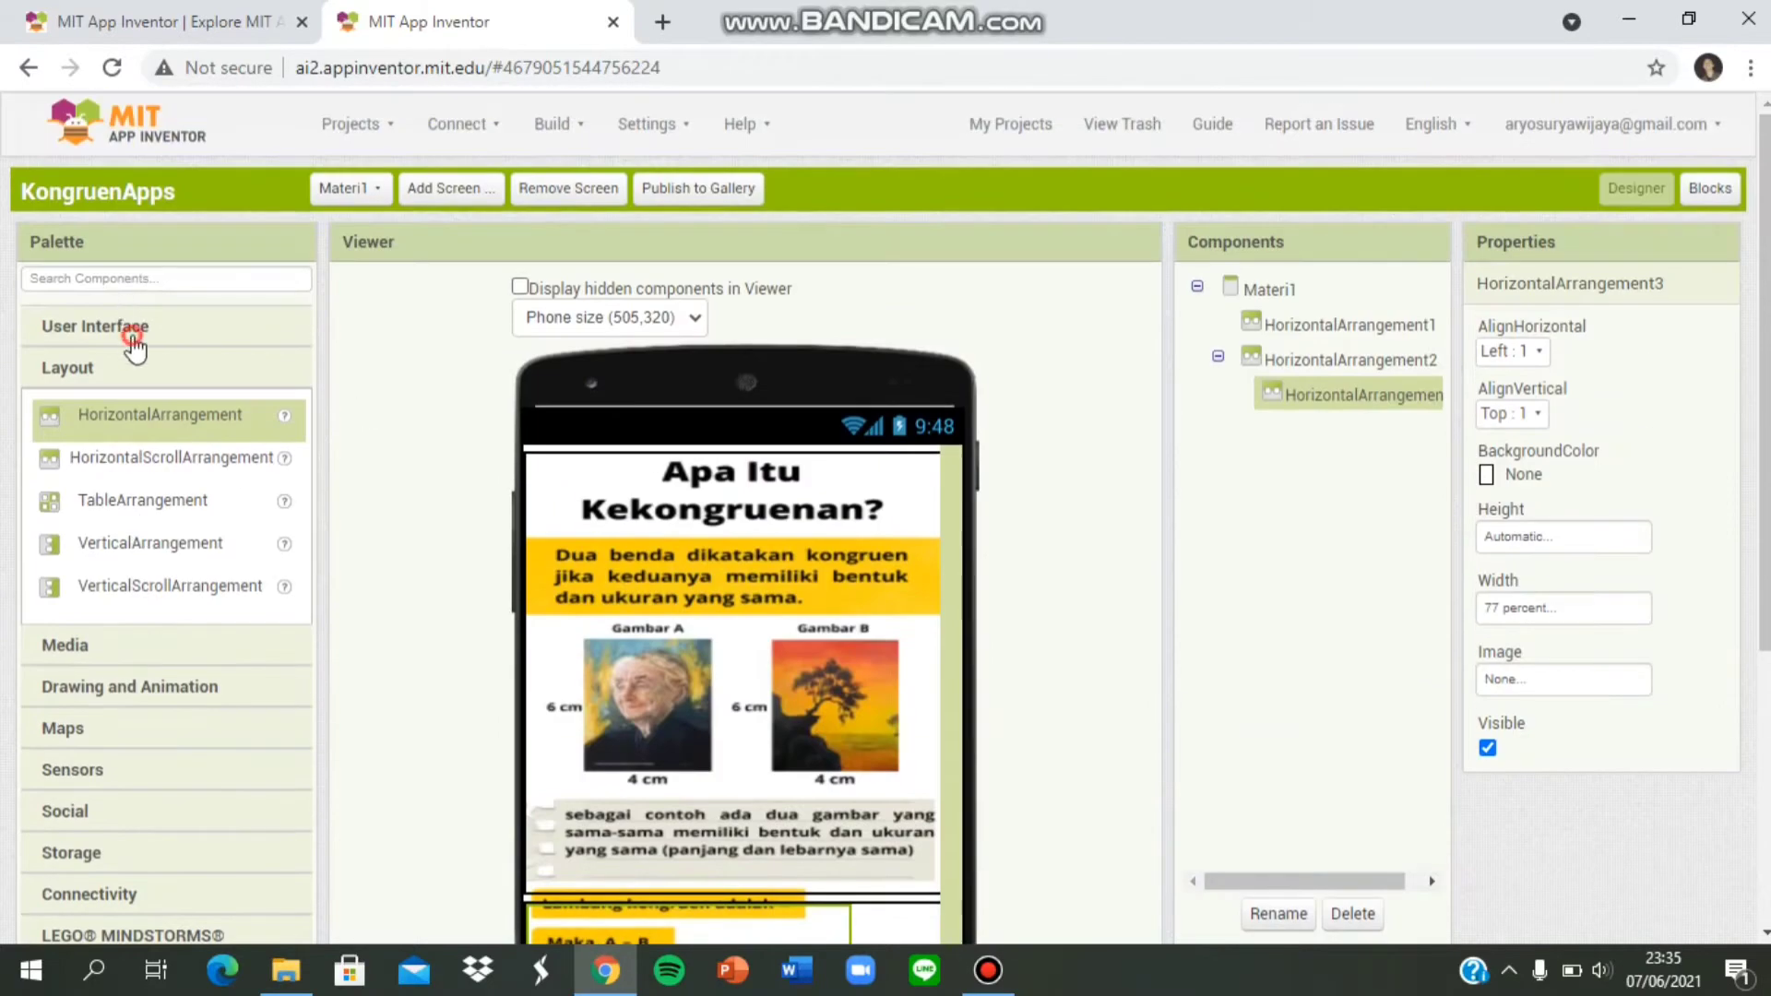
click(130, 330)
scroll(115, 139, down, 3)
scroll(92, 231, up, 3)
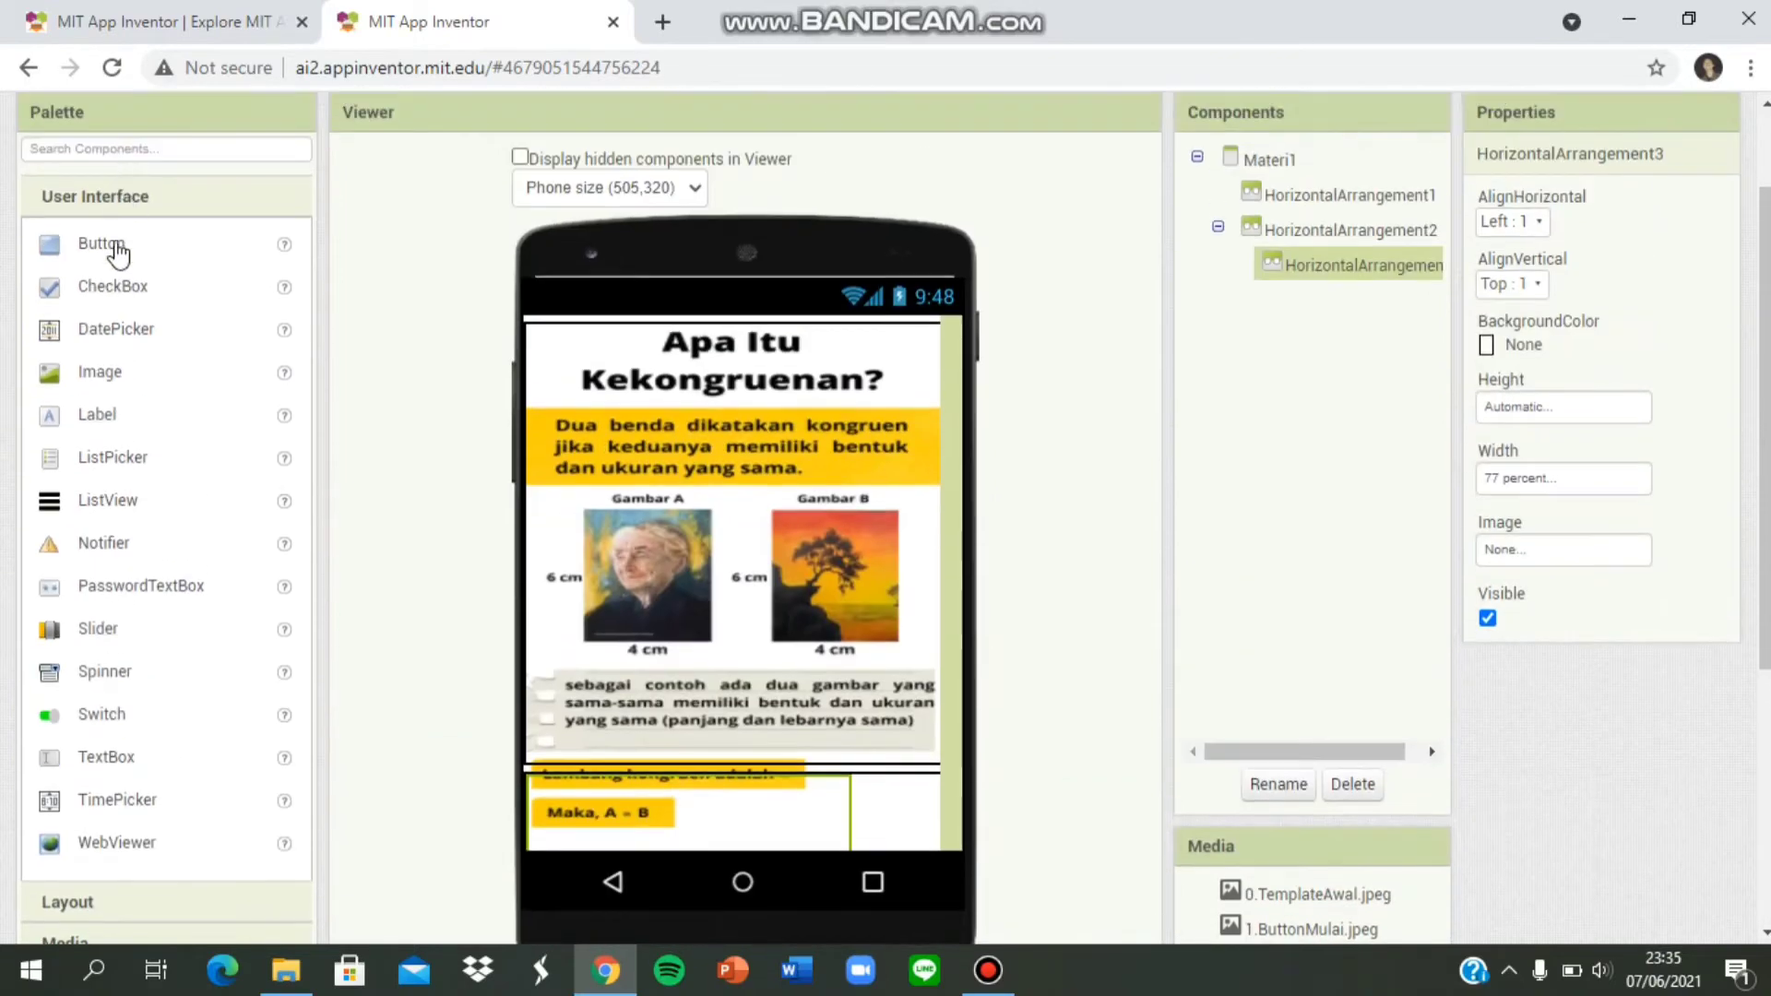
drag(111, 244, 886, 812)
scroll(1093, 697, down, 1)
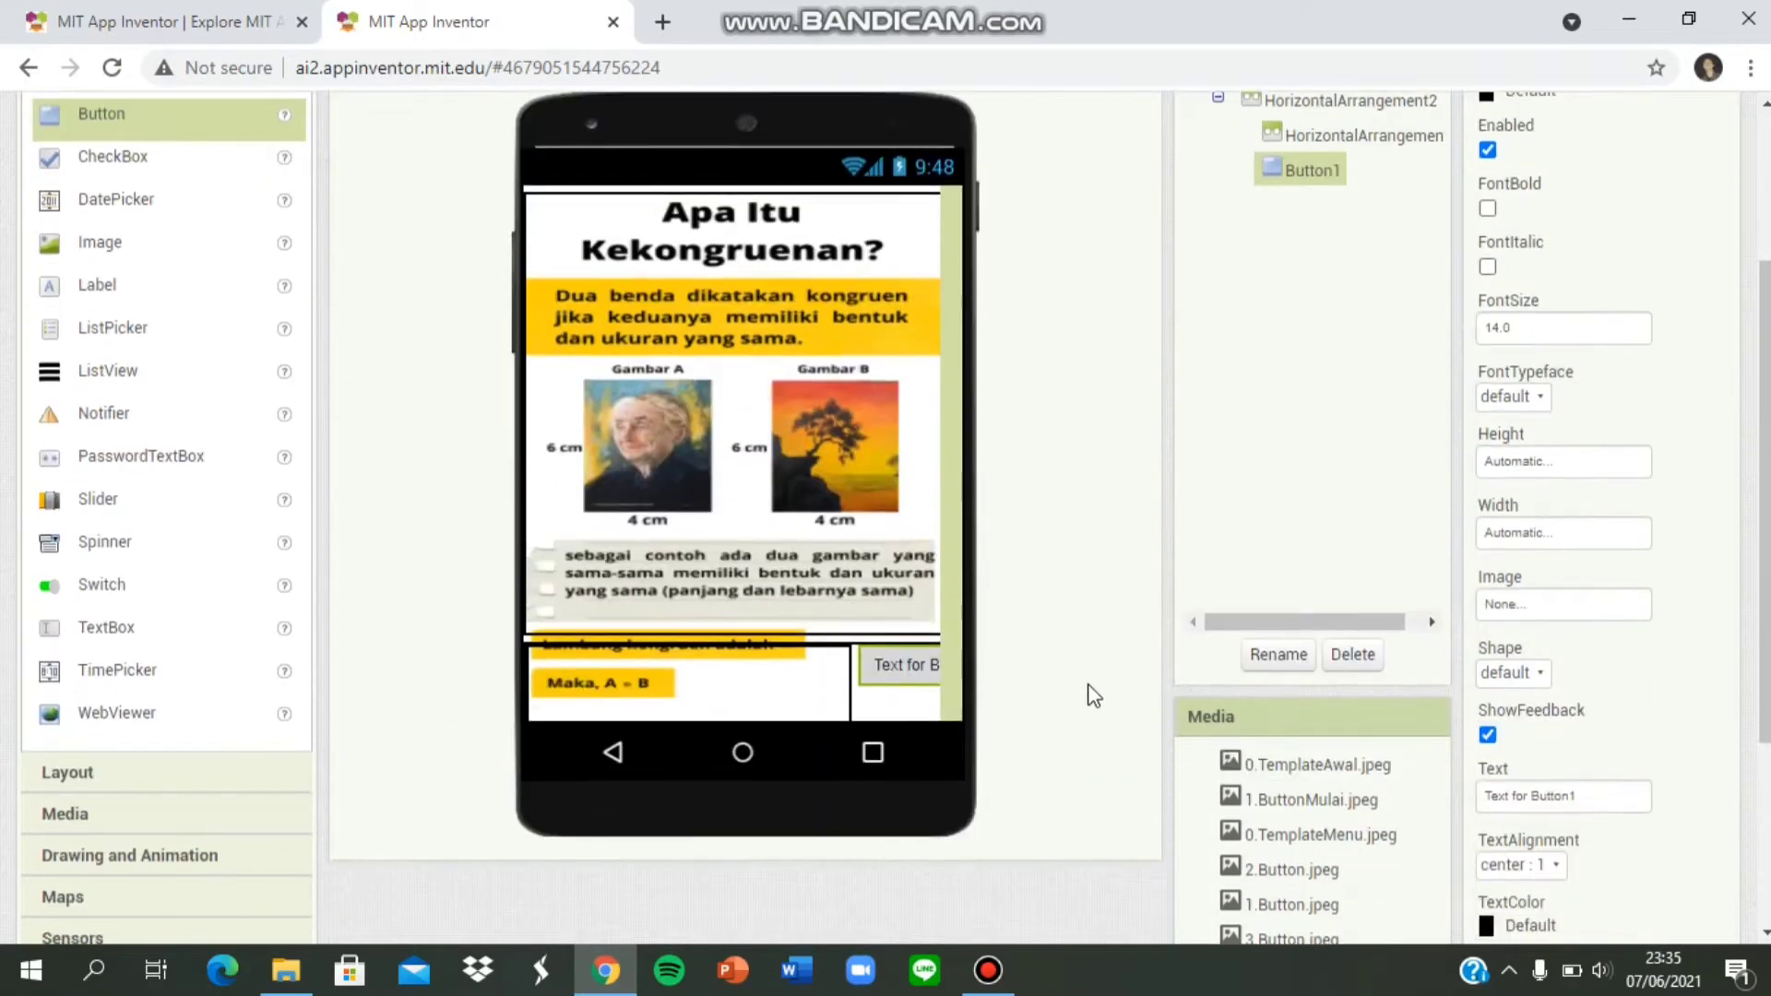
Upload the picture 6. Button Next and use it as Button1's image.
click(1560, 604)
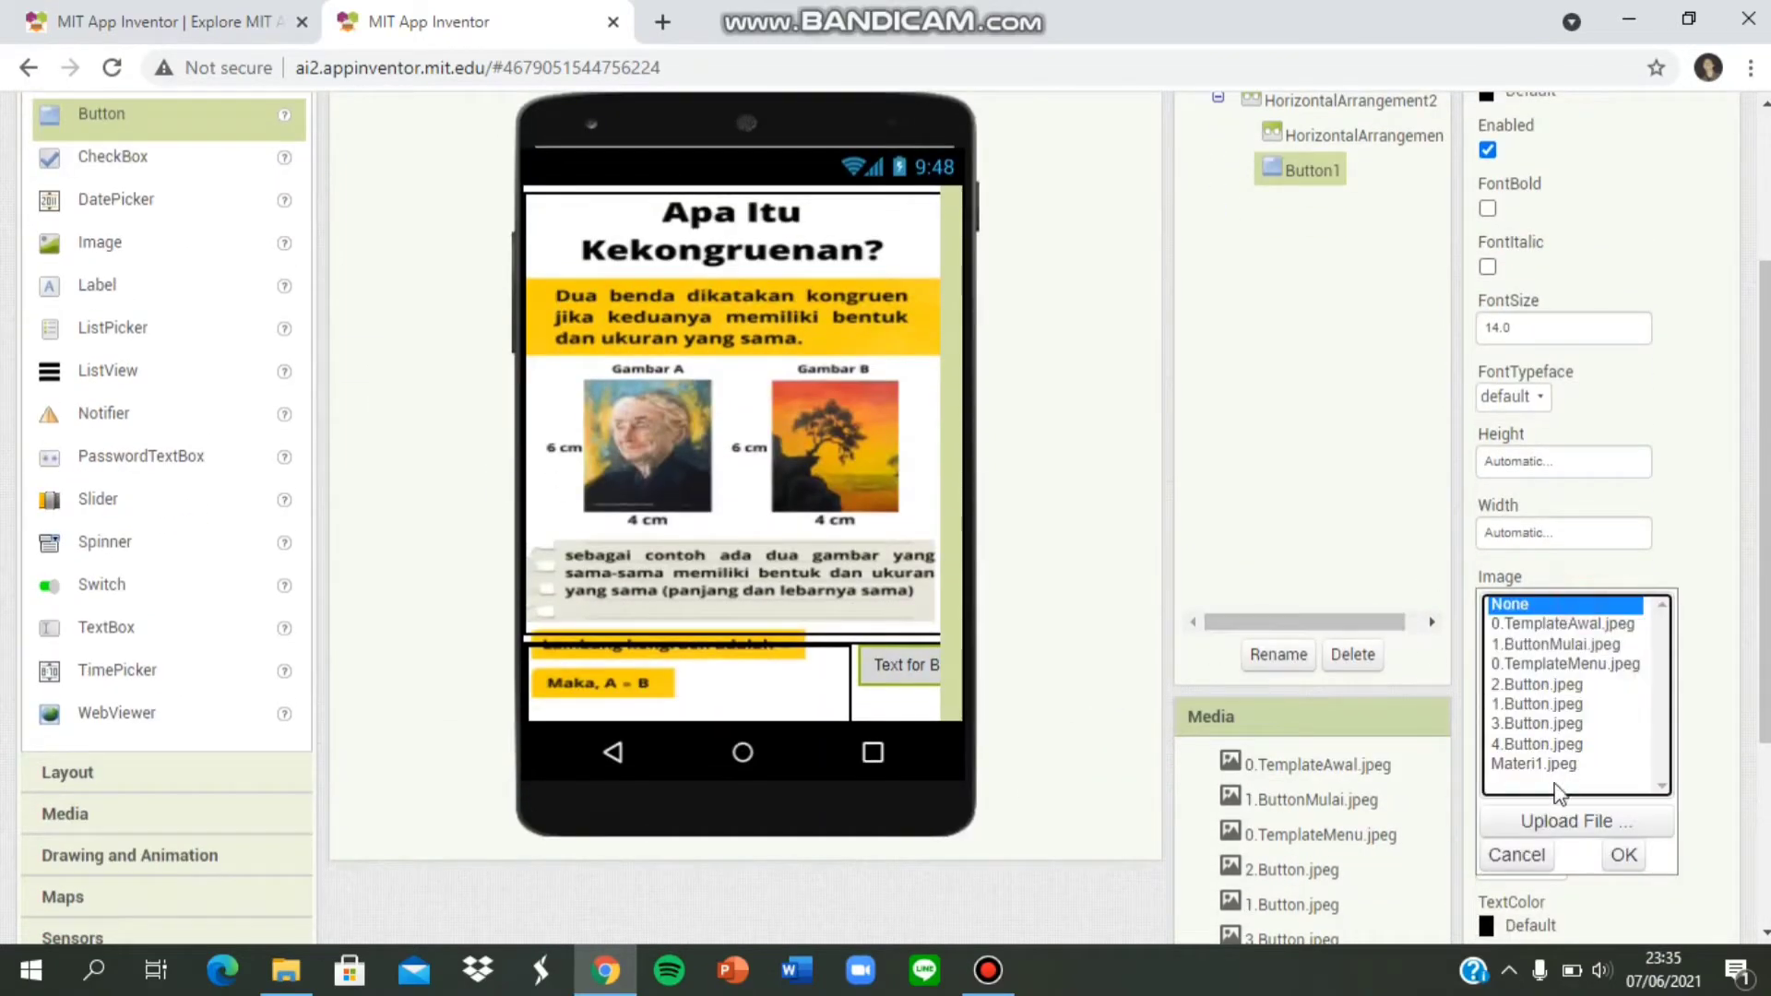
click(1551, 820)
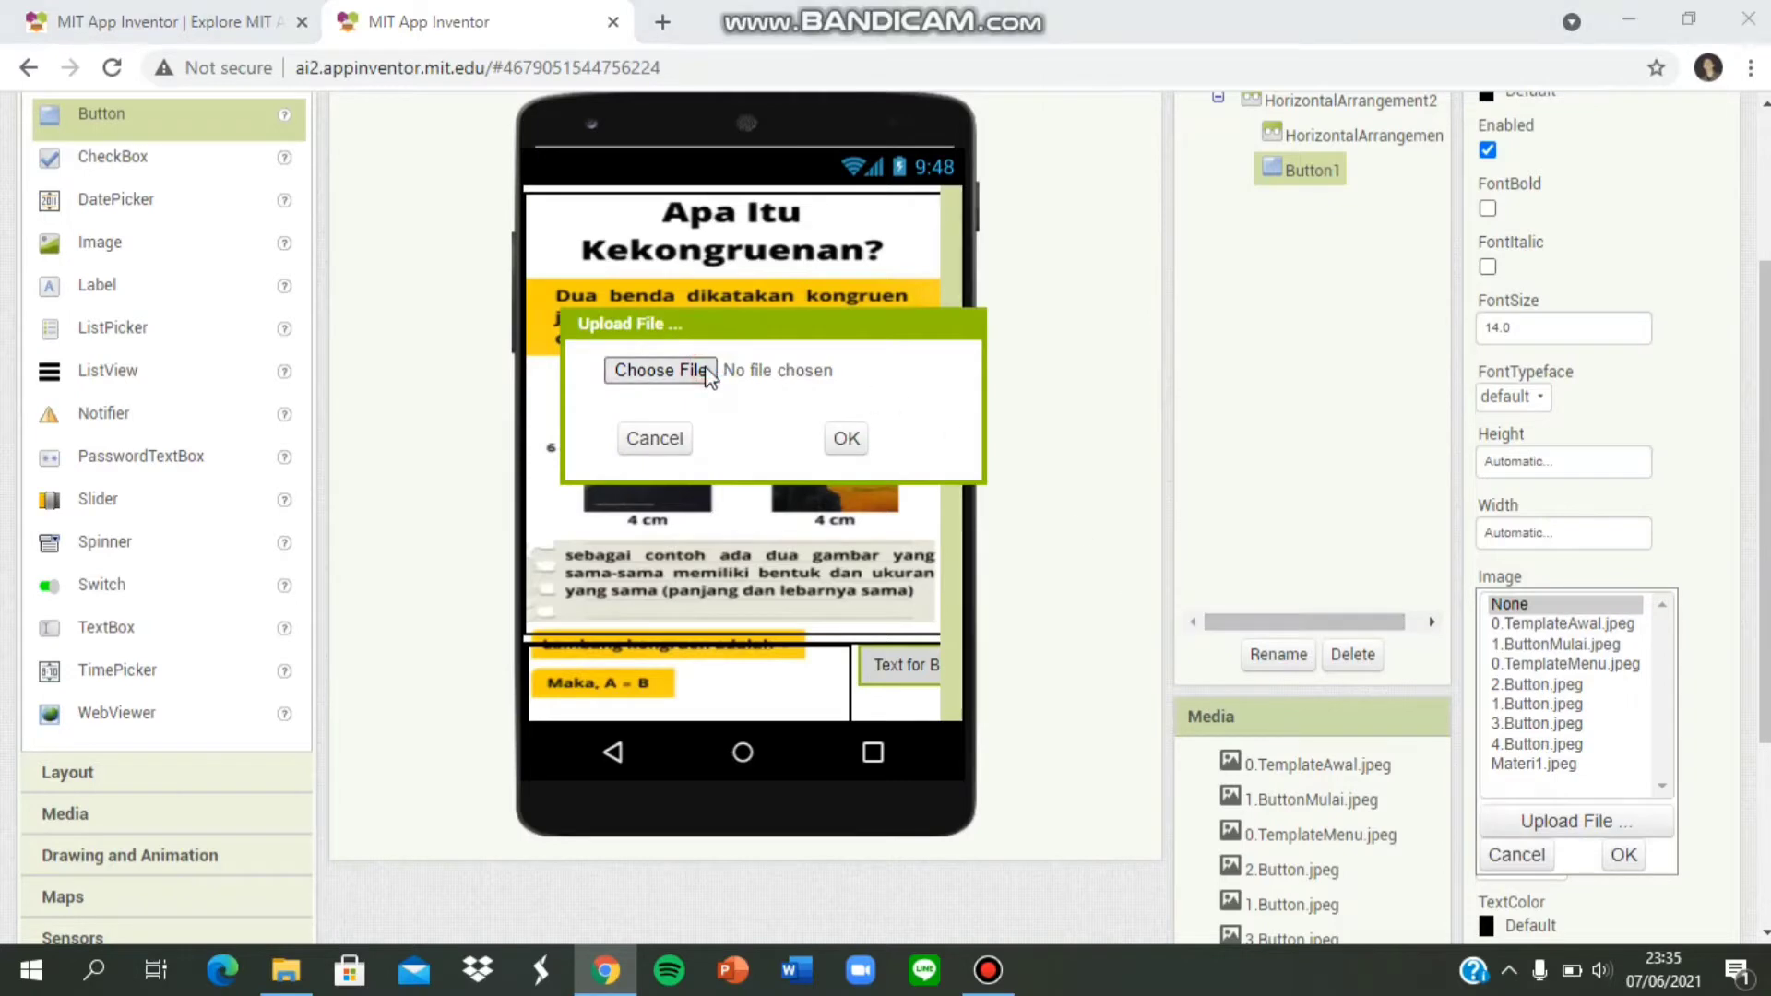
click(660, 370)
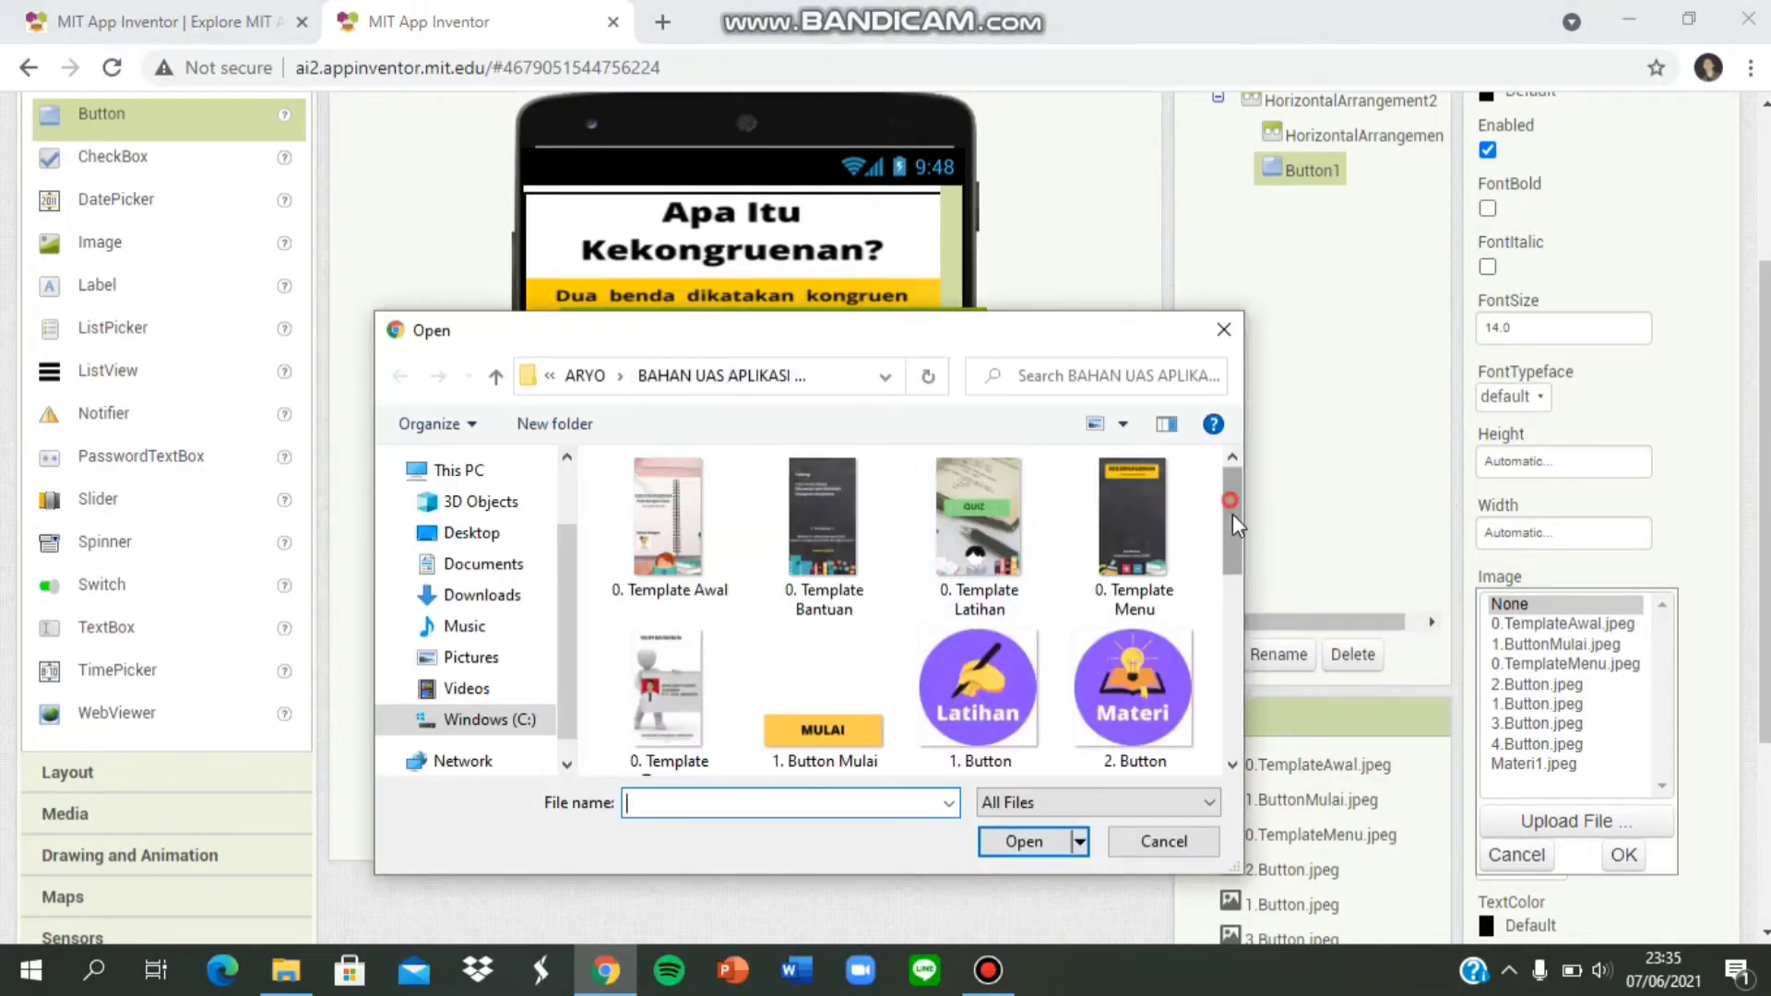
drag(1232, 513, 1237, 645)
click(1133, 465)
click(1023, 841)
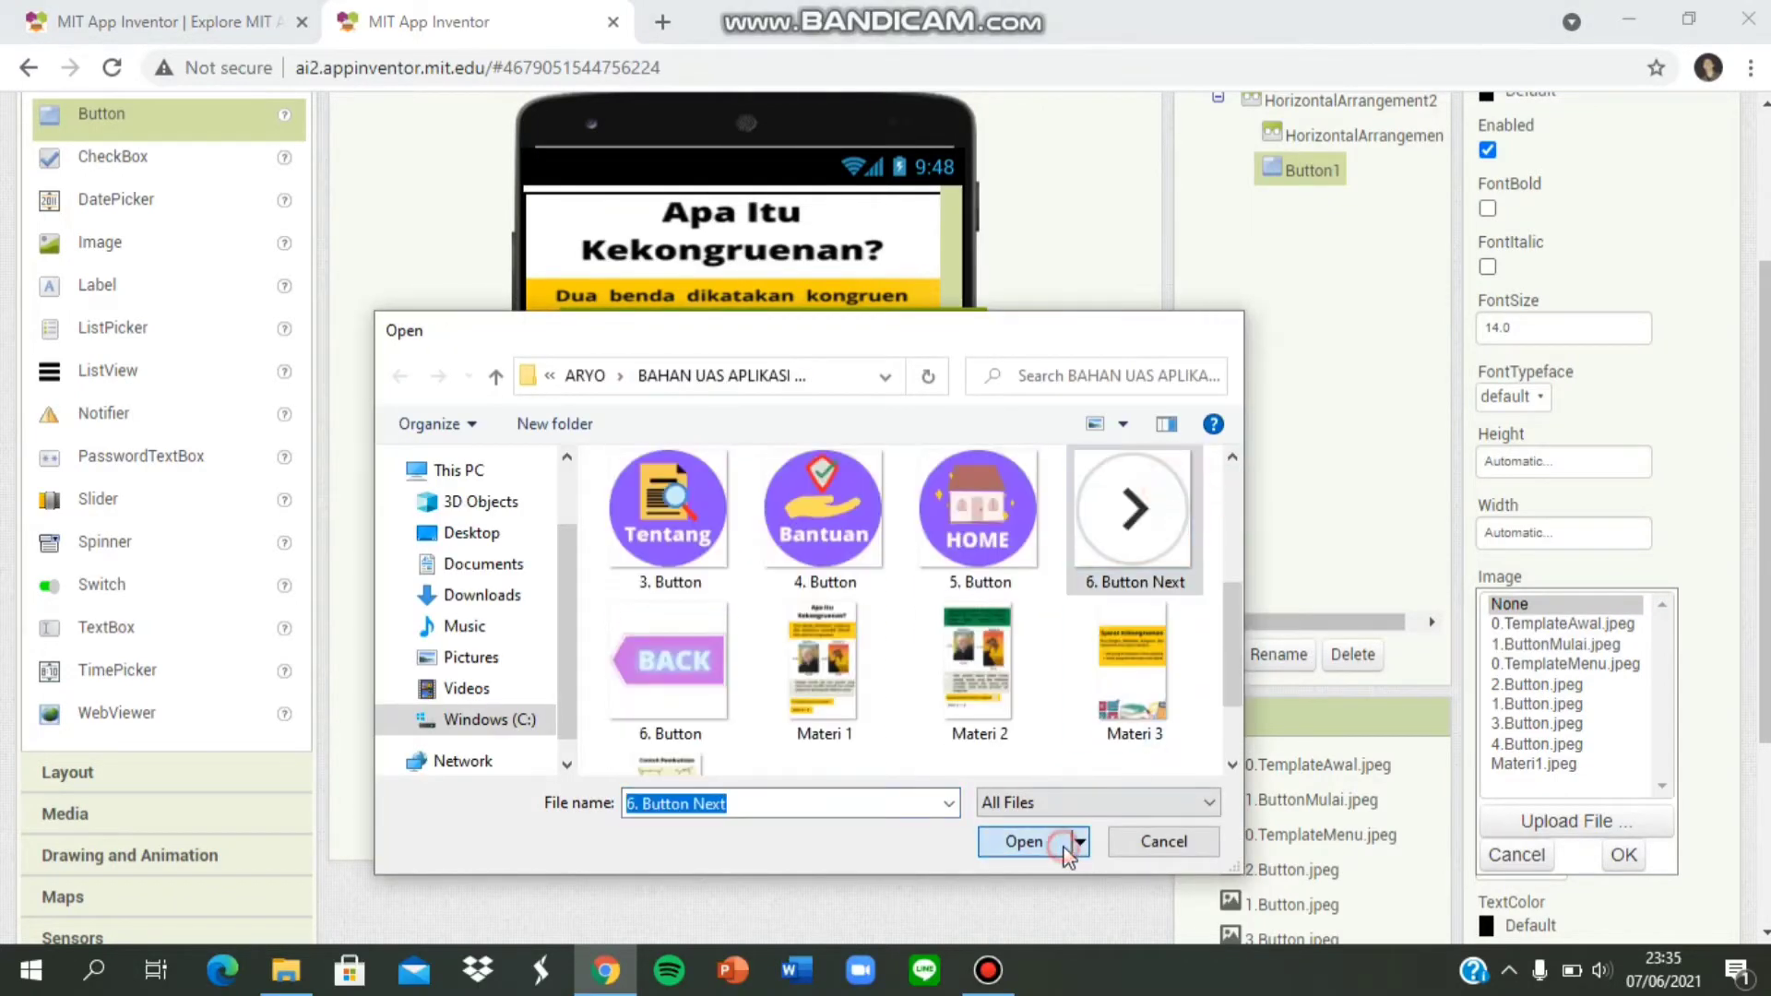
click(854, 437)
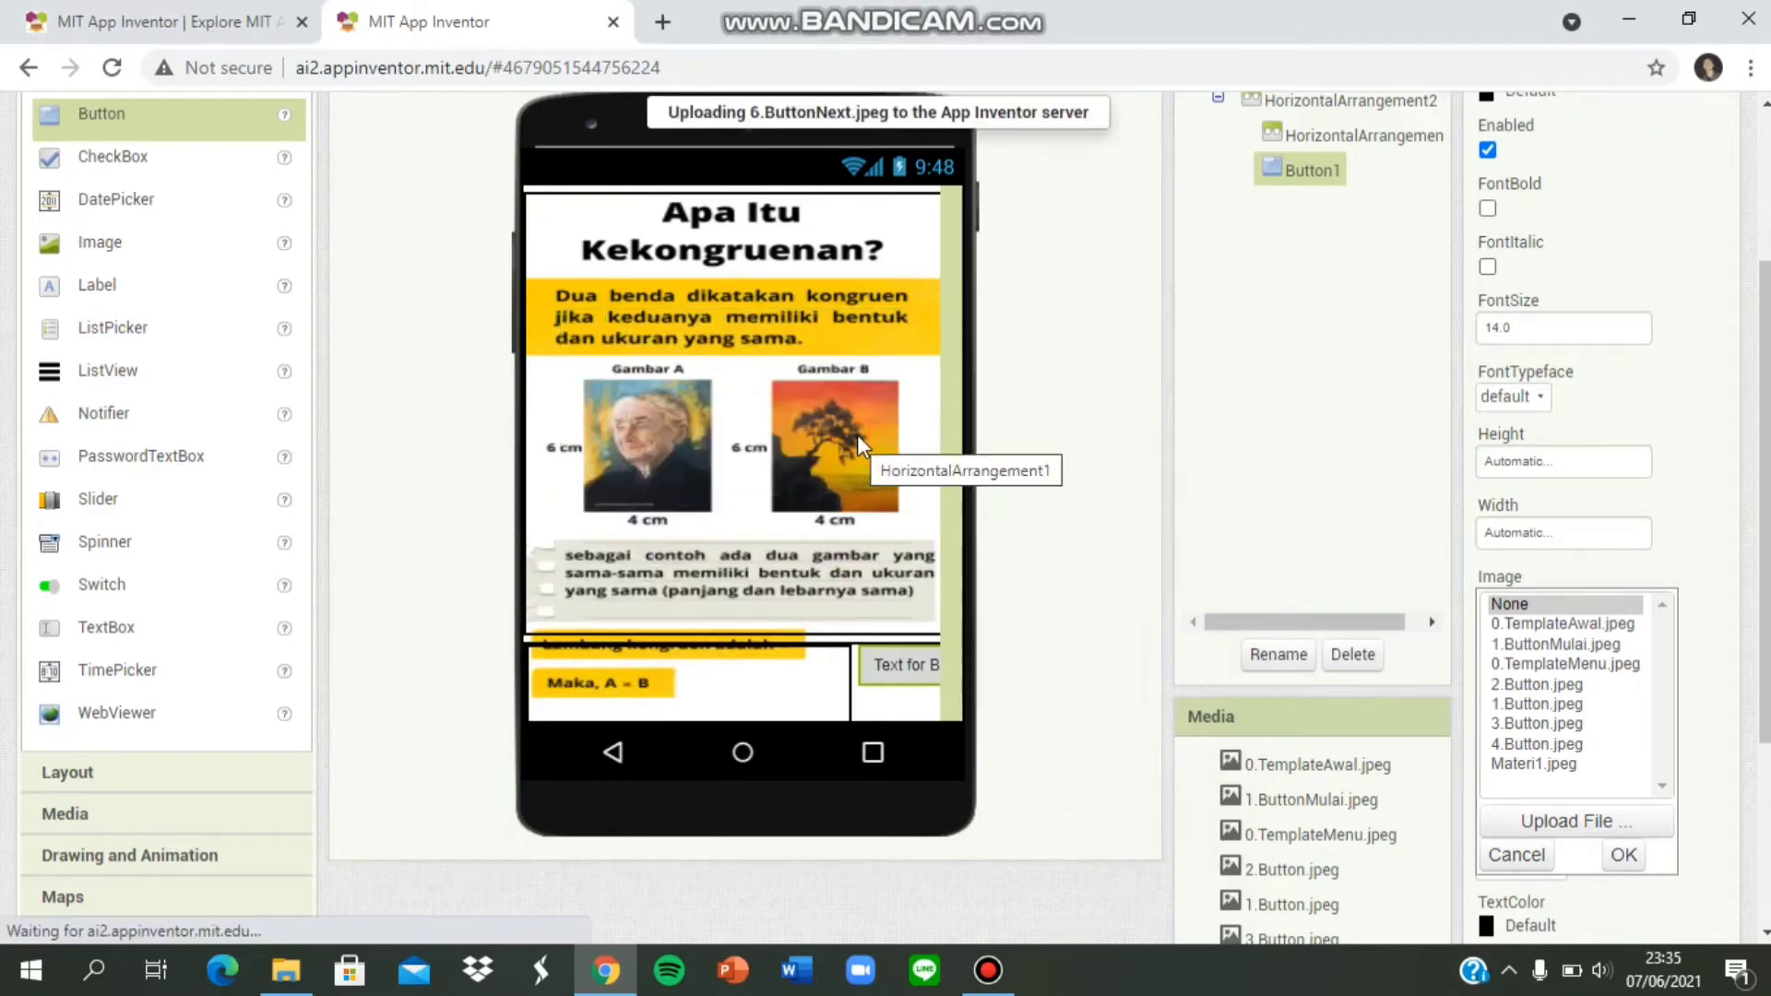
Set Button1's height to 9 percent and its width to 14 percent.
click(1559, 467)
text(9)
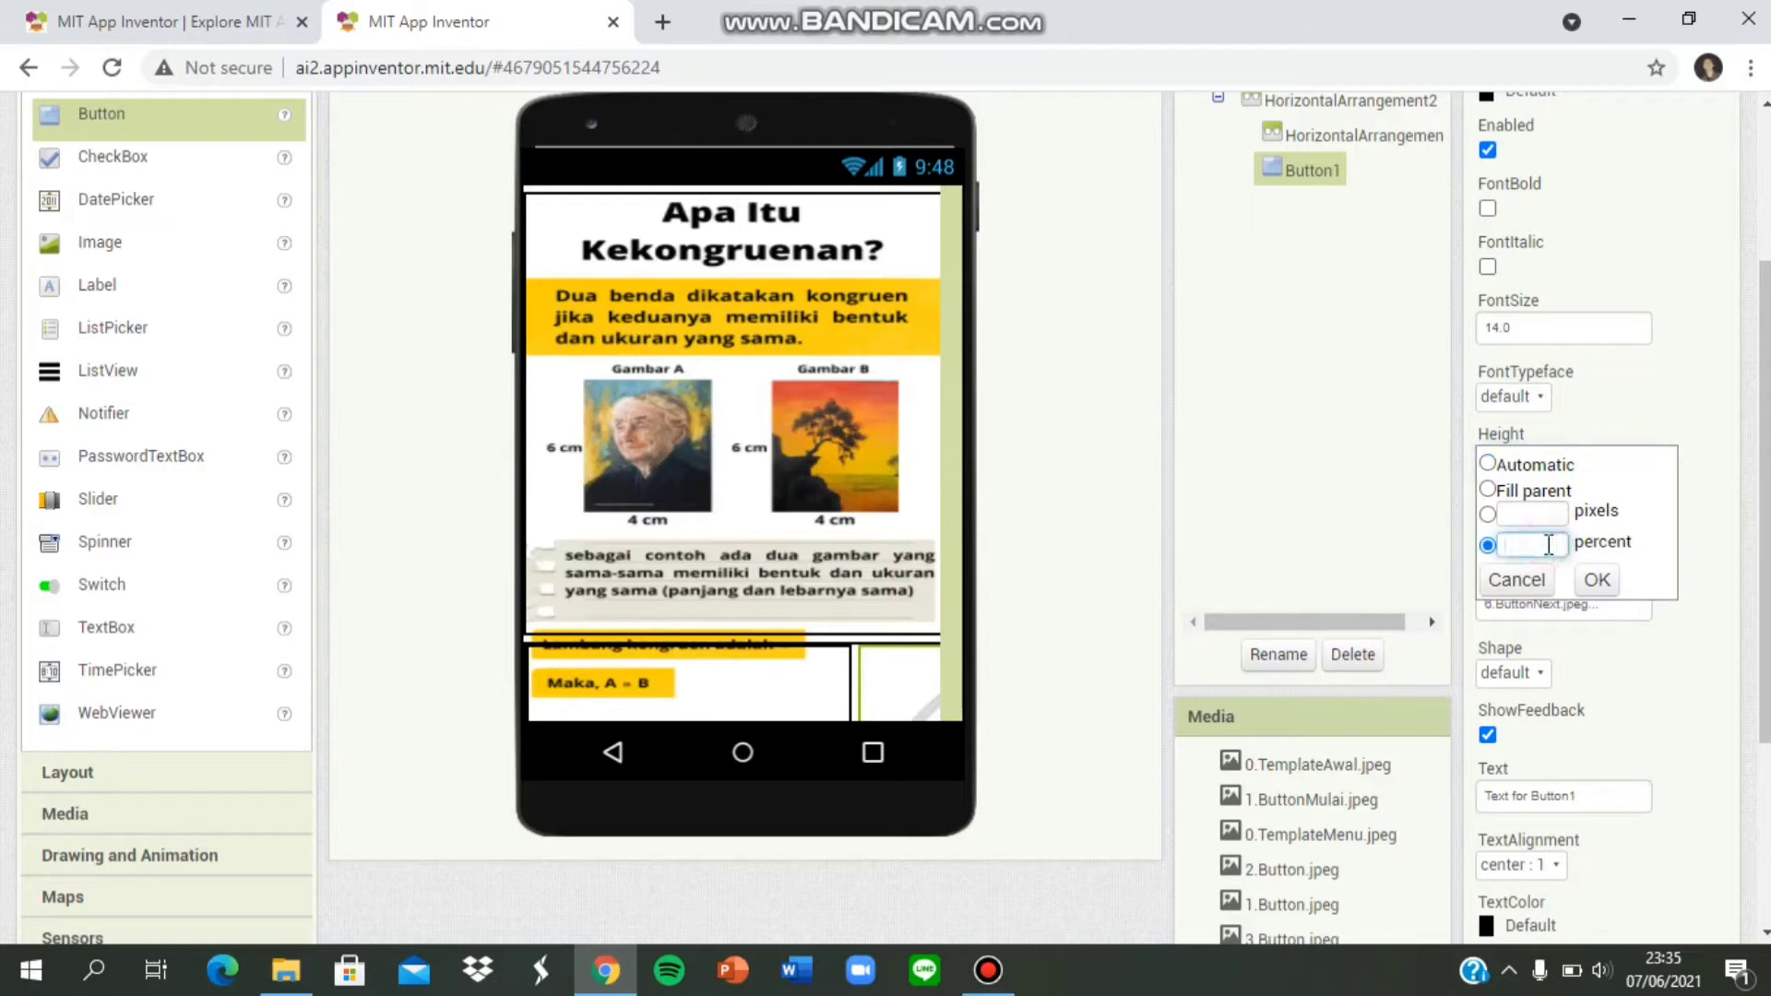
click(1596, 579)
click(1535, 544)
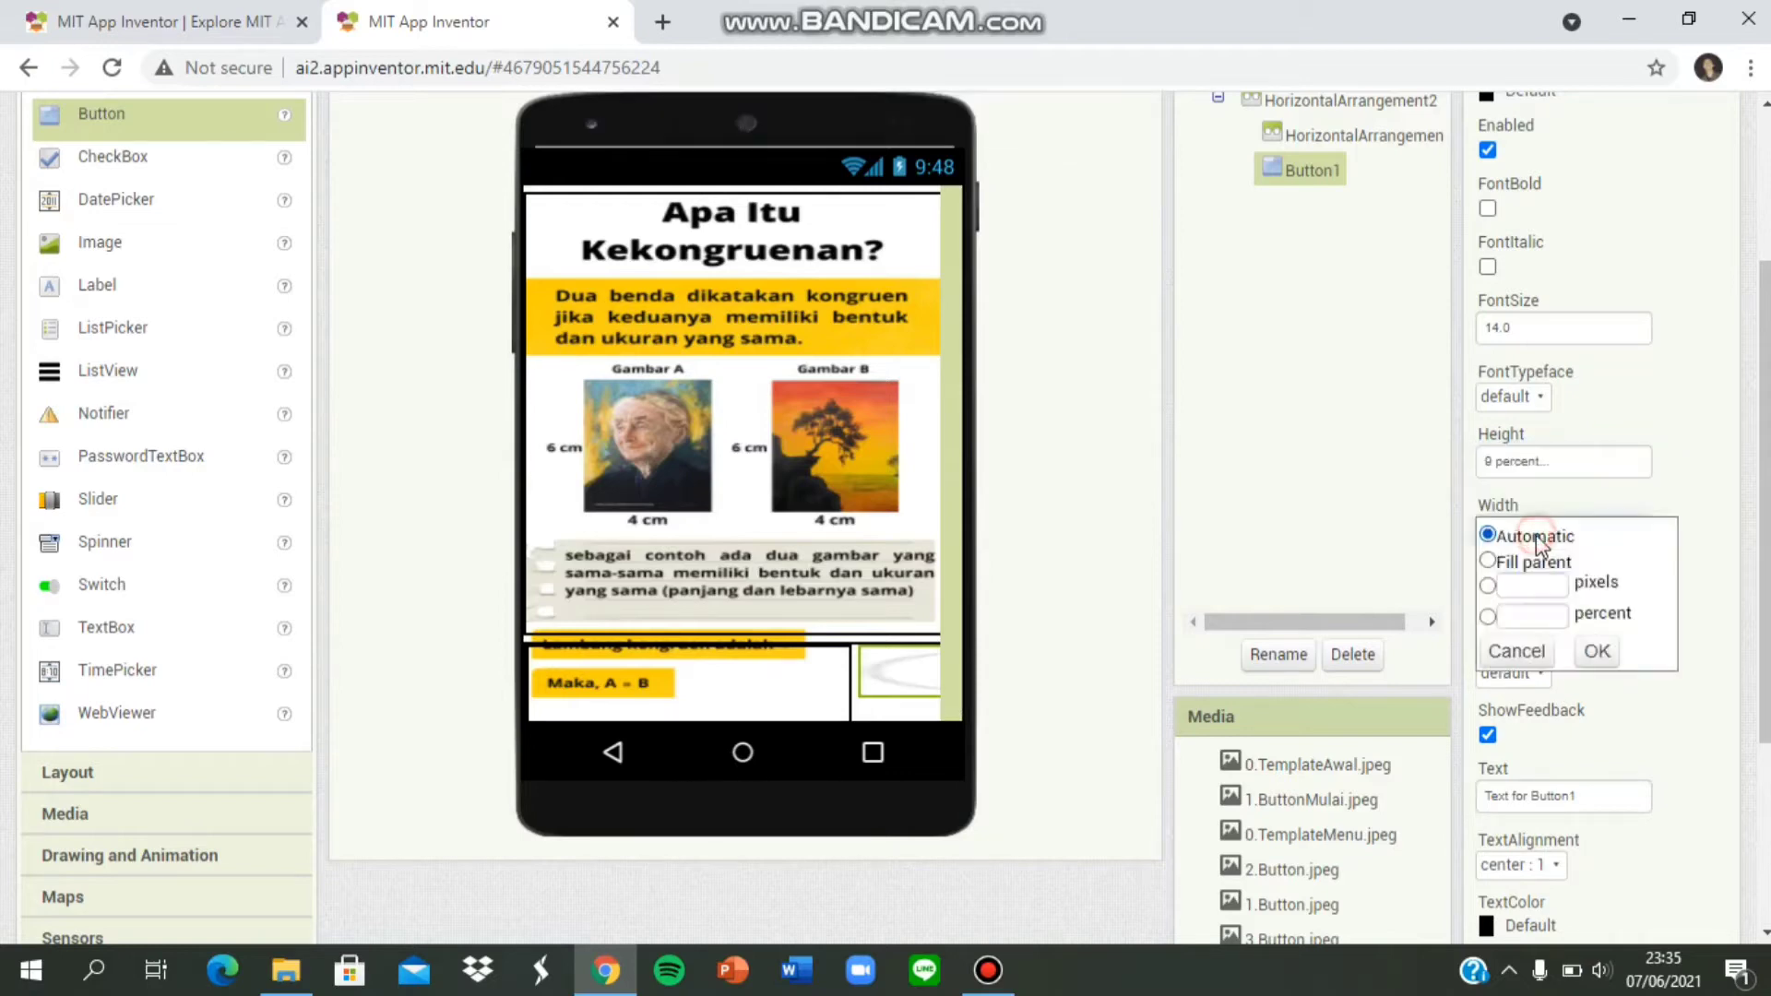
click(1531, 616)
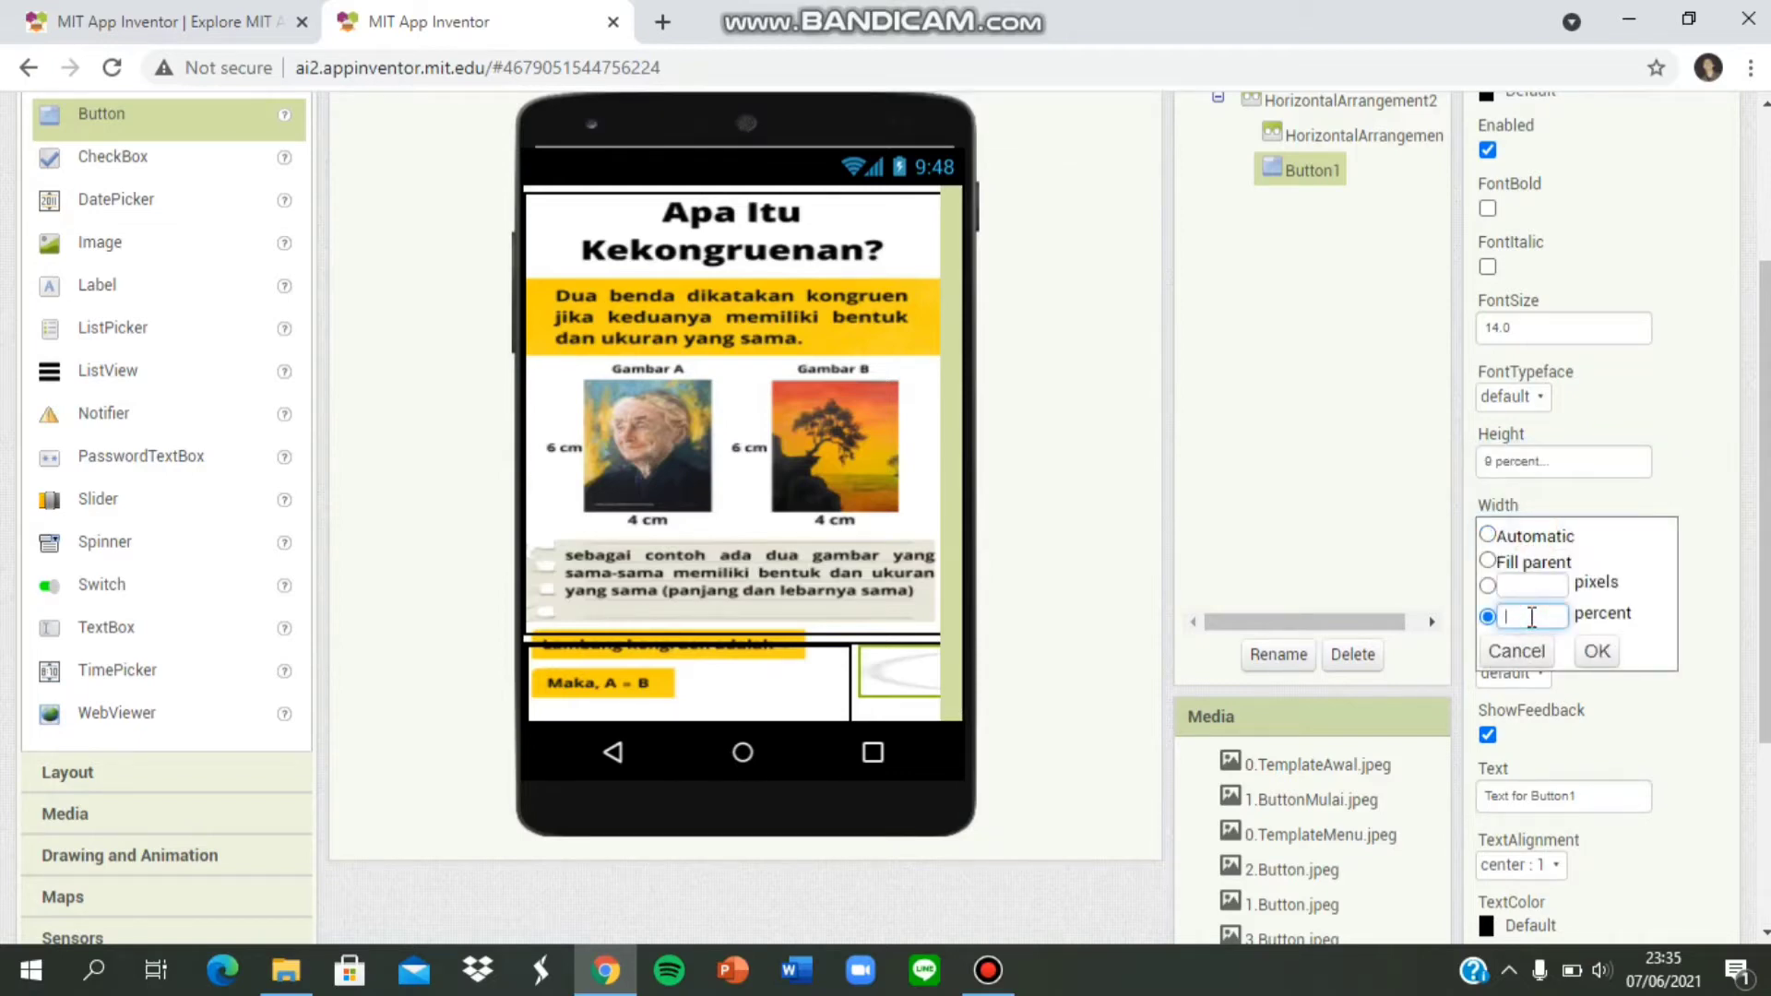
text(14)
click(1596, 651)
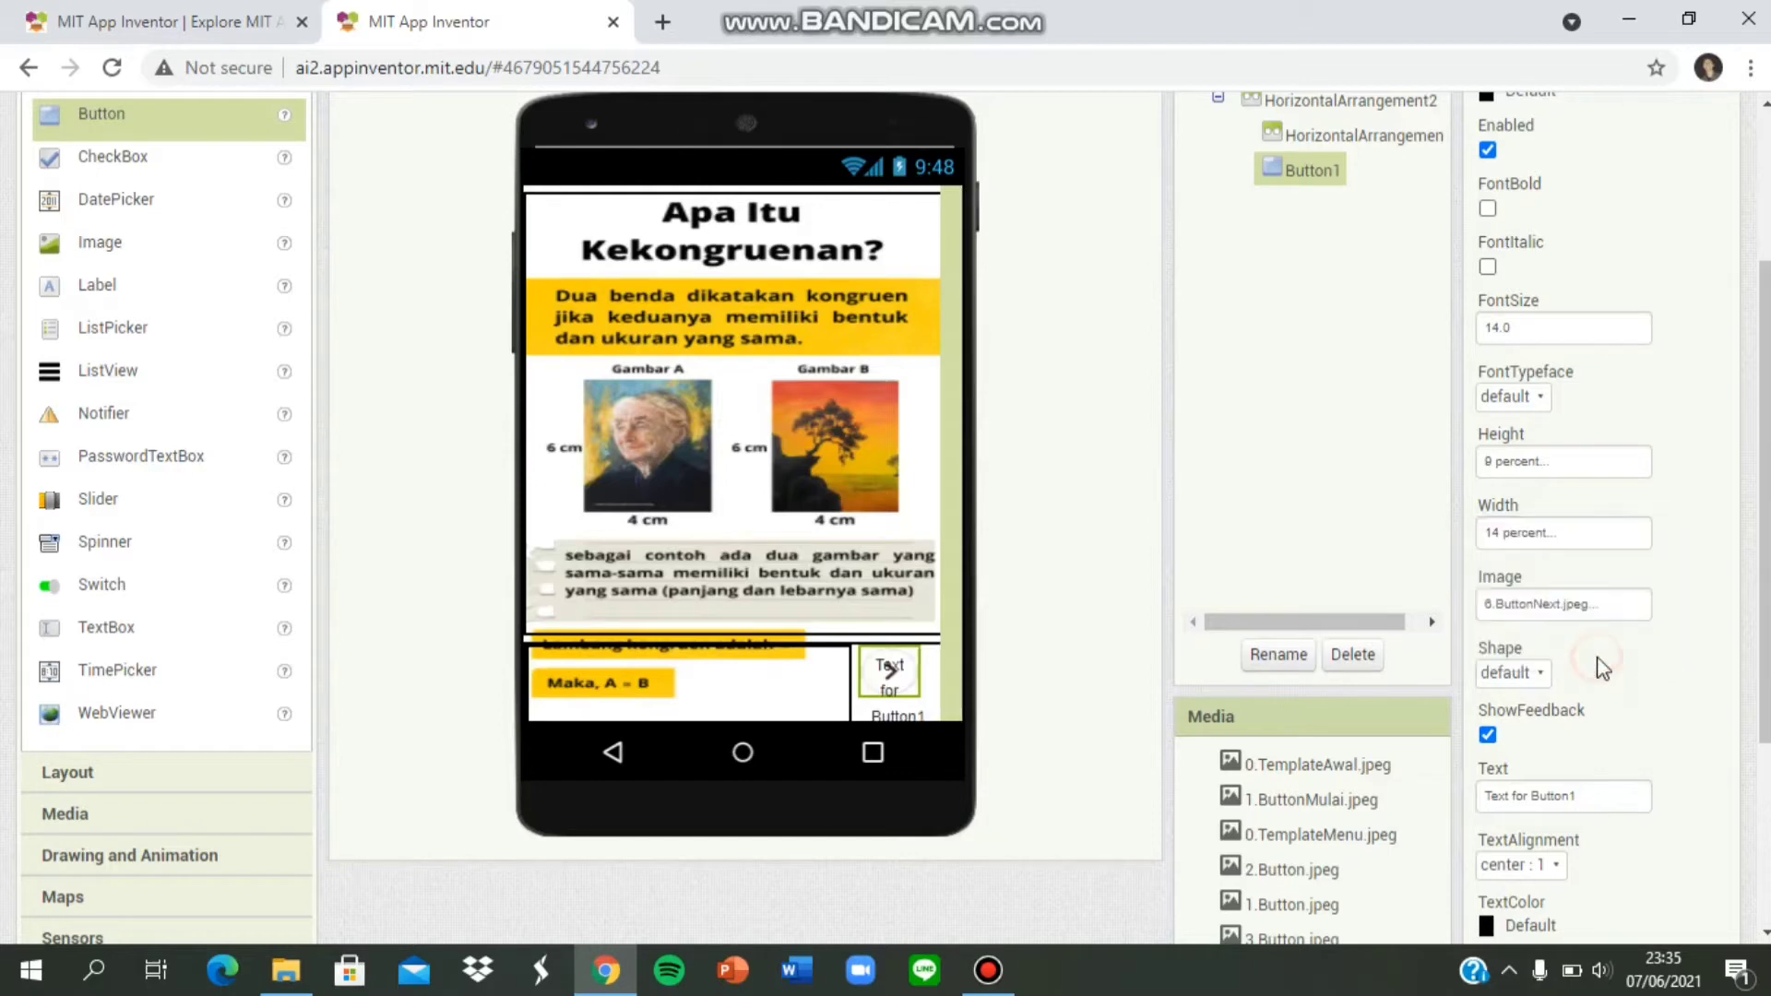
Clear the text of Button1 so only the next-arrow image is shown.
scroll(1447, 693, down, 1)
scroll(1448, 685, down, 3)
click(1596, 535)
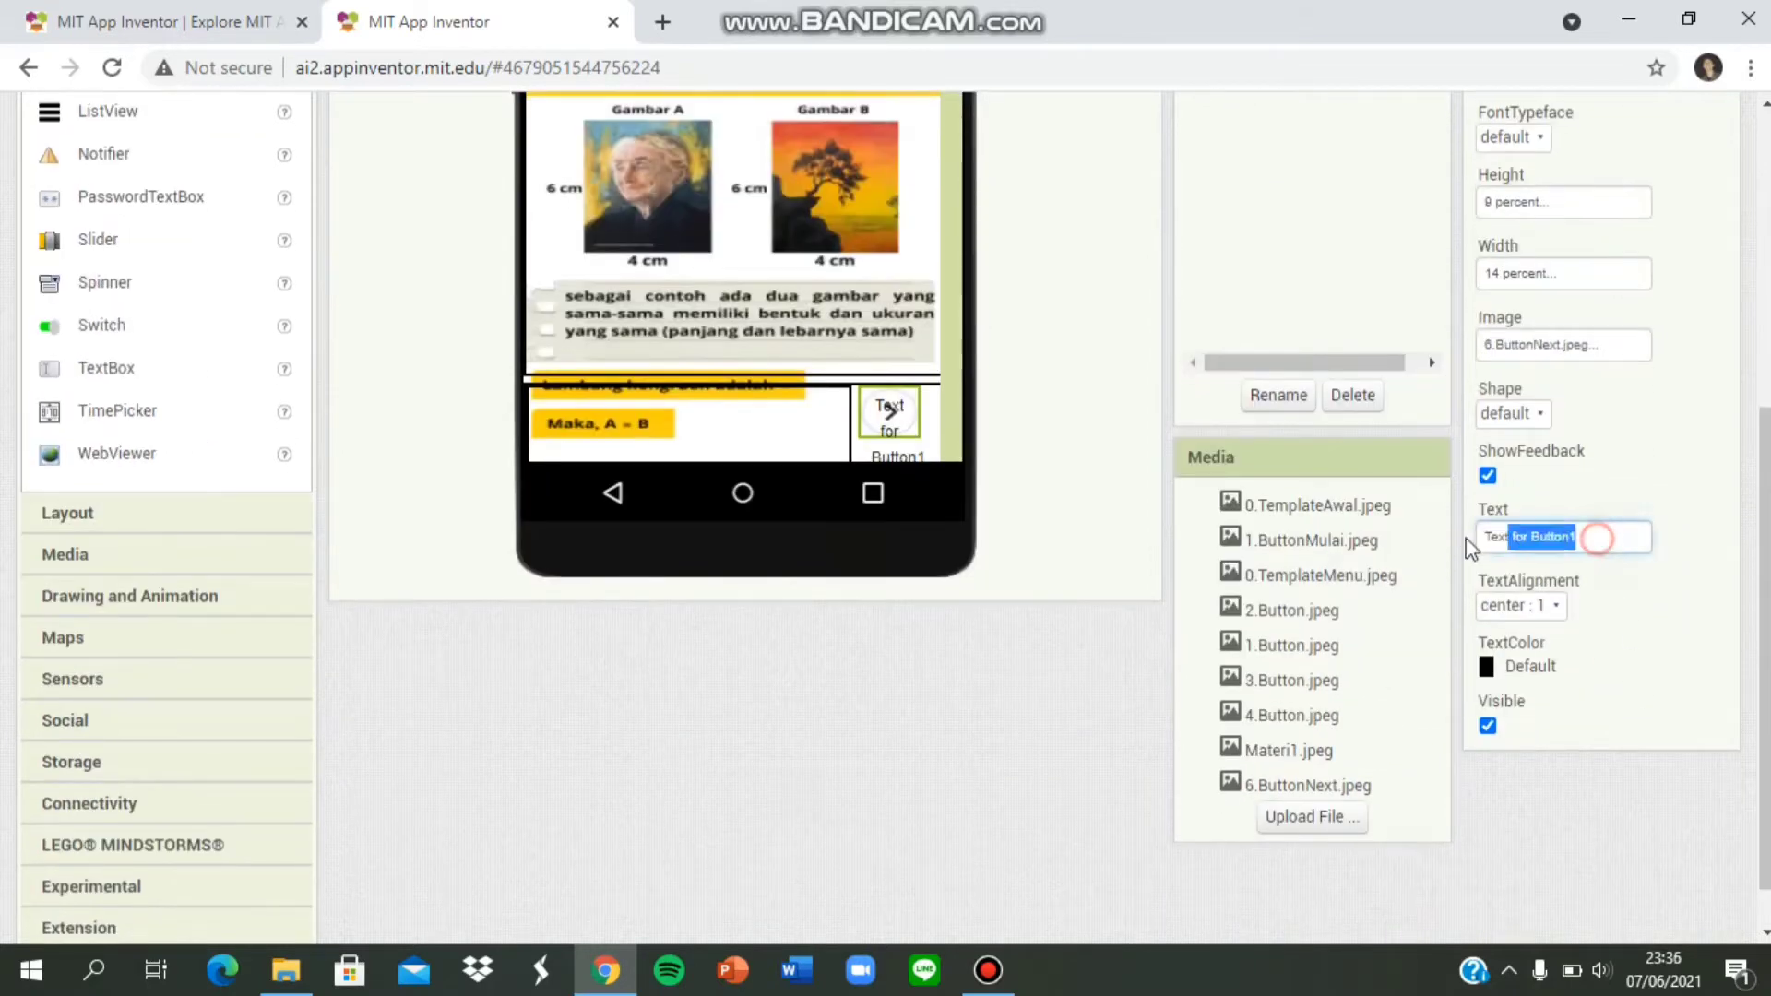
key(BackSpace)
click(954, 690)
scroll(953, 688, up, 2)
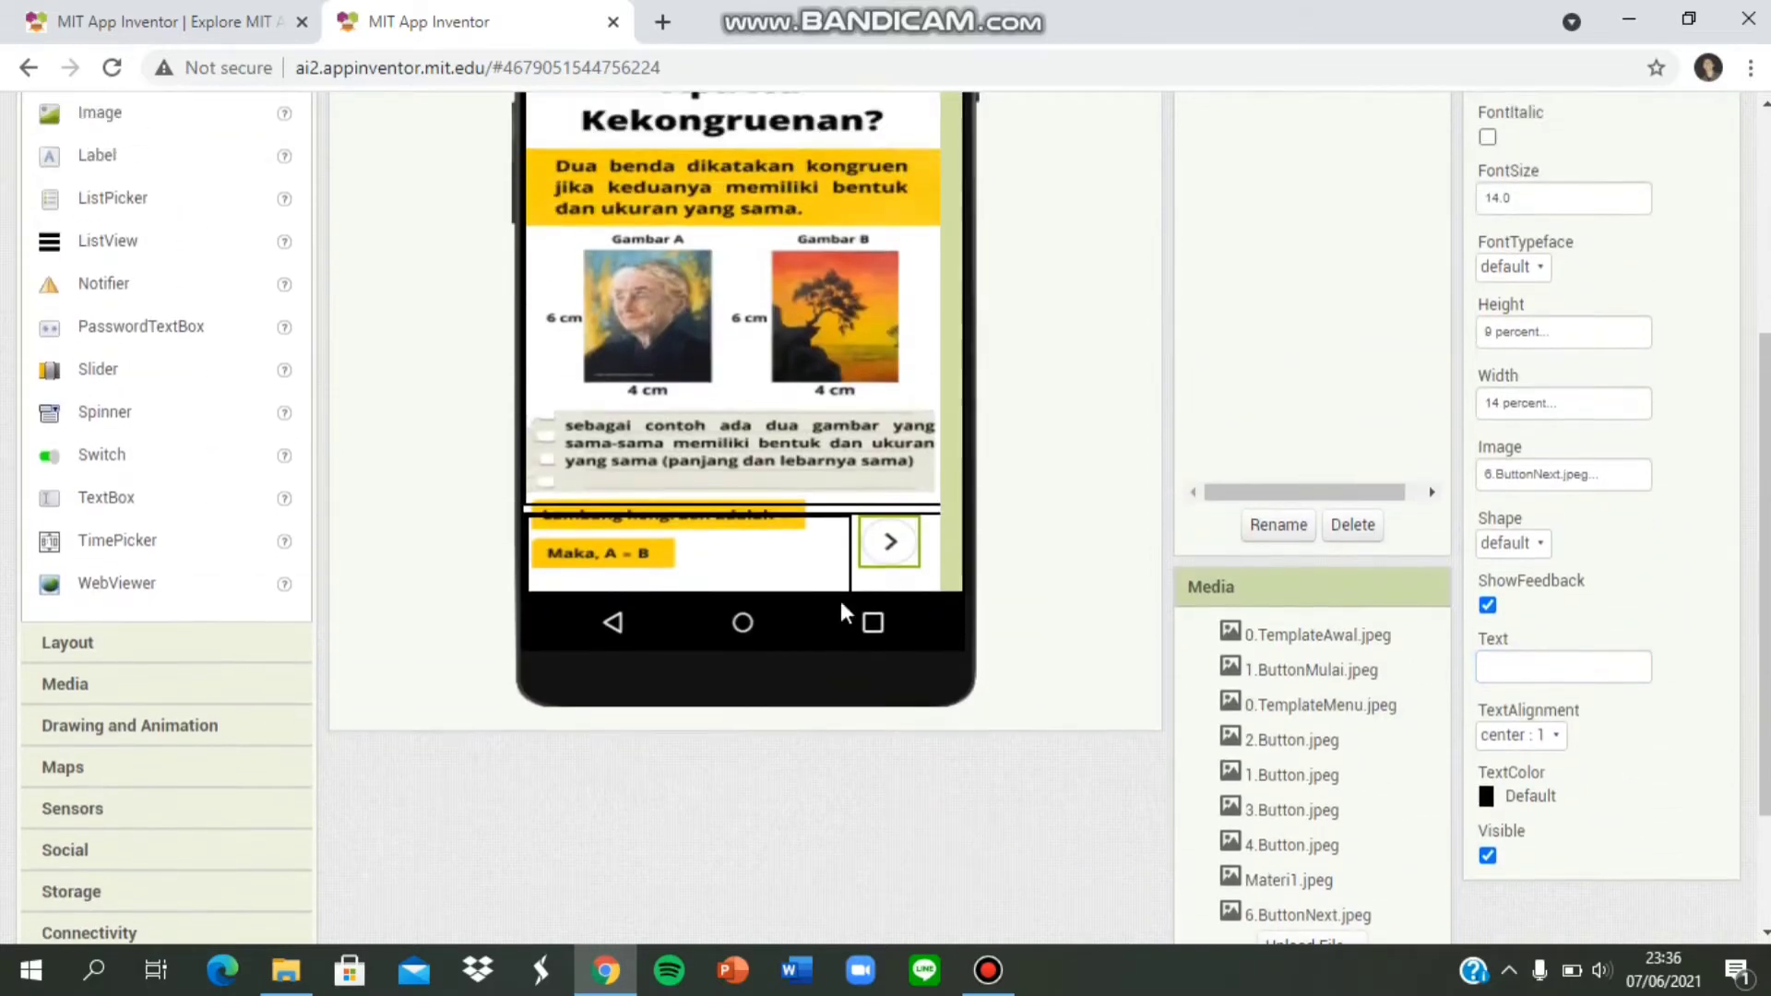
scroll(932, 492, up, 2)
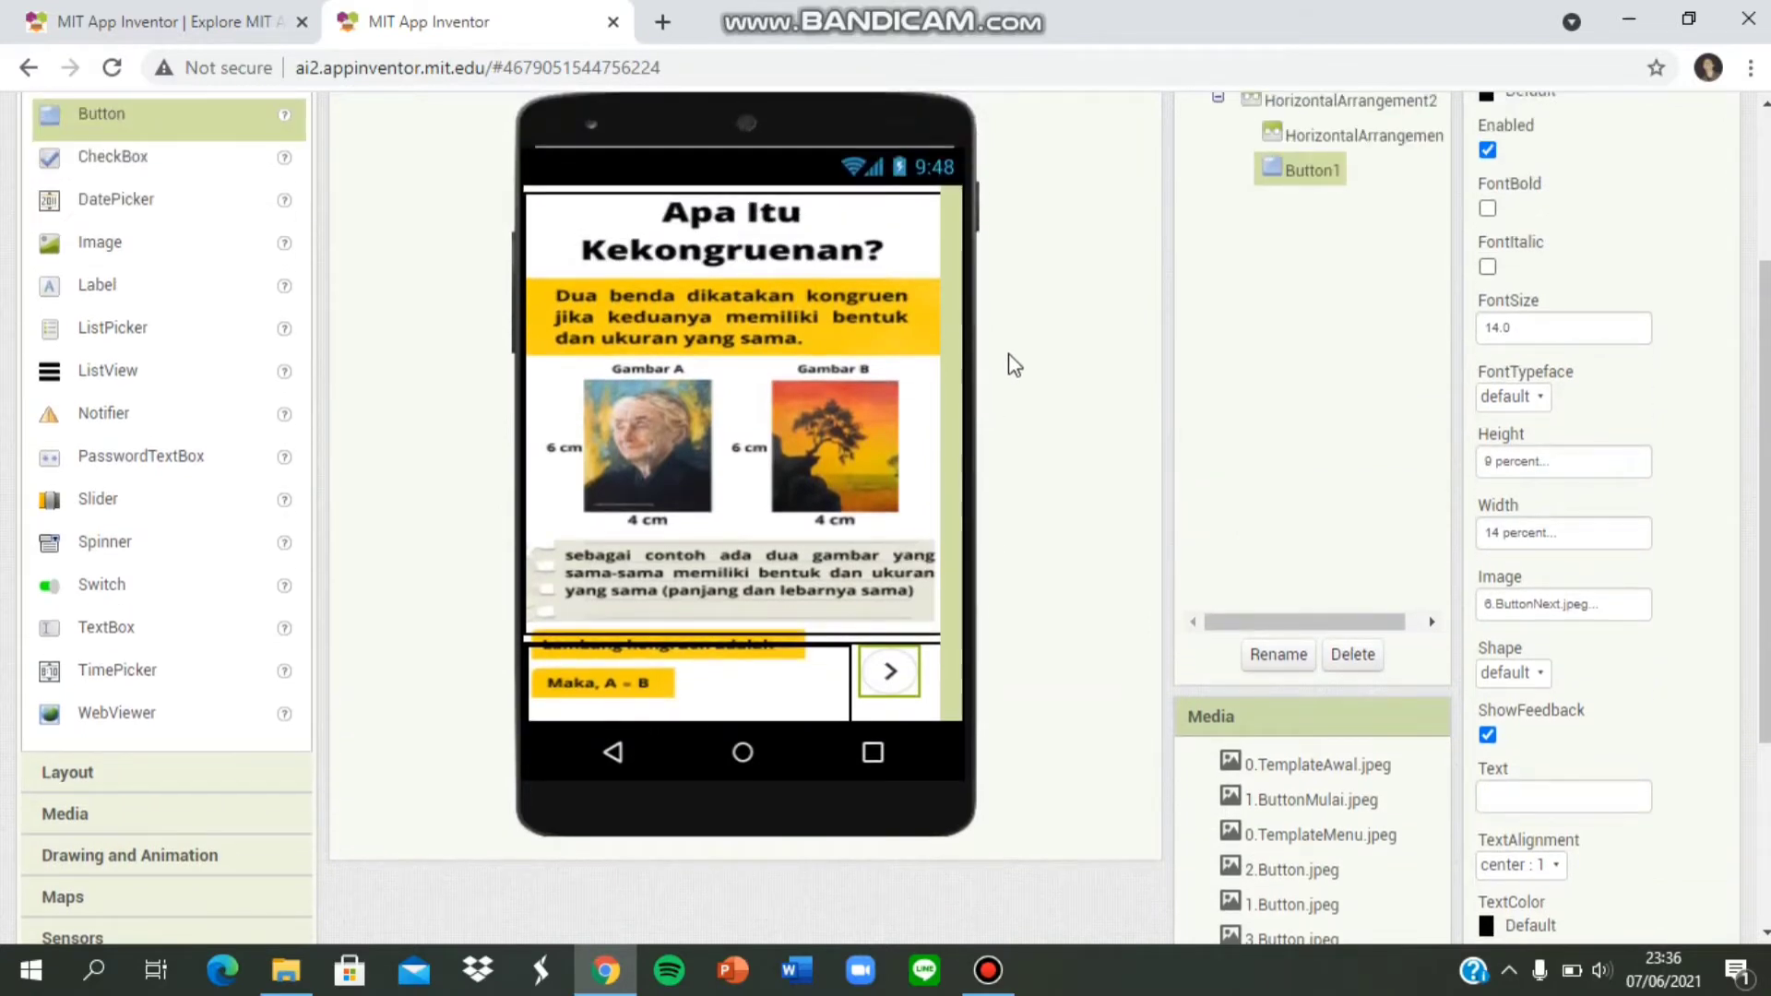
Add a new screen named materi2 to the project.
scroll(979, 405, up, 2)
scroll(986, 408, down, 2)
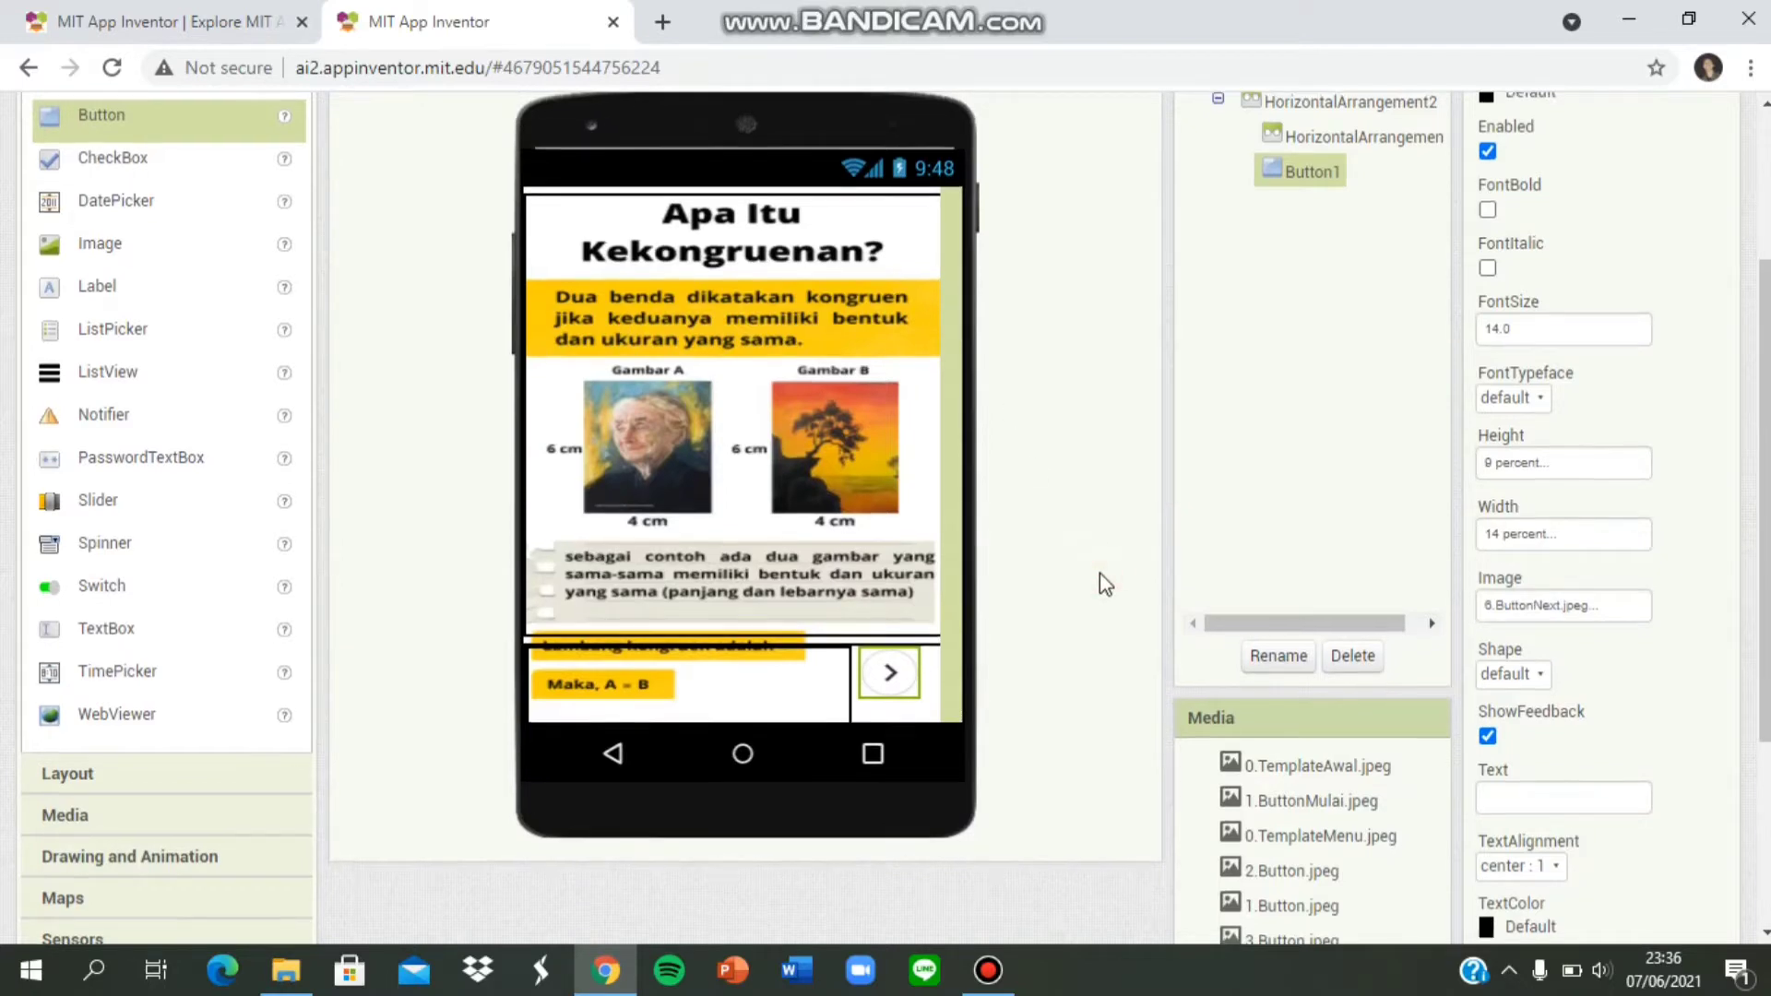
scroll(1099, 572, up, 2)
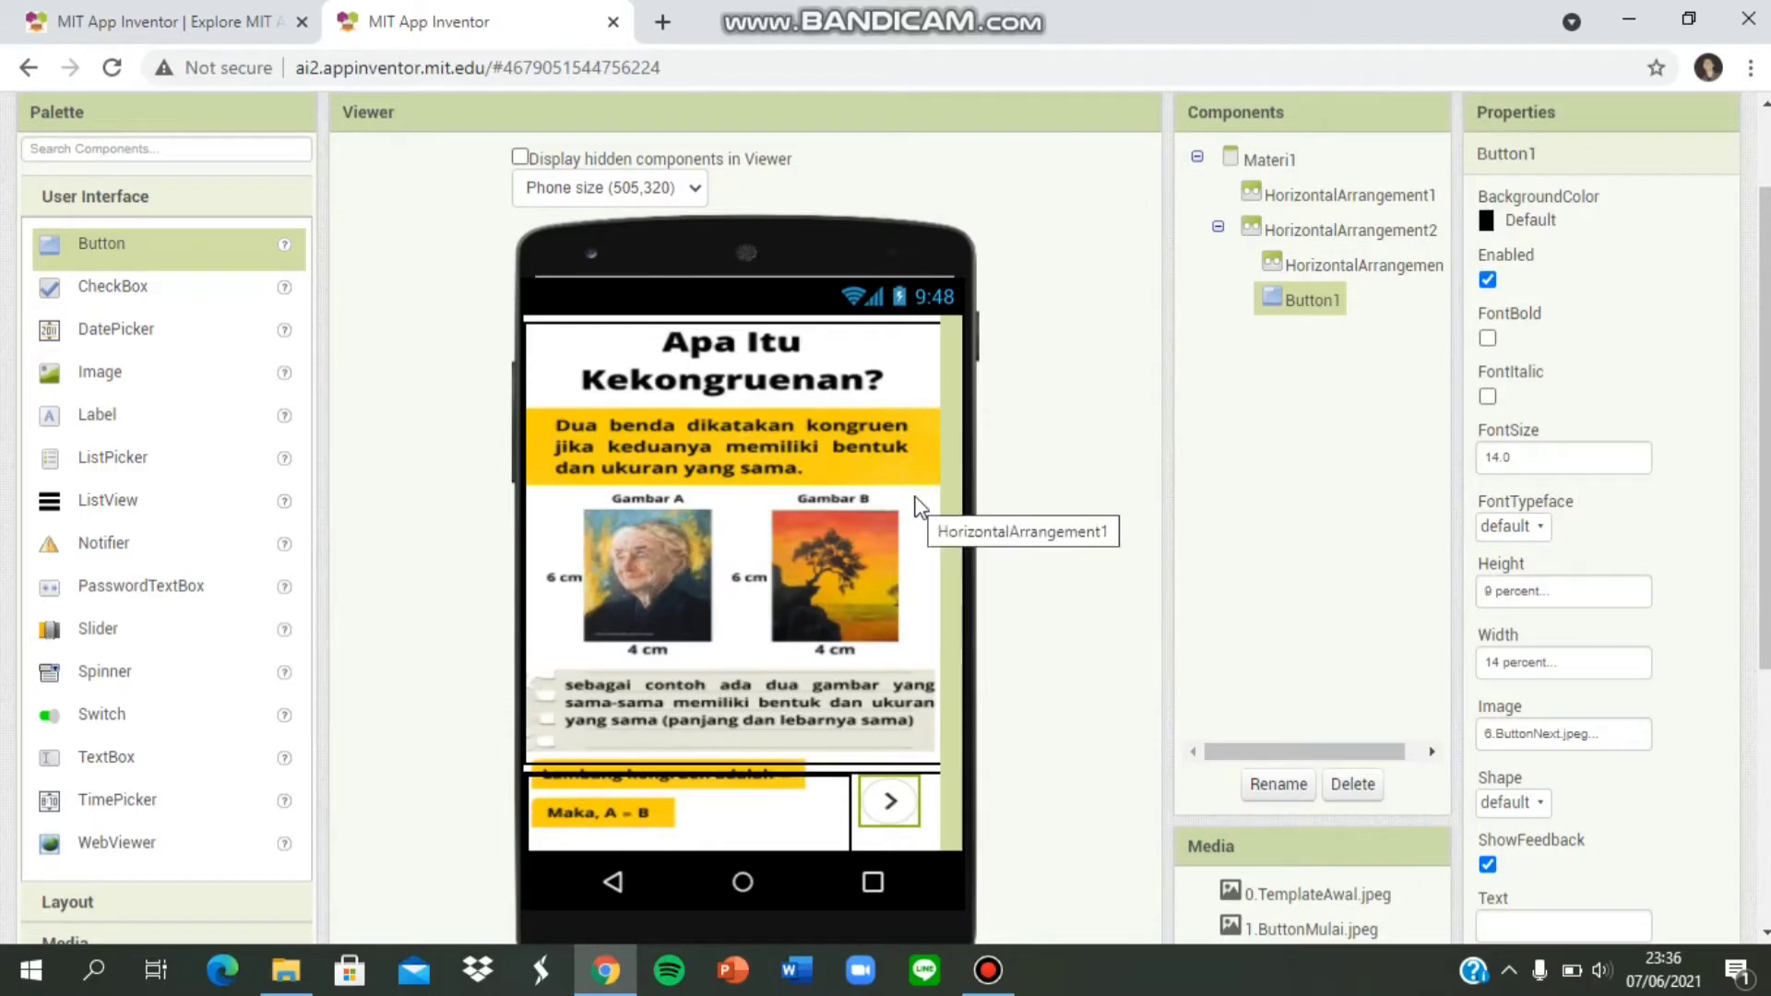
scroll(919, 505, up, 2)
click(446, 188)
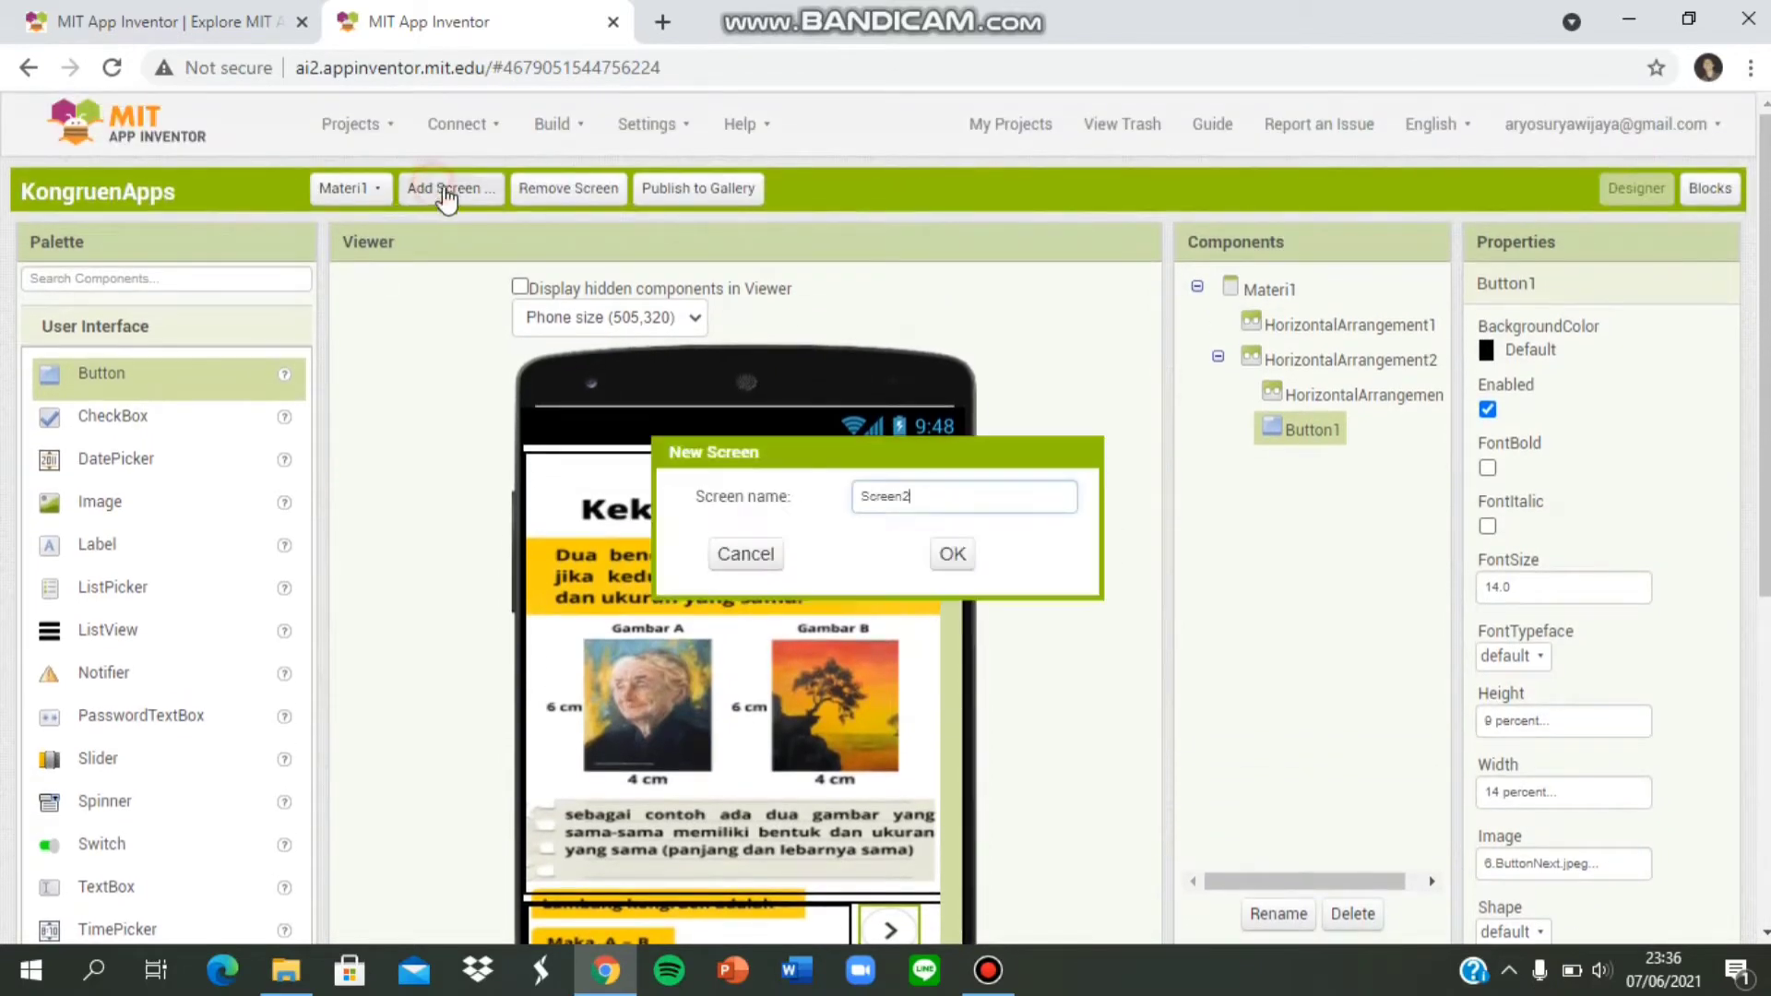
double_click(860, 503)
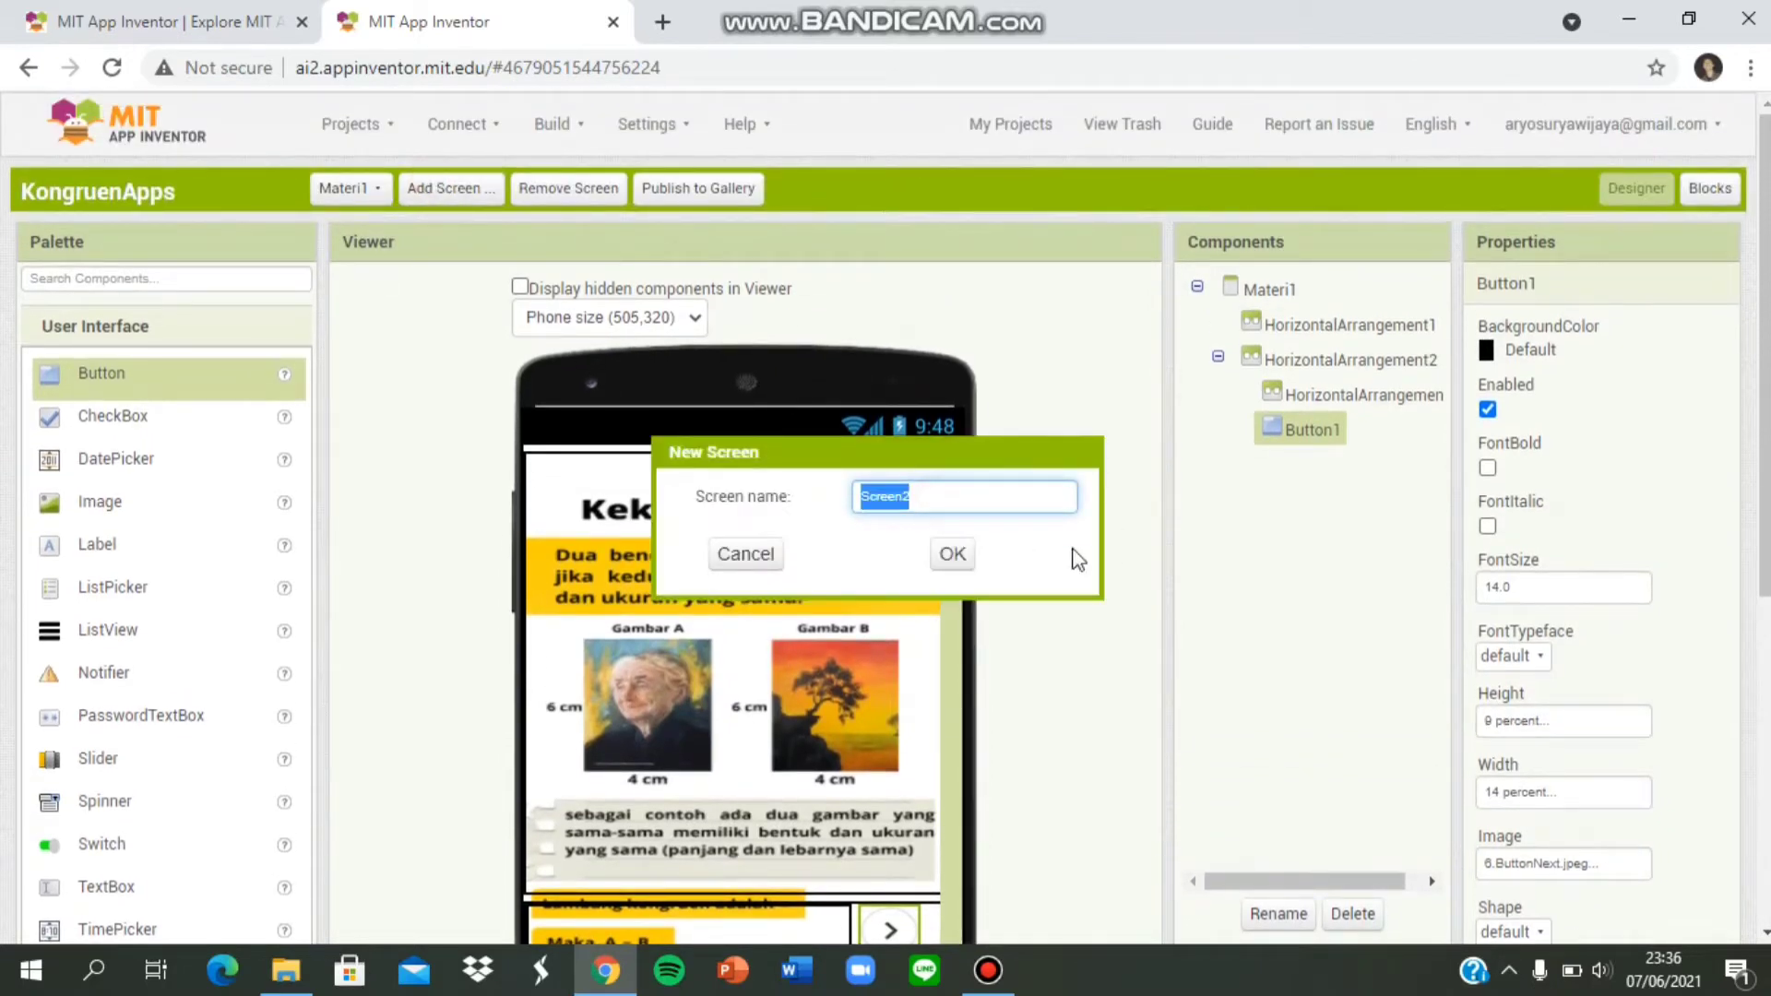
text(materi2)
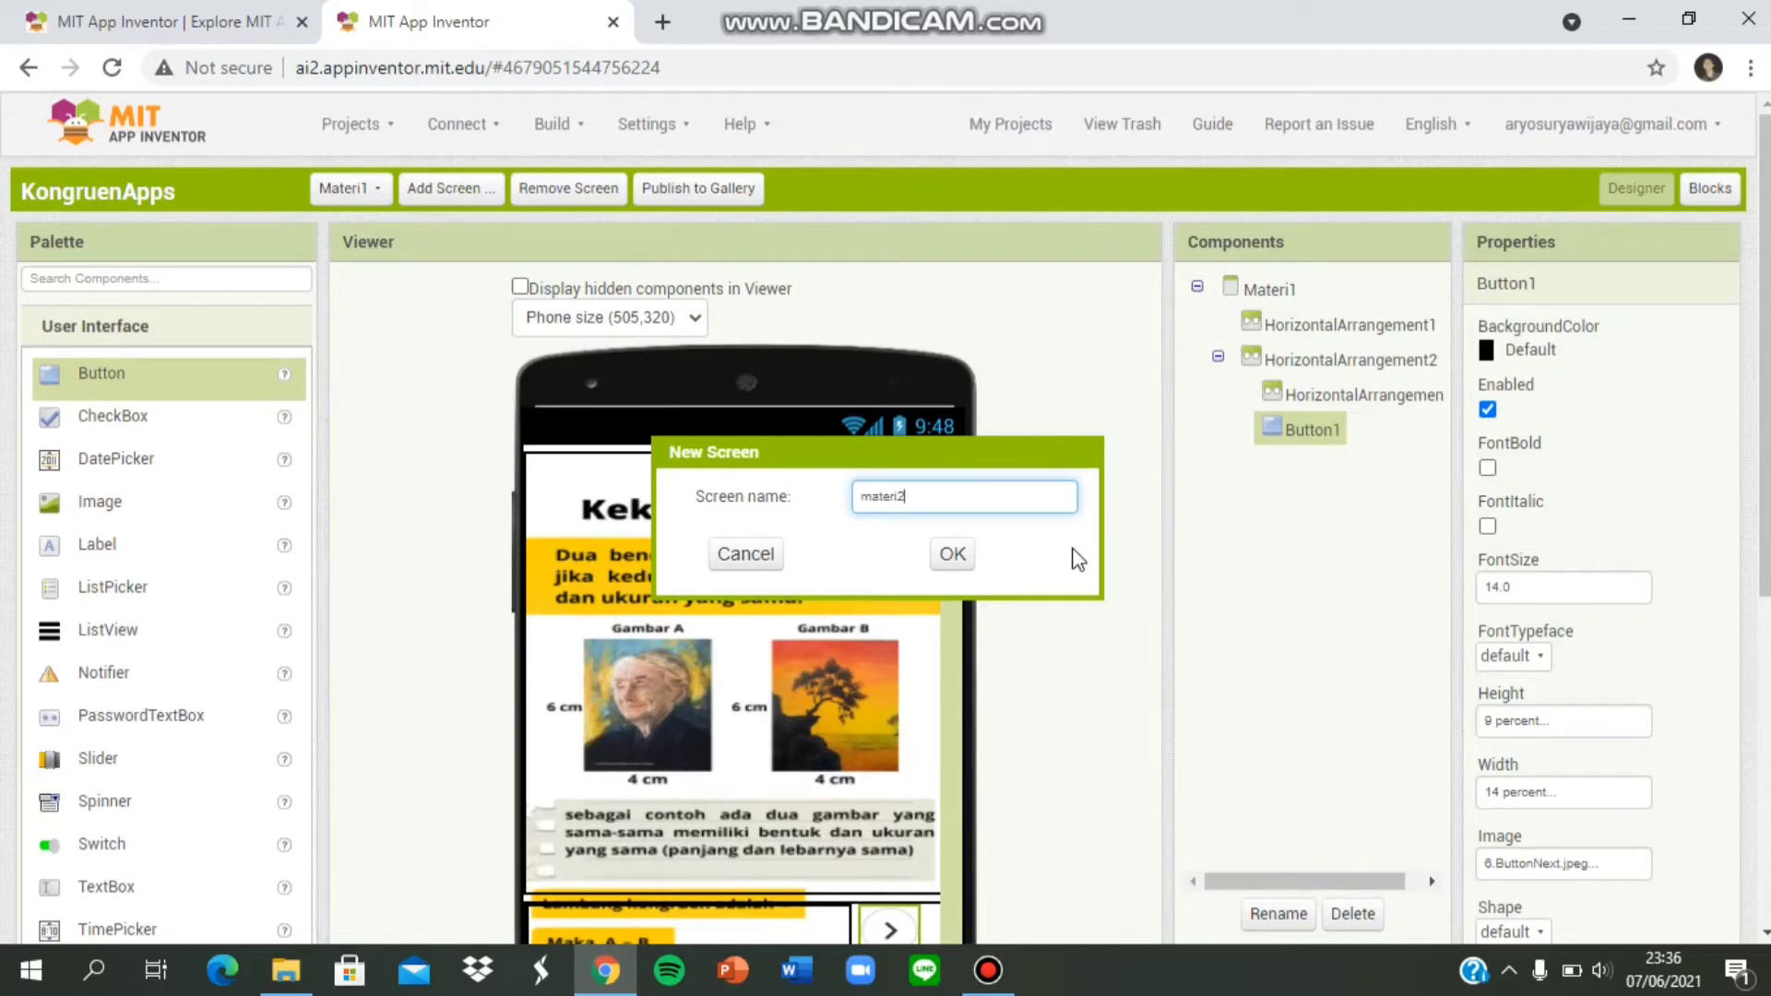
click(951, 554)
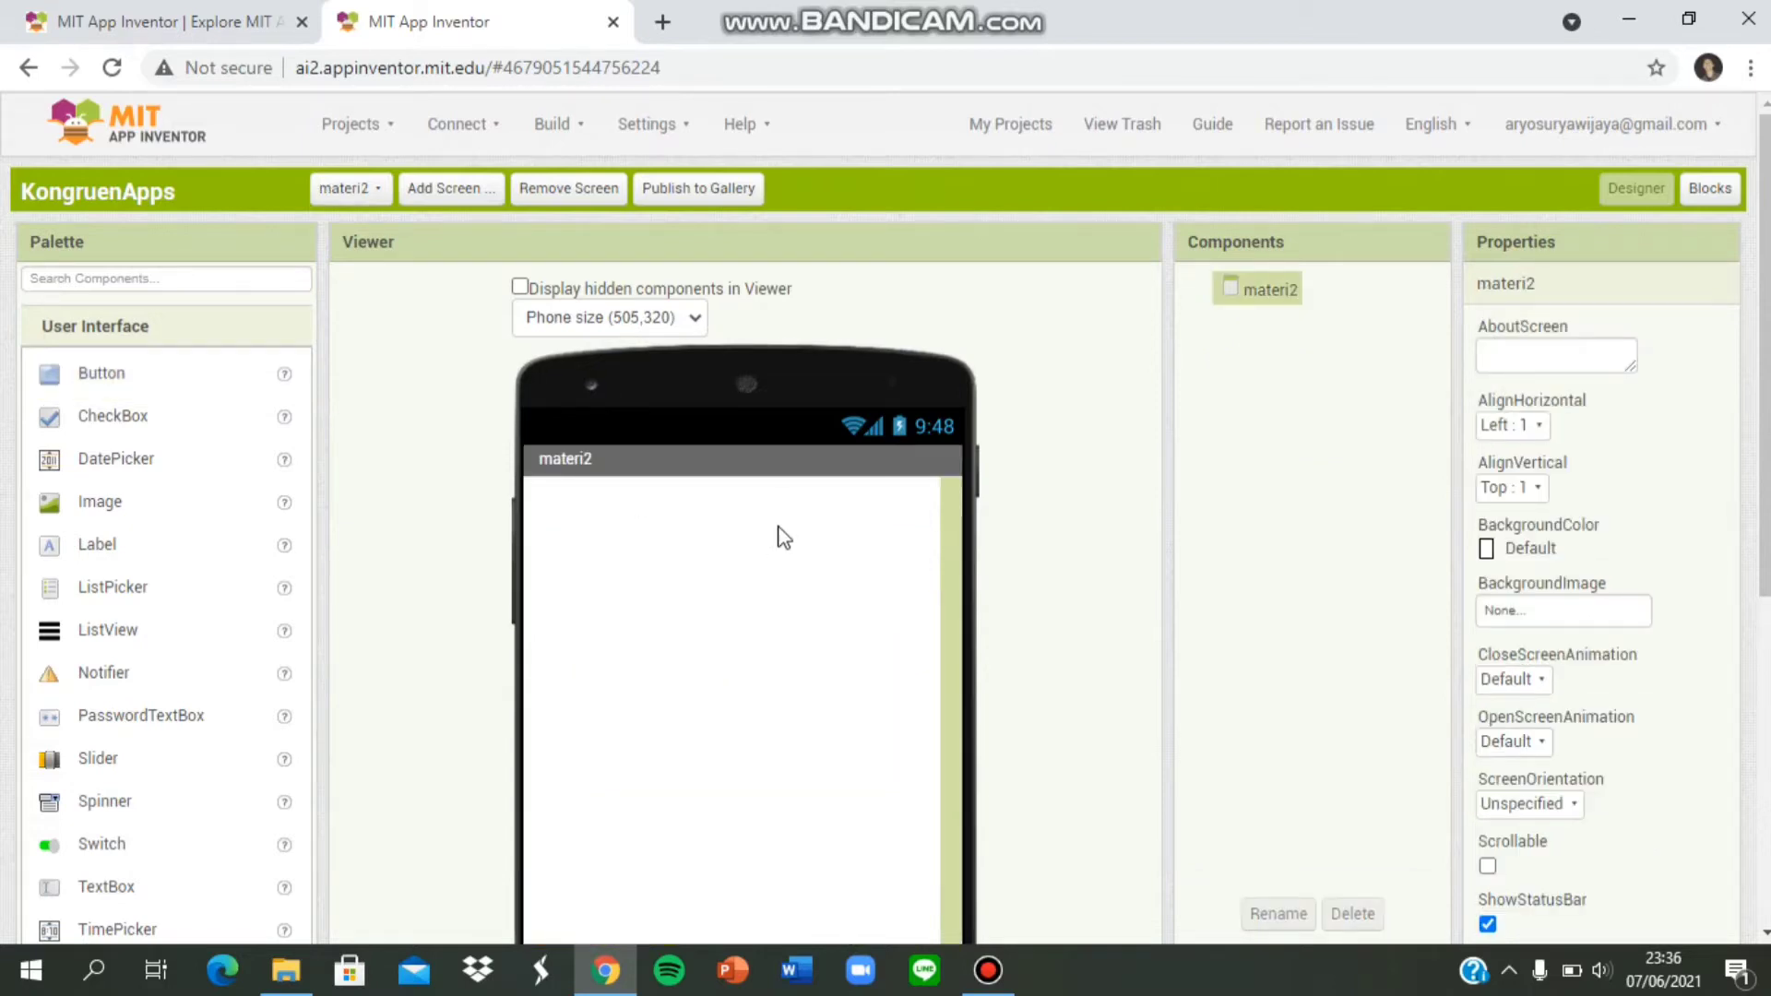
Hide the title bar of the materi2 screen by turning off TitleVisible.
scroll(784, 539, down, 1)
scroll(949, 407, down, 1)
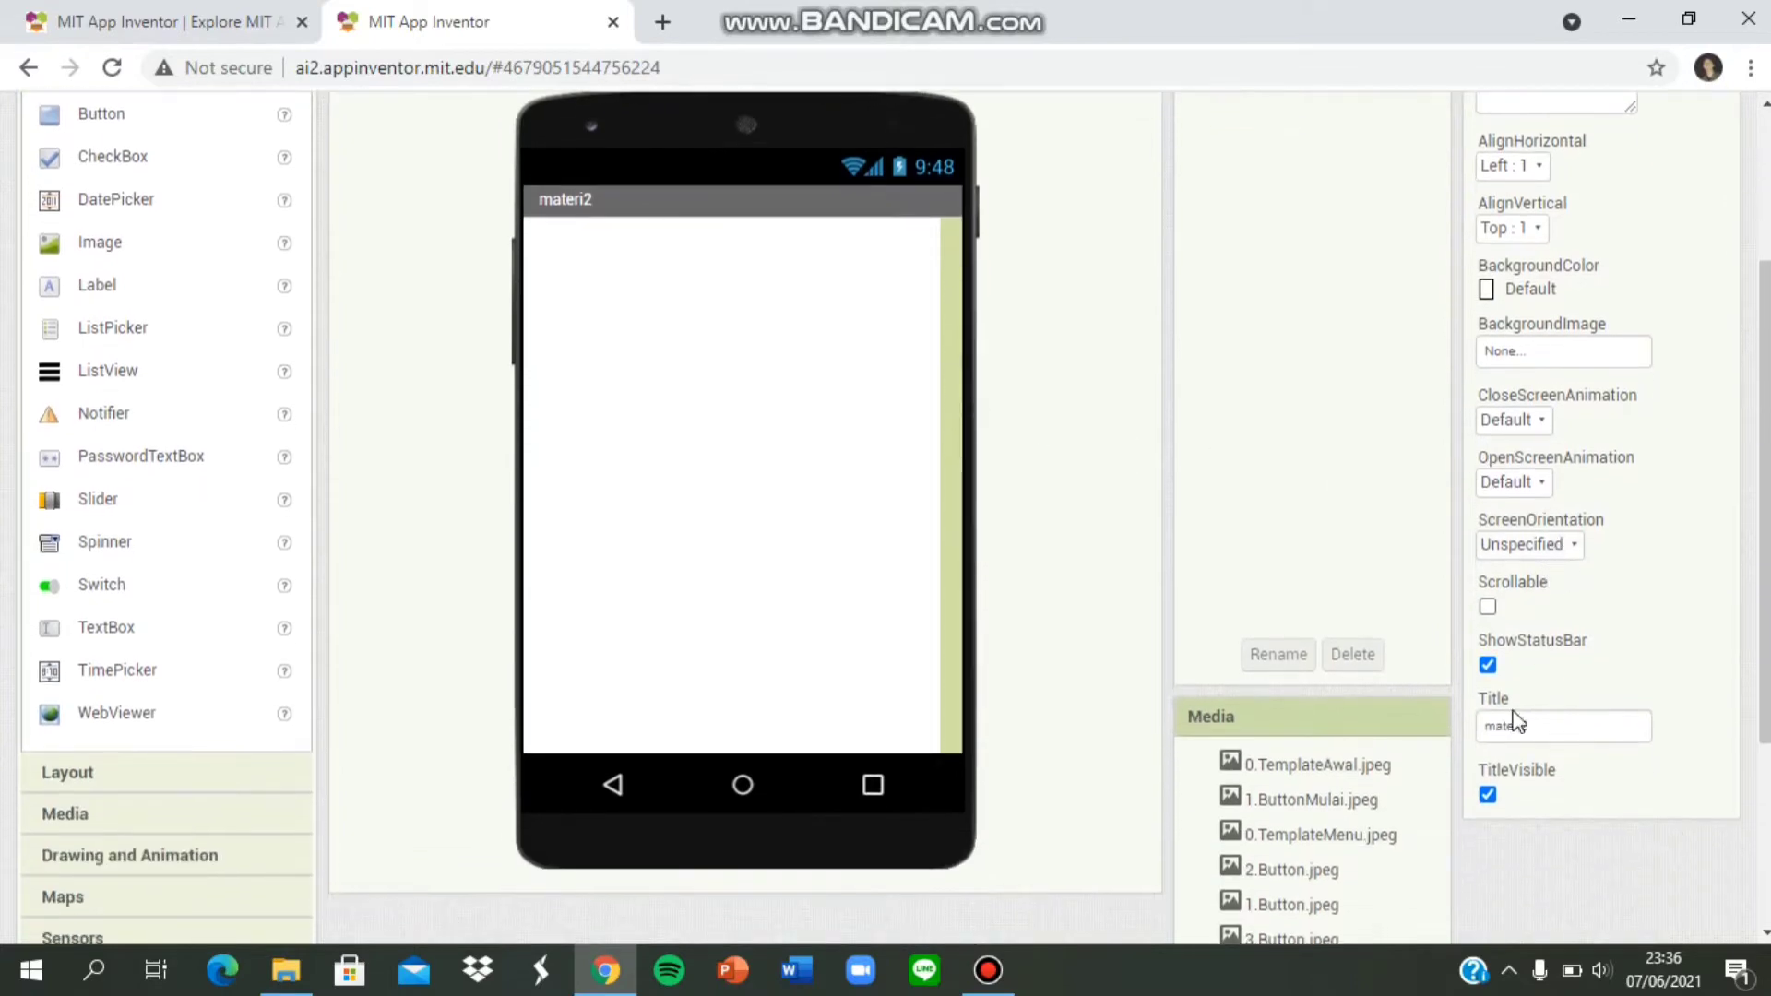
click(1487, 794)
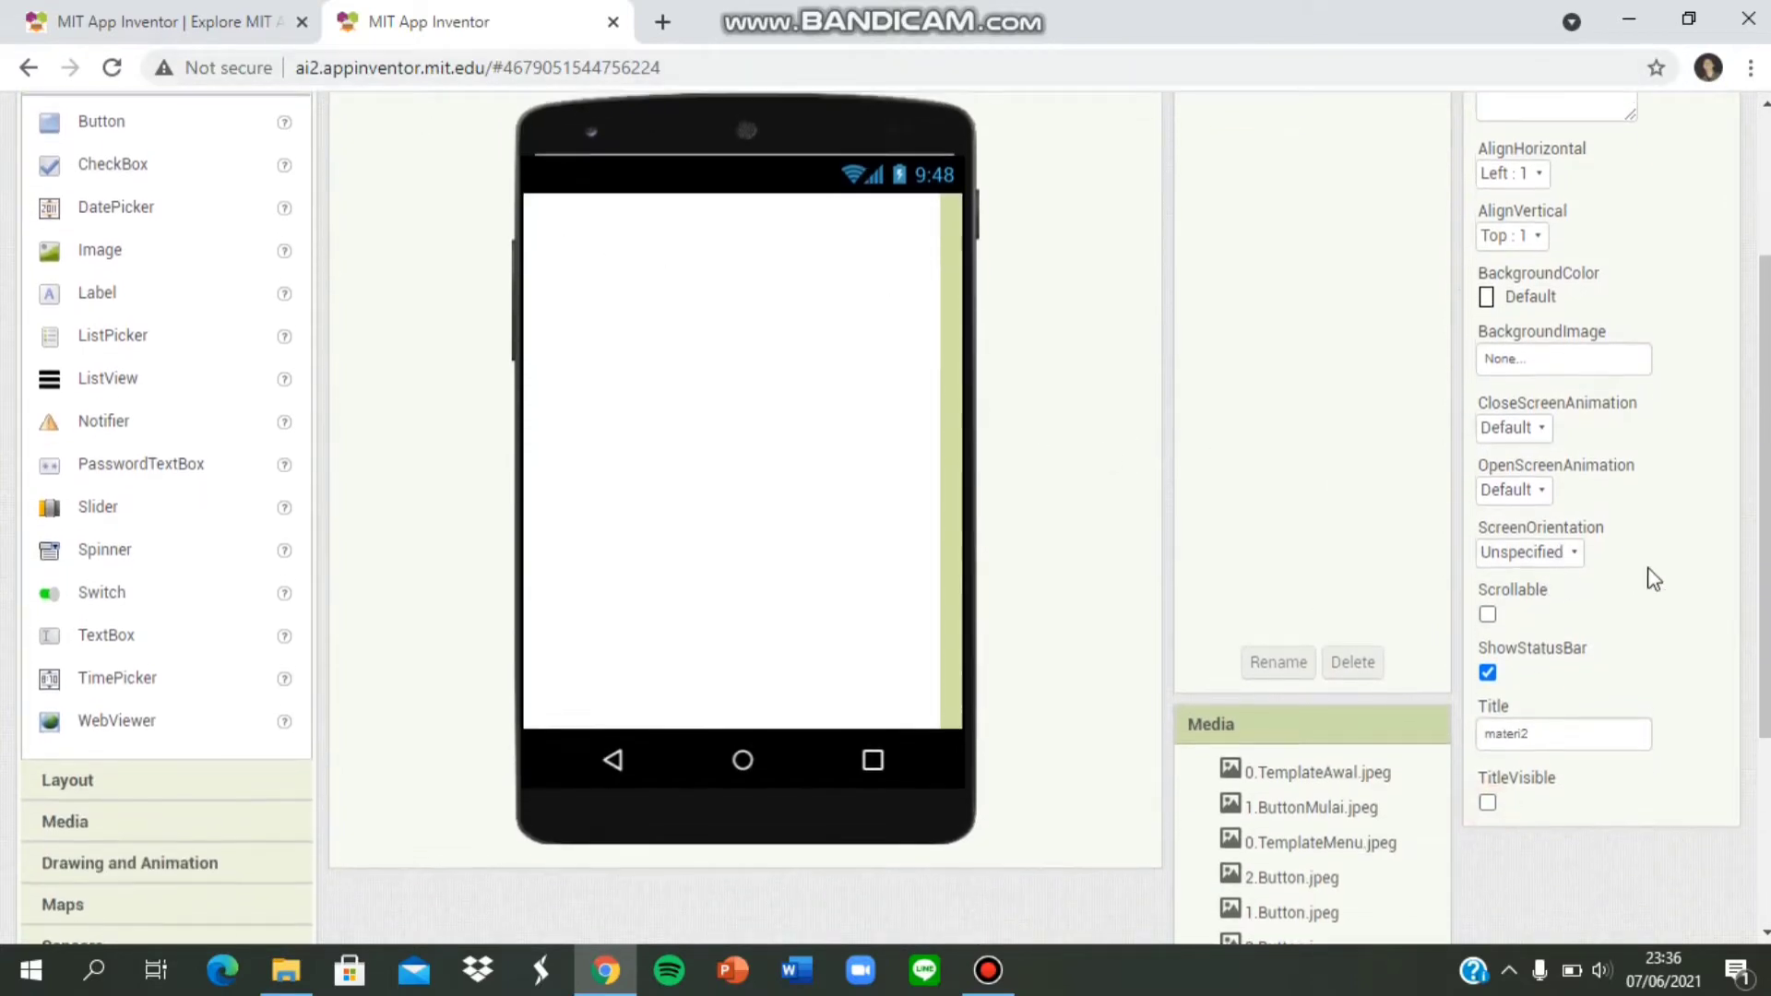
Upload the picture Materi 2.jpeg as the background image of the materi2 screen.
scroll(1587, 645, up, 1)
click(1537, 489)
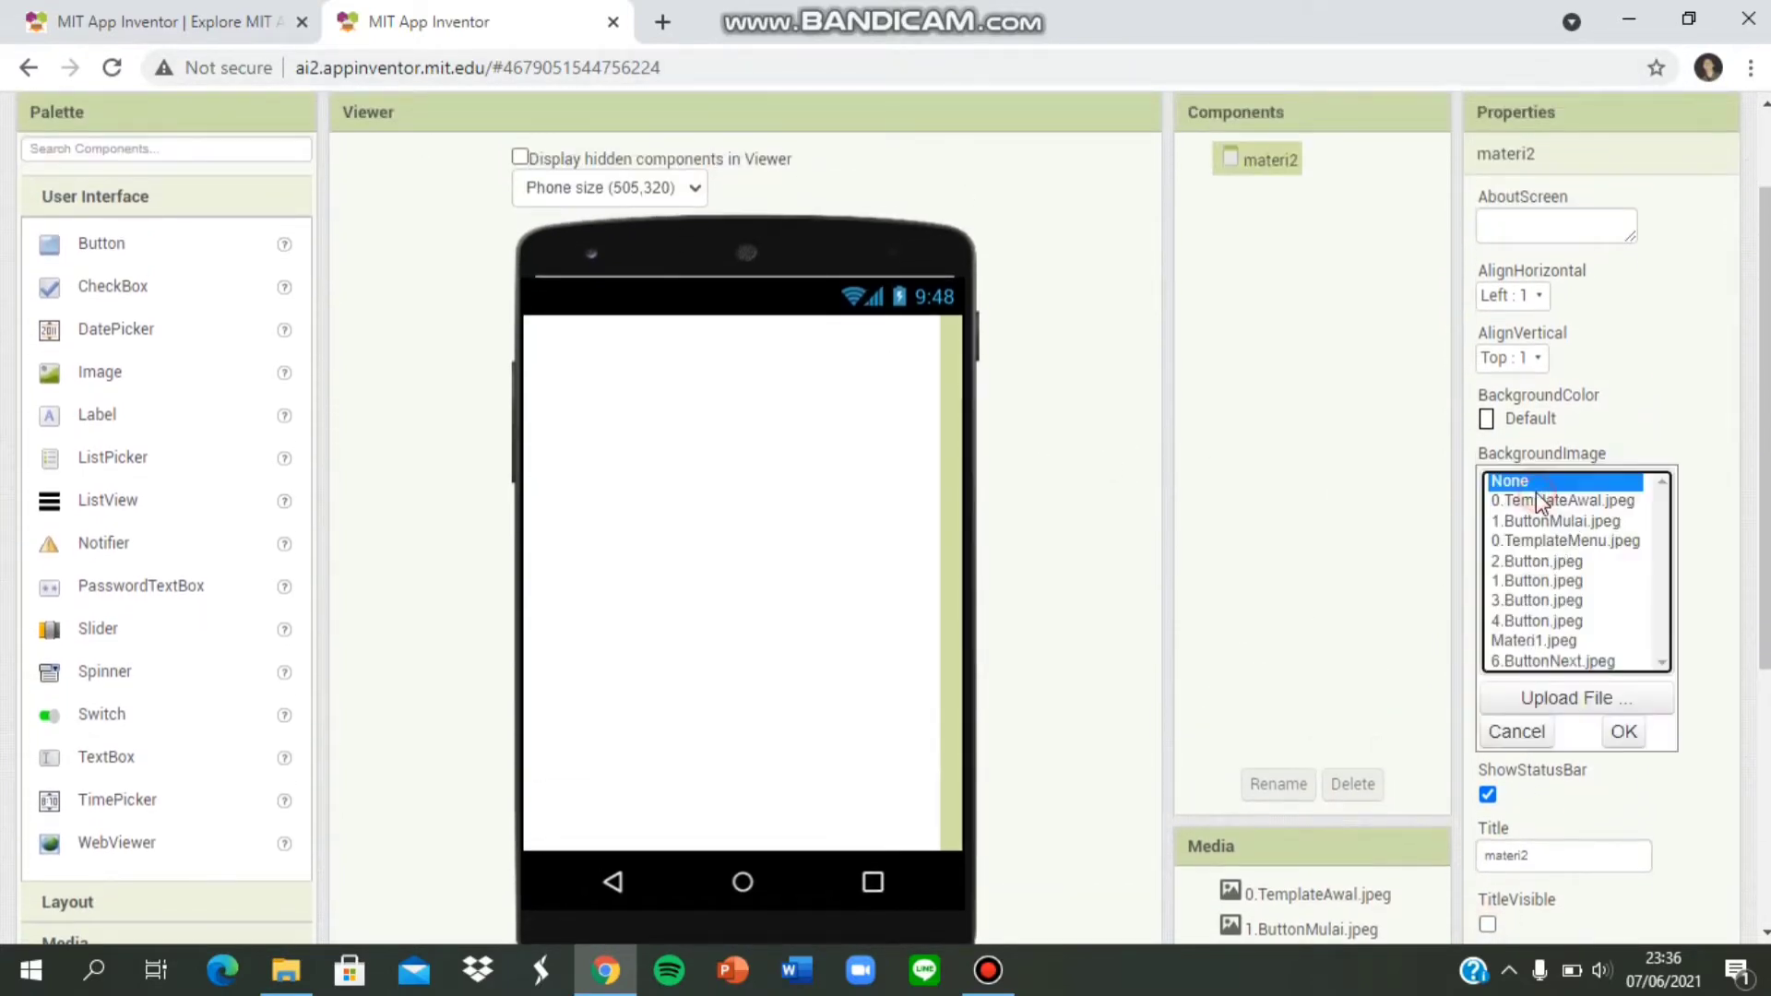
click(1565, 698)
click(714, 369)
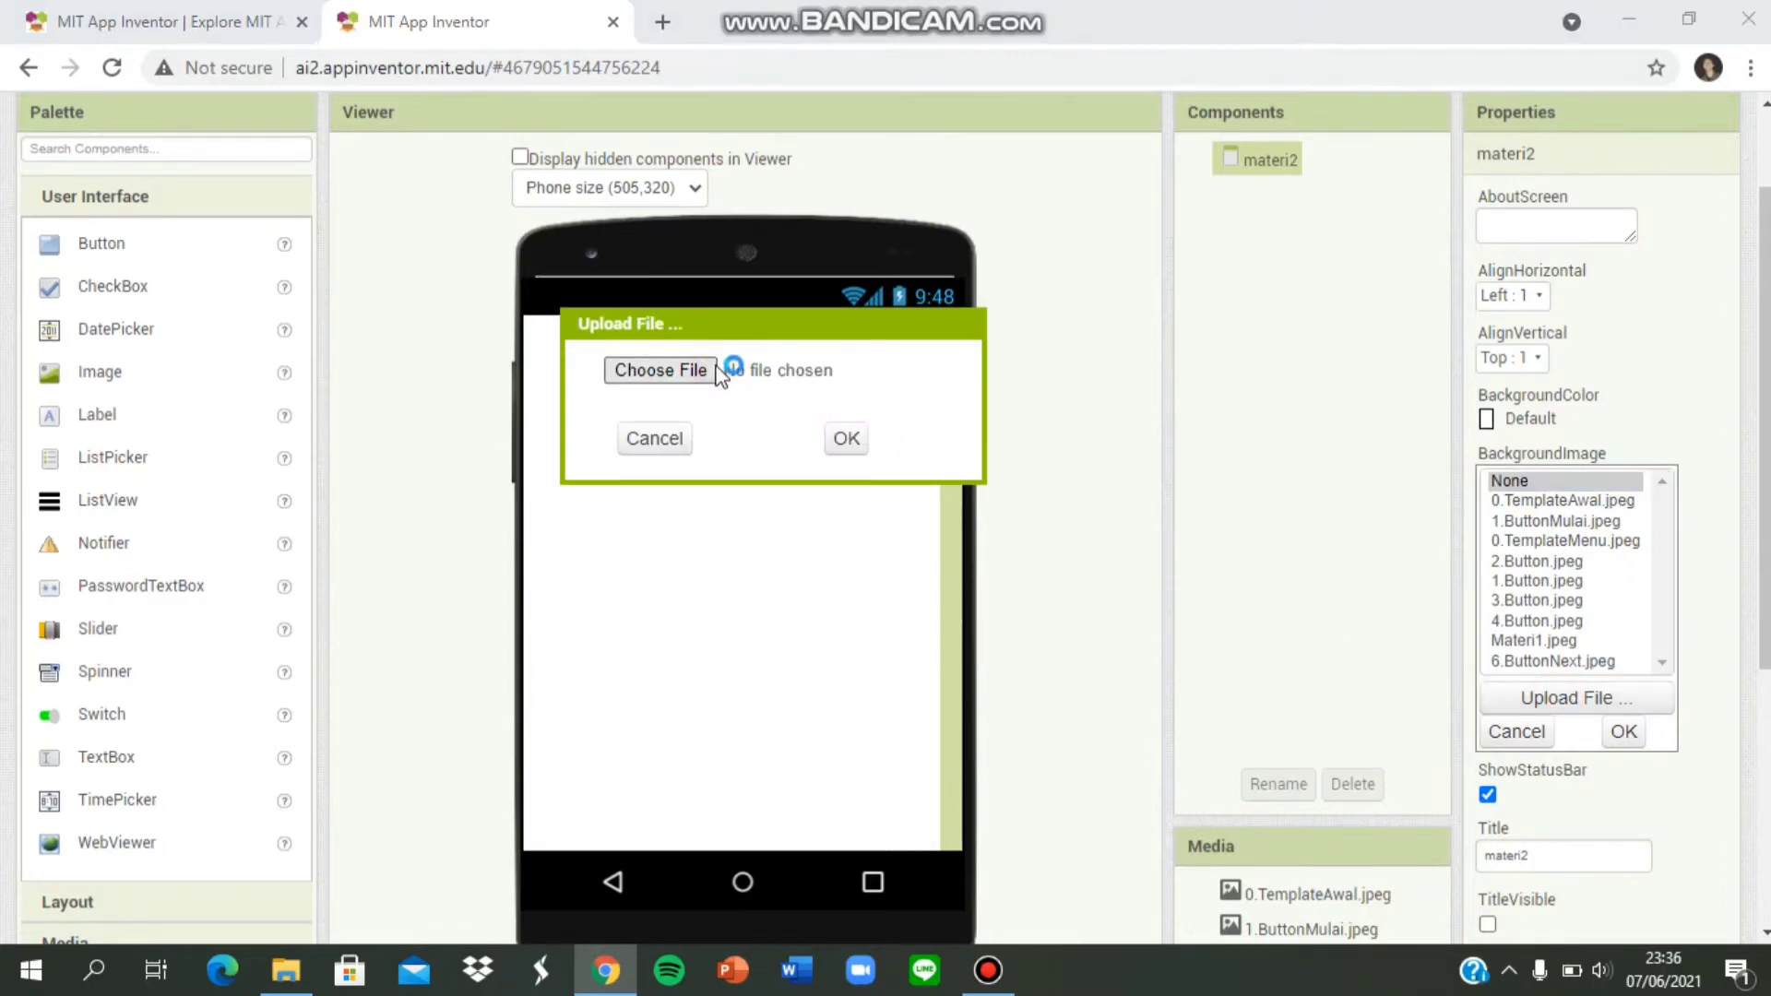
drag(1231, 513, 1233, 664)
click(996, 645)
click(1020, 845)
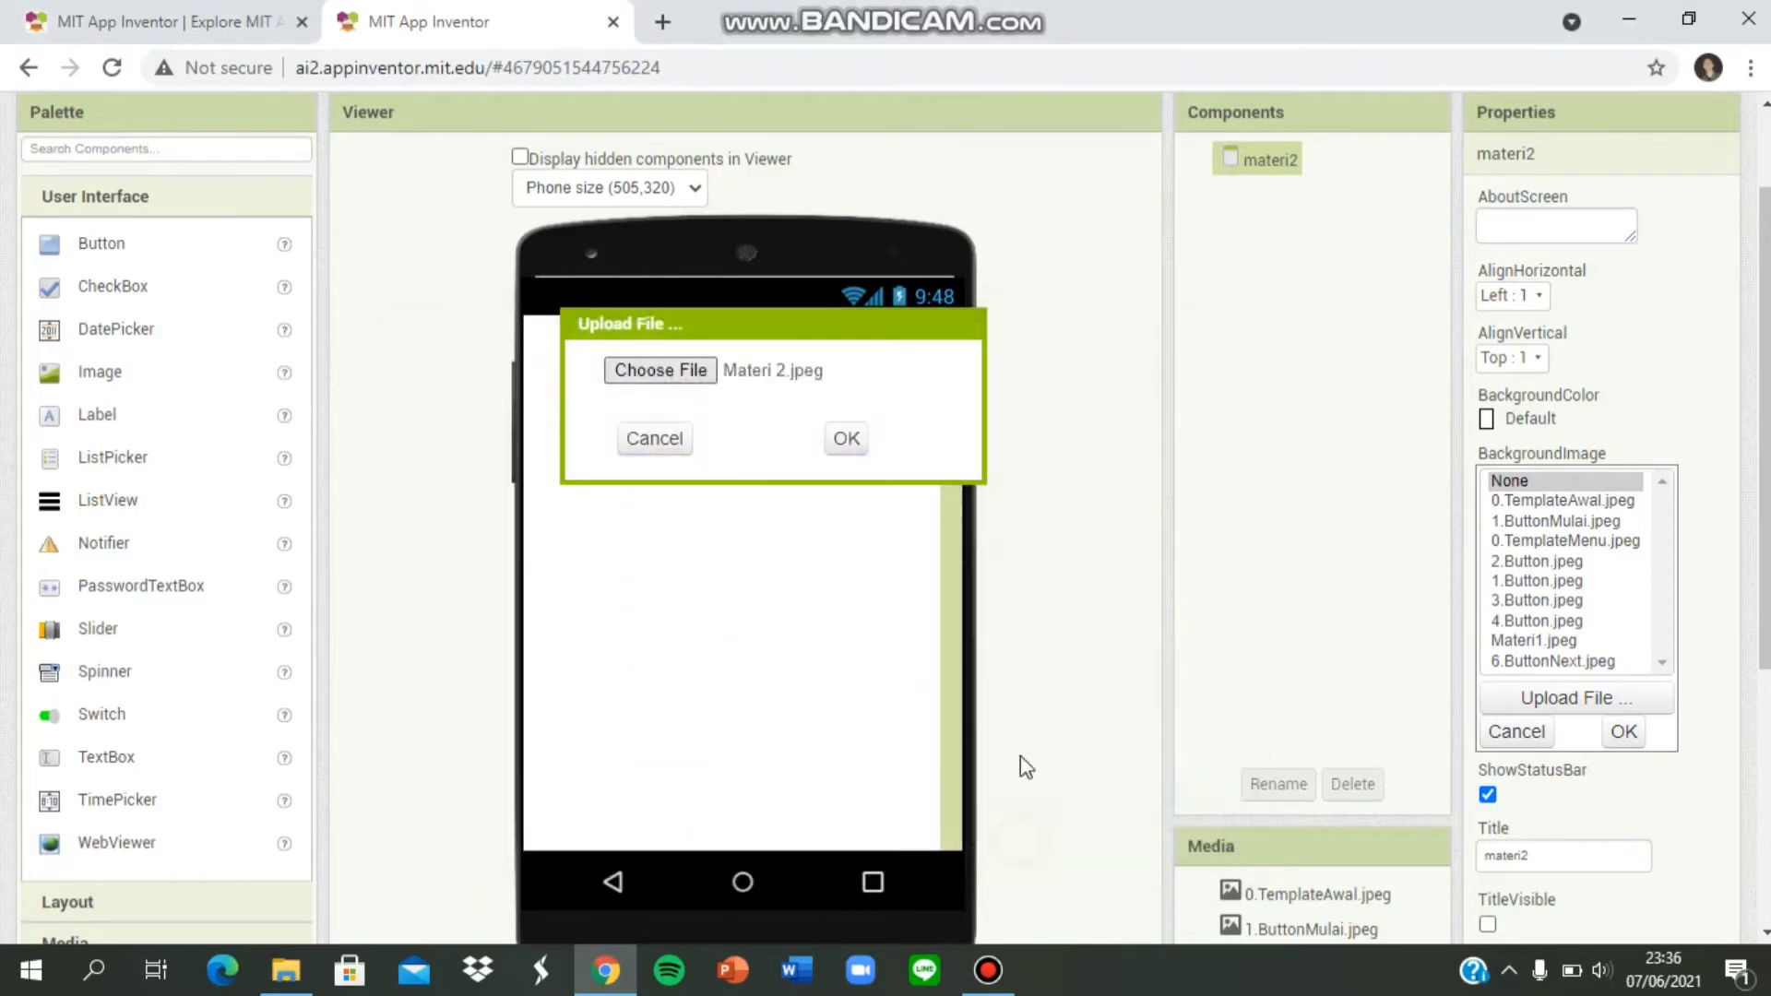
click(844, 440)
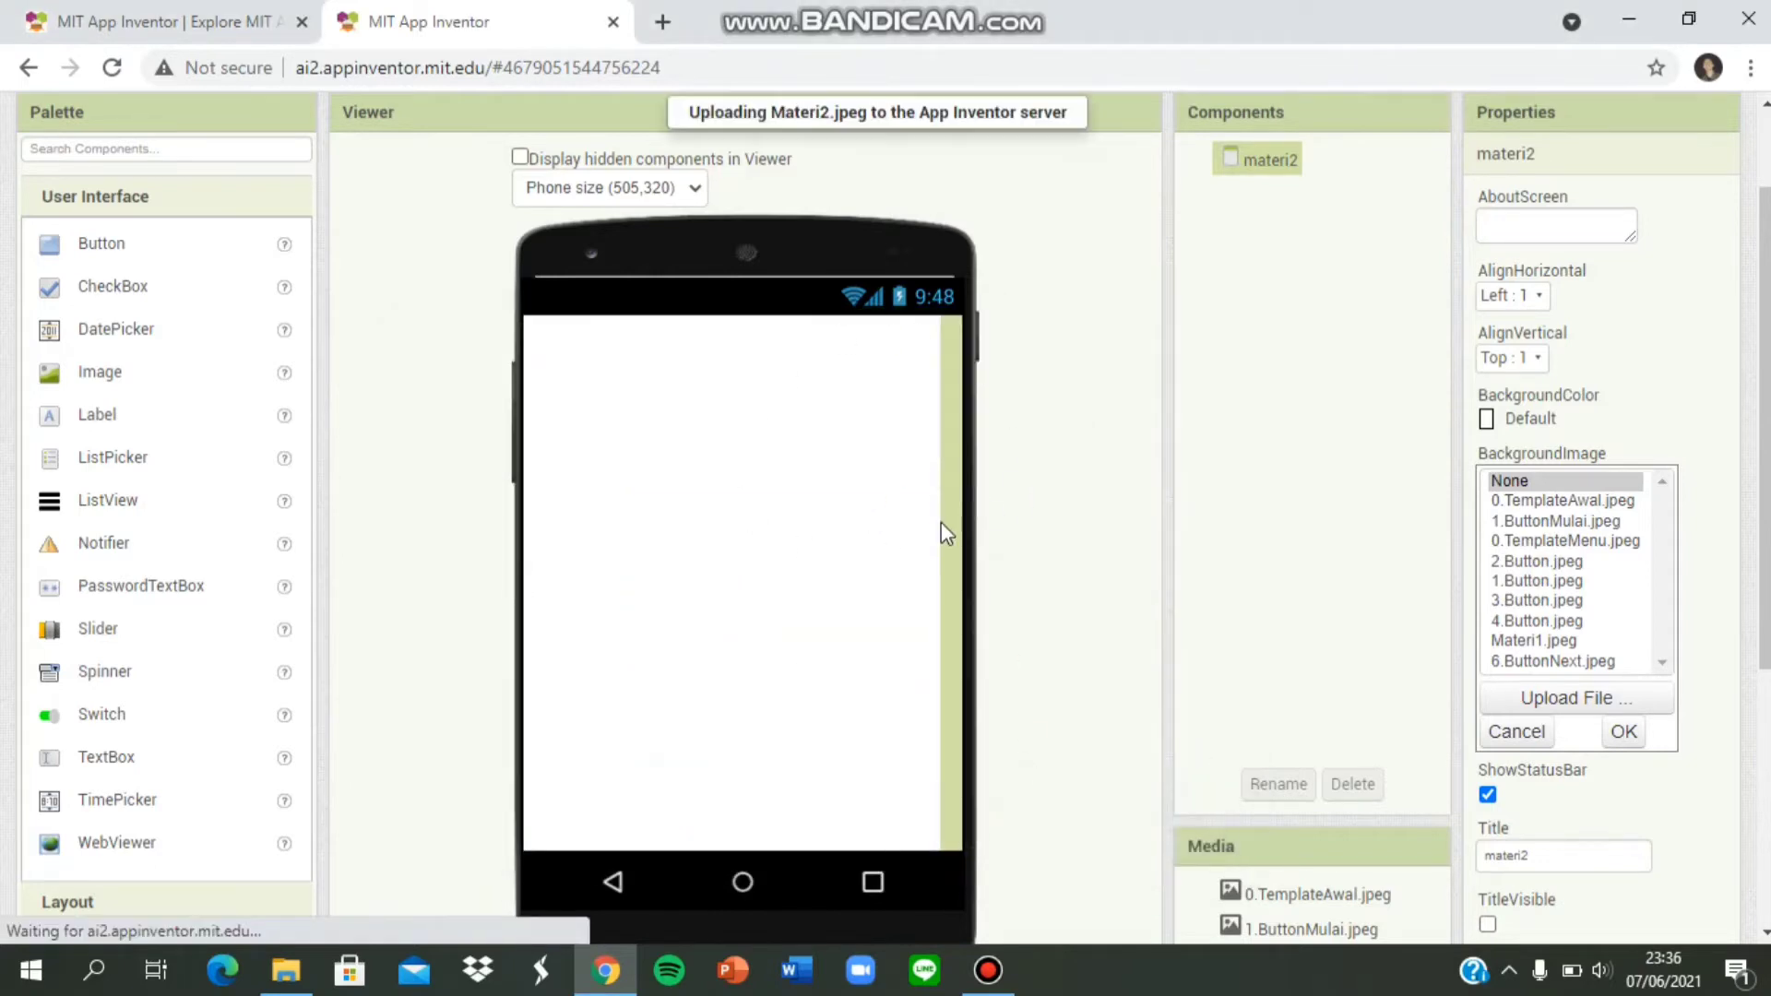